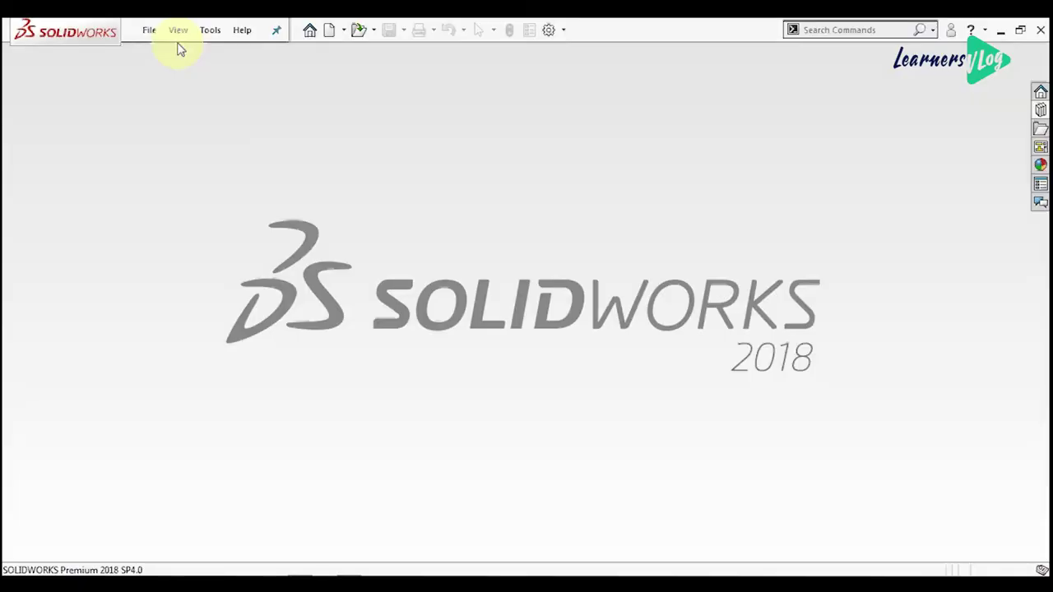
# Create a new blank part and start a sketch on its Front Plane
pyautogui.click(149, 30)
pyautogui.click(198, 55)
pyautogui.click(573, 483)
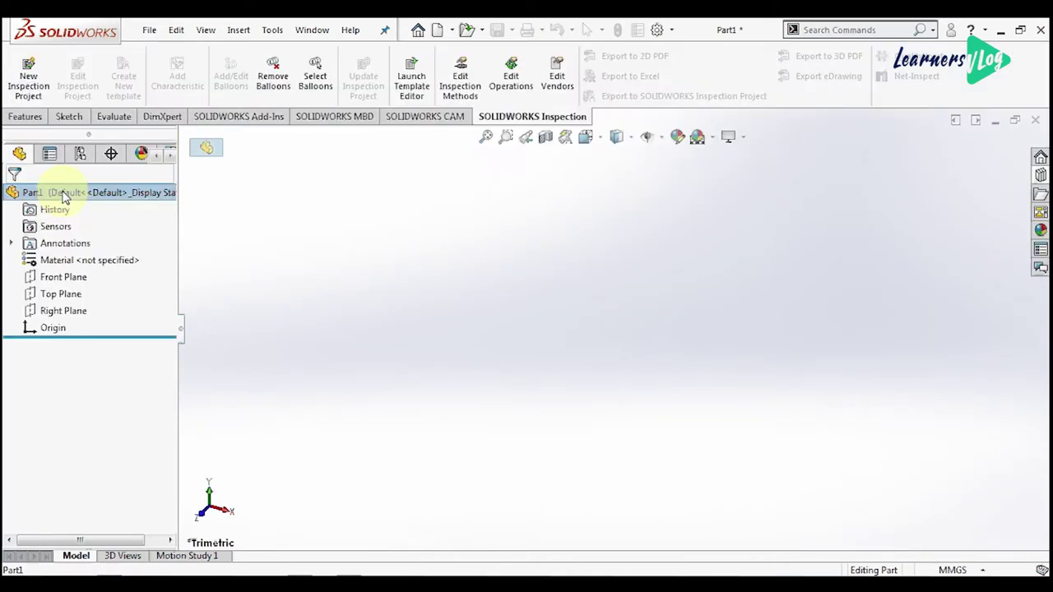
pyautogui.click(72, 280)
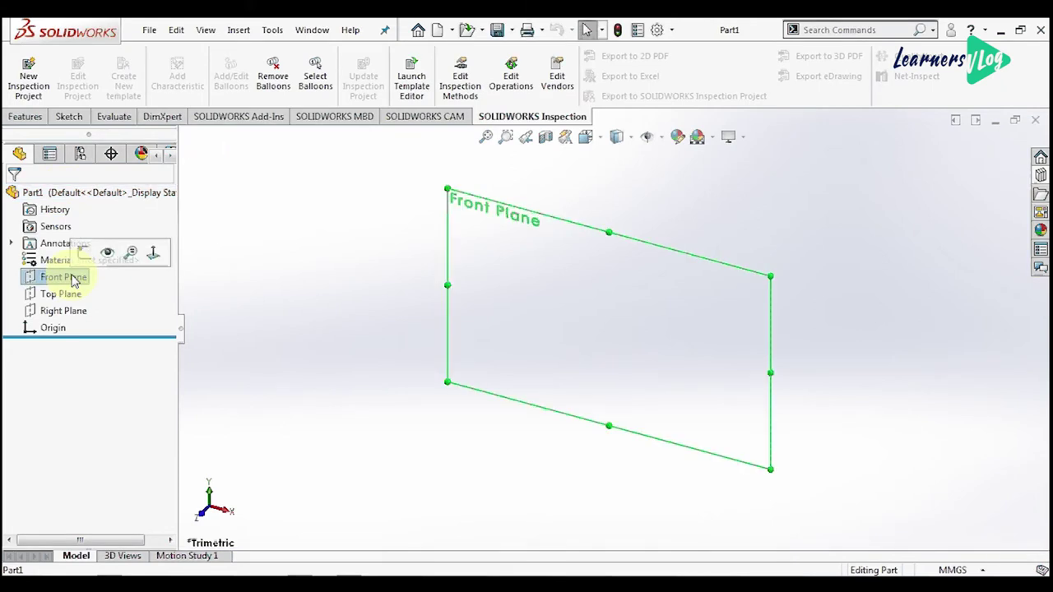
pyautogui.click(84, 256)
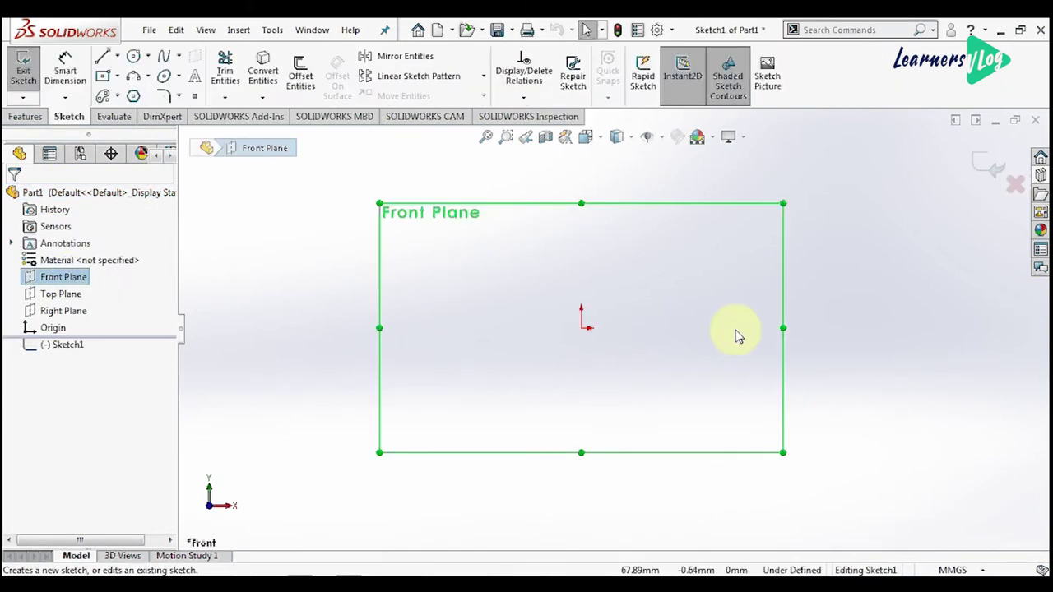
# Draw concentric circles of increasing size, all centred on the origin
pyautogui.click(134, 62)
pyautogui.click(543, 327)
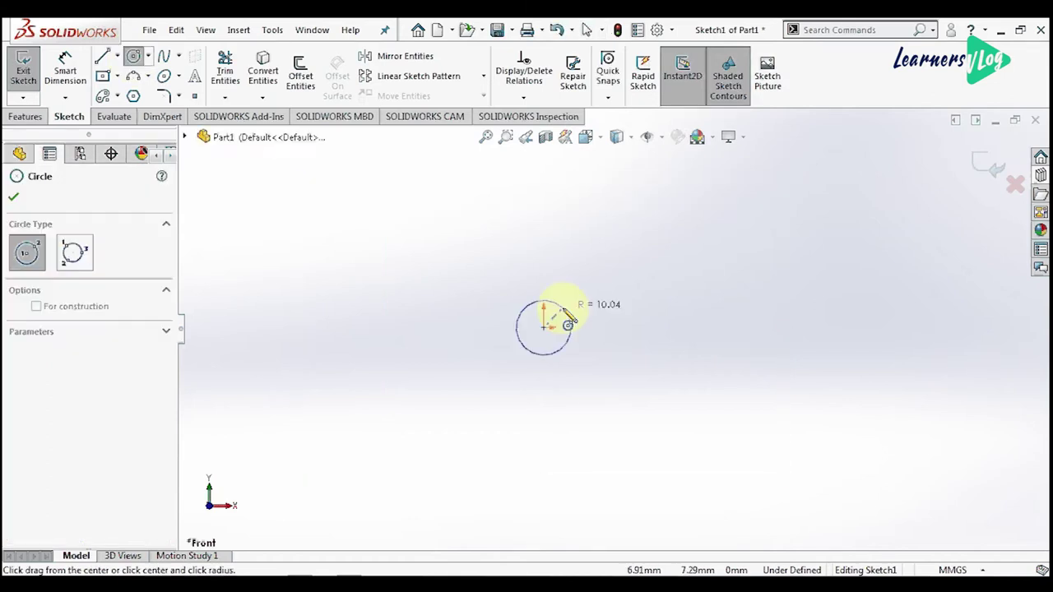
pyautogui.click(570, 319)
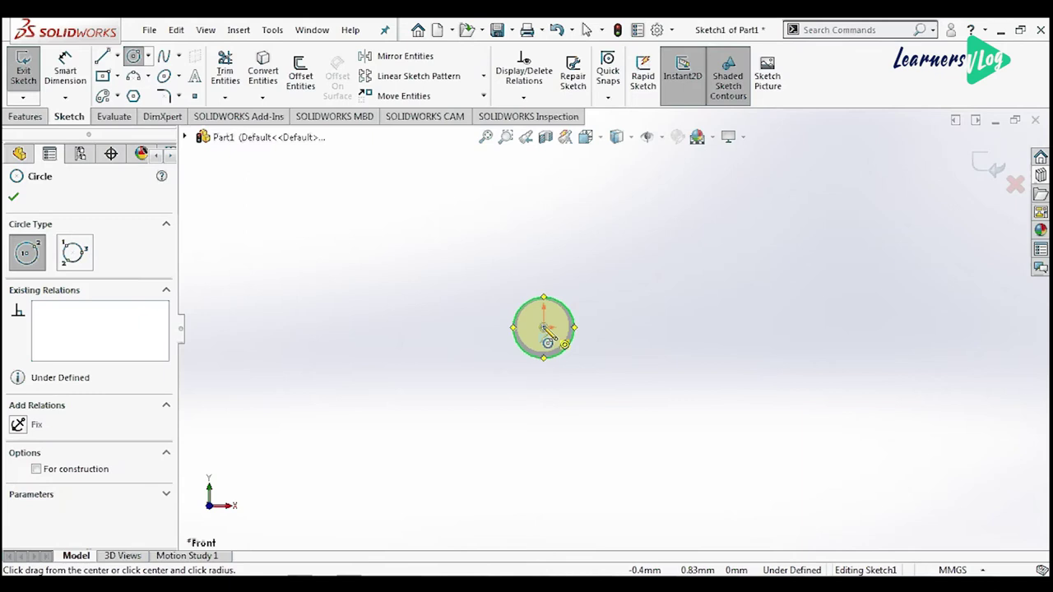
pyautogui.click(543, 328)
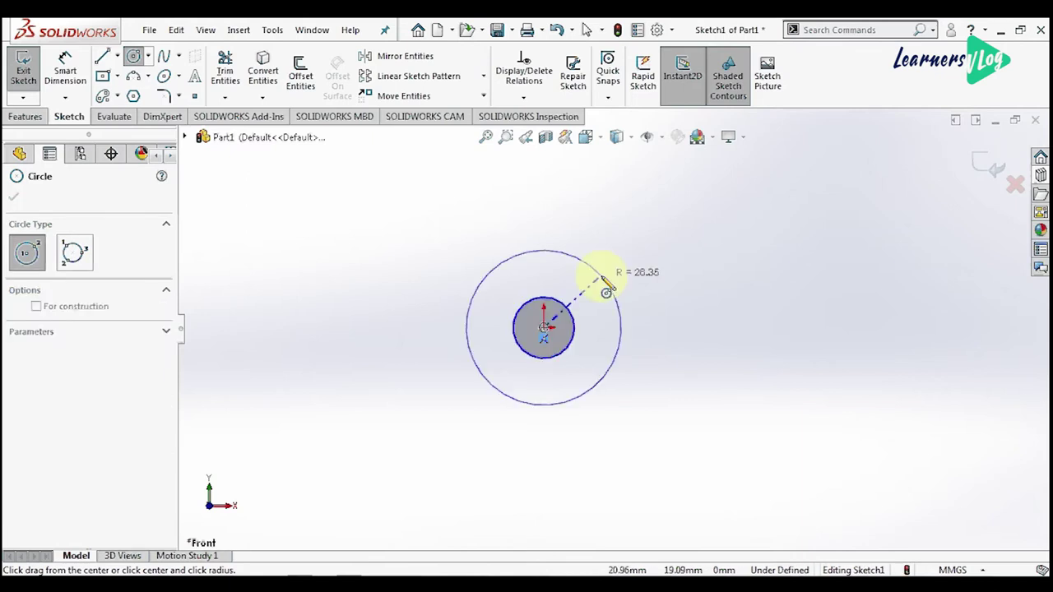
pyautogui.click(605, 285)
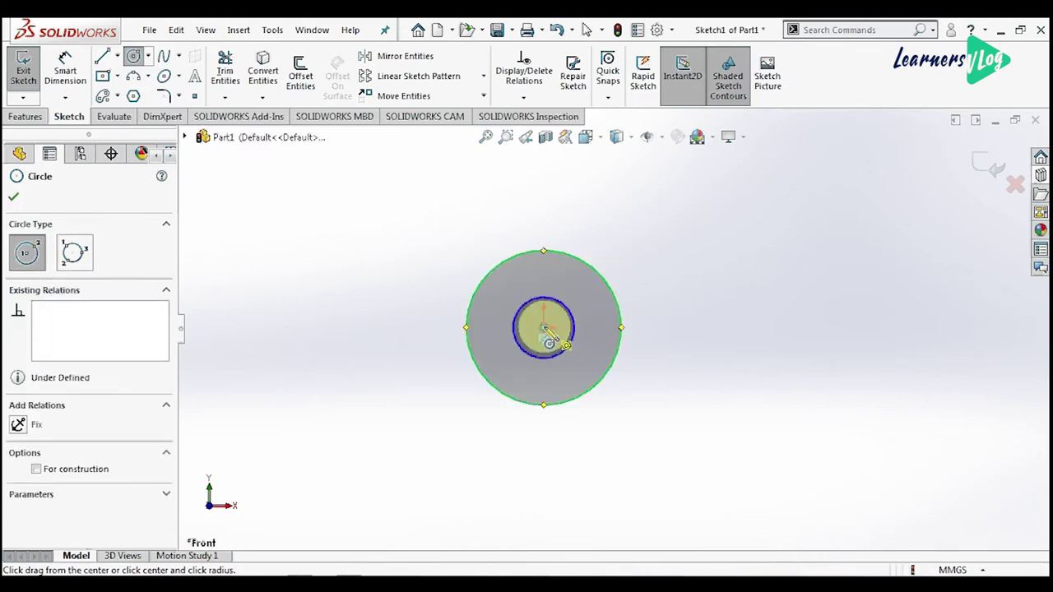
pyautogui.click(544, 329)
pyautogui.click(544, 328)
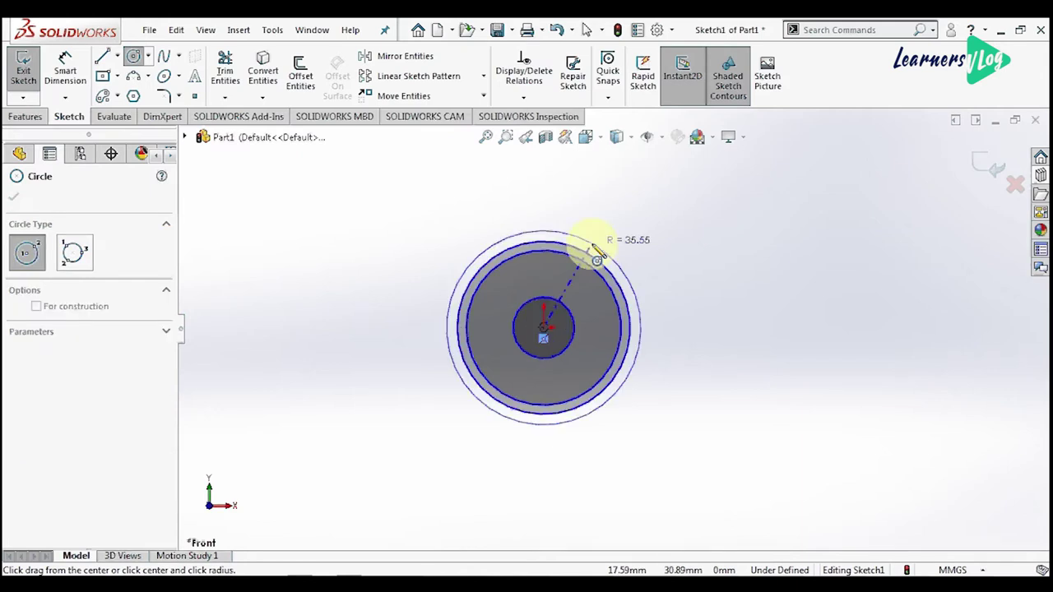
pyautogui.click(597, 257)
pyautogui.scroll(2, 597, 257)
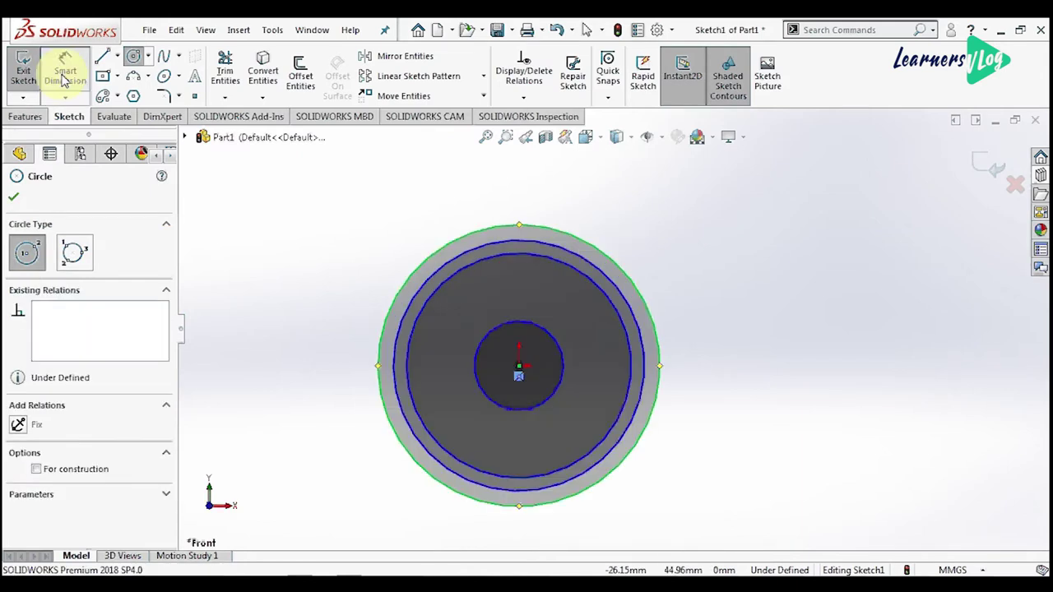
# Dimension the two outer circles to diameters 110 mm and 106 mm
pyautogui.click(65, 77)
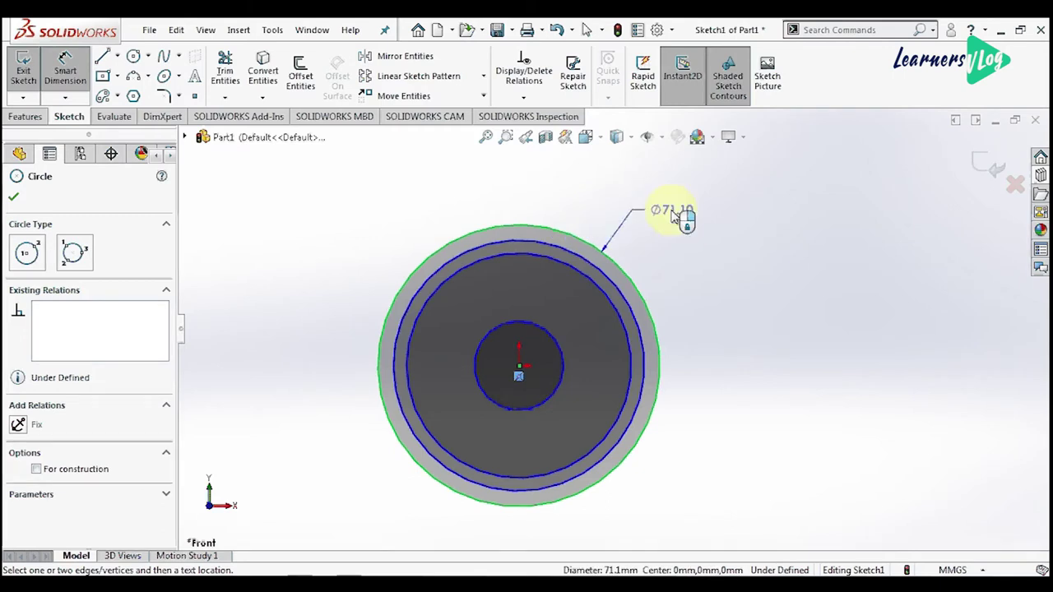
pyautogui.click(673, 216)
pyautogui.write('11')
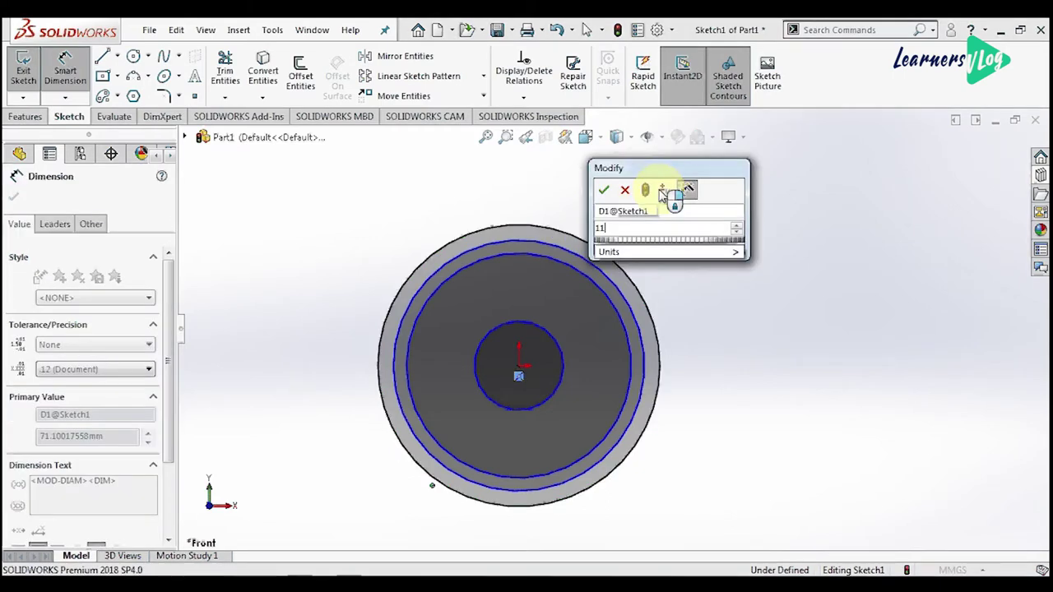
pyautogui.write('0')
pyautogui.press('Return')
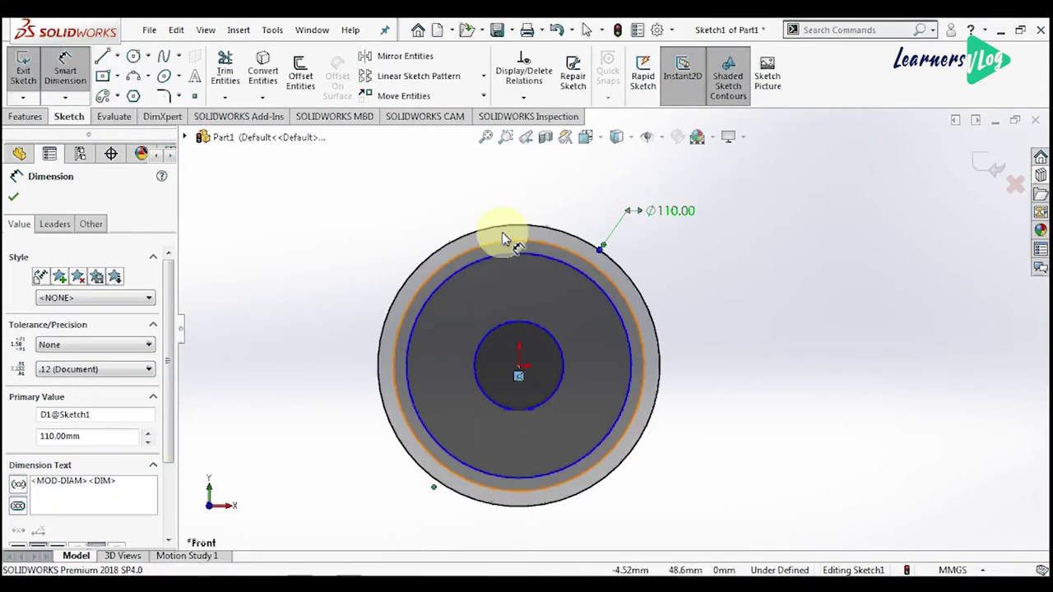
pyautogui.click(505, 238)
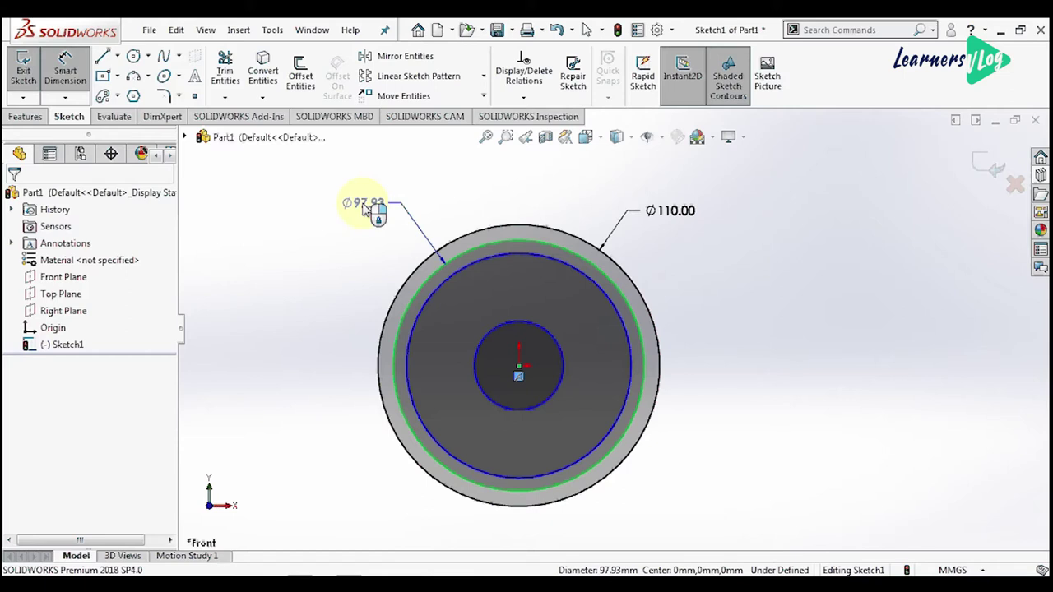
pyautogui.click(364, 209)
pyautogui.write('1')
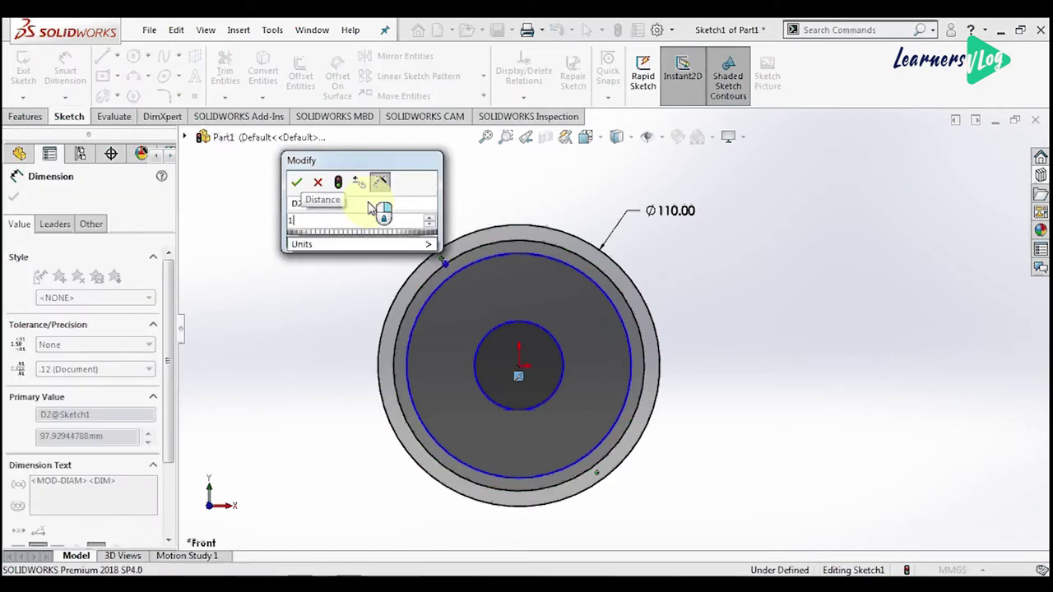
pyautogui.write('06')
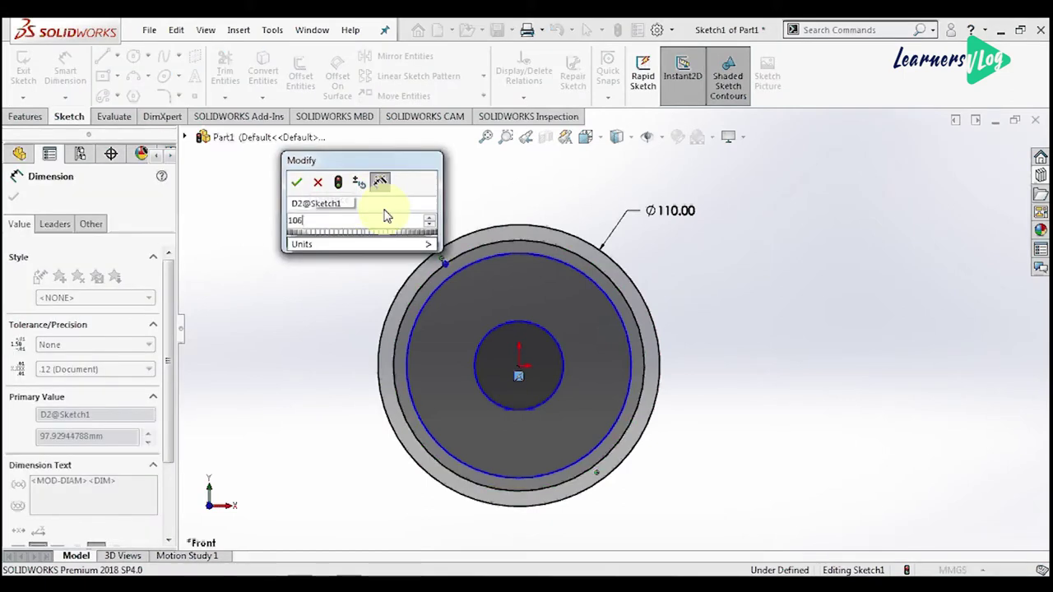
pyautogui.click(295, 182)
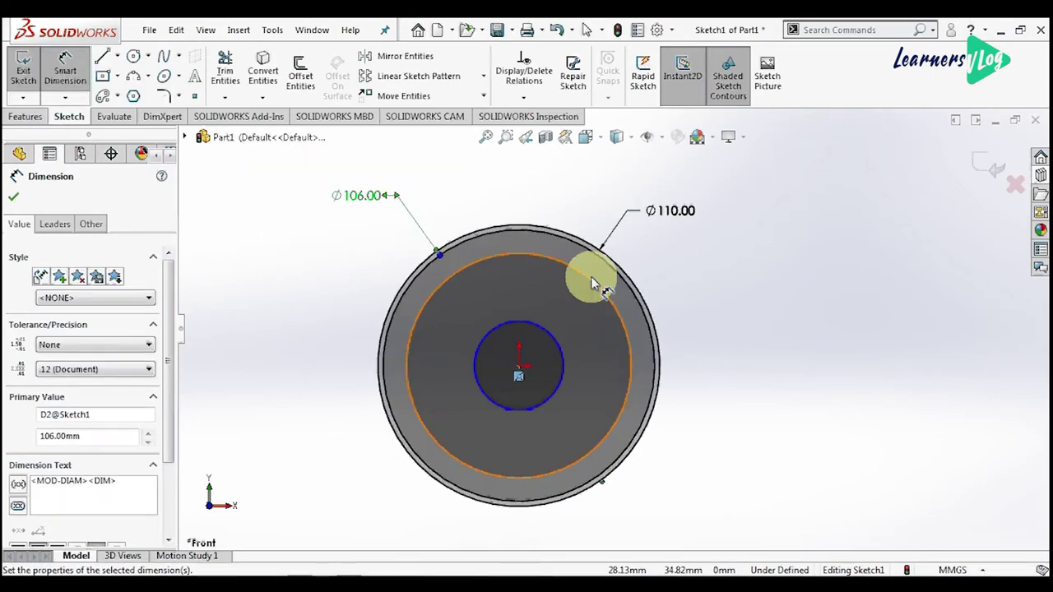
# Dimension the inner circles to diameters 98 mm and 30 mm, fully defining the sketch
pyautogui.click(592, 284)
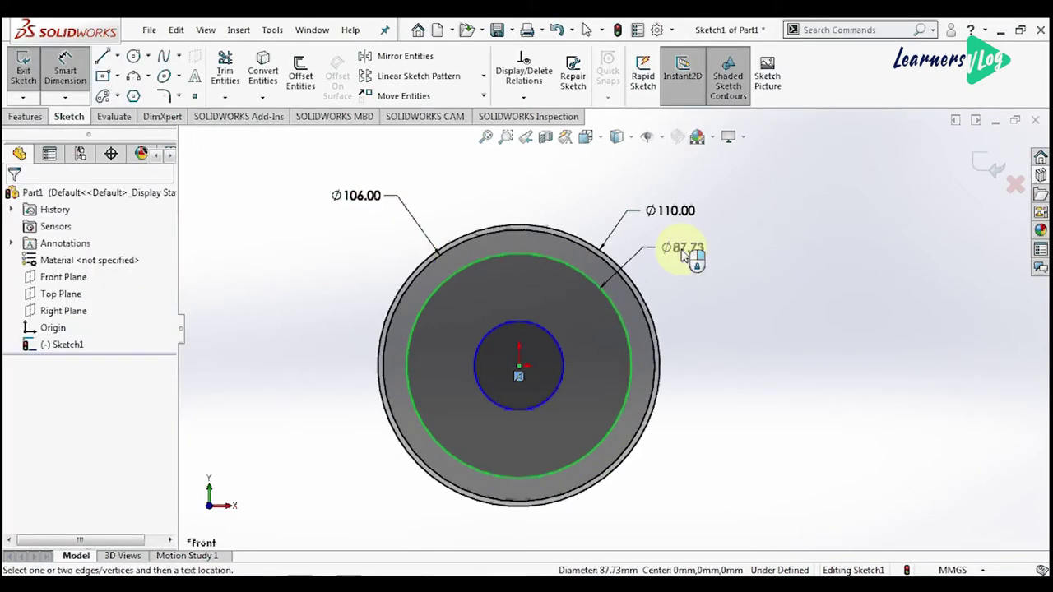
pyautogui.click(682, 256)
pyautogui.write('98')
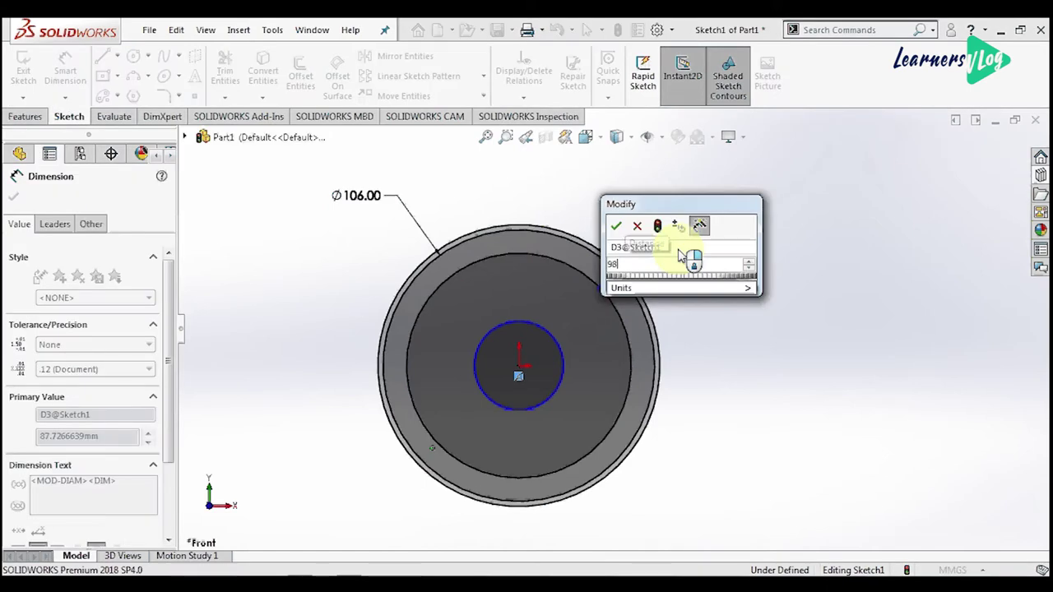
pyautogui.press('Return')
pyautogui.click(606, 284)
pyautogui.click(605, 280)
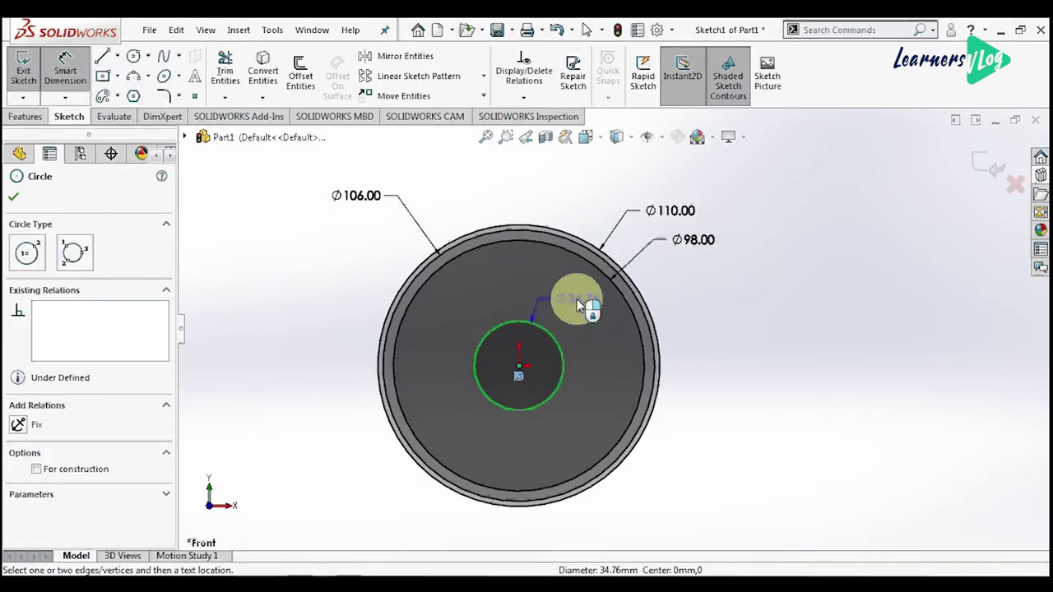
pyautogui.click(577, 301)
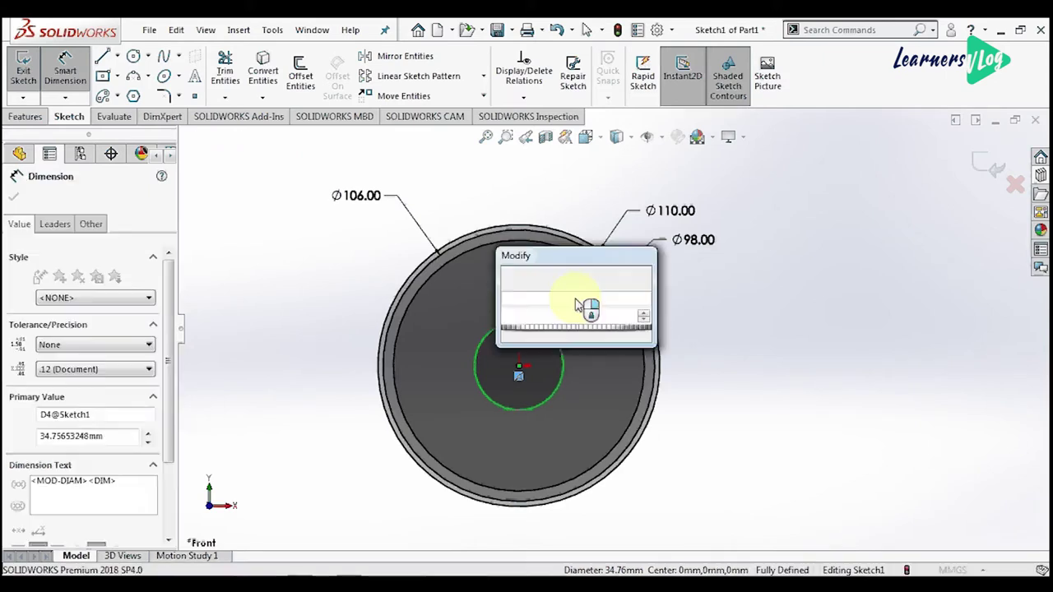
pyautogui.press('Return')
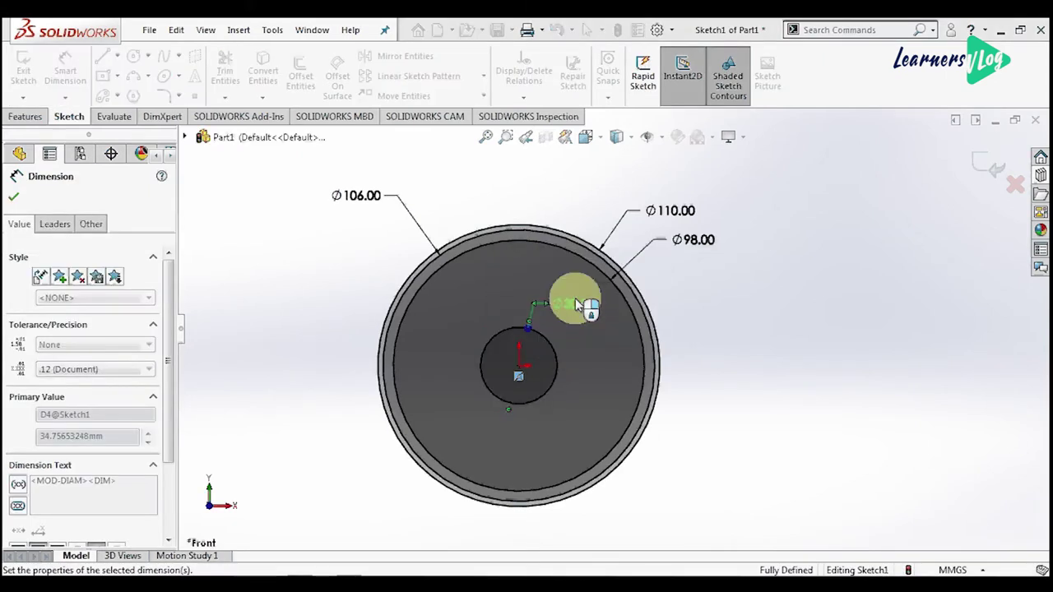
pyautogui.scroll(-5, 600, 250)
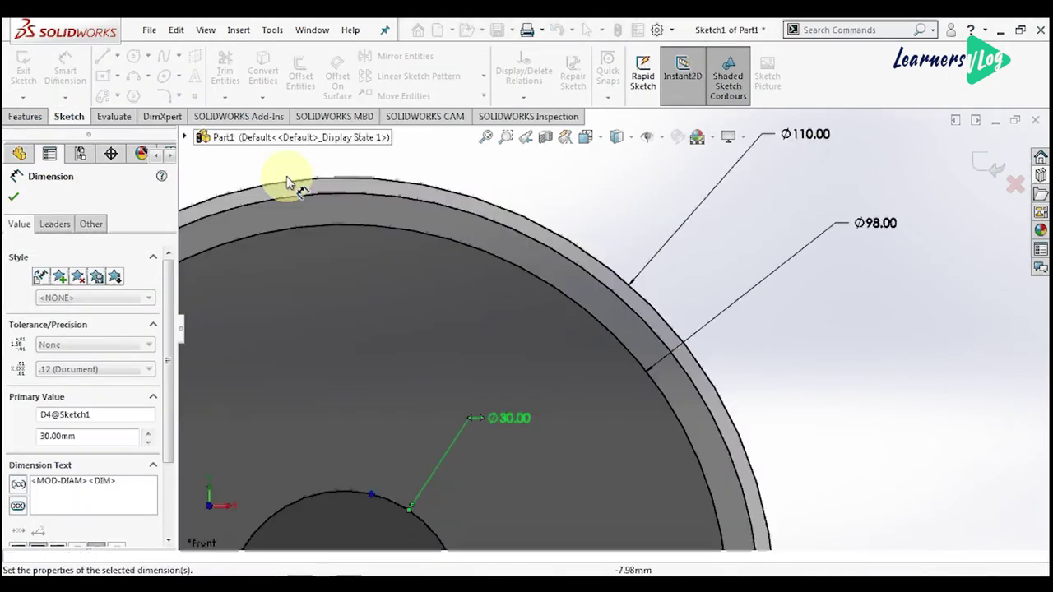
pyautogui.scroll(-2, 288, 183)
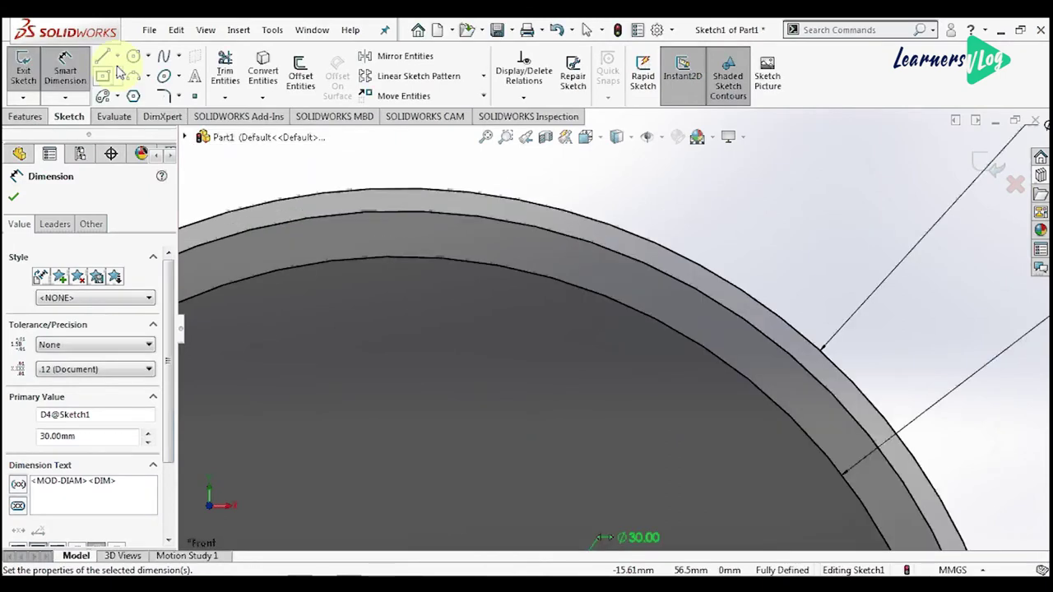
# Draw three short horizontal lines across the tops of the circles
pyautogui.click(103, 56)
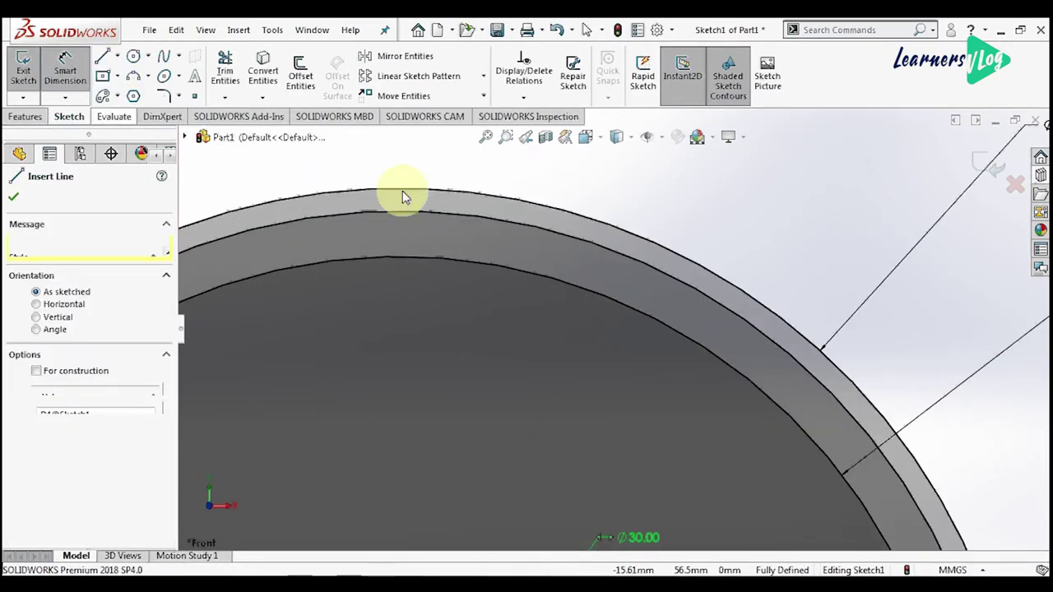
pyautogui.moveTo(402, 191); pyautogui.dragTo(528, 188)
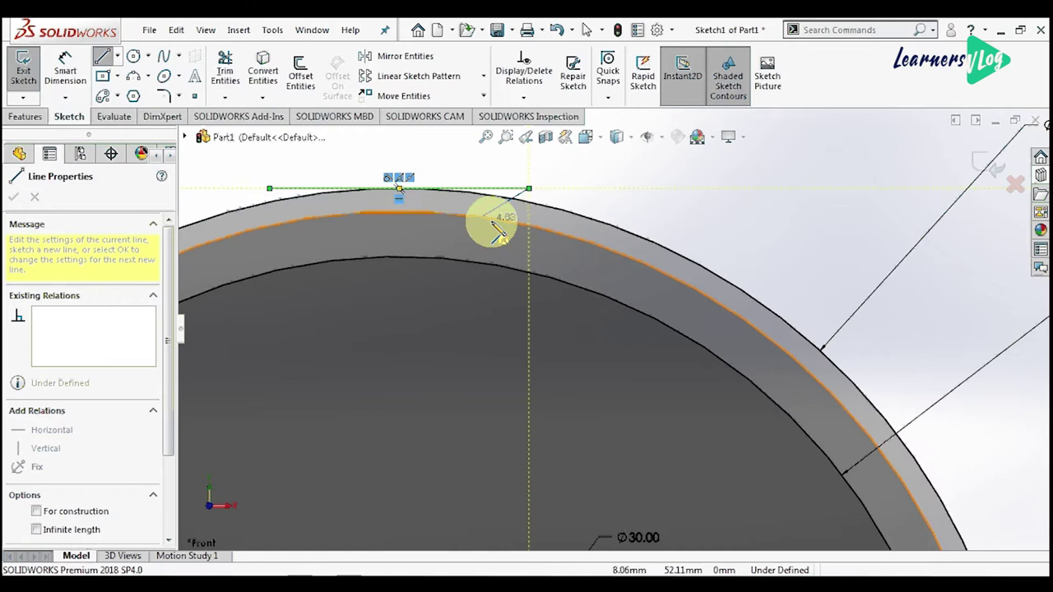
pyautogui.click(117, 56)
pyautogui.click(152, 107)
pyautogui.click(399, 257)
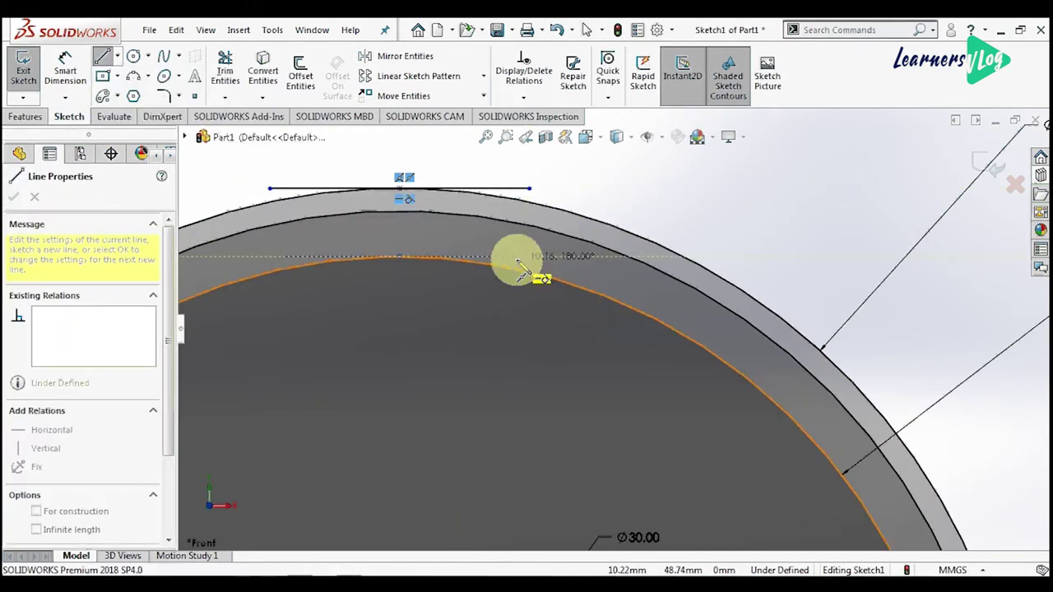
pyautogui.click(520, 258)
pyautogui.press('Escape')
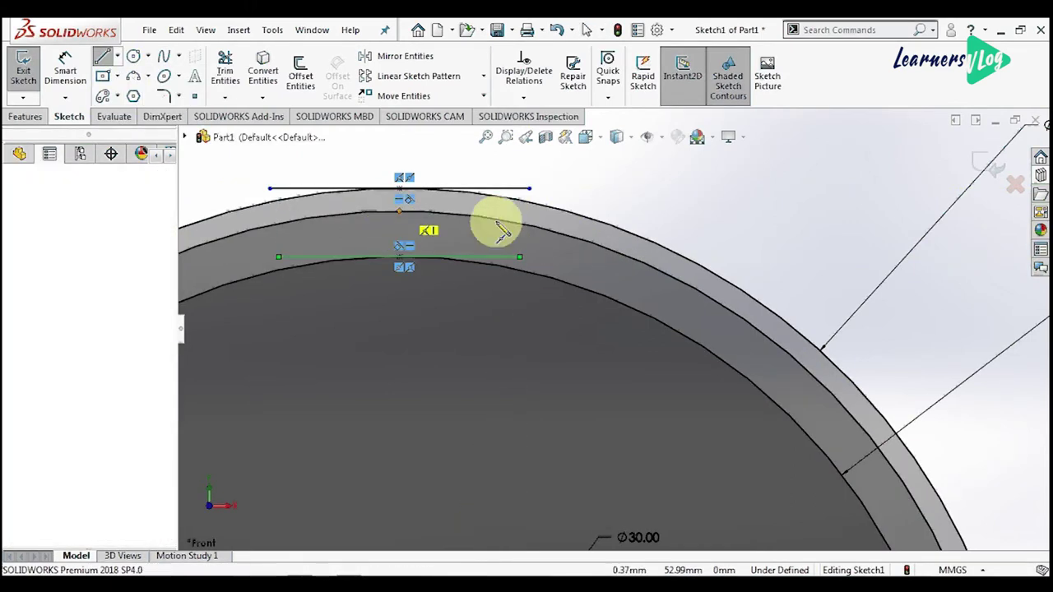
pyautogui.click(399, 211)
pyautogui.click(519, 212)
pyautogui.scroll(-2, 247, 194)
pyautogui.press('Escape')
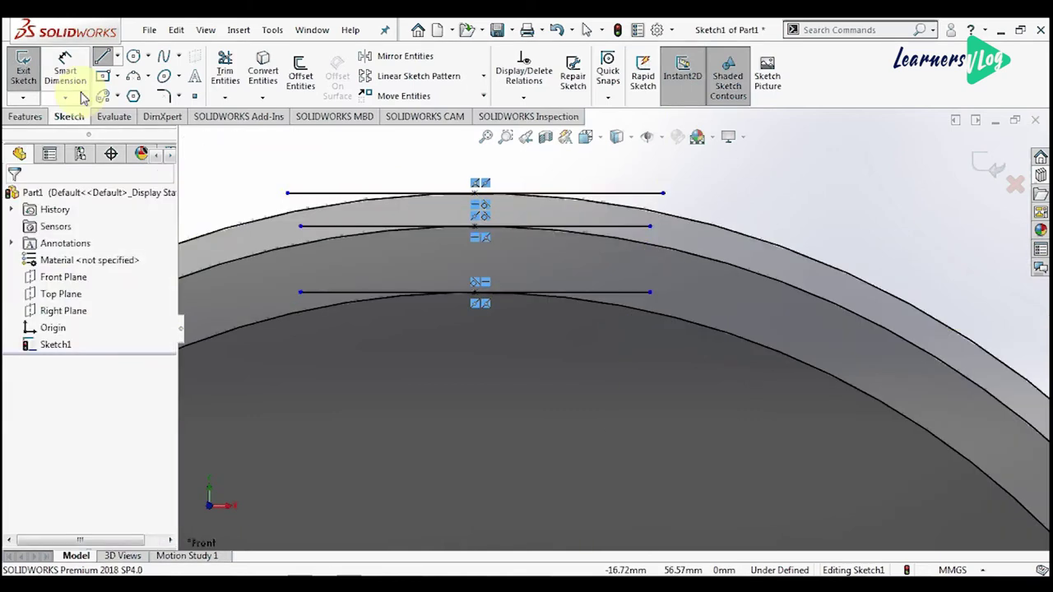
# Dimension the three horizontal lines to lengths 2, 6 and 4 mm
pyautogui.click(65, 70)
pyautogui.click(477, 193)
pyautogui.click(477, 164)
pyautogui.write('2')
pyautogui.press('Return')
pyautogui.click(602, 294)
pyautogui.click(515, 355)
pyautogui.press('Return')
pyautogui.click(624, 233)
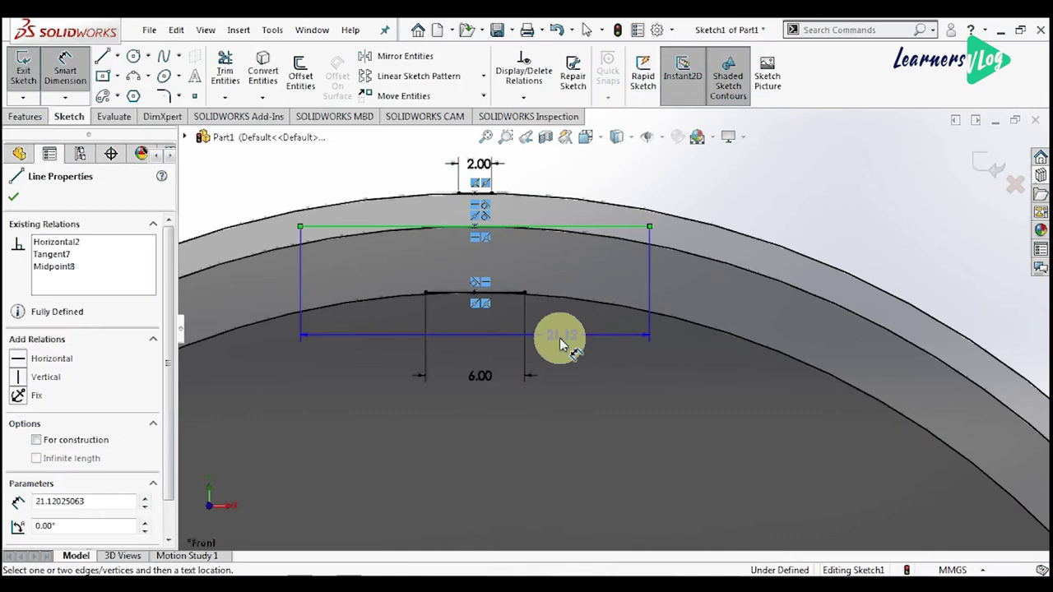
pyautogui.click(559, 341)
pyautogui.write('4')
pyautogui.click(493, 319)
pyautogui.scroll(-3, 463, 285)
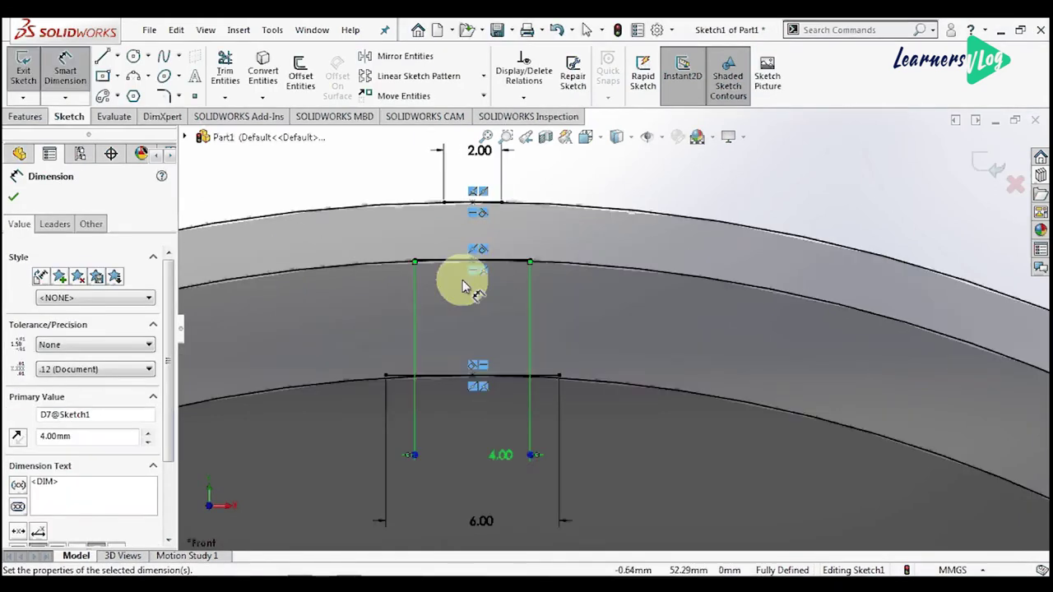
pyautogui.press('l')
pyautogui.scroll(-2, 460, 202)
pyautogui.scroll(-3, 465, 201)
# Draw the first pair of vertical lines down from the horizontal line ends
pyautogui.click(458, 231)
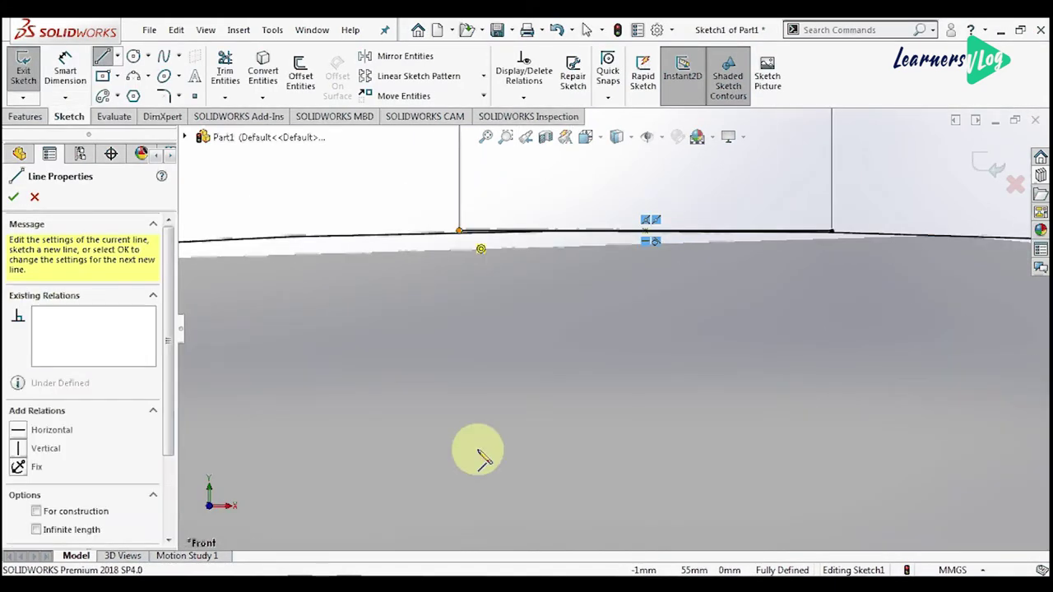
pyautogui.click(459, 463)
pyautogui.press('Escape')
pyautogui.press('l')
pyautogui.click(831, 231)
pyautogui.click(831, 463)
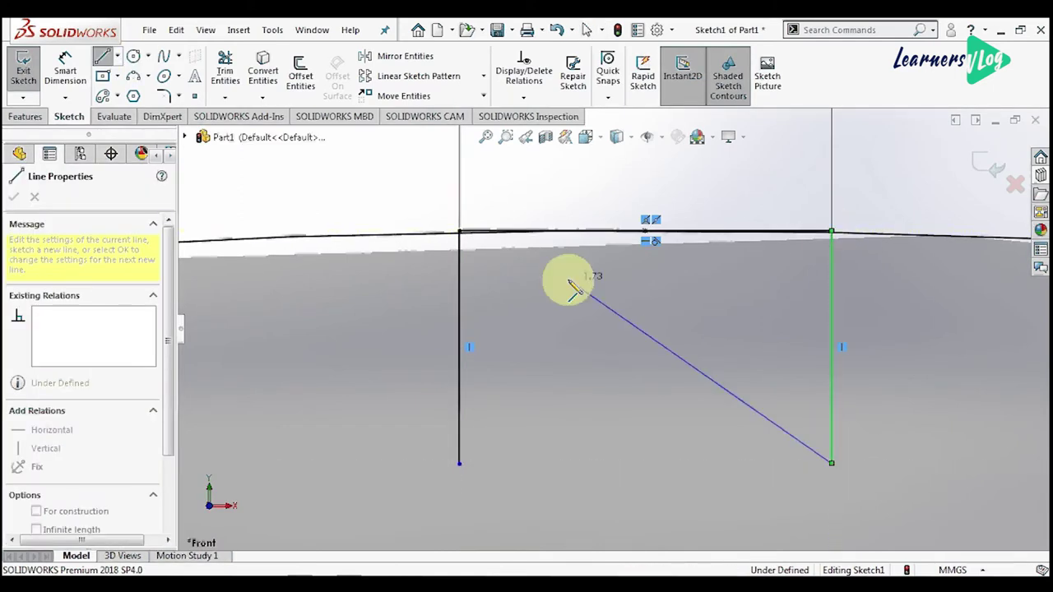
pyautogui.press('Escape')
pyautogui.scroll(3, 607, 372)
pyautogui.scroll(-2, 665, 448)
pyautogui.scroll(-2, 665, 449)
# Add a second pair of vertical lines between the arcs on left and right
pyautogui.press('l')
pyautogui.click(279, 273)
pyautogui.click(278, 447)
pyautogui.click(104, 62)
pyautogui.click(913, 274)
pyautogui.click(913, 429)
pyautogui.press('Escape')
pyautogui.scroll(3, 620, 256)
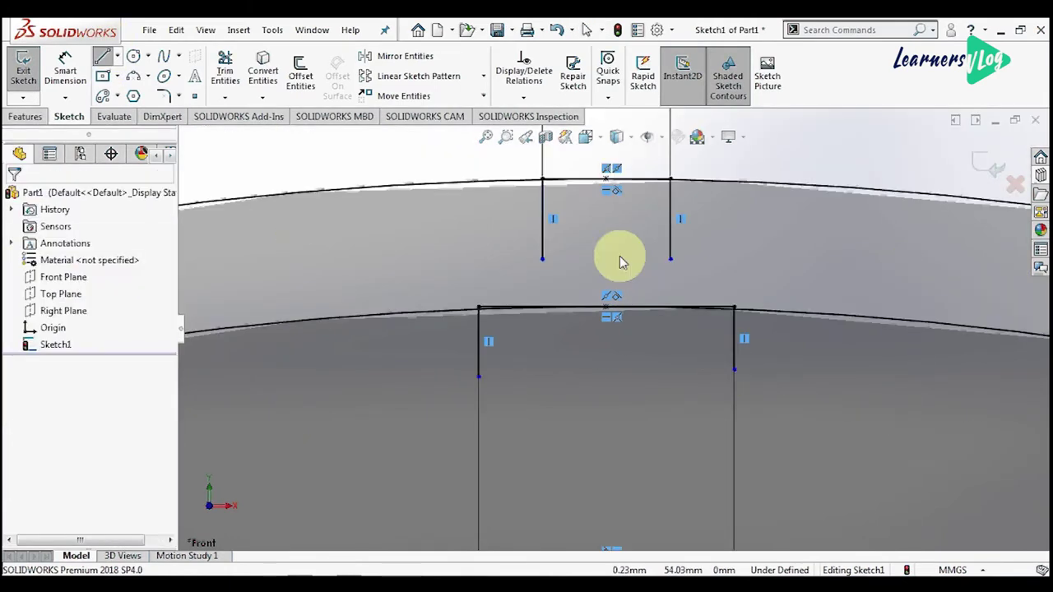
pyautogui.scroll(-3, 650, 452)
# Add a final pair of vertical lines and begin power-trimming the excess arc segments
pyautogui.press('l')
pyautogui.click(320, 235)
pyautogui.click(321, 353)
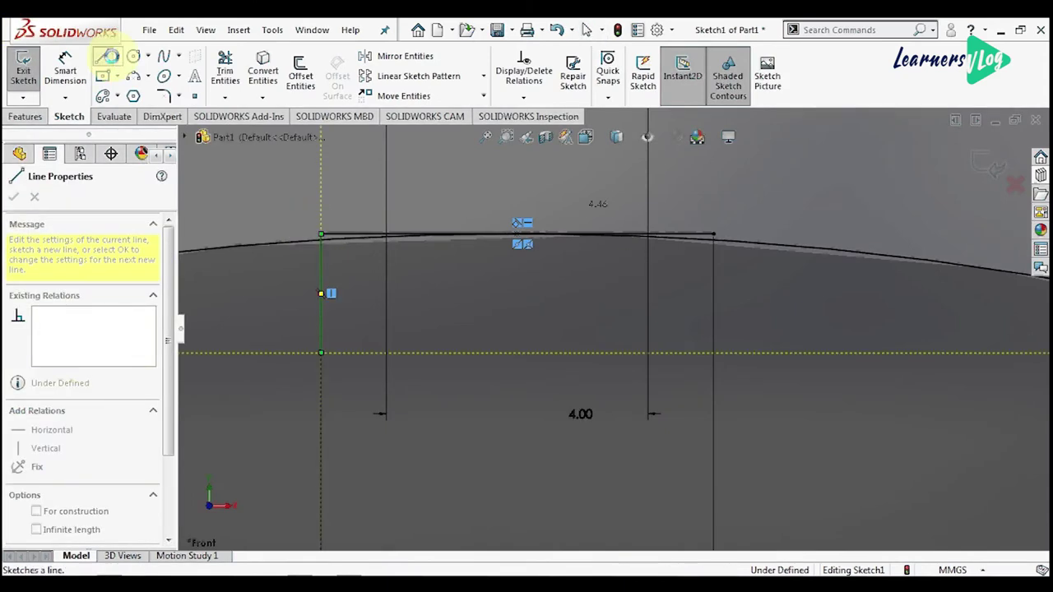
pyautogui.click(107, 56)
pyautogui.click(713, 235)
pyautogui.click(713, 364)
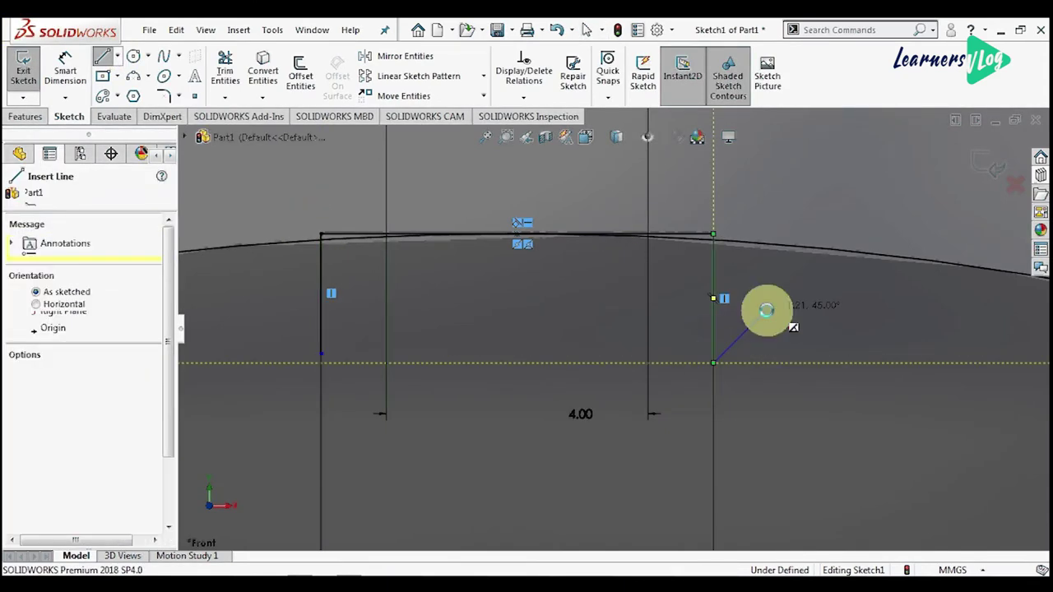
pyautogui.press('Escape')
pyautogui.scroll(3, 636, 282)
pyautogui.scroll(-2, 637, 282)
pyautogui.click(214, 86)
pyautogui.moveTo(576, 348)
pyautogui.mouseDown()
pyautogui.moveTo(595, 305)
pyautogui.moveTo(494, 217)
pyautogui.mouseUp()
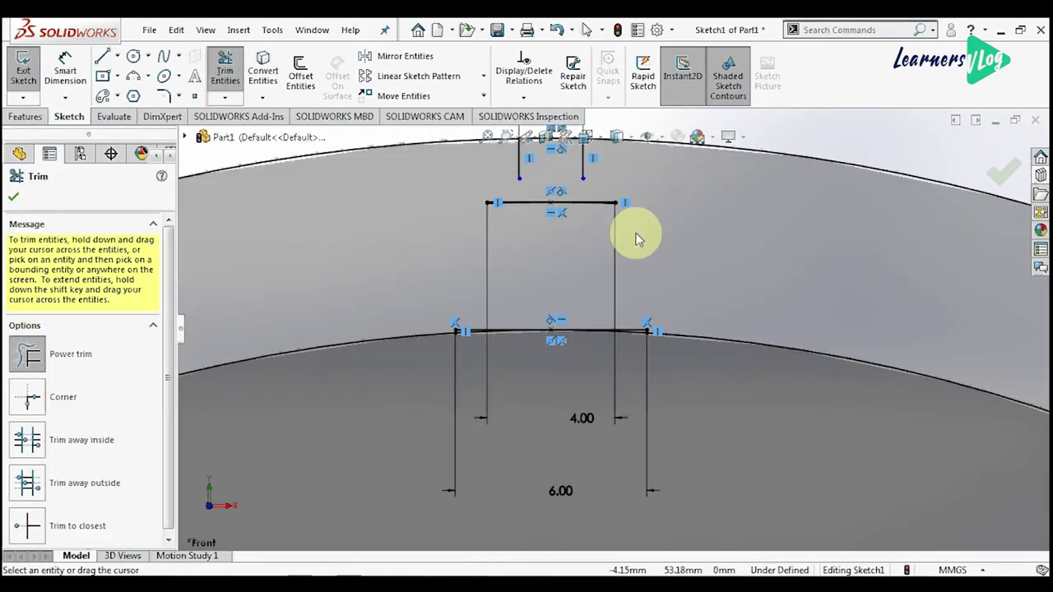
# Draw the left slanted line from the top bar's left end down to the bar corner
pyautogui.keyDown('ctrl'); pyautogui.moveTo(636, 238); pyautogui.dragTo(619, 279, button='middle'); pyautogui.keyUp('ctrl')
pyautogui.scroll(-2, 619, 279)
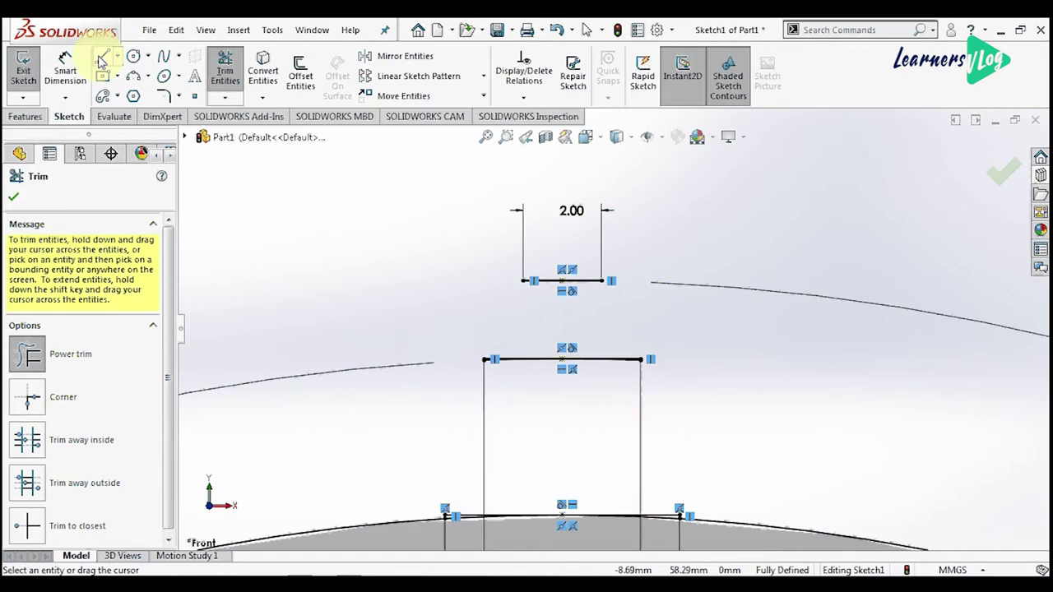
pyautogui.click(101, 58)
pyautogui.scroll(-3, 568, 206)
pyautogui.click(548, 194)
pyautogui.scroll(3, 527, 264)
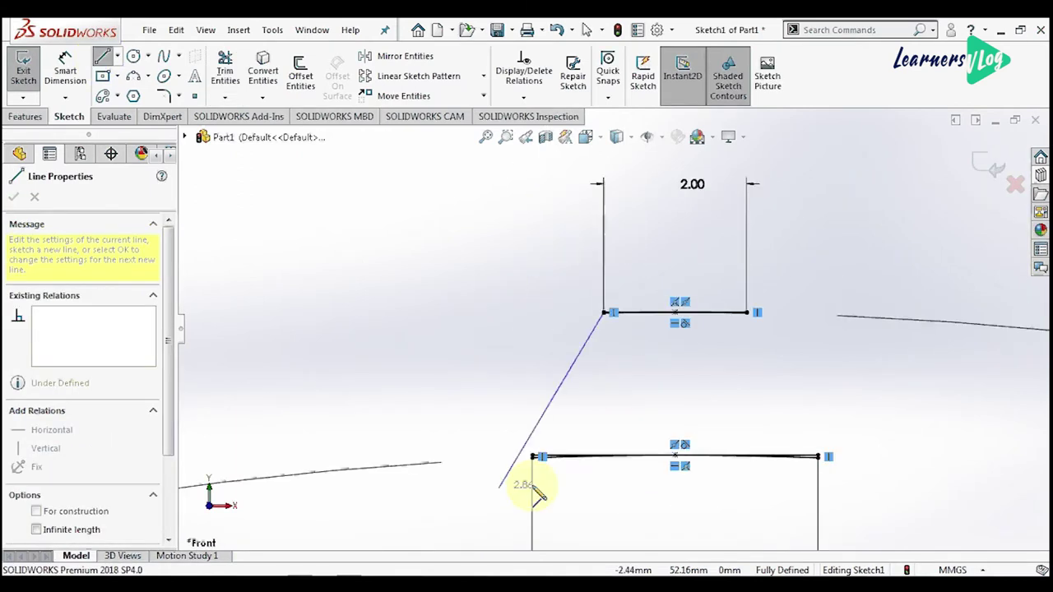
pyautogui.scroll(-2, 576, 375)
pyautogui.click(576, 372)
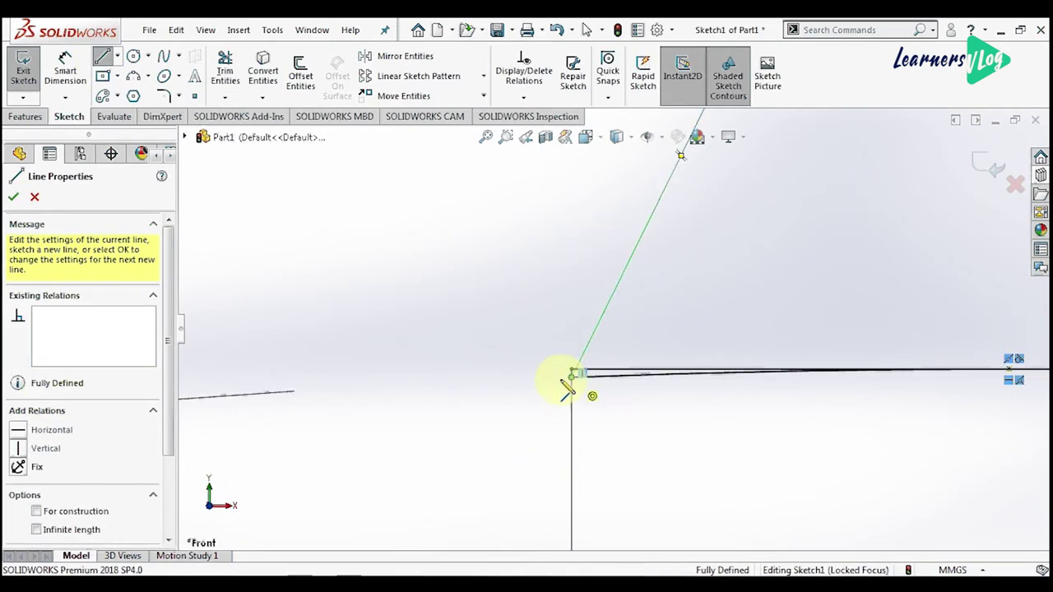
pyautogui.scroll(1, 565, 383)
pyautogui.scroll(2, 576, 370)
pyautogui.scroll(-4, 568, 376)
pyautogui.press('Escape')
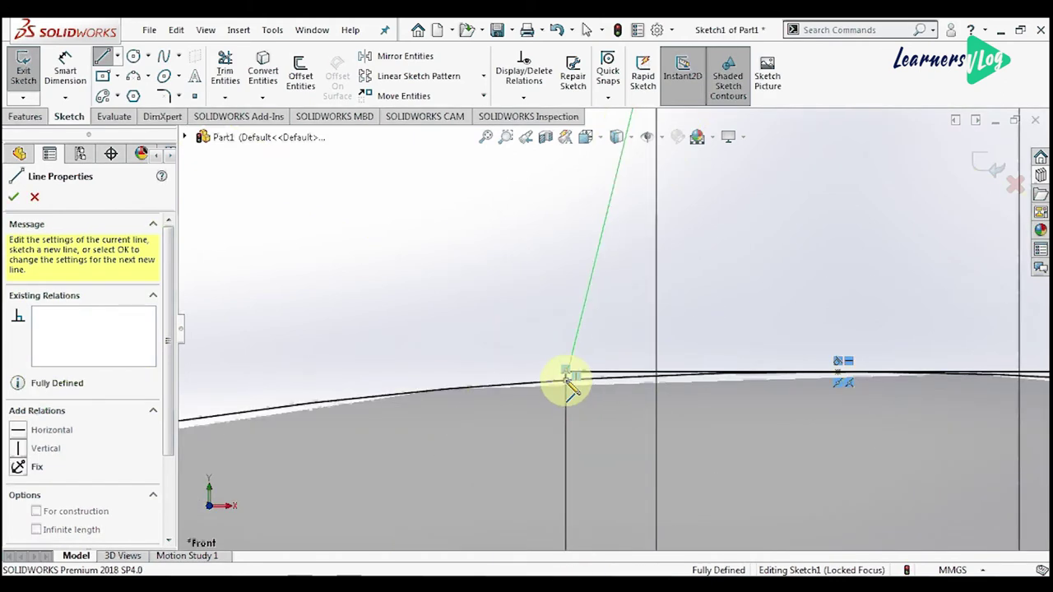
# Draw the right-side slanted lines joining the bar ends and corners
pyautogui.scroll(1, 568, 372)
pyautogui.click(724, 352)
pyautogui.scroll(-1, 663, 231)
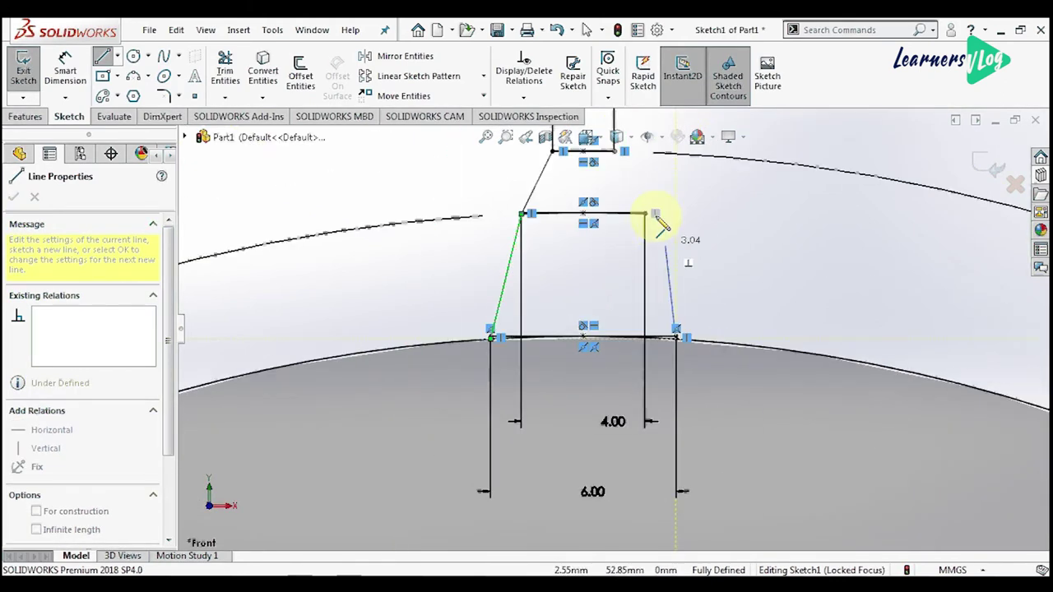
pyautogui.scroll(-2, 665, 228)
pyautogui.scroll(-1, 622, 247)
pyautogui.click(622, 262)
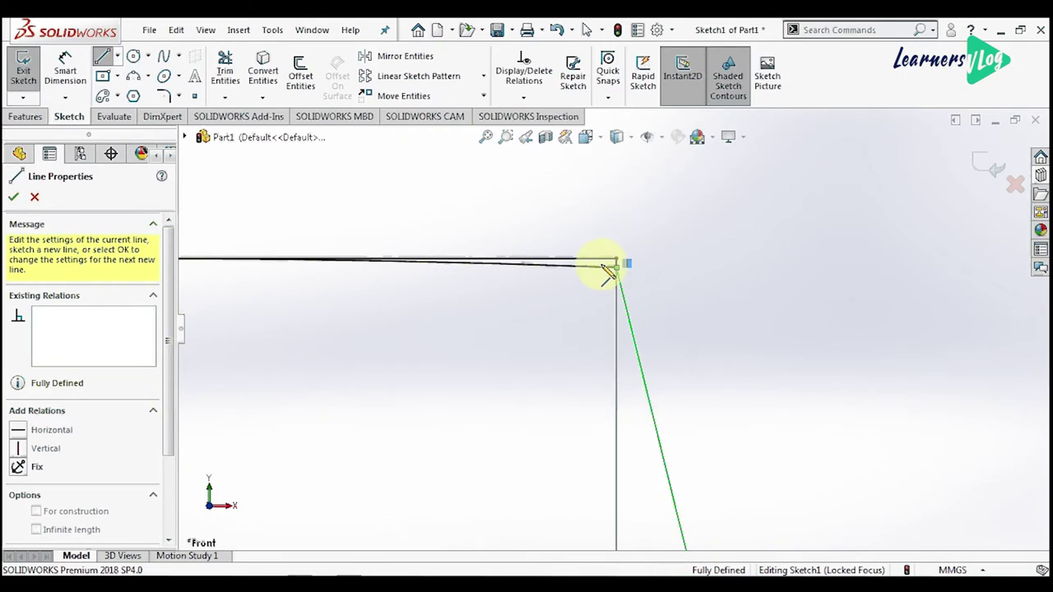
pyautogui.scroll(2, 625, 275)
pyautogui.scroll(1, 627, 276)
pyautogui.click(571, 252)
pyautogui.scroll(-2, 616, 357)
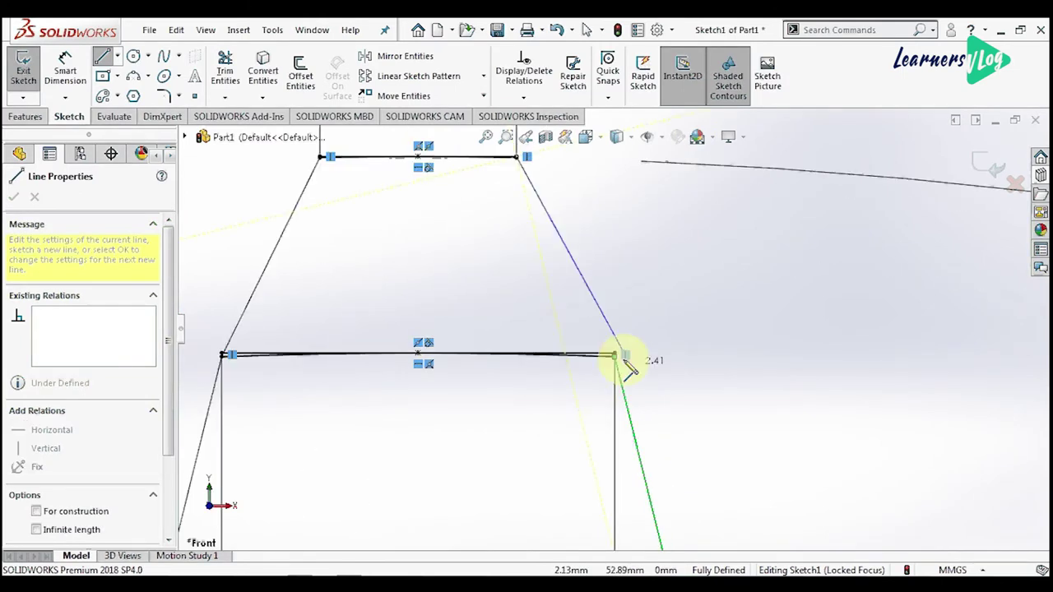
pyautogui.scroll(-1, 609, 350)
pyautogui.click(606, 347)
pyautogui.press('Escape')
# Move the misplaced corner point up and delete the stray short lines around it
pyautogui.moveTo(605, 346); pyautogui.dragTo(608, 302)
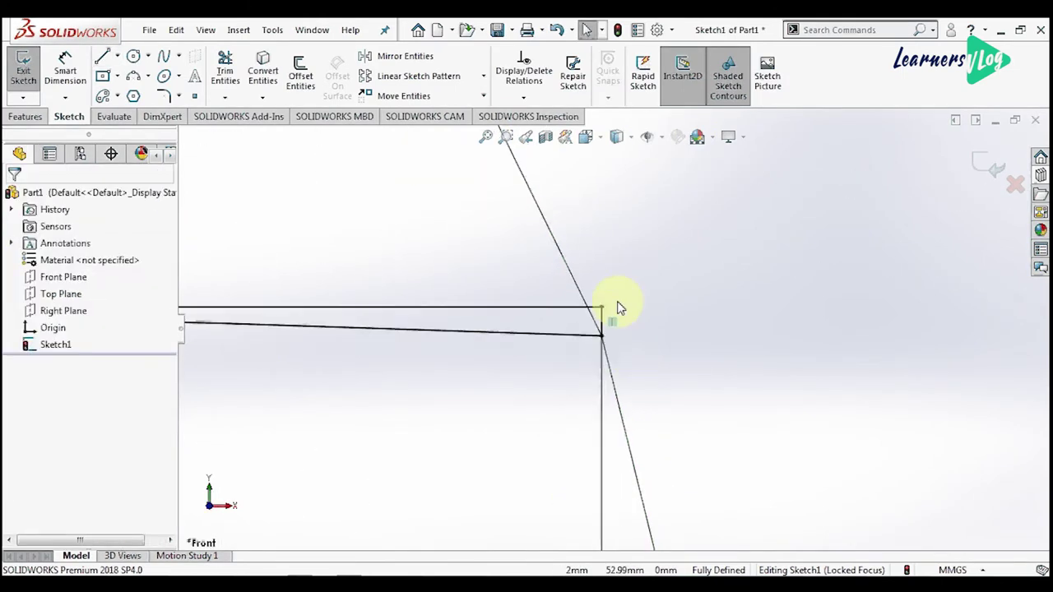
pyautogui.click(676, 348)
pyautogui.scroll(3, 653, 447)
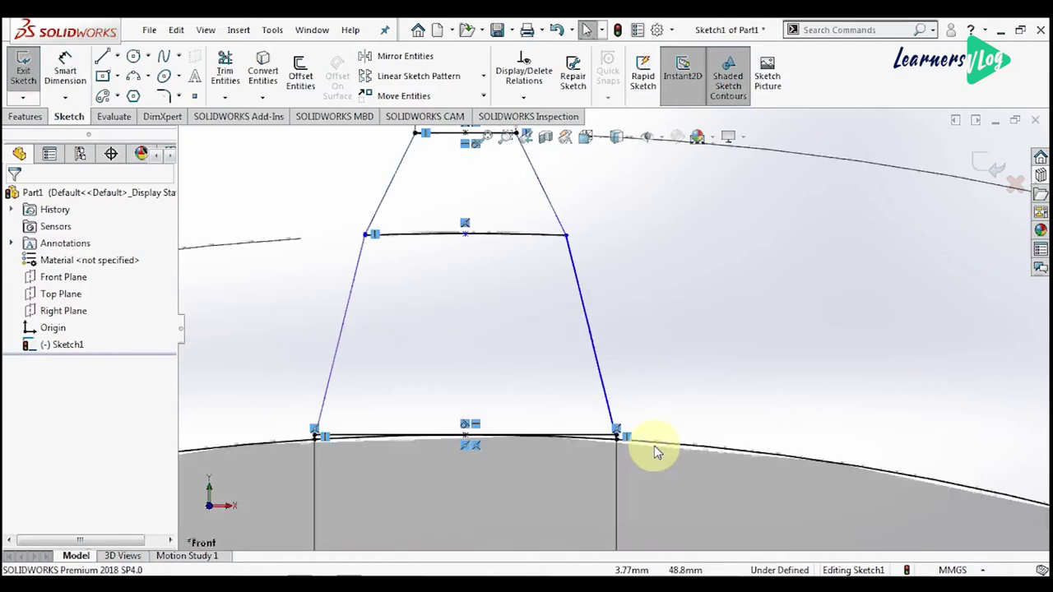
pyautogui.scroll(-3, 535, 156)
pyautogui.scroll(-1, 598, 282)
pyautogui.moveTo(617, 274); pyautogui.dragTo(584, 216)
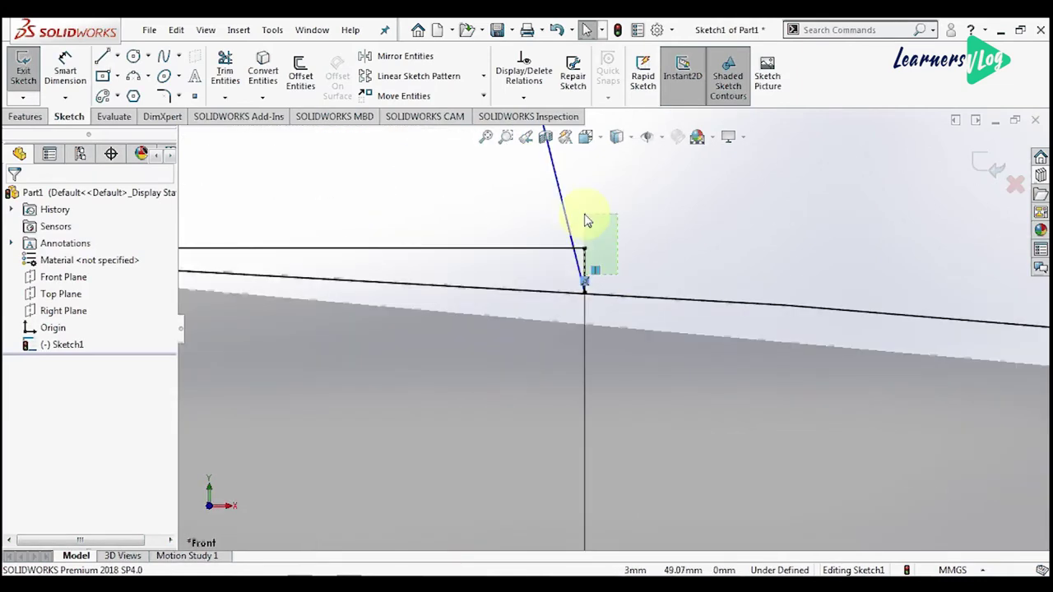
pyautogui.press('Delete')
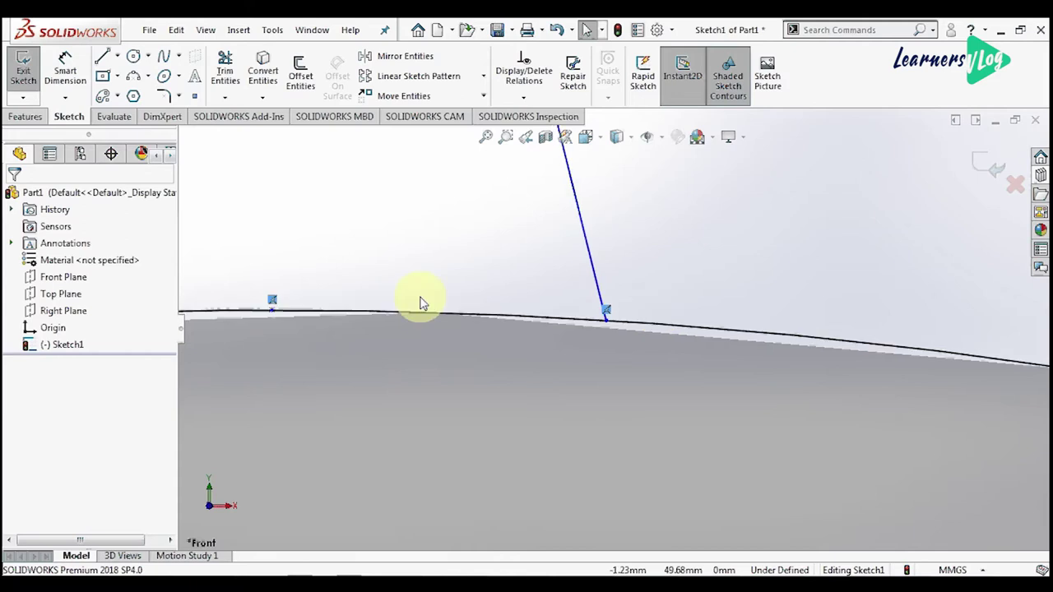
# Delete the faulty diagonal line on the right side
pyautogui.scroll(2, 535, 323)
pyautogui.scroll(-2, 534, 323)
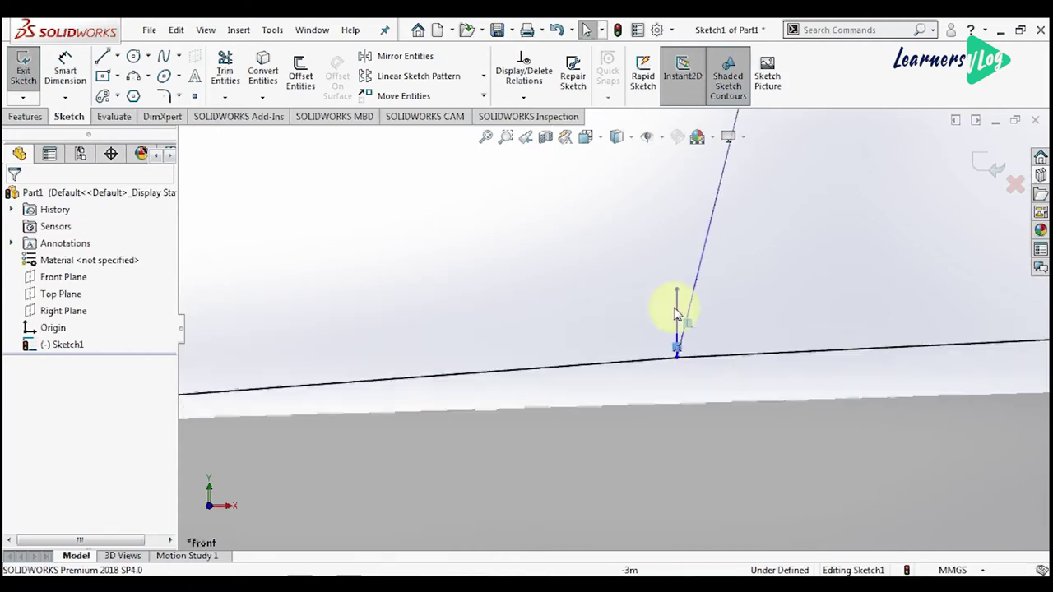
pyautogui.click(677, 305)
pyautogui.click(625, 319)
pyautogui.scroll(2, 623, 327)
pyautogui.scroll(2, 662, 241)
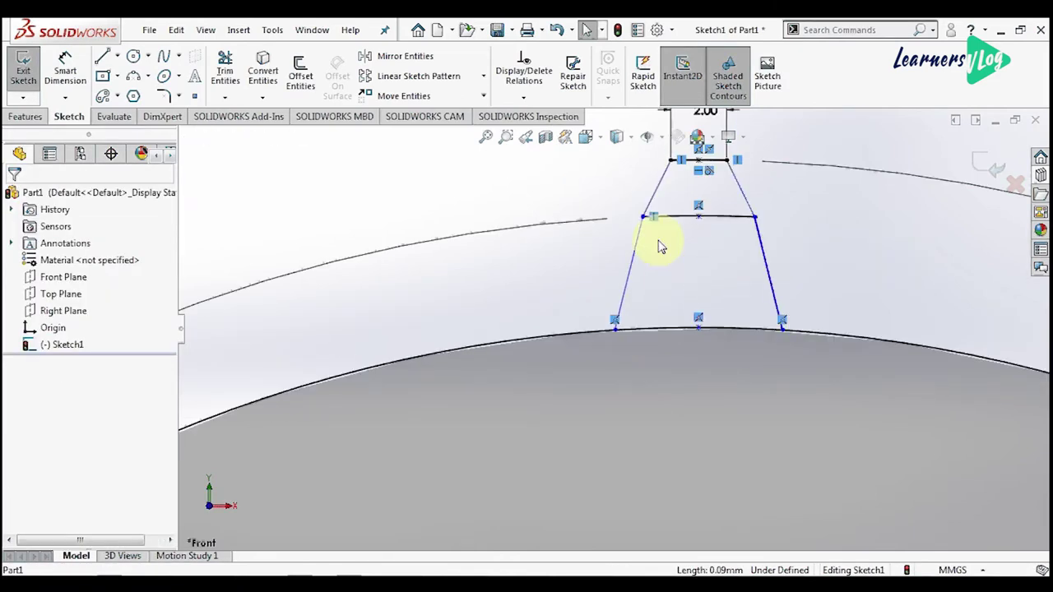
pyautogui.scroll(-5, 630, 259)
pyautogui.scroll(3, 587, 312)
pyautogui.scroll(-5, 759, 247)
pyautogui.scroll(2, 686, 287)
pyautogui.scroll(1, 700, 354)
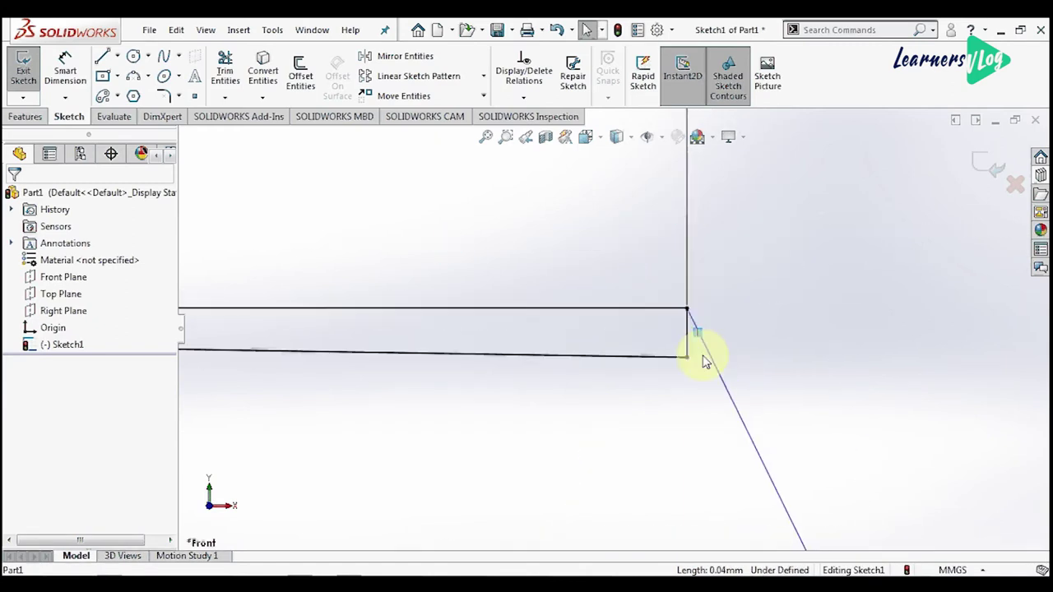
pyautogui.click(689, 317)
pyautogui.click(687, 356)
pyautogui.click(776, 334)
pyautogui.click(719, 371)
pyautogui.press('Delete')
# Redraw the right side line from the top-right corner to the lower-right corner
pyautogui.click(689, 332)
pyautogui.scroll(2, 736, 439)
pyautogui.scroll(2, 665, 444)
pyautogui.click(672, 461)
pyautogui.scroll(-3, 672, 460)
pyautogui.press('Escape')
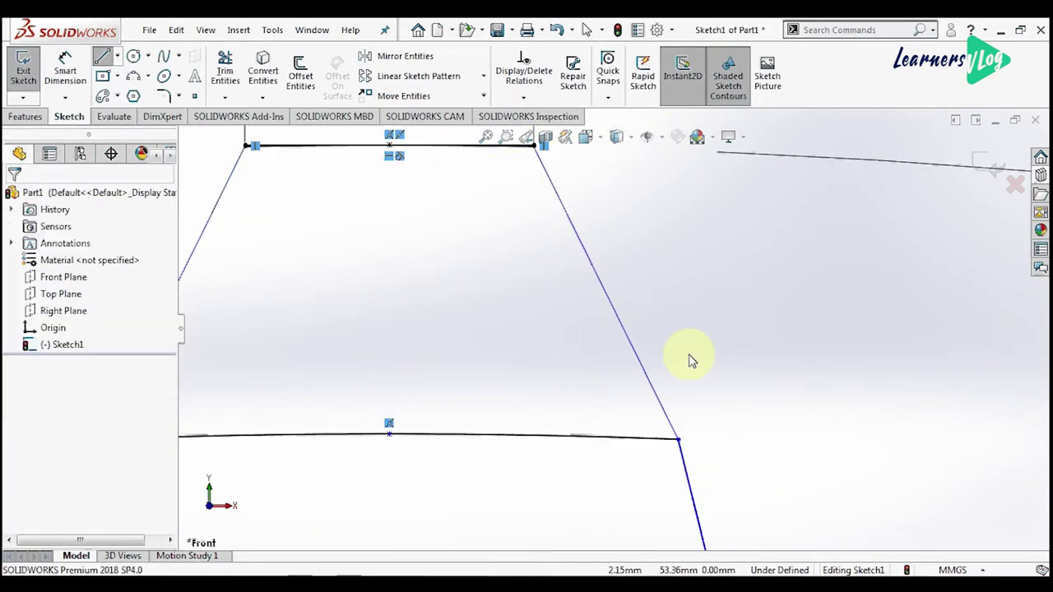
pyautogui.scroll(2, 691, 359)
pyautogui.scroll(2, 716, 384)
pyautogui.scroll(-4, 710, 371)
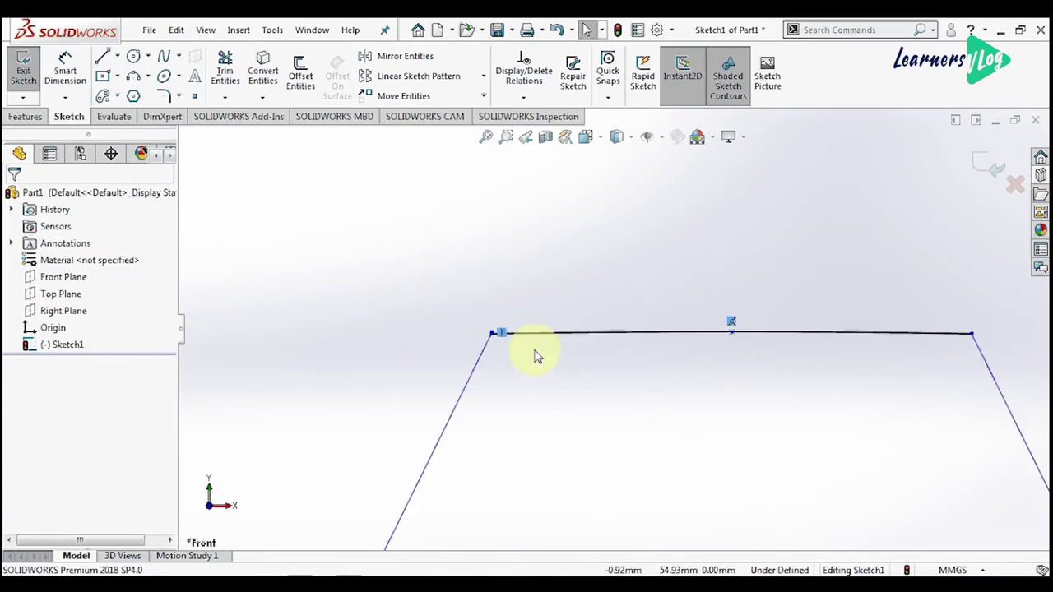
pyautogui.moveTo(646, 317); pyautogui.dragTo(531, 221)
pyautogui.scroll(3, 575, 214)
pyautogui.scroll(3, 634, 341)
# Align the top and middle bar midpoints vertically with the circle's centre
pyautogui.click(623, 377)
pyautogui.keyDown('ctrl'); pyautogui.click(618, 446); pyautogui.keyUp('ctrl')
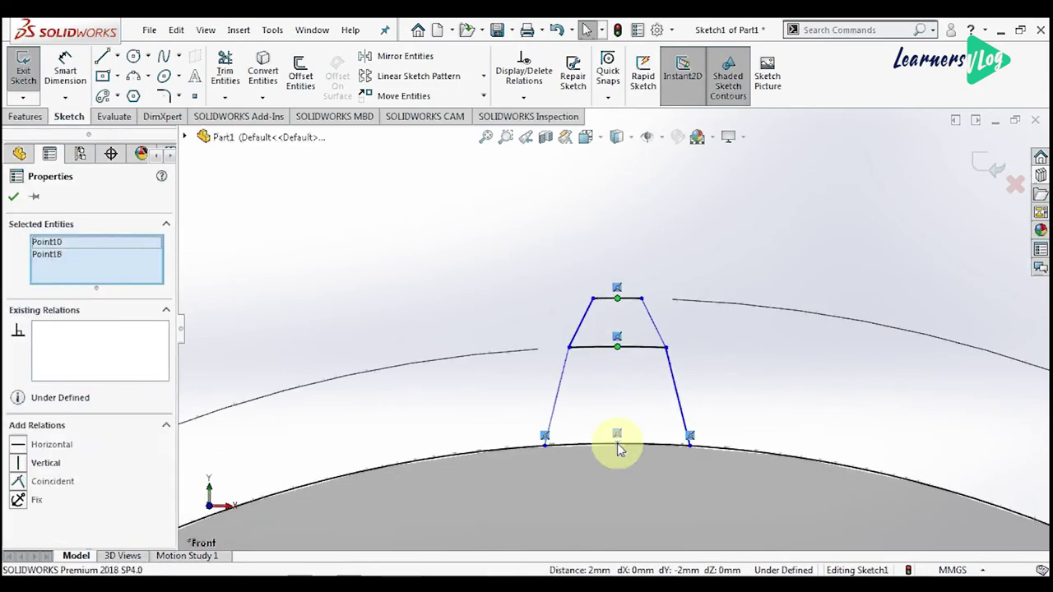
pyautogui.scroll(3, 538, 313)
pyautogui.scroll(3, 538, 312)
pyautogui.keyDown('ctrl'); pyautogui.click(612, 450); pyautogui.keyUp('ctrl')
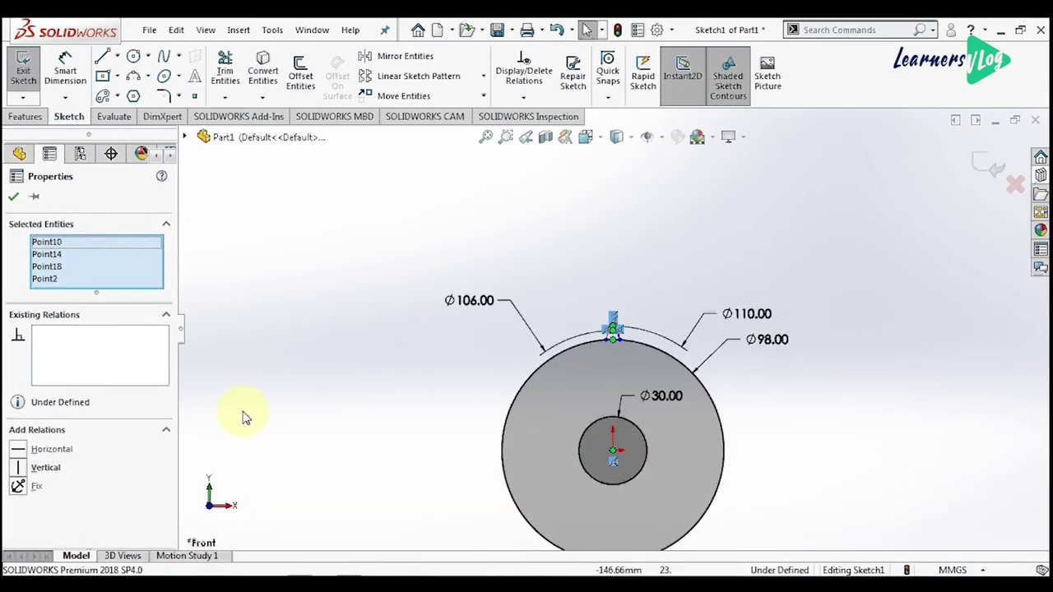
pyautogui.click(24, 466)
pyautogui.click(275, 263)
pyautogui.scroll(-3, 615, 329)
pyautogui.scroll(-2, 576, 329)
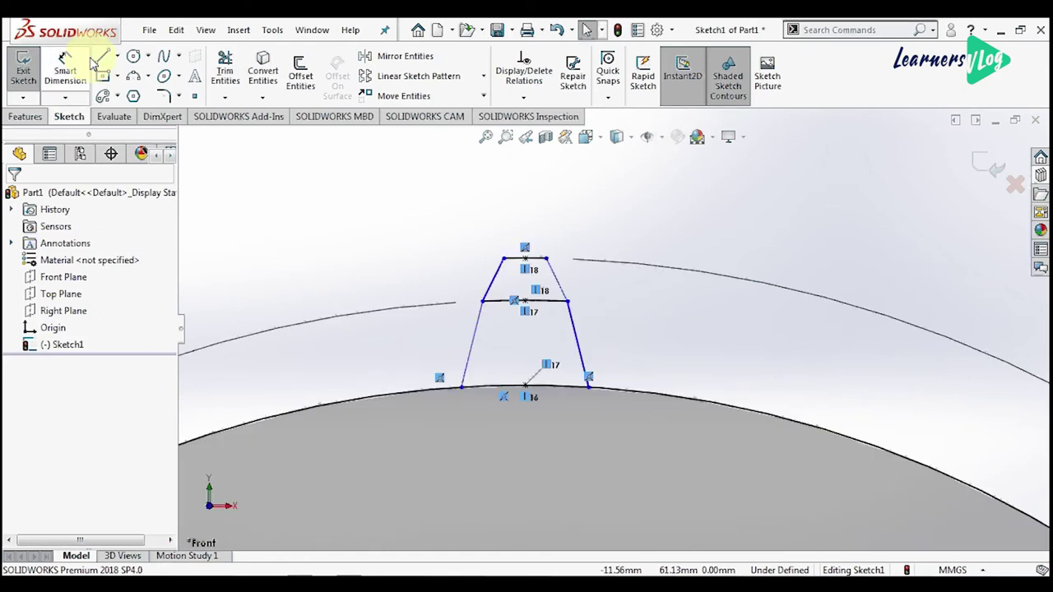
# Dimension the bar widths: top 2.00, middle 4.00, bottom 6.00
pyautogui.click(70, 67)
pyautogui.click(527, 258)
pyautogui.click(526, 215)
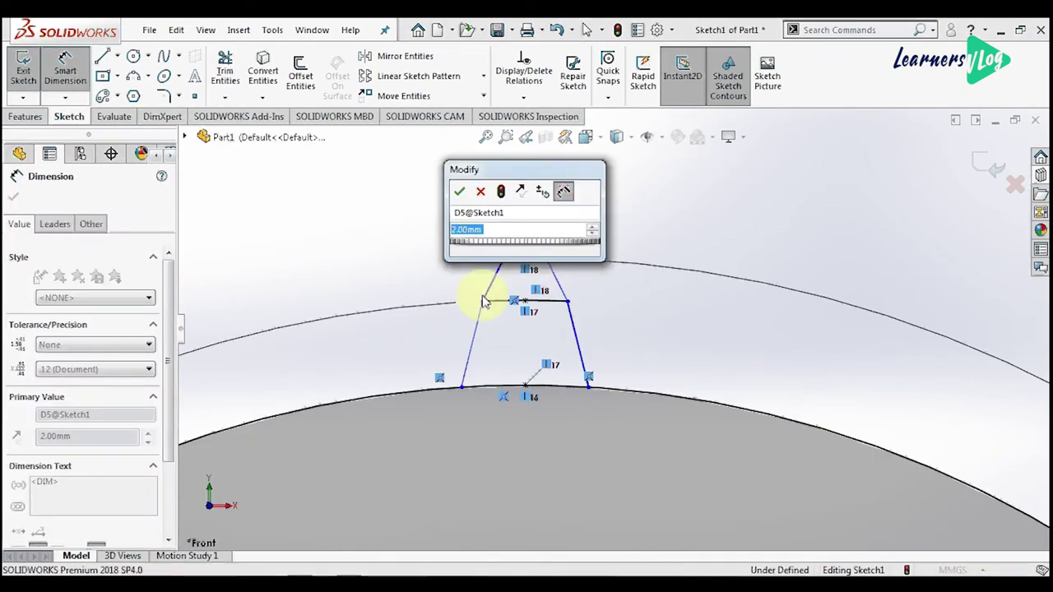
pyautogui.press('Return')
pyautogui.click(565, 309)
pyautogui.click(462, 349)
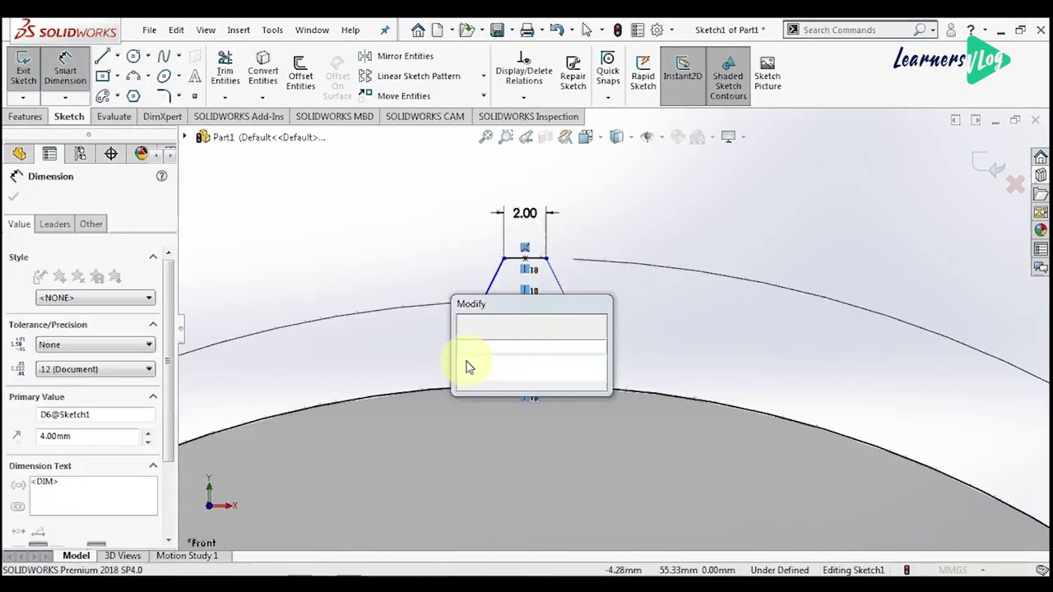
pyautogui.press('Return')
pyautogui.click(463, 390)
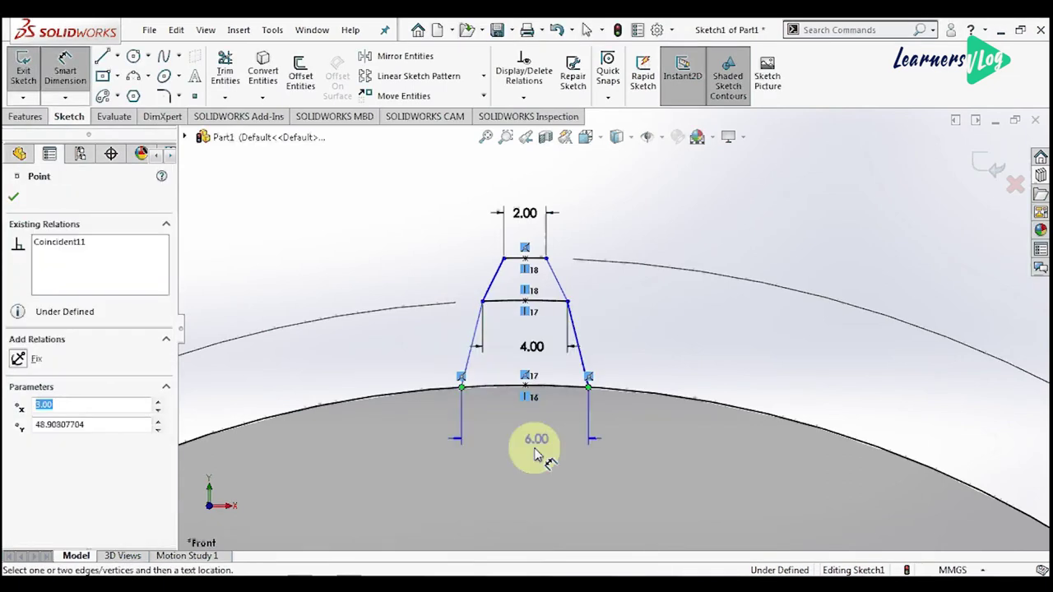
pyautogui.click(535, 453)
pyautogui.press('Return')
# Add 3.00, 2.00 and 1.00 half-width dimensions and make the middle arc construction geometry
pyautogui.click(525, 385)
pyautogui.click(460, 378)
pyautogui.click(491, 419)
pyautogui.press('Return')
pyautogui.click(482, 302)
pyautogui.click(525, 302)
pyautogui.click(501, 322)
pyautogui.press('Return')
pyautogui.click(504, 258)
pyautogui.click(525, 259)
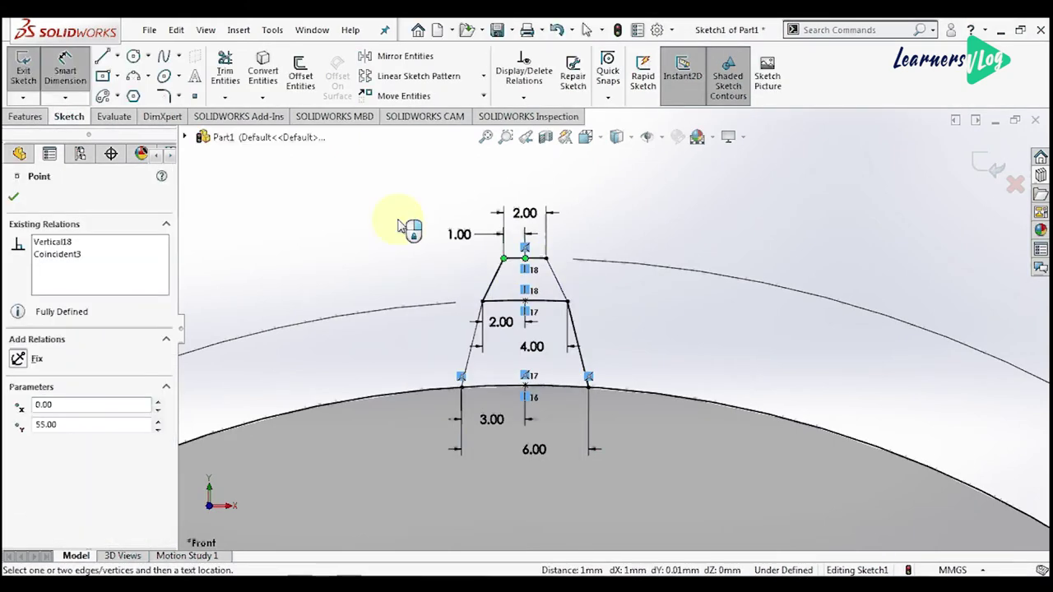
pyautogui.click(400, 225)
pyautogui.click(426, 220)
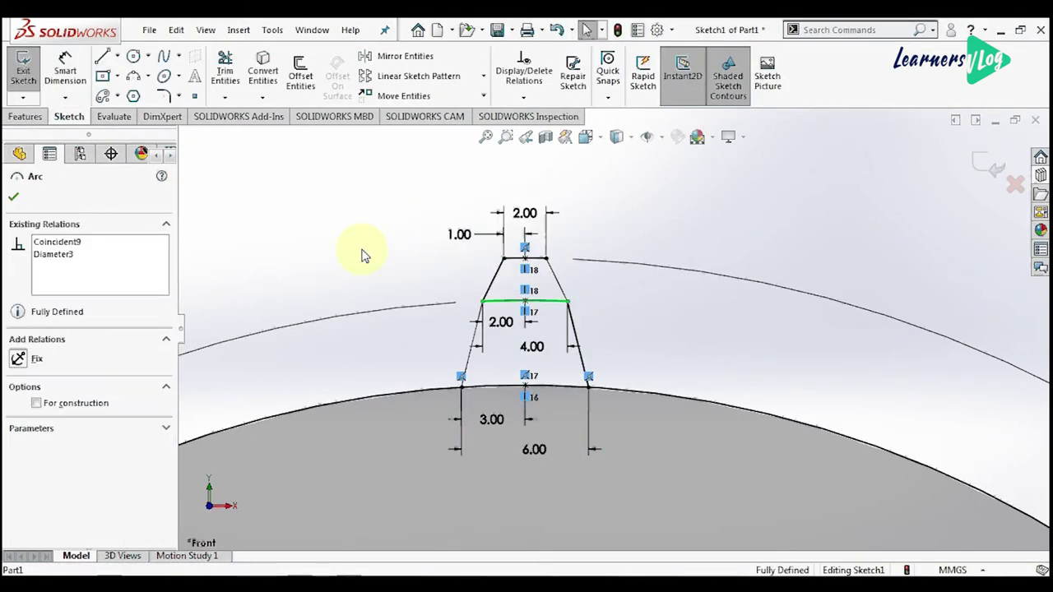
pyautogui.click(38, 403)
pyautogui.click(13, 198)
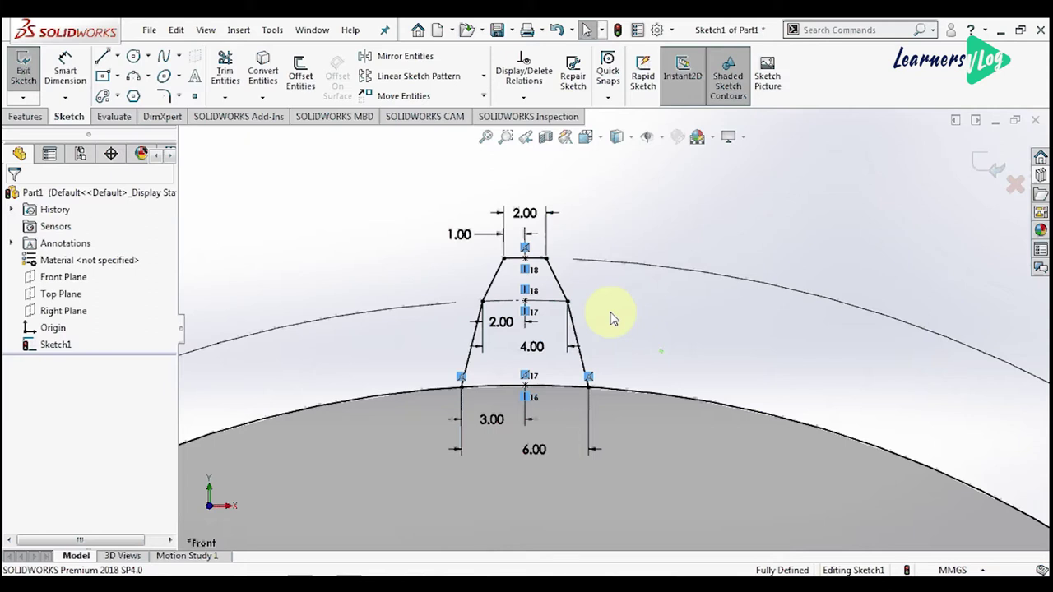
# Select the tooth's slanted lines and tip, and circular-pattern them with 36 instances
pyautogui.click(495, 285)
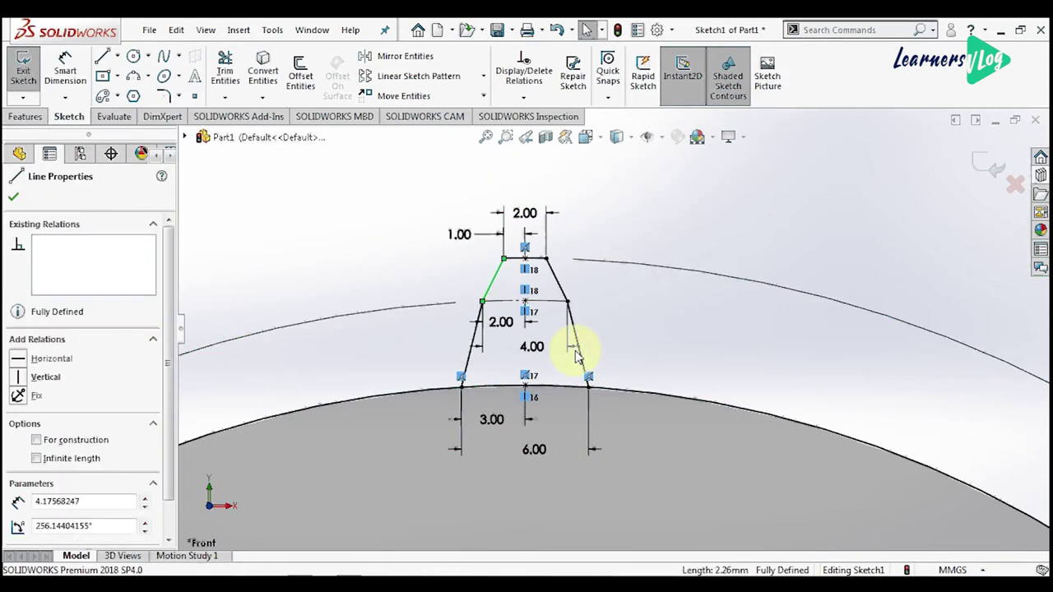
pyautogui.click(575, 355)
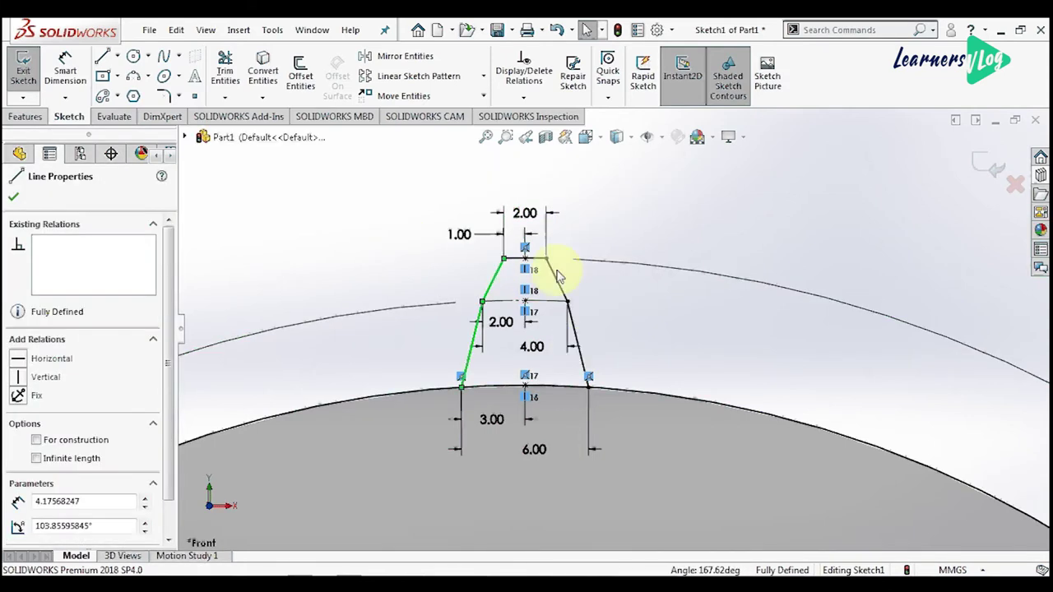
pyautogui.keyDown('ctrl'); pyautogui.click(559, 278); pyautogui.keyUp('ctrl')
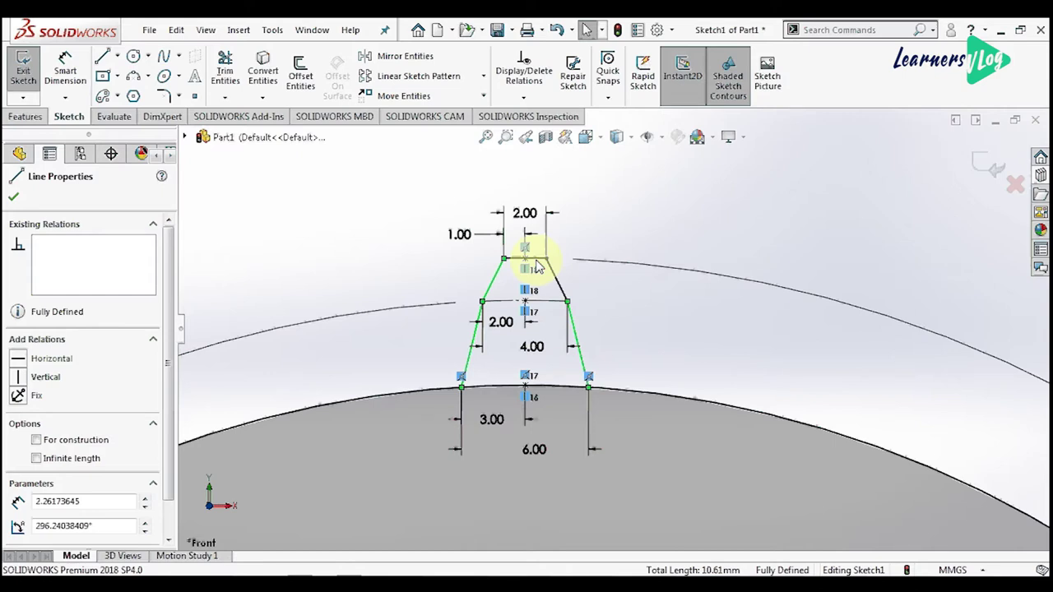
pyautogui.keyDown('ctrl'); pyautogui.click(535, 265); pyautogui.keyUp('ctrl')
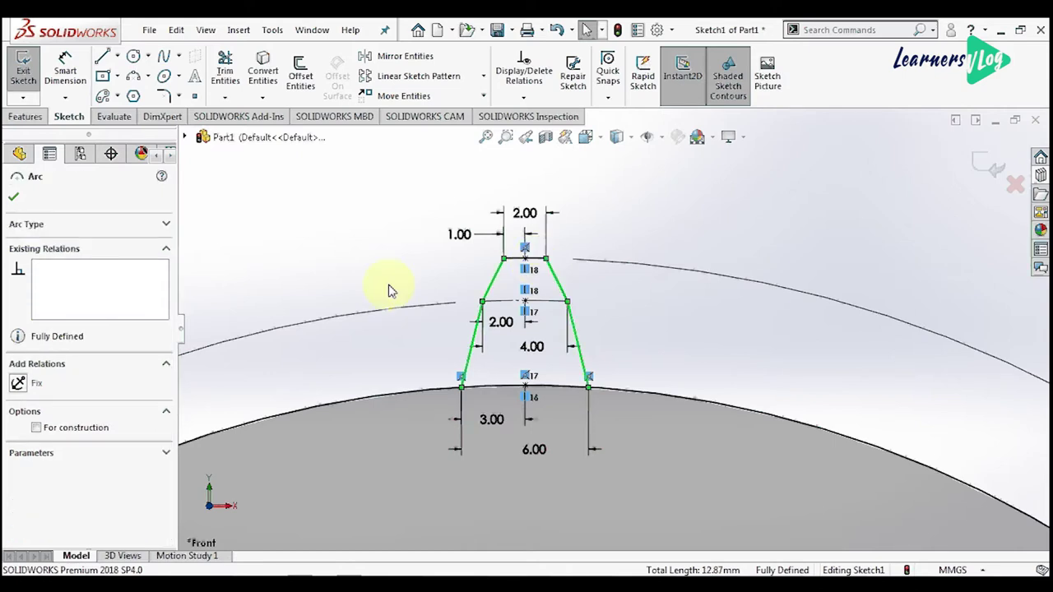
pyautogui.click(483, 76)
pyautogui.click(411, 104)
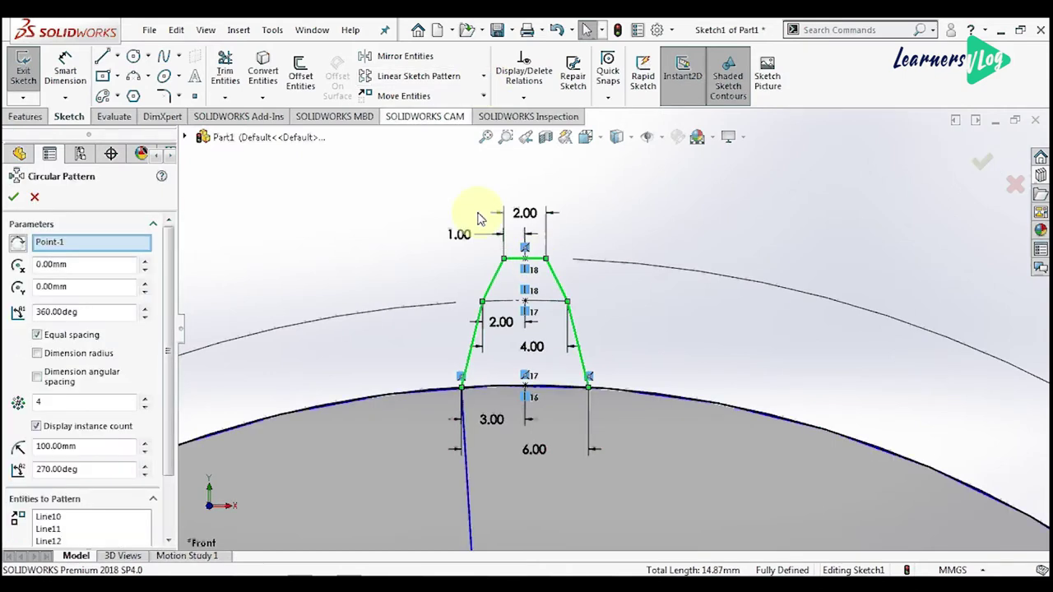
pyautogui.click(56, 402)
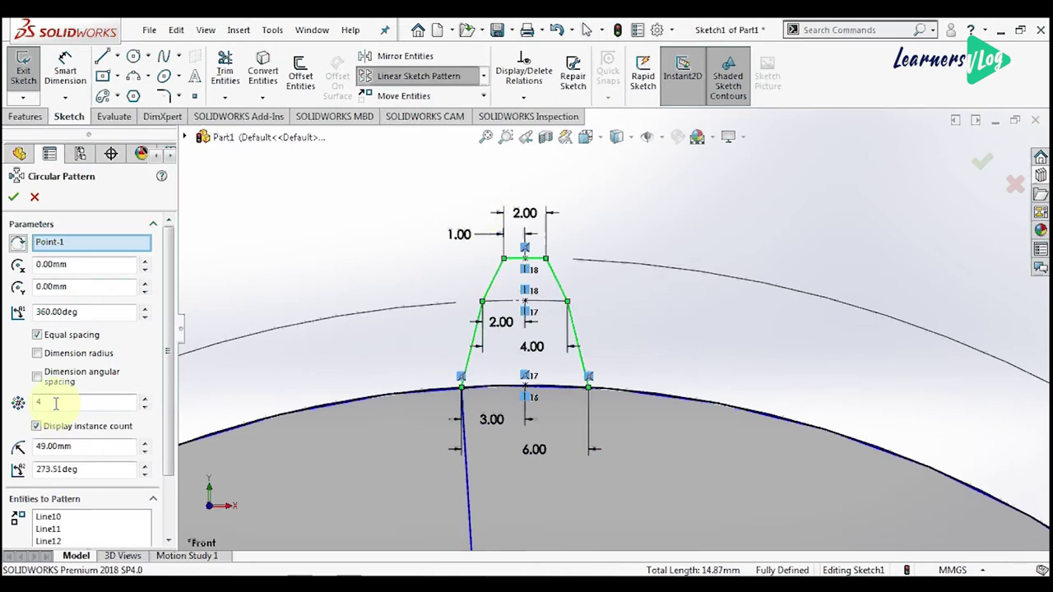
pyautogui.write('34')
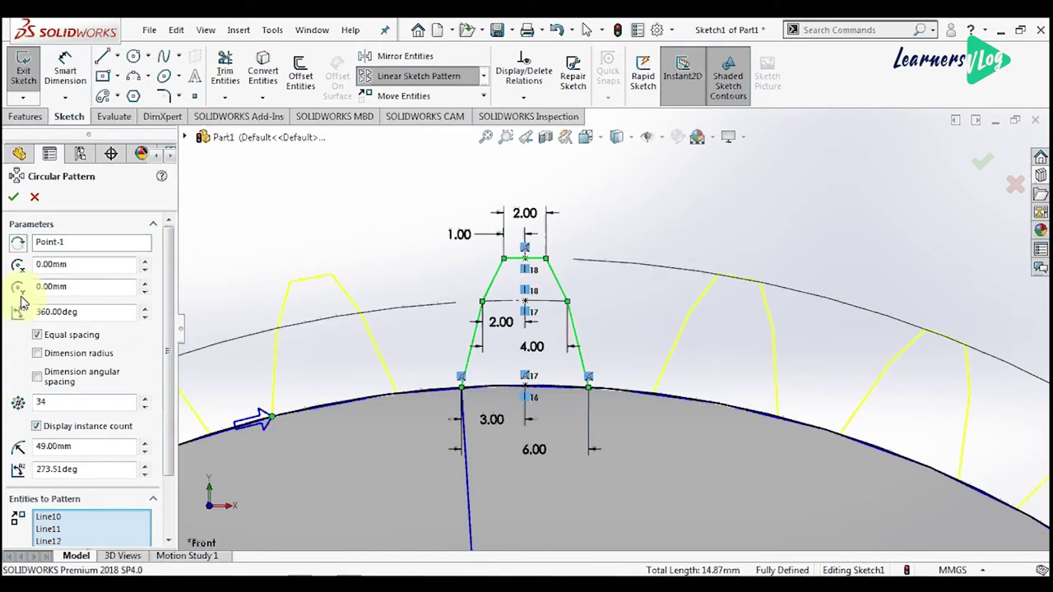
pyautogui.doubleClick(60, 403)
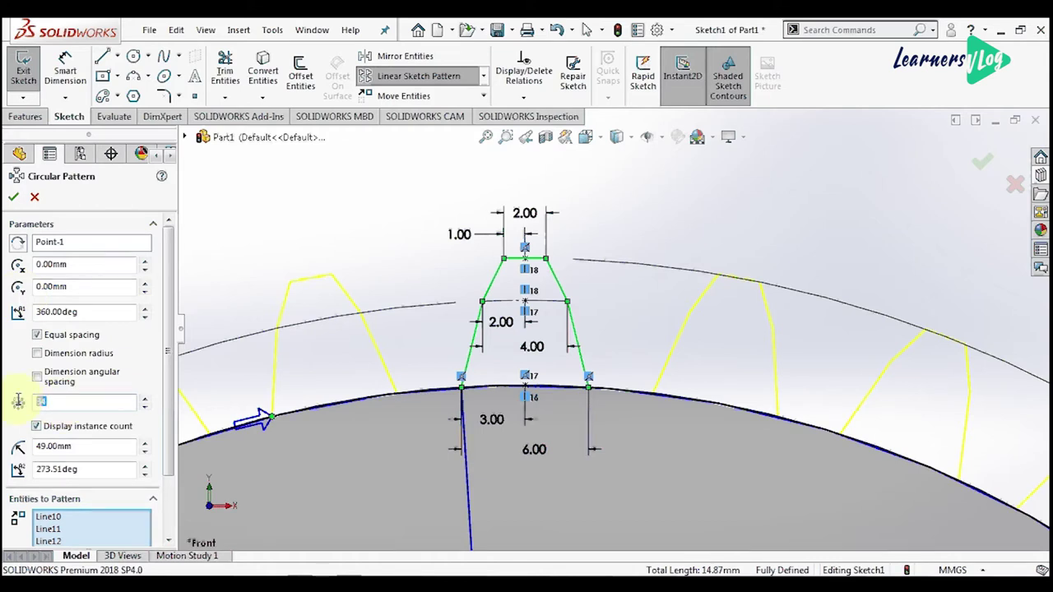
pyautogui.write('36')
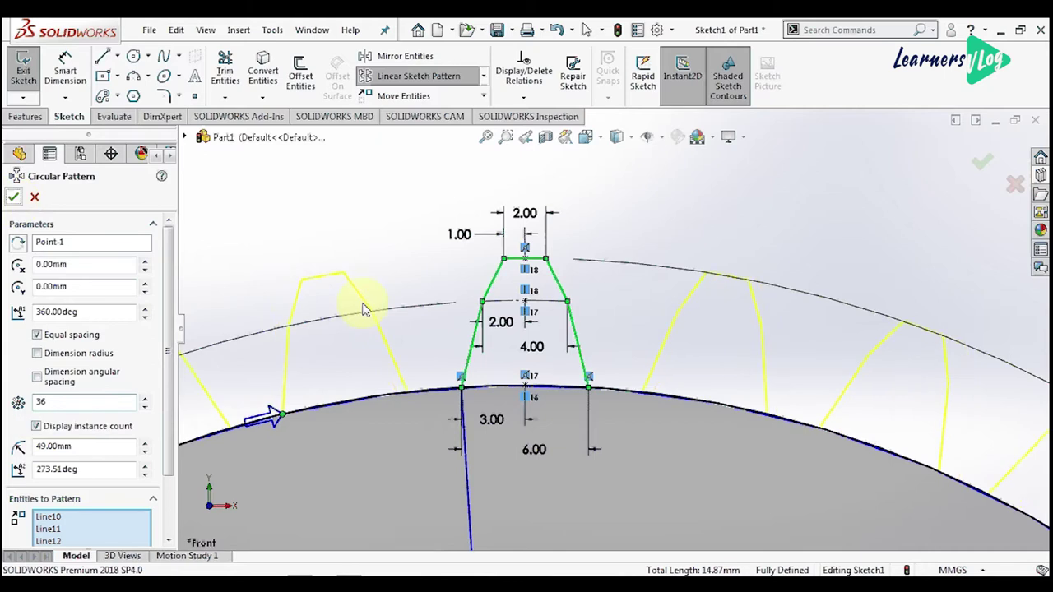
# Confirm the 36-tooth pattern and power-trim the excess root arc and lines at the left tooth
pyautogui.press('Return')
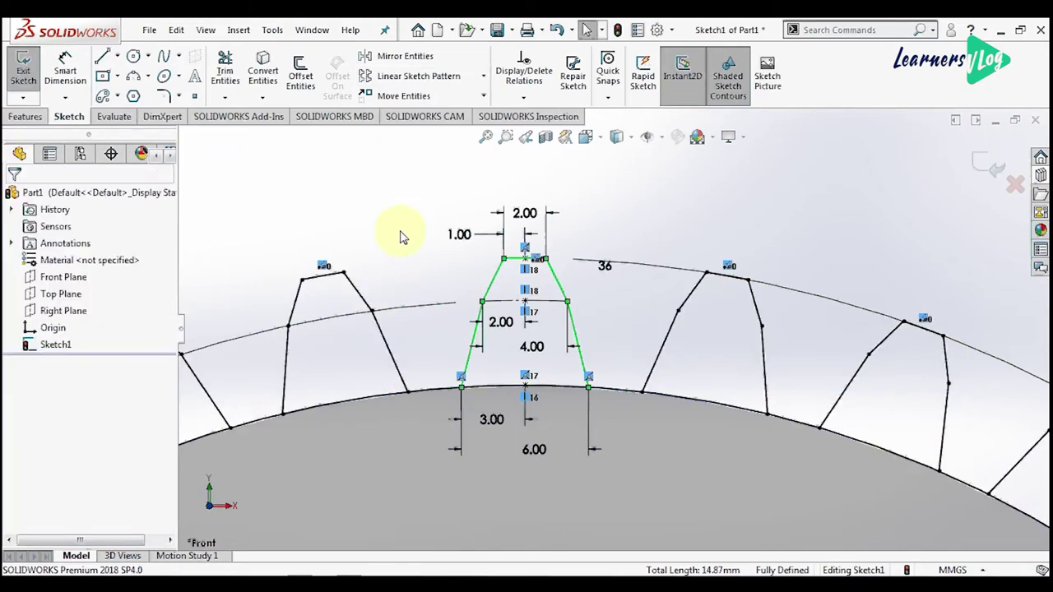
pyautogui.press('t')
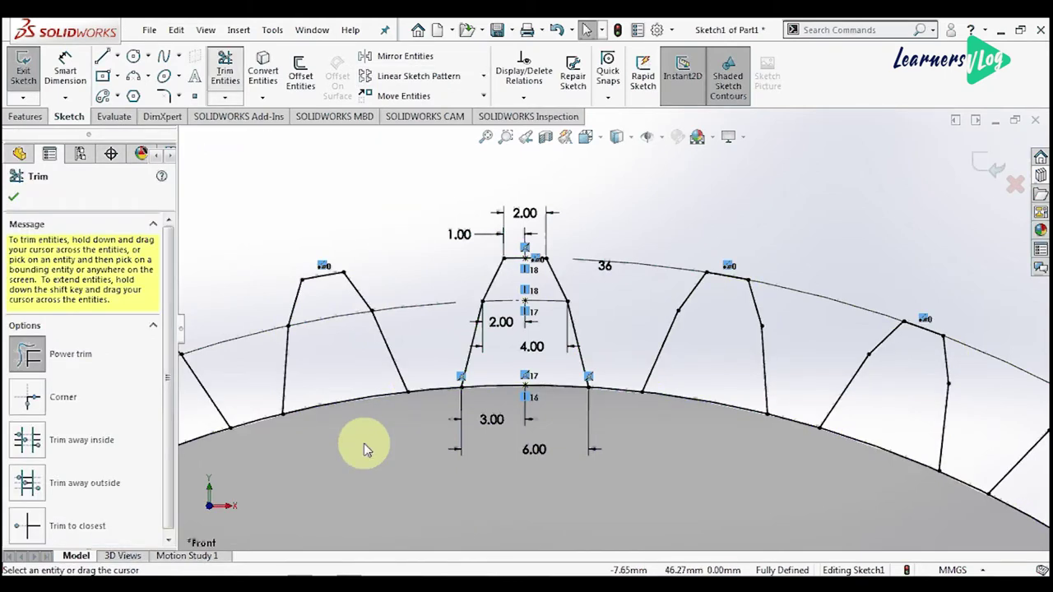
pyautogui.moveTo(367, 450)
pyautogui.mouseDown()
pyautogui.moveTo(569, 403)
pyautogui.moveTo(691, 417)
pyautogui.moveTo(812, 460)
pyautogui.moveTo(221, 443)
pyautogui.mouseUp()
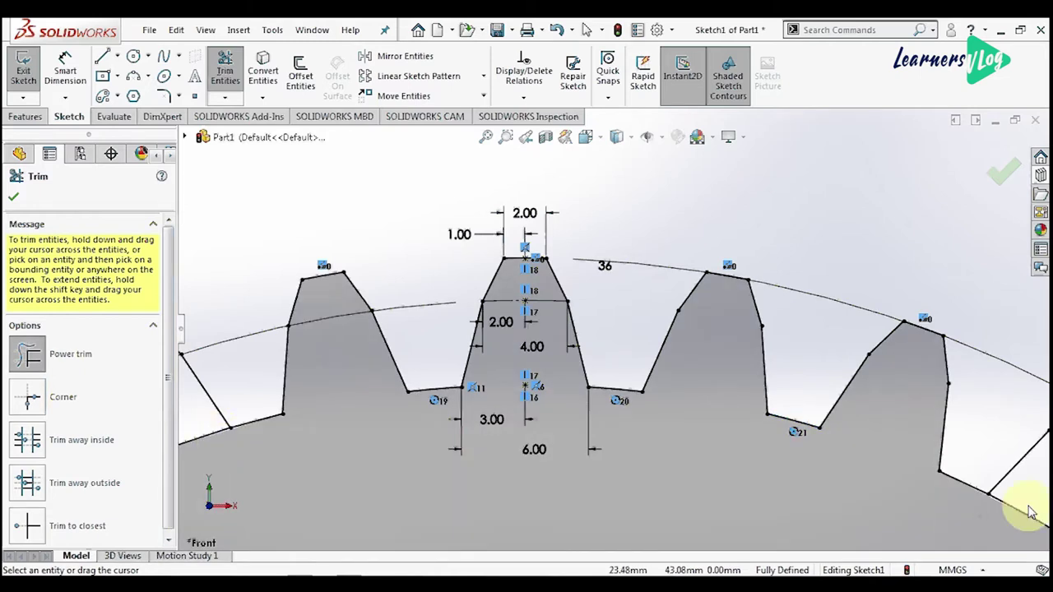
pyautogui.moveTo(1030, 512); pyautogui.dragTo(204, 438)
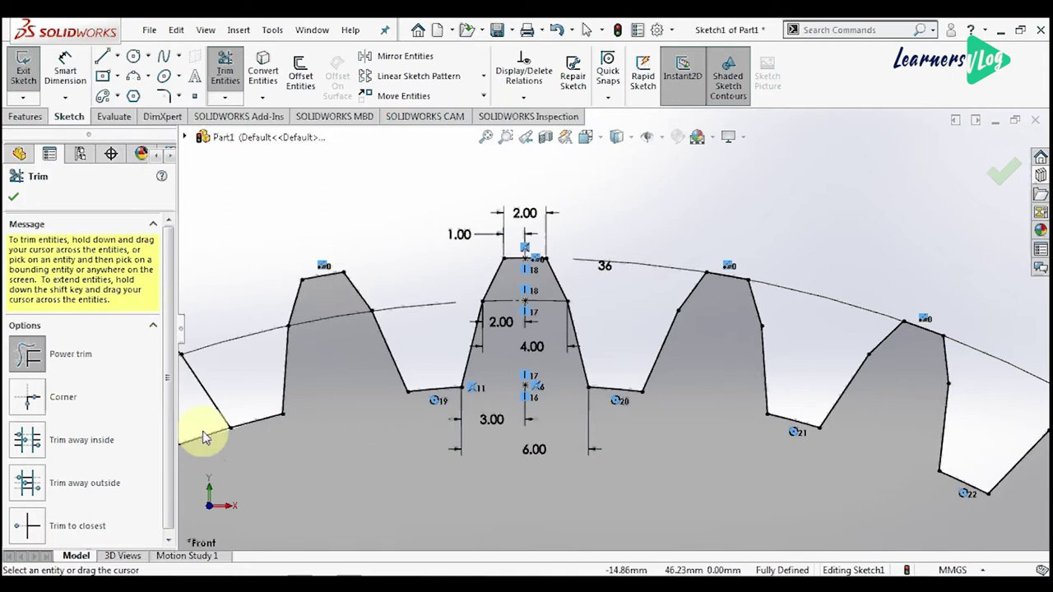
pyautogui.click(204, 438)
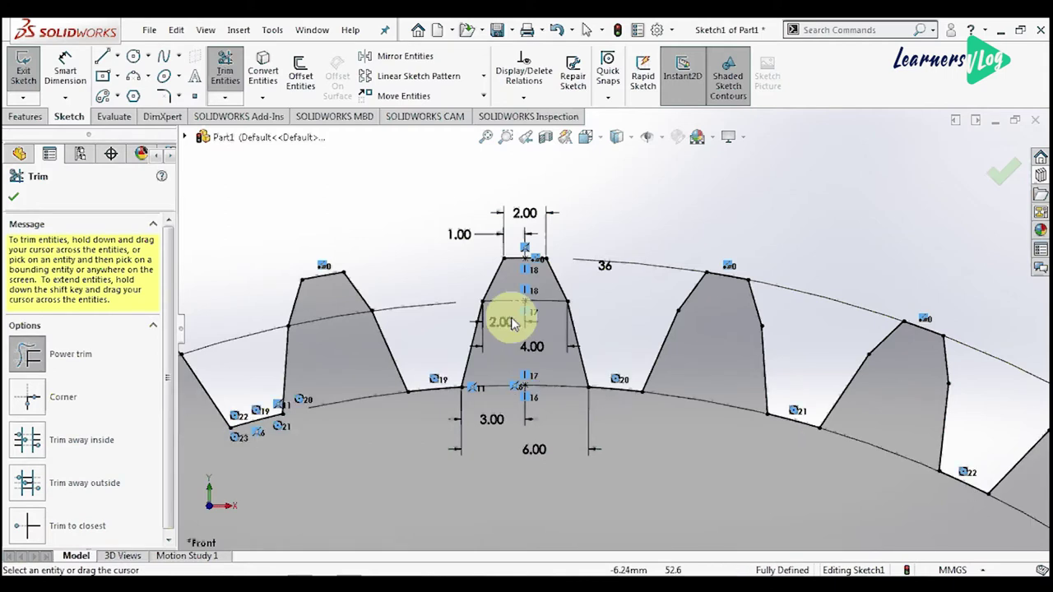
pyautogui.scroll(5, 559, 345)
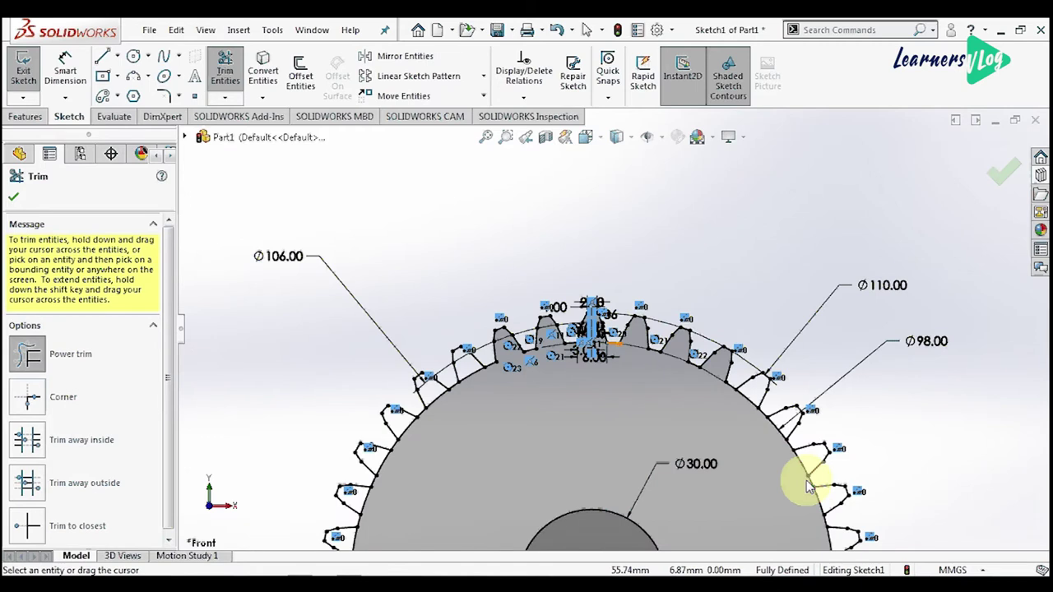
pyautogui.scroll(-4, 808, 485)
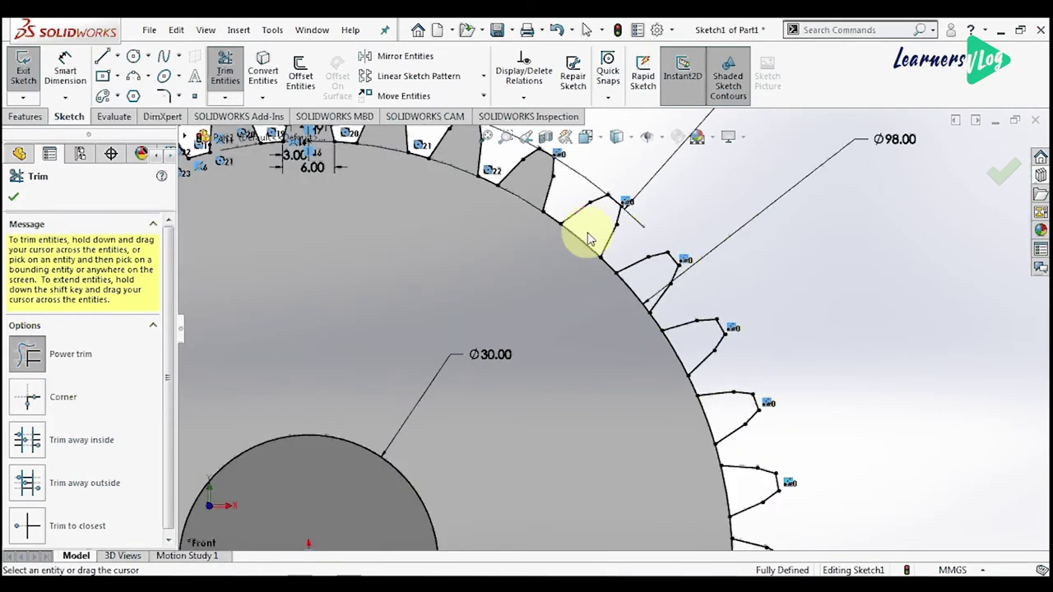
# Trim the extra arc and line segments between the right-side teeth
pyautogui.moveTo(588, 239)
pyautogui.mouseDown()
pyautogui.moveTo(610, 358)
pyautogui.moveTo(720, 421)
pyautogui.moveTo(715, 487)
pyautogui.mouseUp()
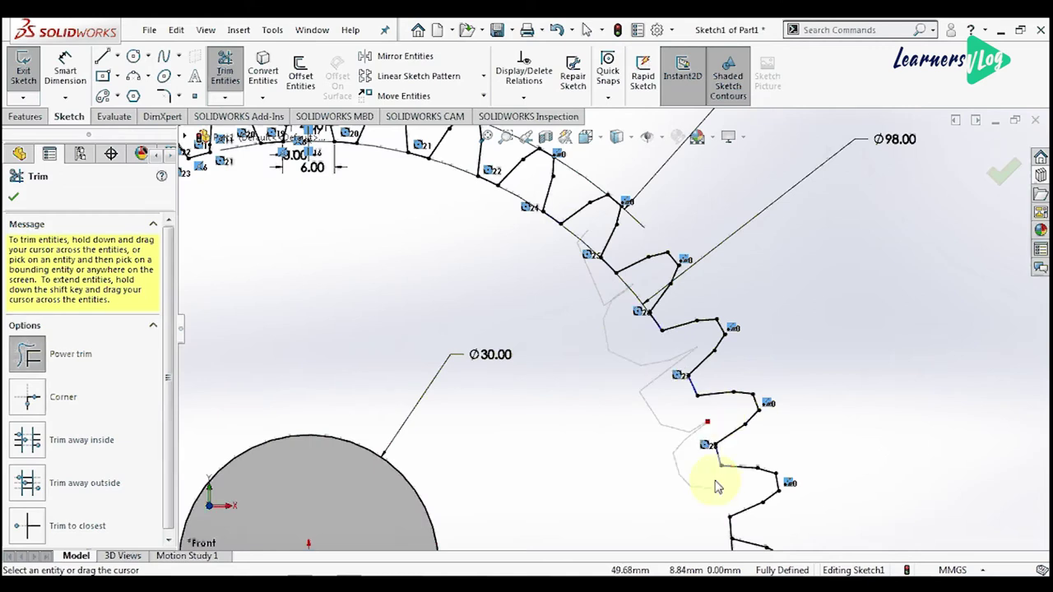
pyautogui.scroll(3, 610, 323)
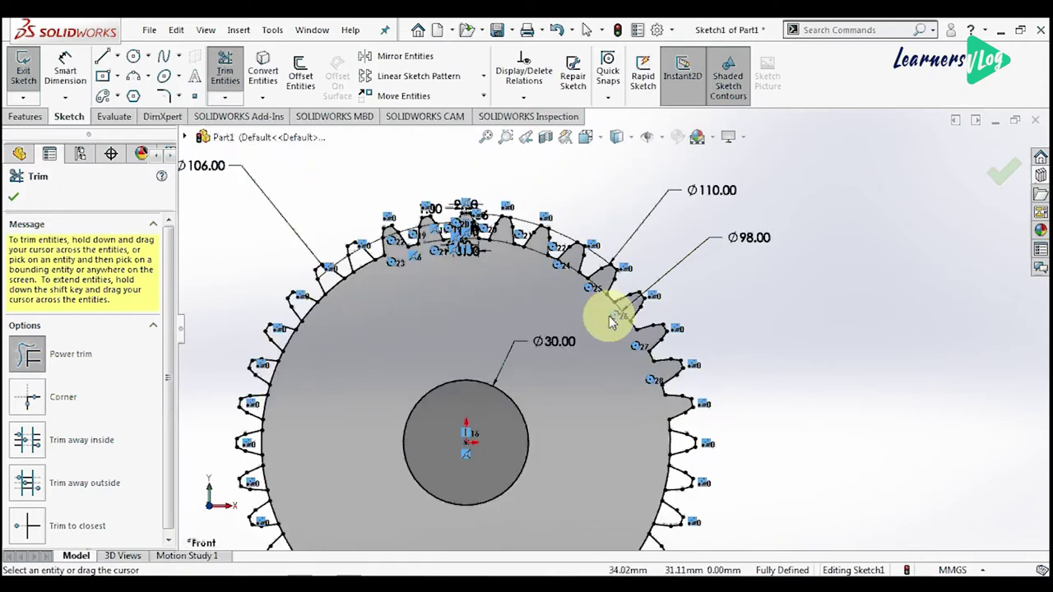
pyautogui.scroll(-2, 610, 323)
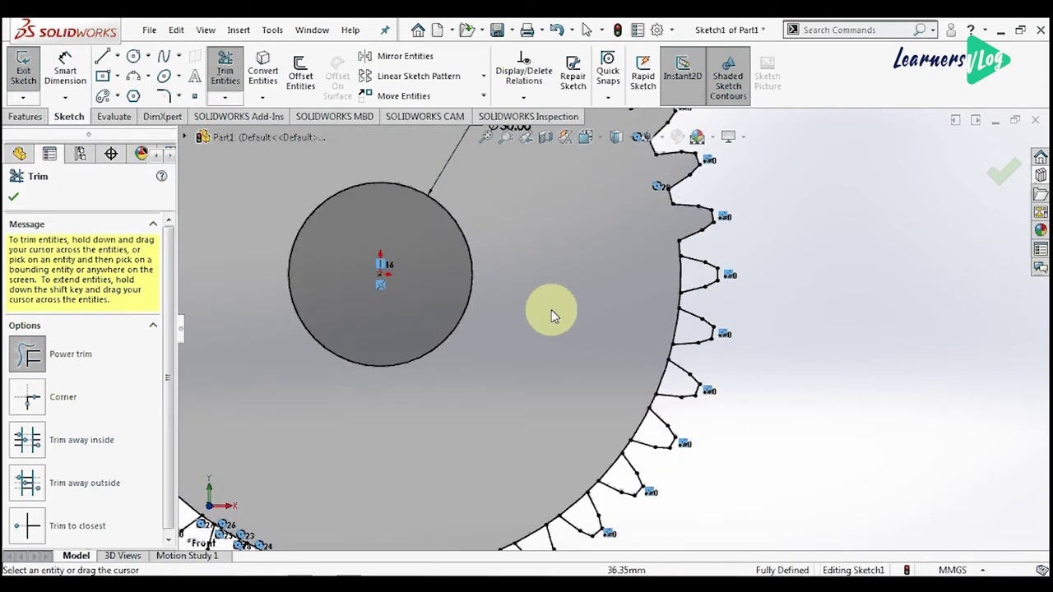
pyautogui.moveTo(651, 282)
pyautogui.mouseDown()
pyautogui.moveTo(658, 439)
pyautogui.moveTo(554, 417)
pyautogui.mouseUp()
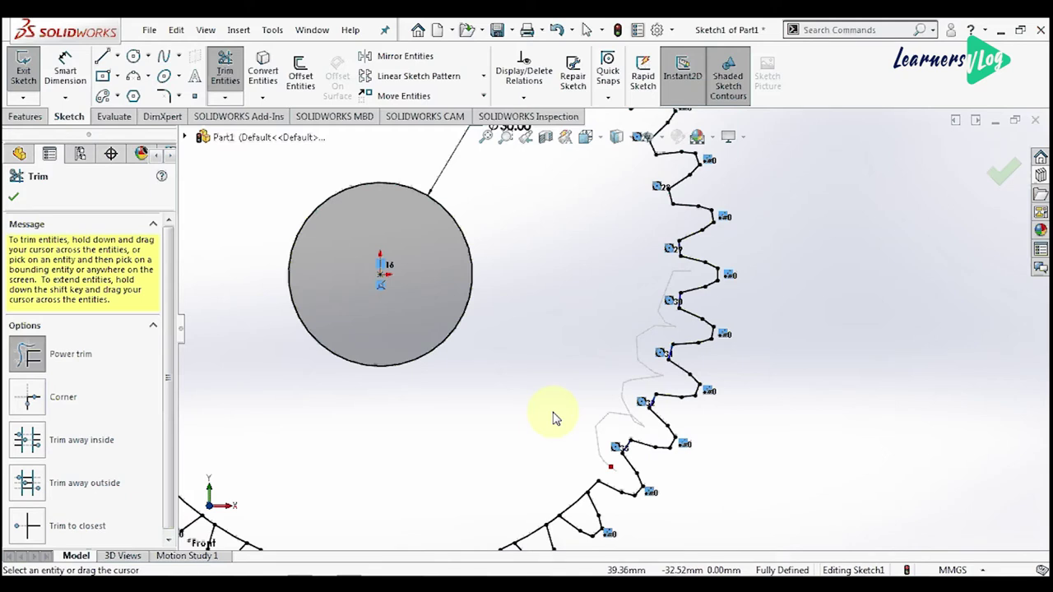
pyautogui.scroll(2, 620, 247)
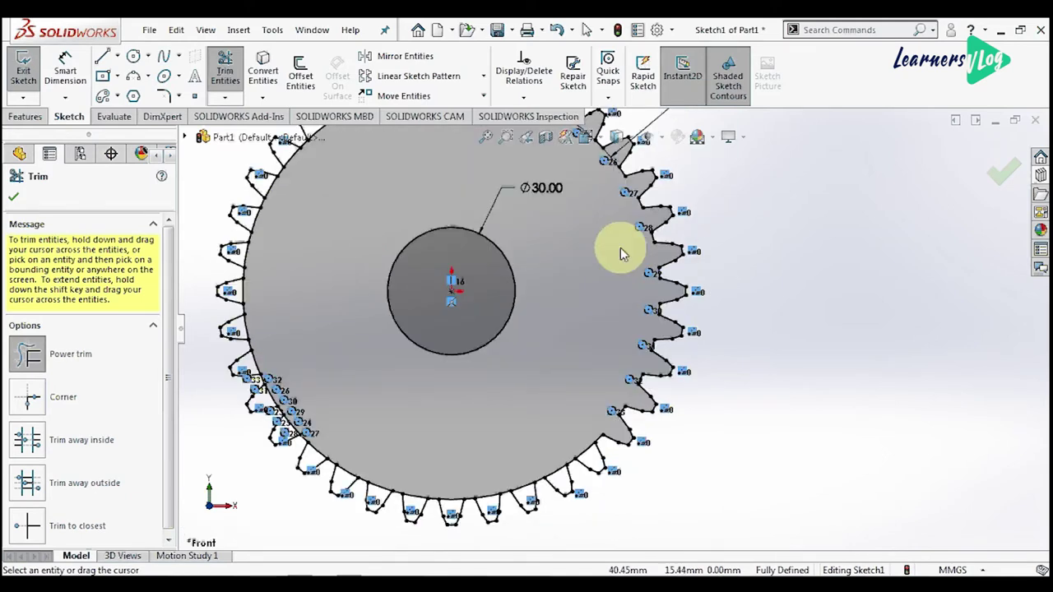
pyautogui.scroll(-1, 644, 365)
# Trim the excess arc segments between the lower-right and lower teeth
pyautogui.scroll(-2, 644, 365)
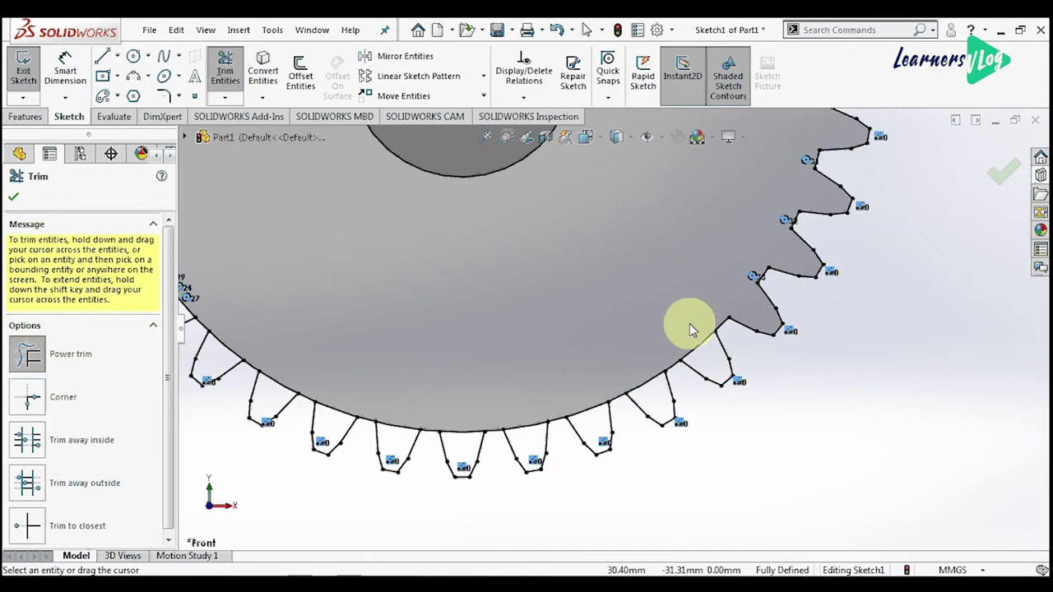
pyautogui.moveTo(691, 329)
pyautogui.mouseDown()
pyautogui.moveTo(639, 372)
pyautogui.moveTo(527, 419)
pyautogui.moveTo(463, 422)
pyautogui.moveTo(410, 380)
pyautogui.moveTo(319, 369)
pyautogui.moveTo(241, 339)
pyautogui.moveTo(499, 336)
pyautogui.mouseUp()
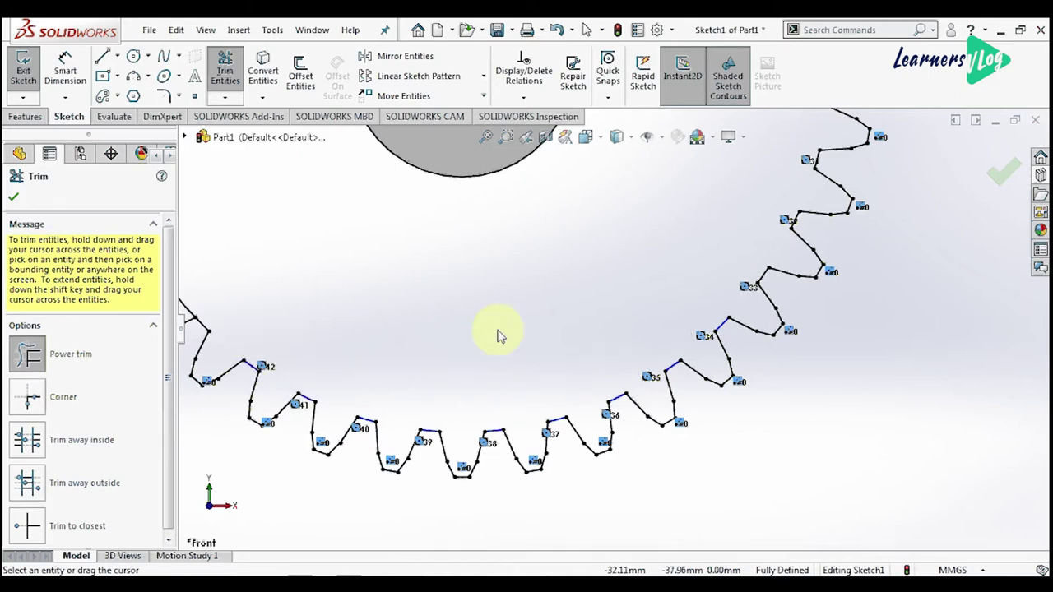
pyautogui.scroll(3, 500, 335)
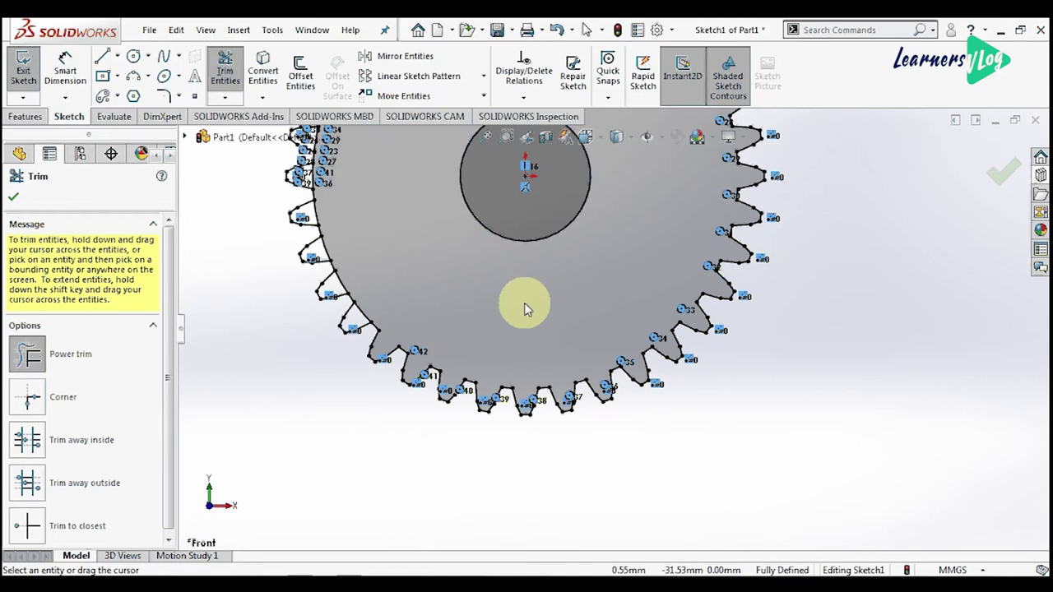
pyautogui.scroll(-2, 419, 301)
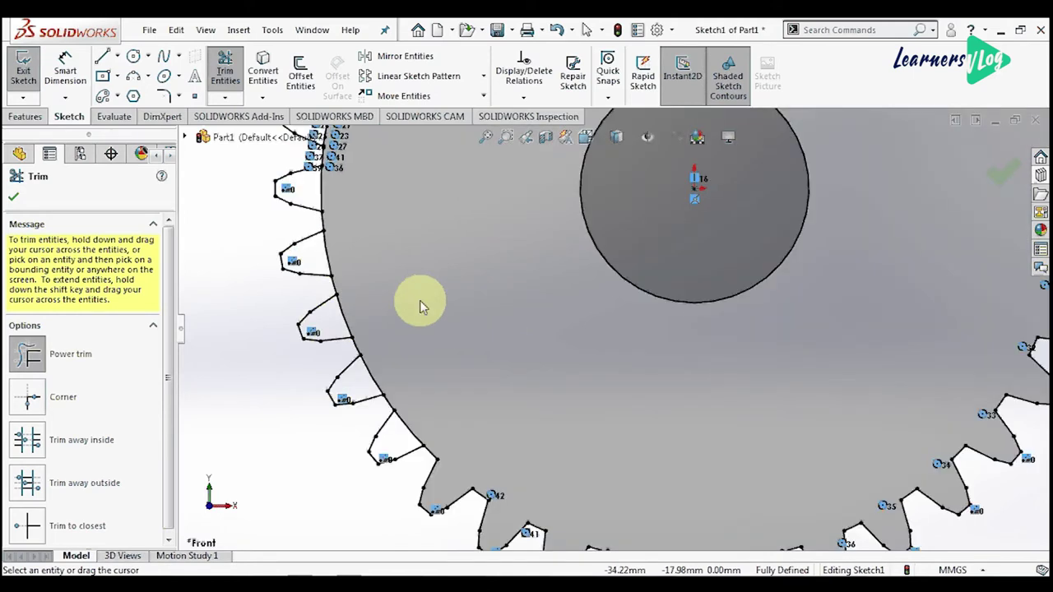
pyautogui.moveTo(320, 189)
pyautogui.mouseDown()
pyautogui.moveTo(333, 262)
pyautogui.moveTo(400, 362)
pyautogui.moveTo(404, 438)
pyautogui.moveTo(480, 292)
pyautogui.mouseUp()
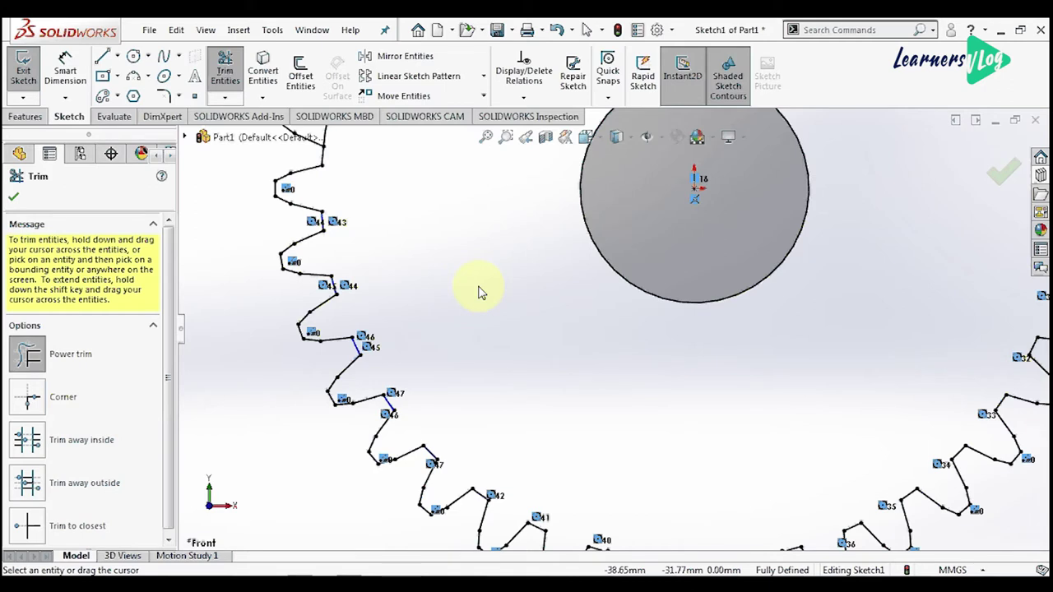
# Trim the remaining segments between the left-side teeth and exit Trim
pyautogui.scroll(3, 480, 292)
pyautogui.scroll(-3, 642, 289)
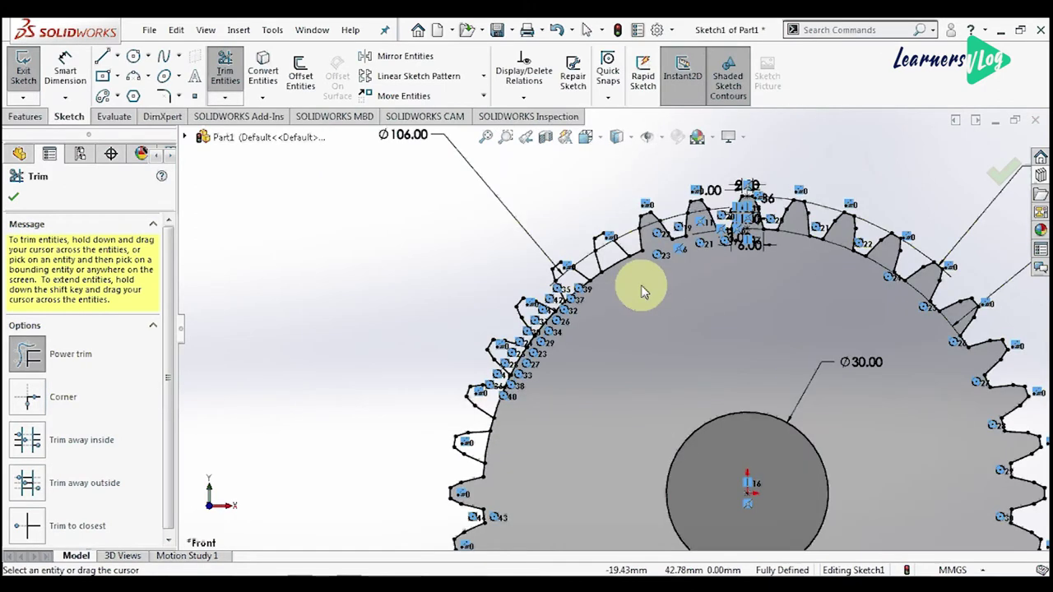
pyautogui.scroll(-2, 515, 411)
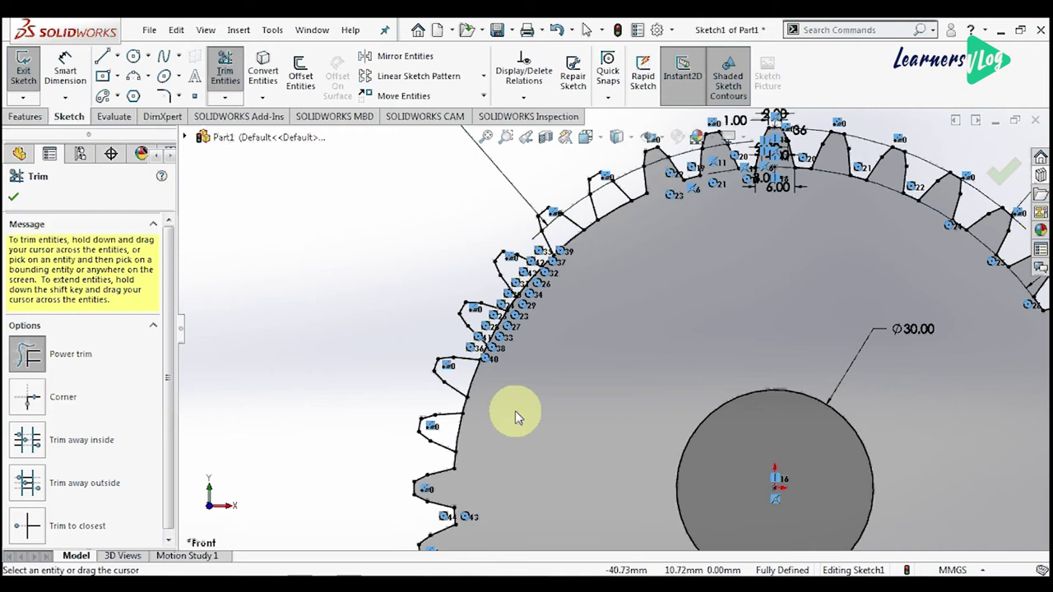
pyautogui.scroll(-2, 478, 426)
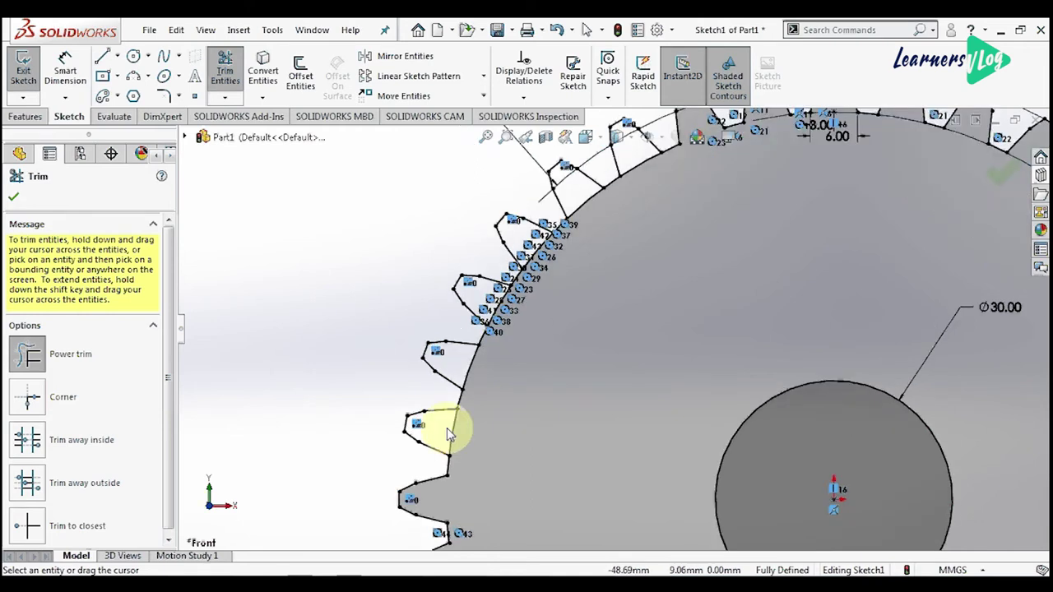
pyautogui.moveTo(447, 428); pyautogui.dragTo(467, 429)
pyautogui.moveTo(520, 343)
pyautogui.mouseDown()
pyautogui.moveTo(566, 308)
pyautogui.moveTo(607, 227)
pyautogui.moveTo(613, 135)
pyautogui.moveTo(673, 162)
pyautogui.moveTo(622, 231)
pyautogui.mouseUp()
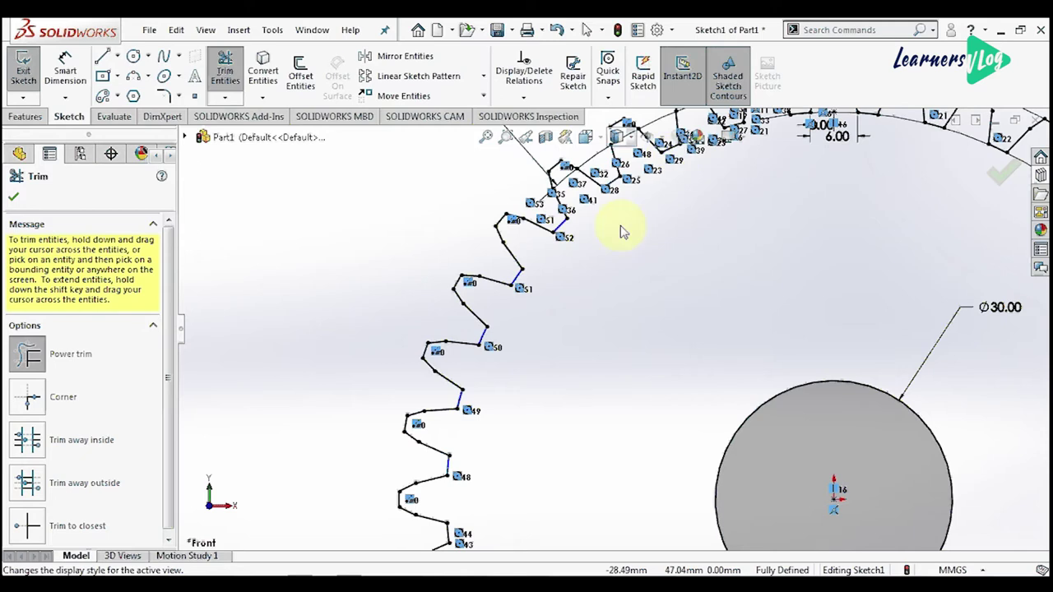
pyautogui.scroll(3, 643, 300)
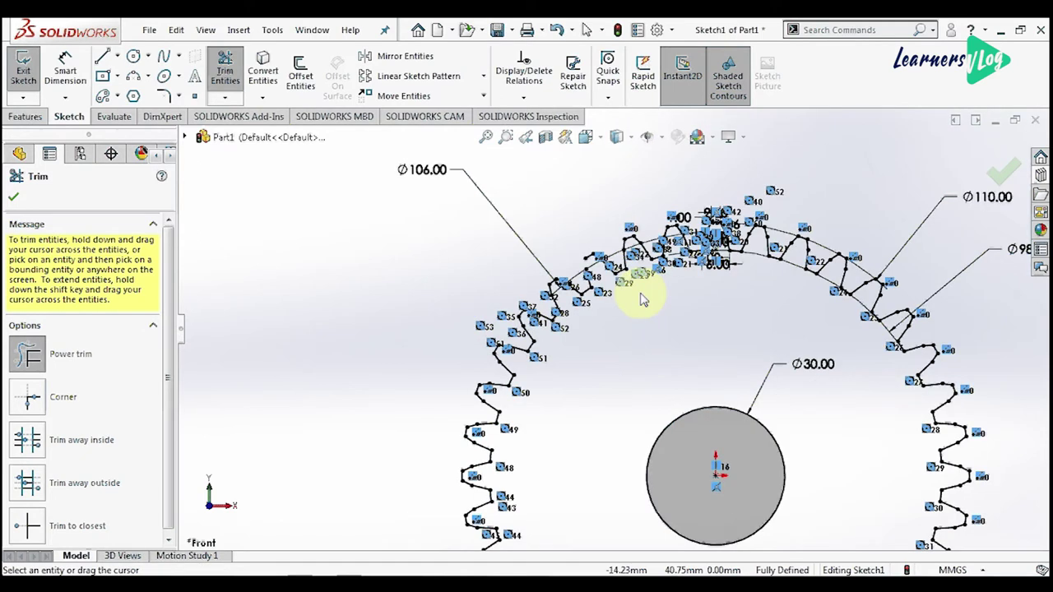
pyautogui.scroll(-2, 642, 301)
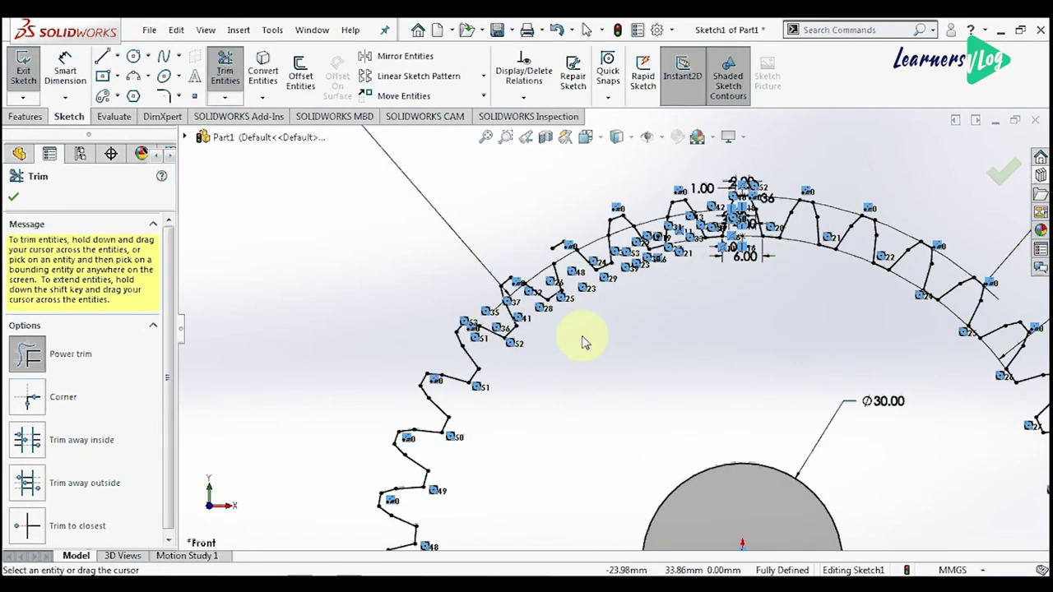
pyautogui.press('Escape')
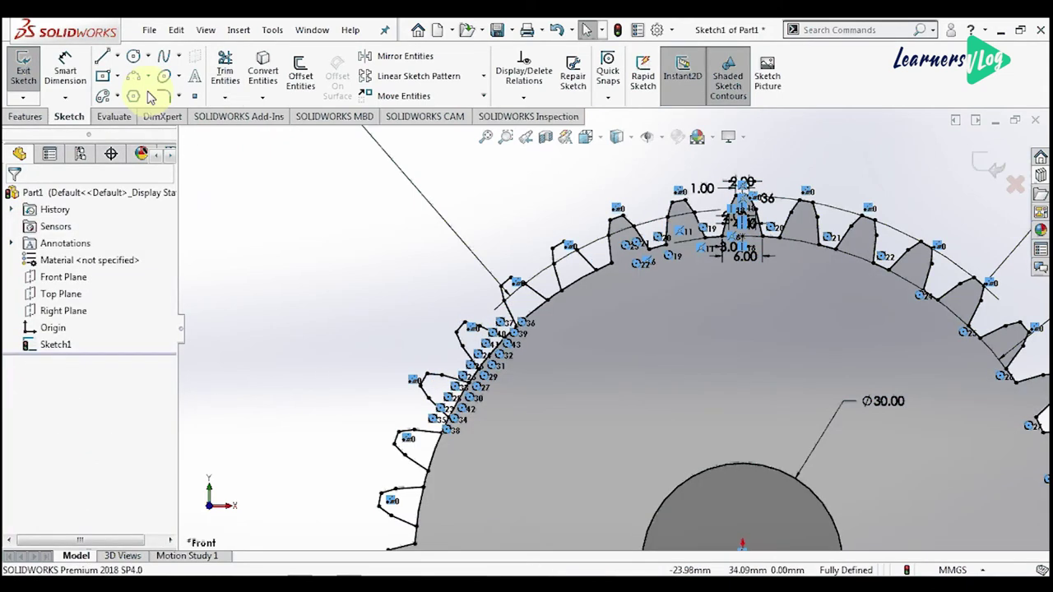
# Trim the upper-left teeth segments, undo the profile-breaking trim, and exit Trim Entities
pyautogui.click(225, 67)
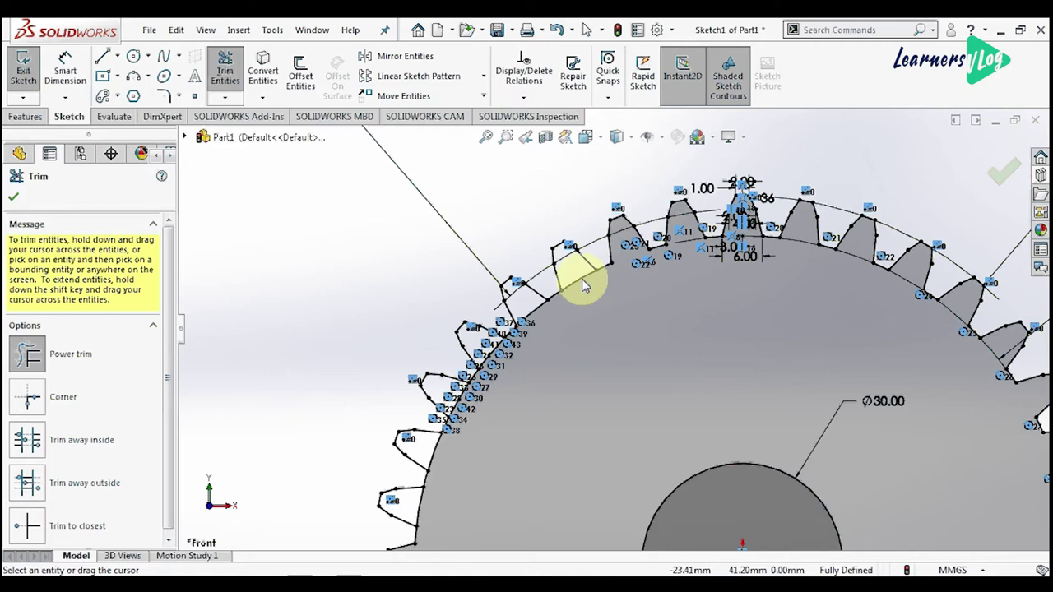
pyautogui.moveTo(583, 284)
pyautogui.mouseDown()
pyautogui.moveTo(531, 312)
pyautogui.moveTo(491, 370)
pyautogui.moveTo(452, 398)
pyautogui.moveTo(529, 314)
pyautogui.moveTo(458, 398)
pyautogui.moveTo(416, 506)
pyautogui.moveTo(488, 409)
pyautogui.mouseUp()
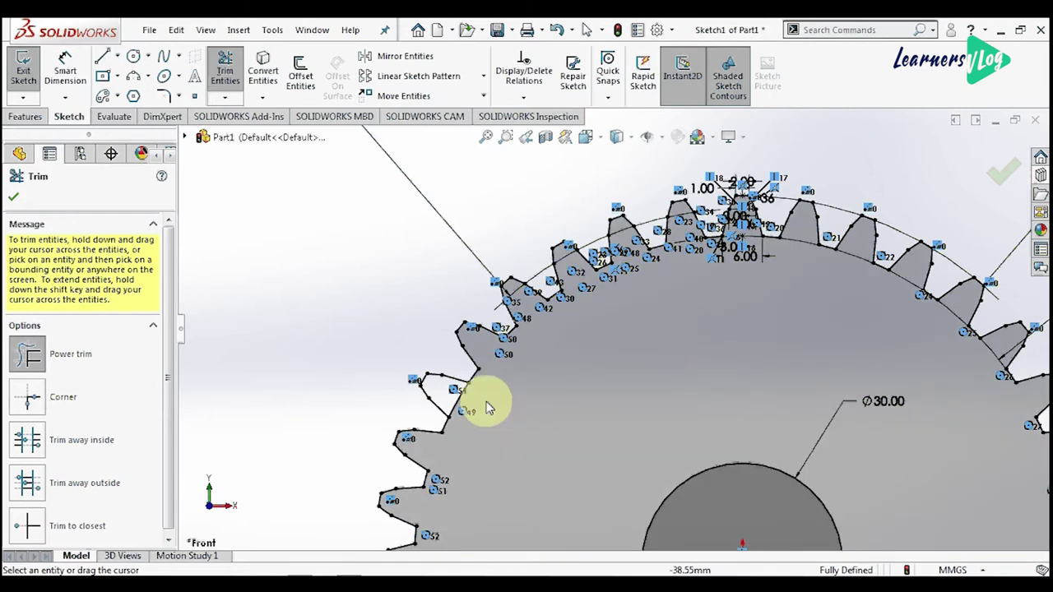
pyautogui.moveTo(483, 405); pyautogui.dragTo(365, 305)
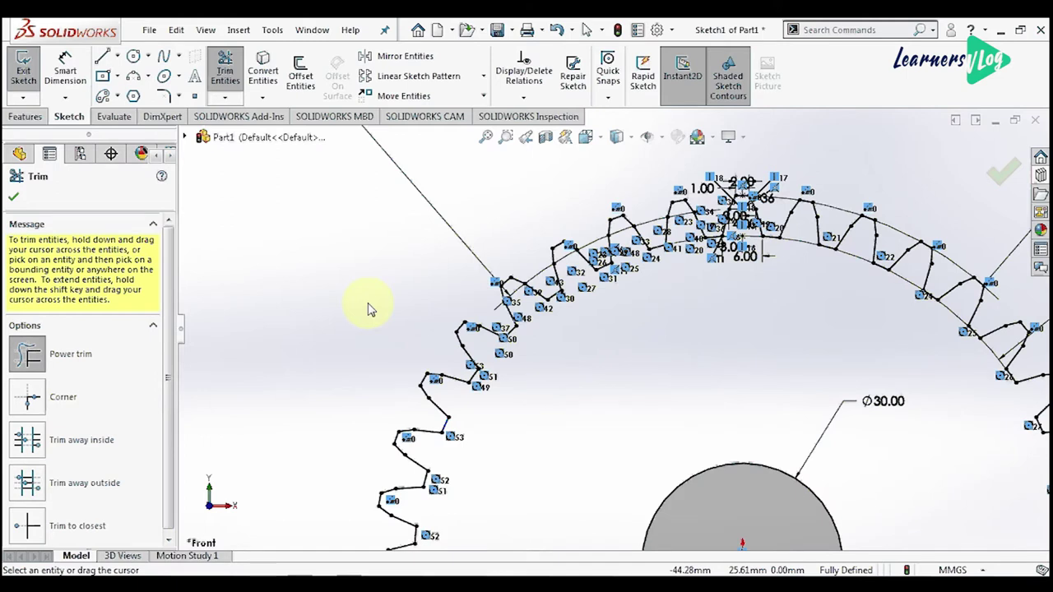
pyautogui.hotkey('ctrl', 'z')
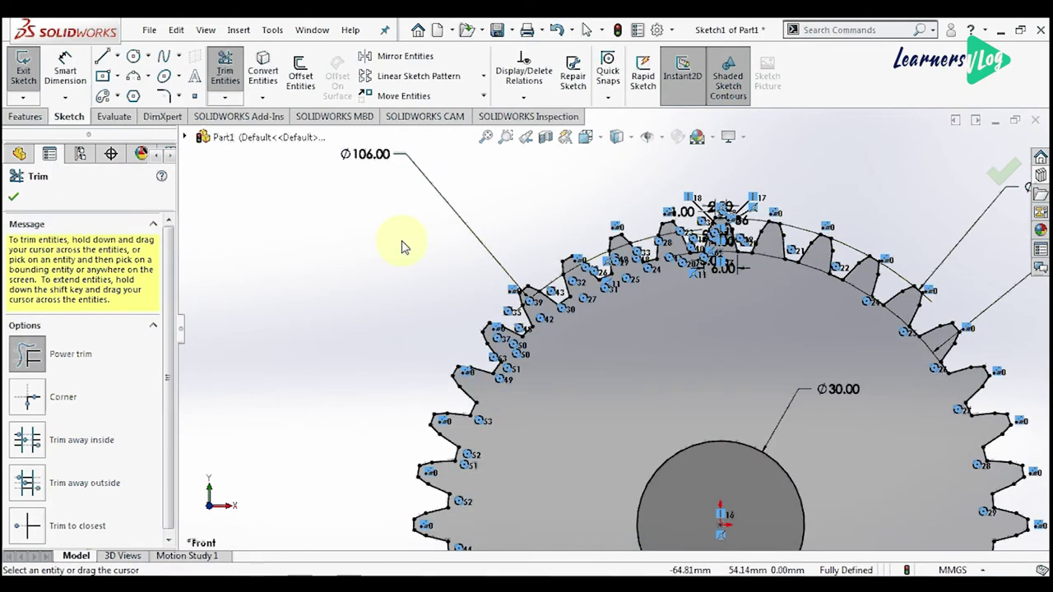
pyautogui.scroll(5, 632, 349)
pyautogui.scroll(-4, 628, 303)
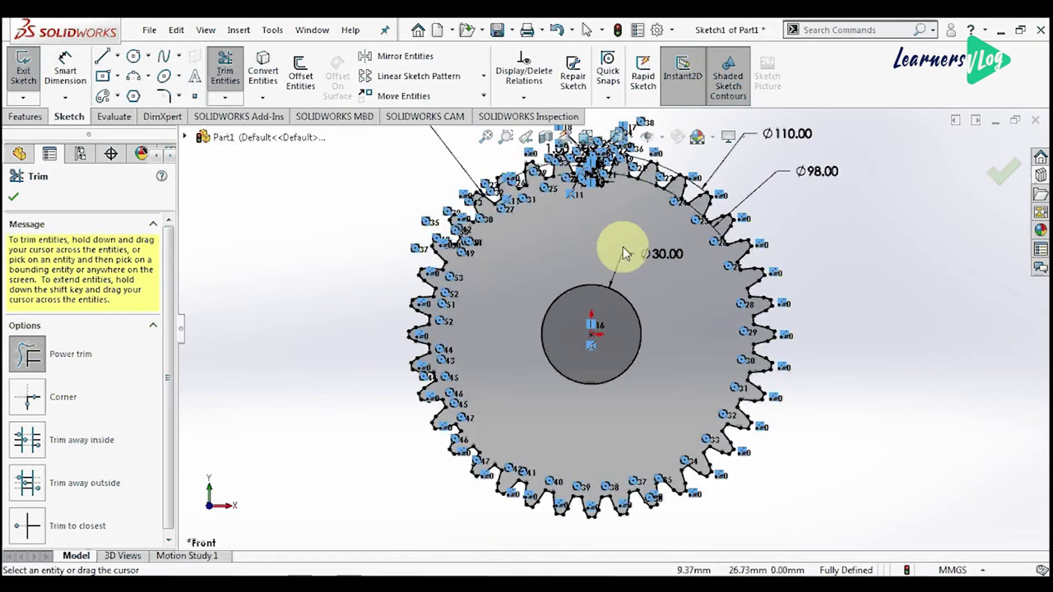
pyautogui.scroll(-1, 623, 253)
pyautogui.press('Escape')
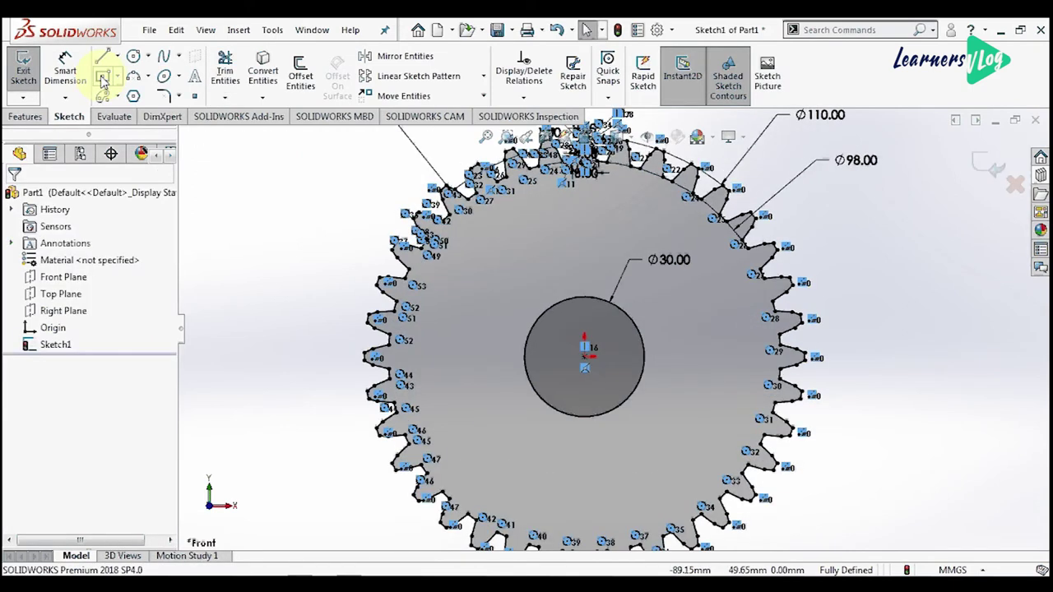
# Draw a center rectangle centred on the top of the Ø30 bore circle
pyautogui.click(104, 80)
pyautogui.scroll(-1, 586, 284)
pyautogui.click(585, 301)
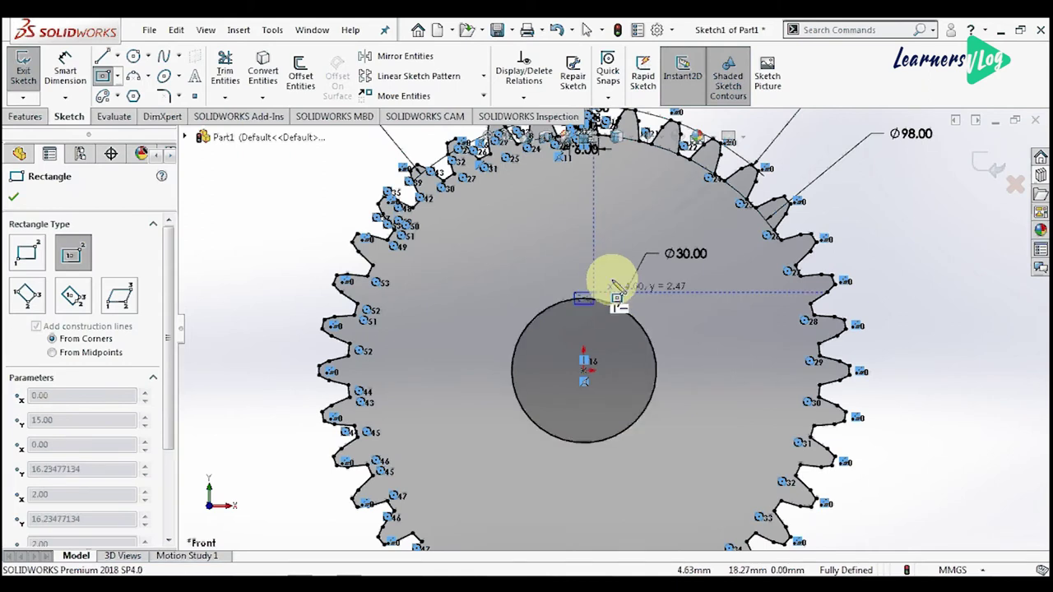
pyautogui.click(599, 277)
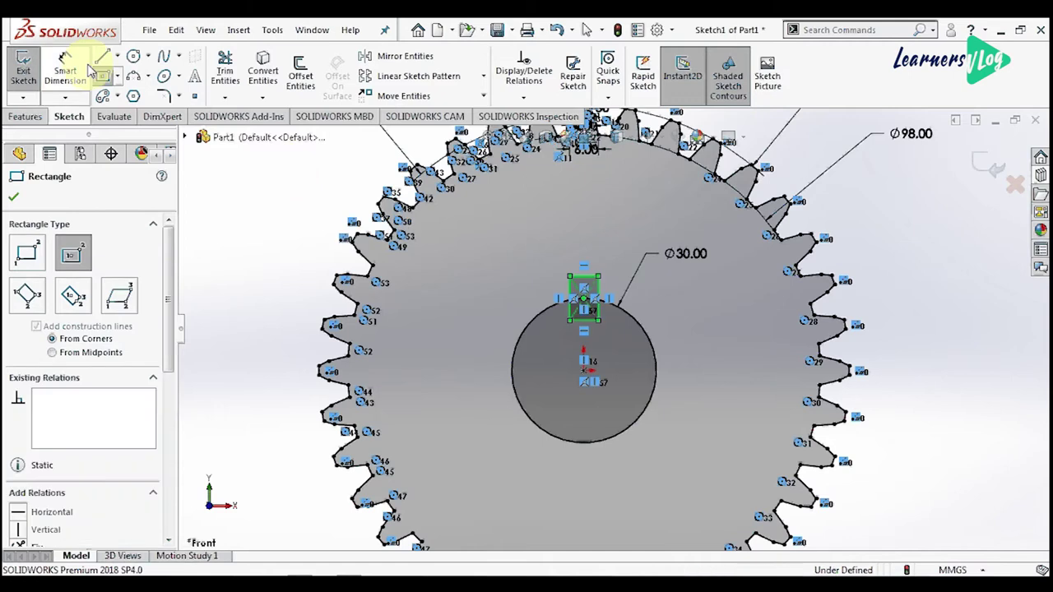
# Dimension the rectangle's top edge to 6.00 mm wide
pyautogui.click(574, 281)
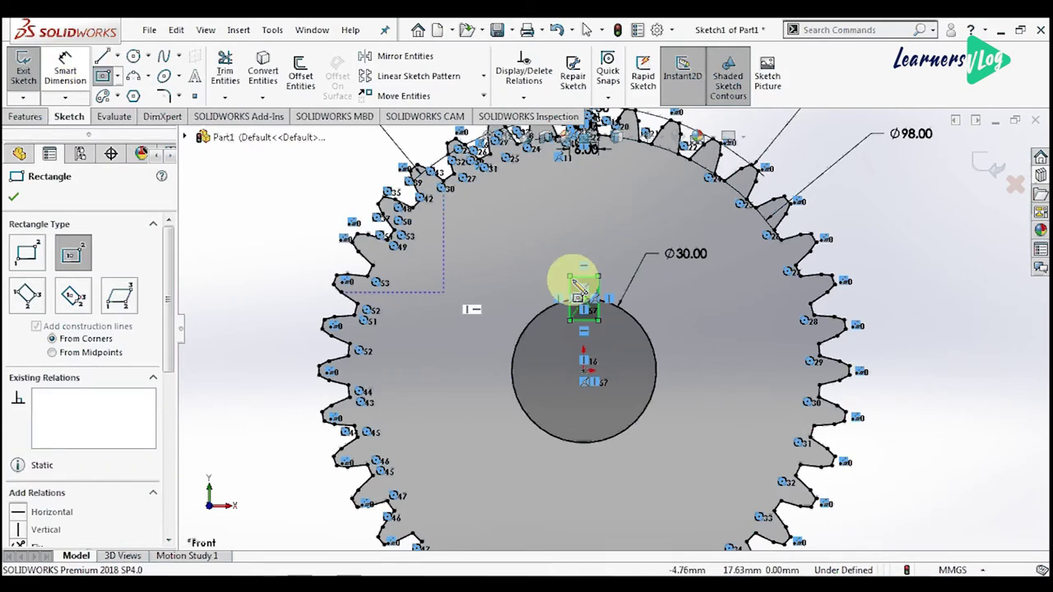
pyautogui.moveTo(578, 285); pyautogui.dragTo(578, 247, button='right')
pyautogui.scroll(-1, 619, 308)
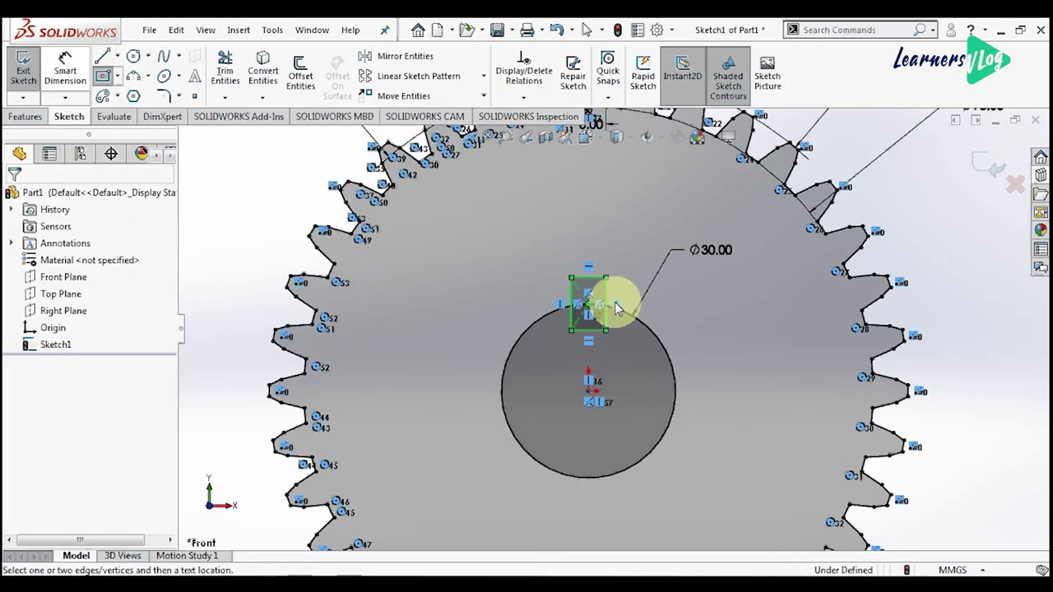
pyautogui.click(596, 278)
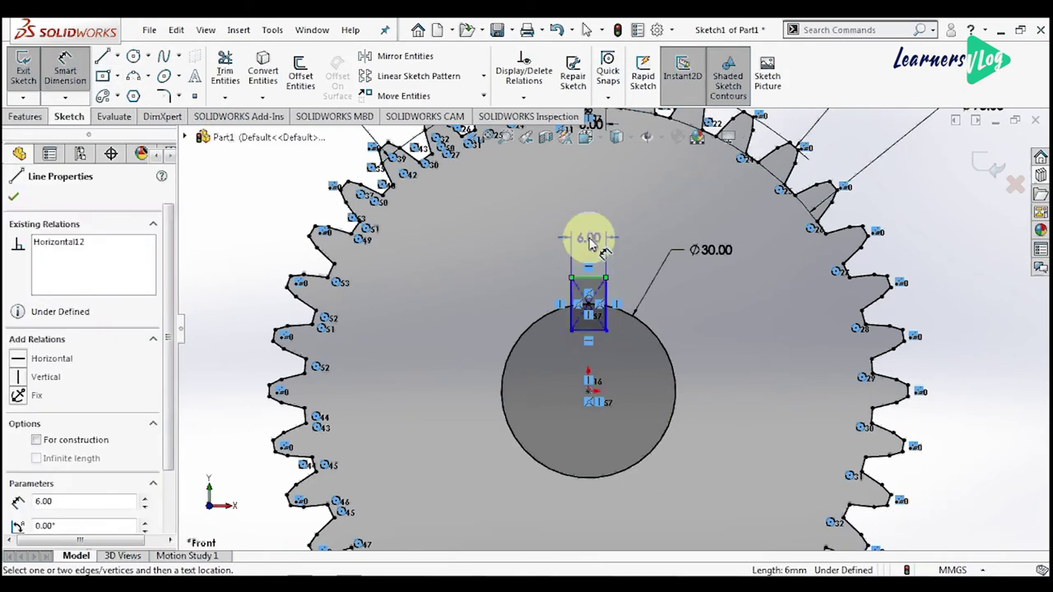
pyautogui.click(589, 238)
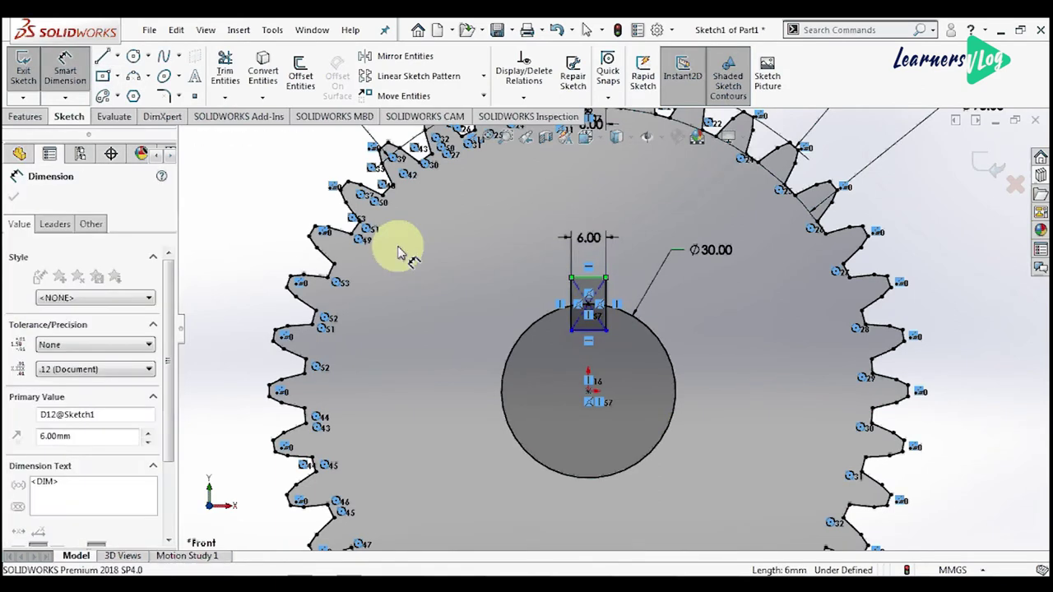
pyautogui.doubleClick(588, 238)
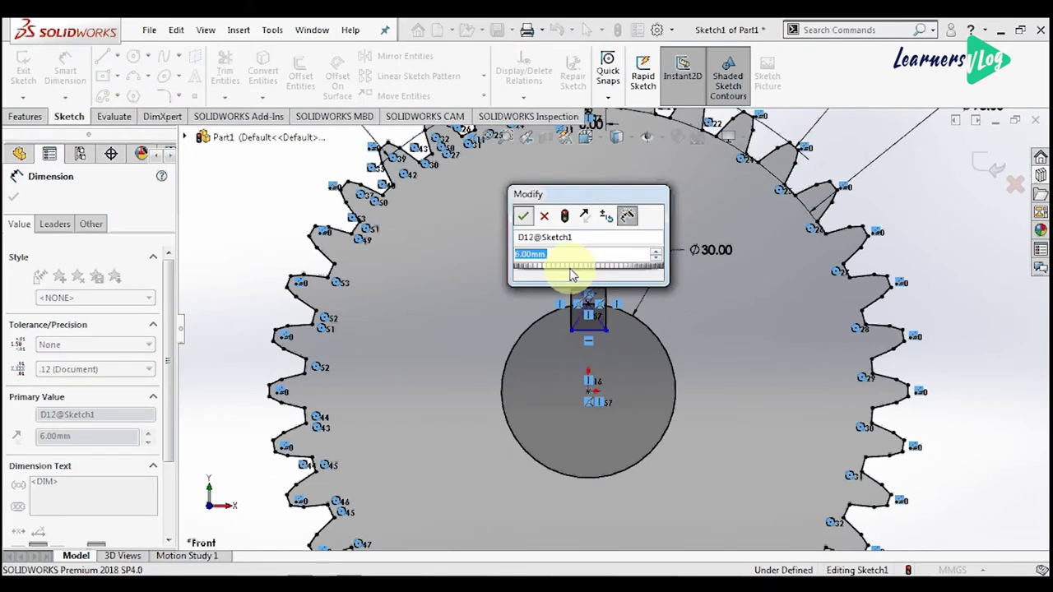
pyautogui.press('Return')
# Start a height dimension from the rectangle's top edge to the bore circle
pyautogui.scroll(-3, 613, 325)
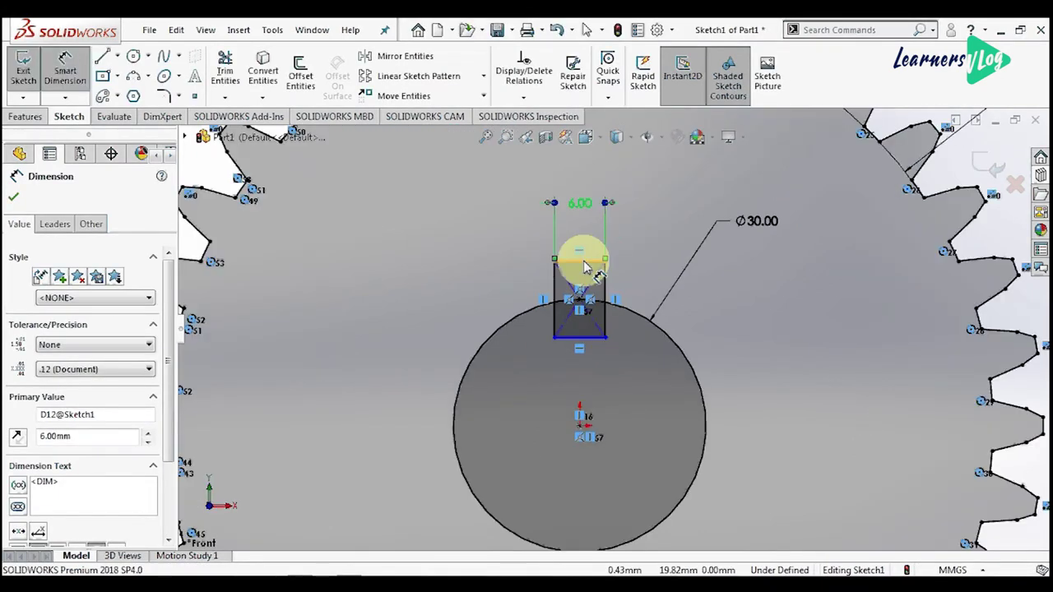
pyautogui.click(584, 261)
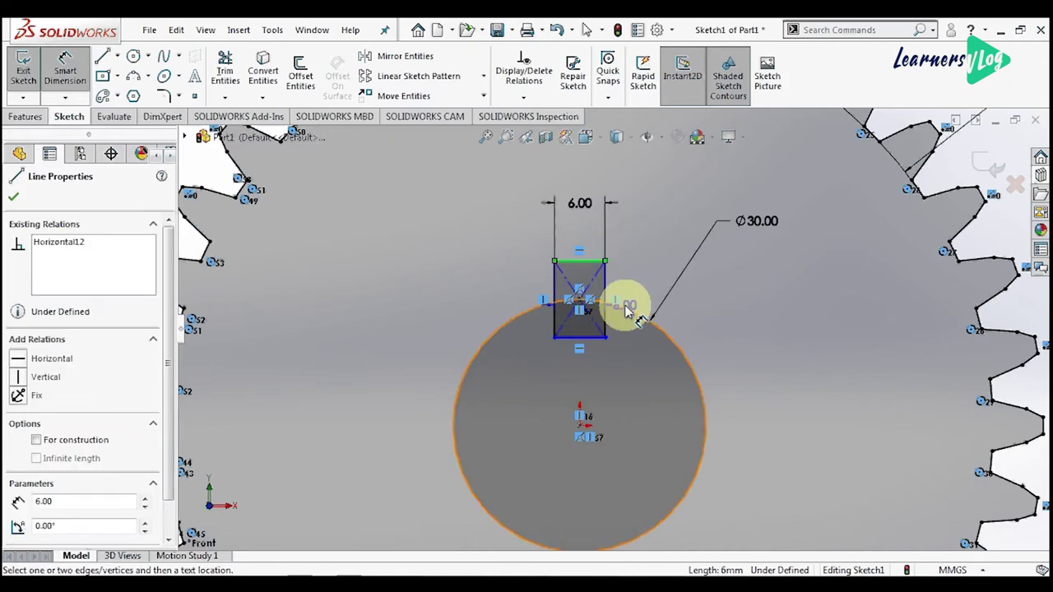
pyautogui.click(630, 312)
pyautogui.scroll(-1, 630, 313)
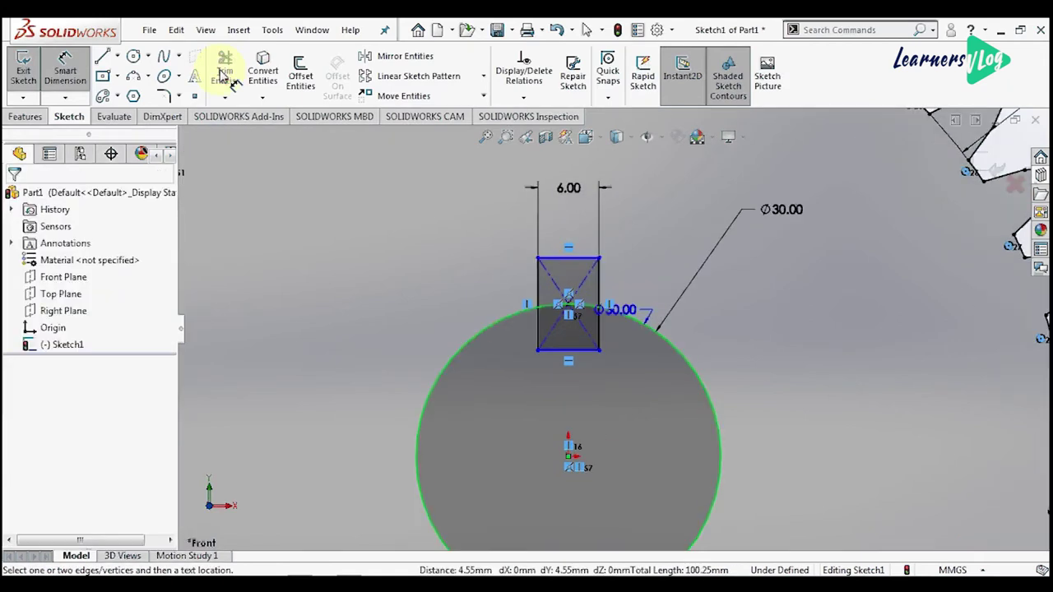
# Trim away the rectangle's bottom edge inside the bore
pyautogui.click(227, 74)
pyautogui.scroll(-2, 592, 356)
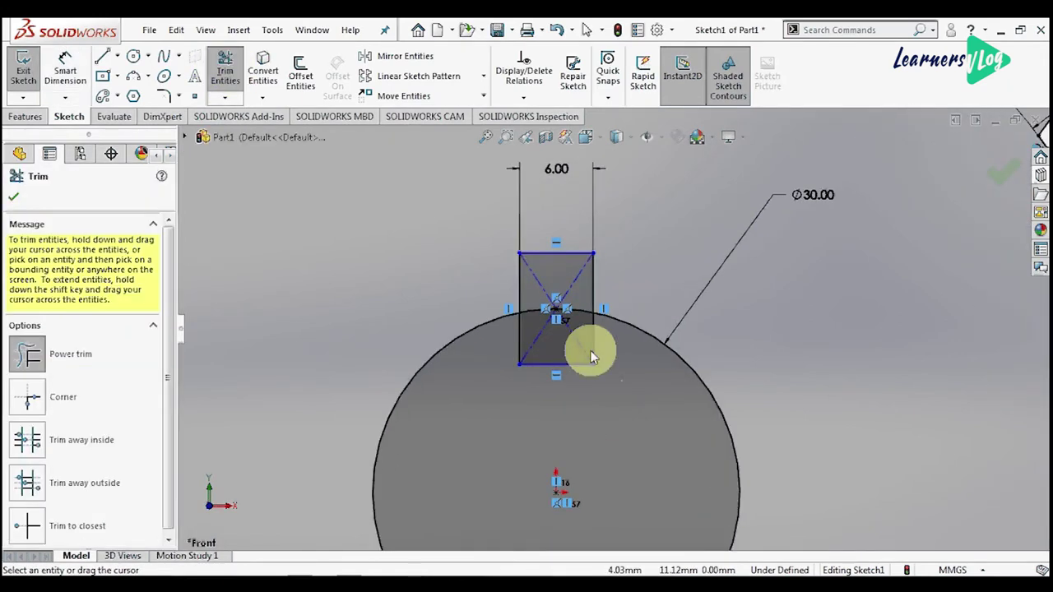
pyautogui.moveTo(593, 355)
pyautogui.mouseDown()
pyautogui.moveTo(564, 352)
pyautogui.moveTo(541, 374)
pyautogui.moveTo(555, 356)
pyautogui.moveTo(551, 374)
pyautogui.moveTo(582, 310)
pyautogui.mouseUp()
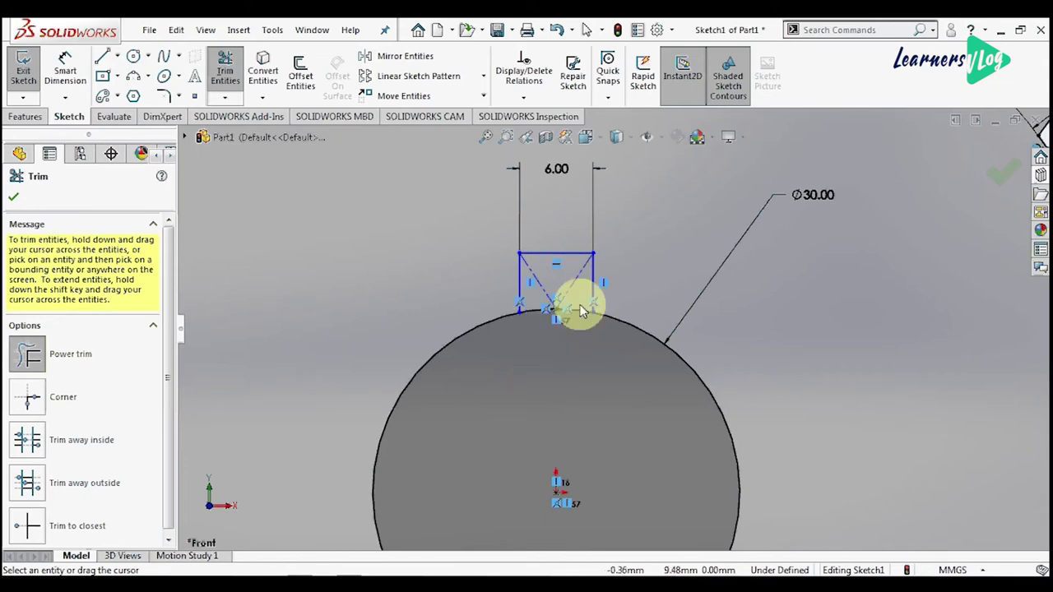
pyautogui.scroll(-3, 582, 310)
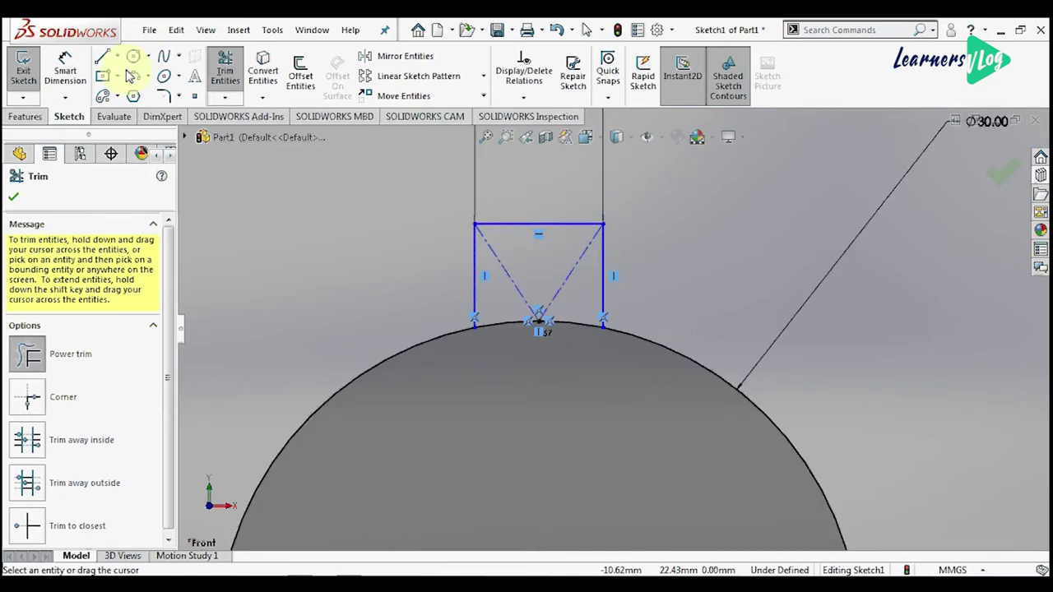
pyautogui.press('Escape')
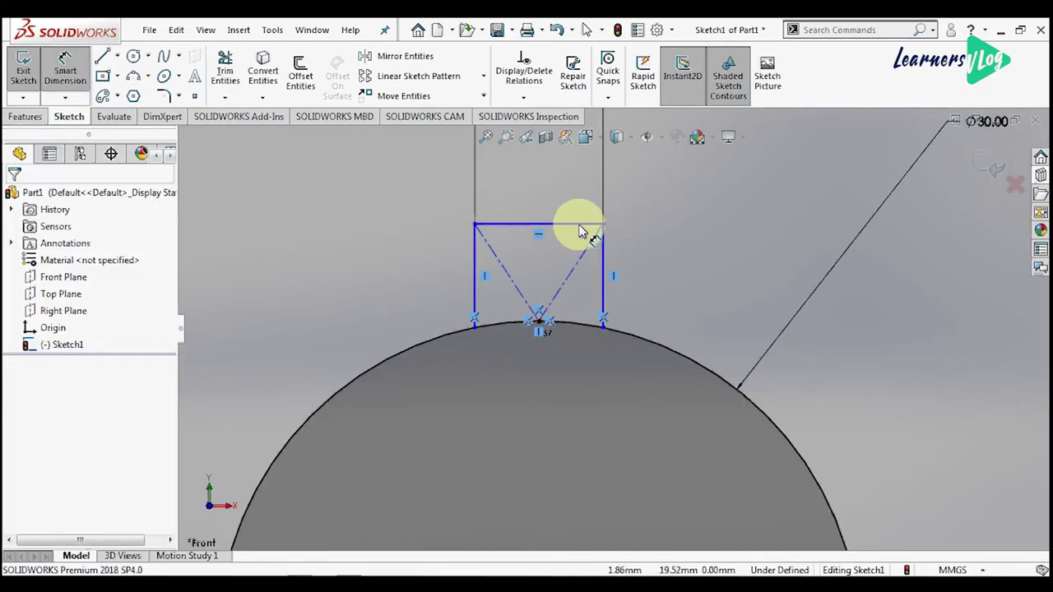
# Dimension the notch height from its top edge to the bore circle as 3.00 mm
pyautogui.click(581, 231)
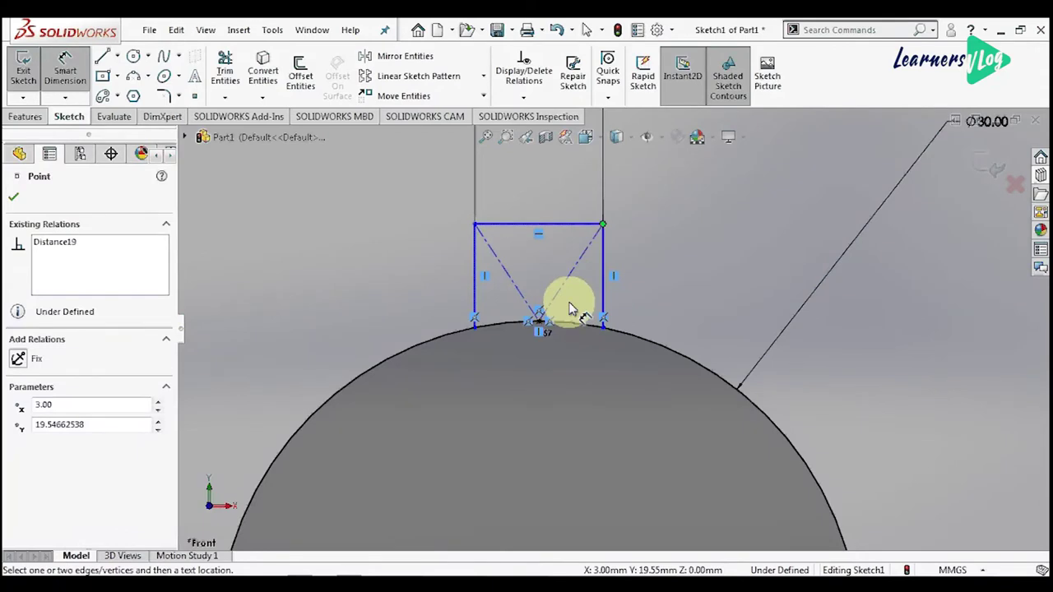
pyautogui.click(580, 324)
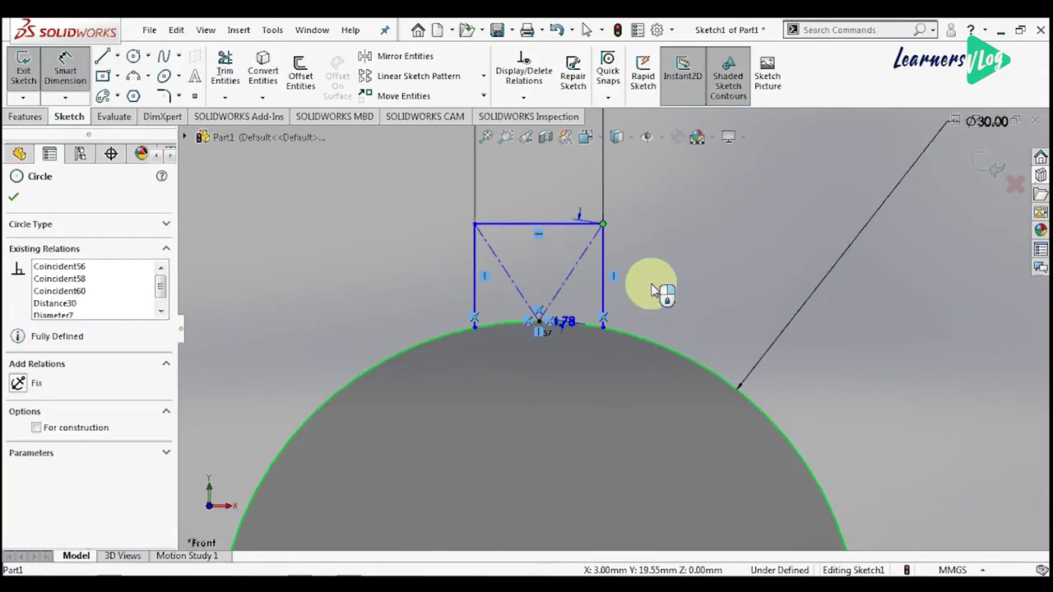
pyautogui.press('Escape')
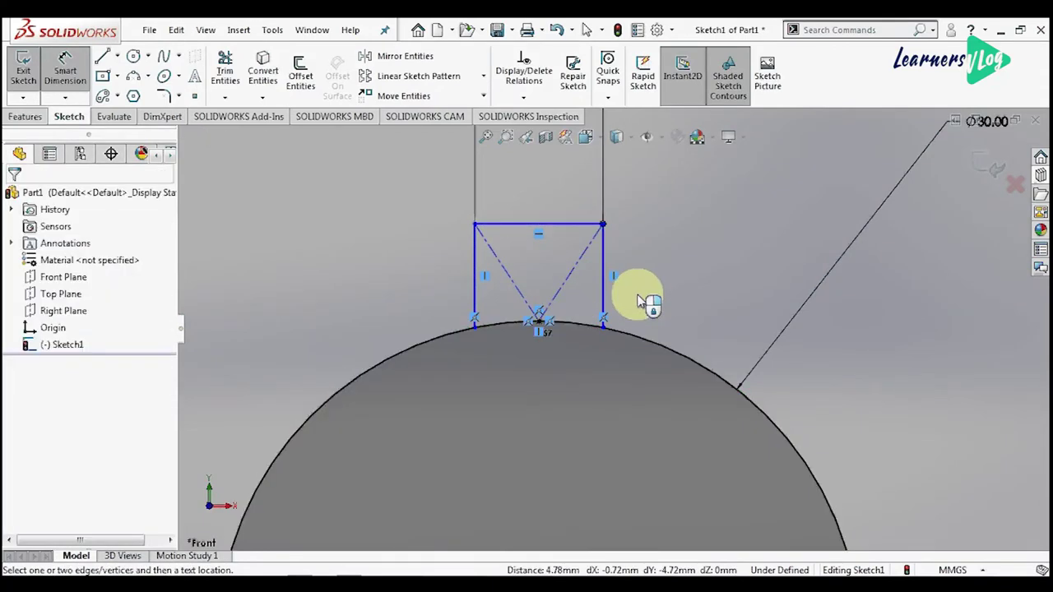
pyautogui.click(574, 329)
pyautogui.press('Escape')
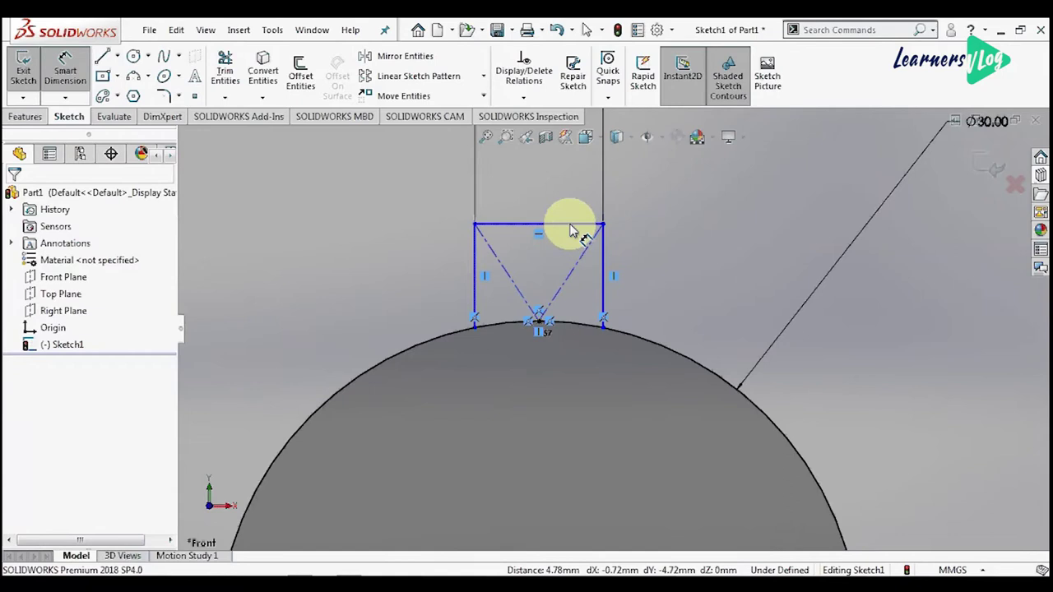
pyautogui.click(574, 231)
pyautogui.keyDown('ctrl'); pyautogui.click(567, 325); pyautogui.keyUp('ctrl')
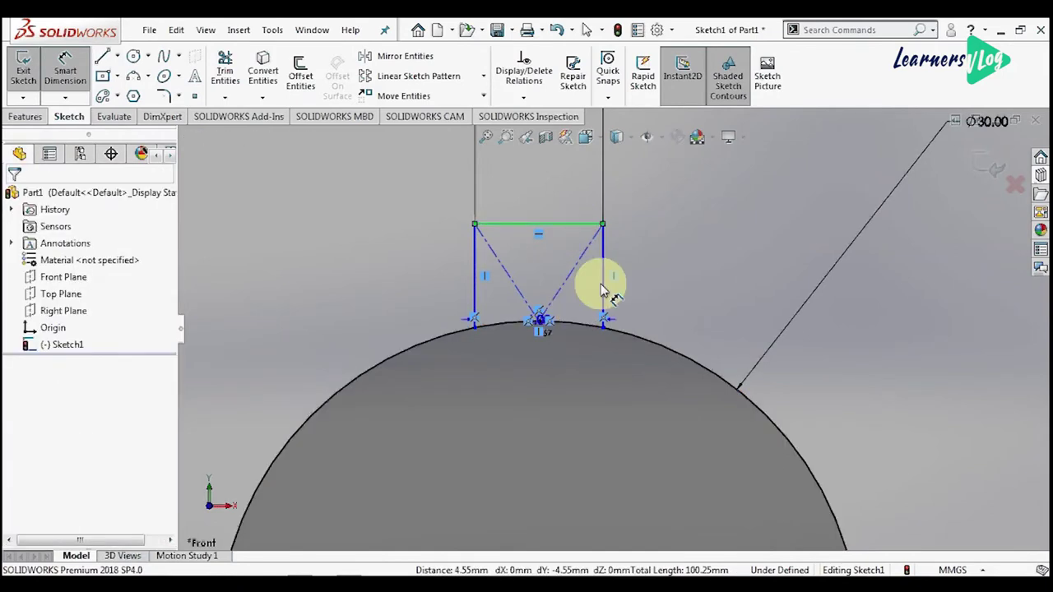
pyautogui.click(654, 278)
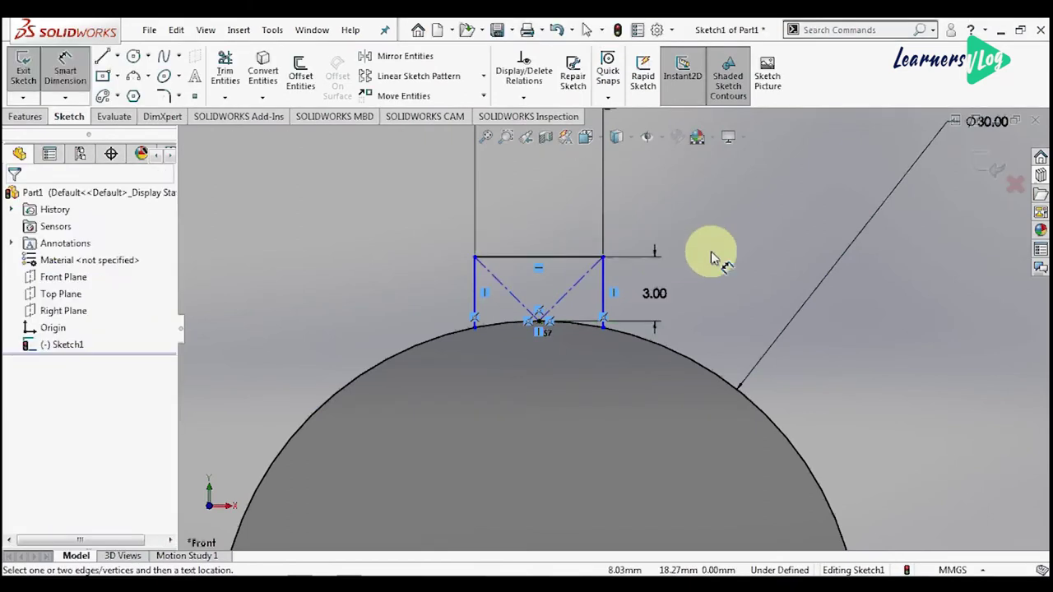
pyautogui.press('Escape')
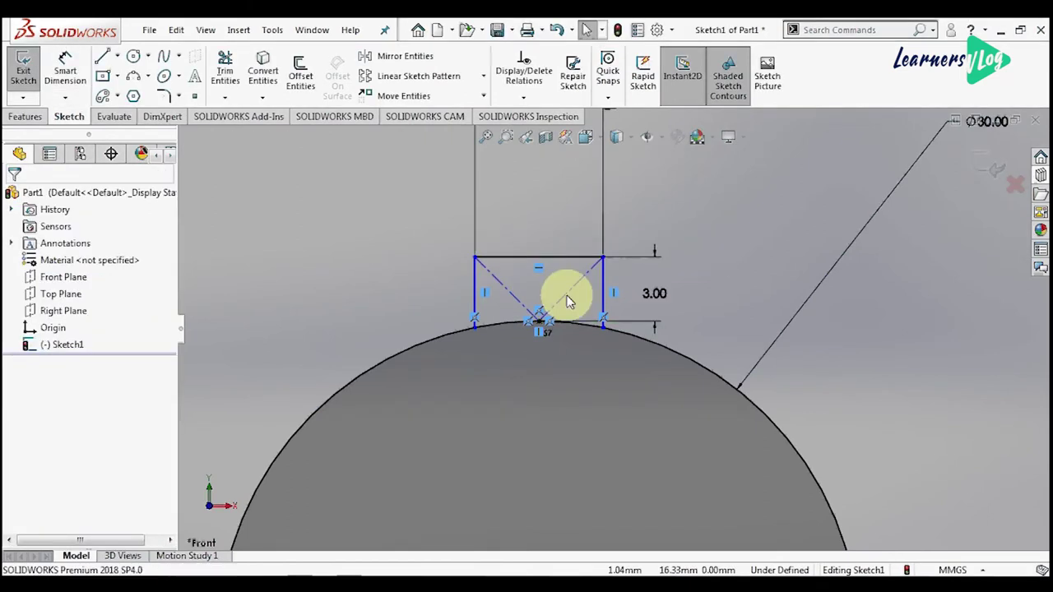
# Delete both diagonal construction lines and trim the bore arc between the notch sides
pyautogui.click(567, 294)
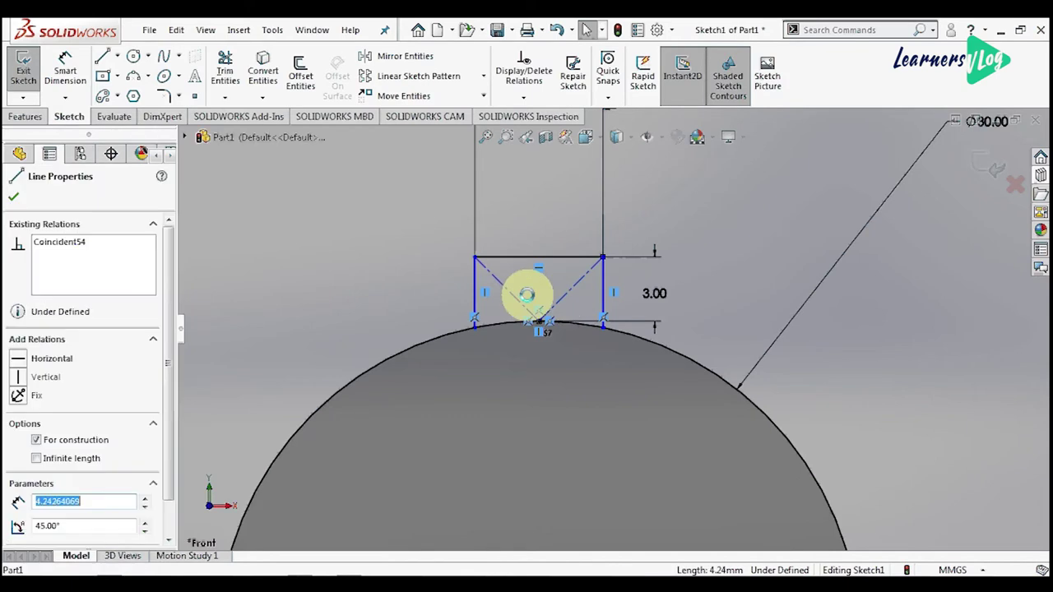
pyautogui.press('Delete')
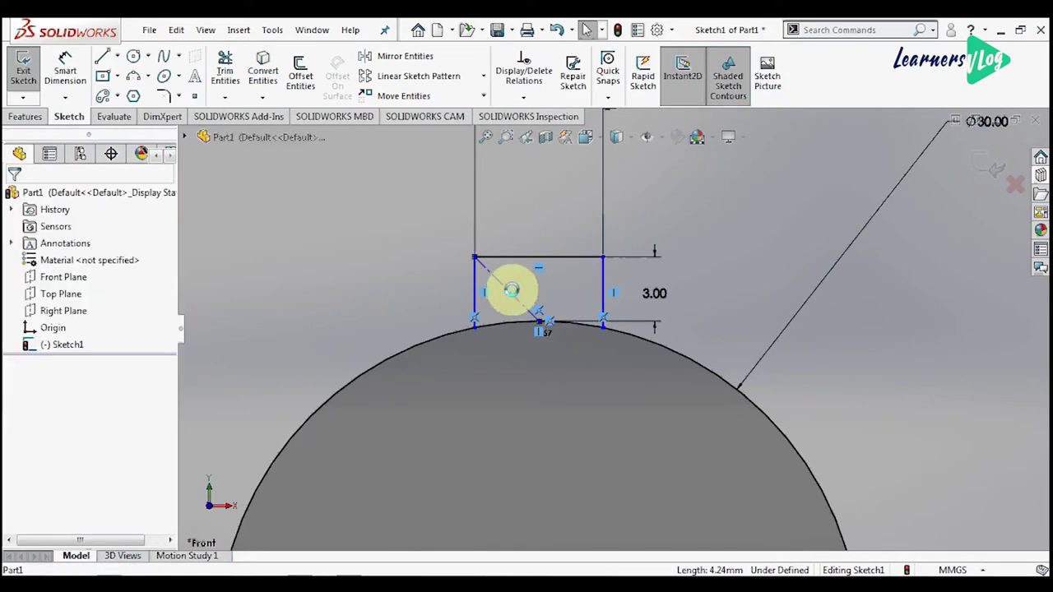
pyautogui.press('Delete')
pyautogui.click(224, 72)
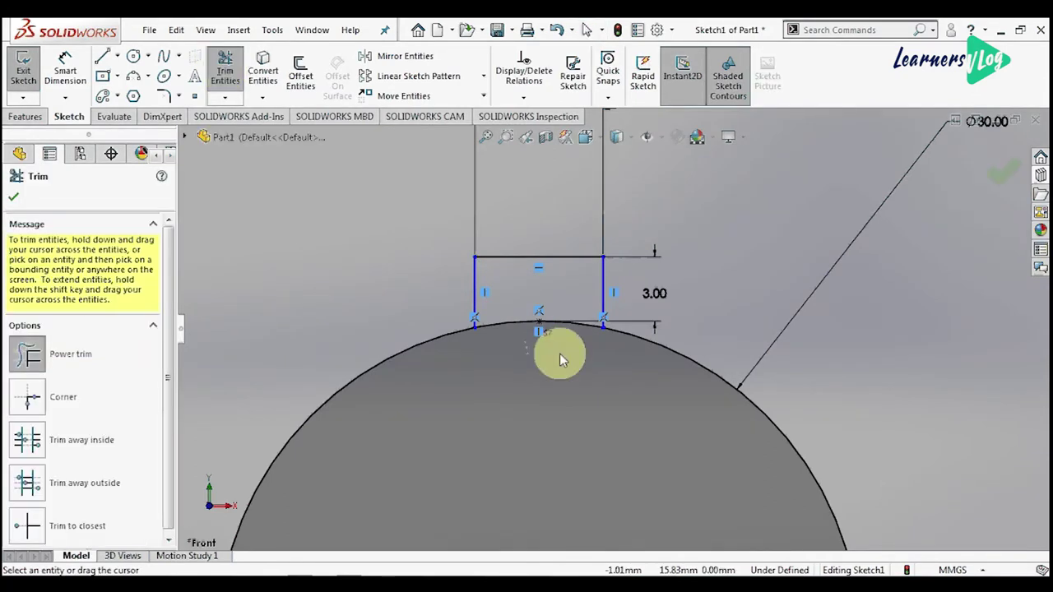
pyautogui.moveTo(560, 354); pyautogui.dragTo(543, 362)
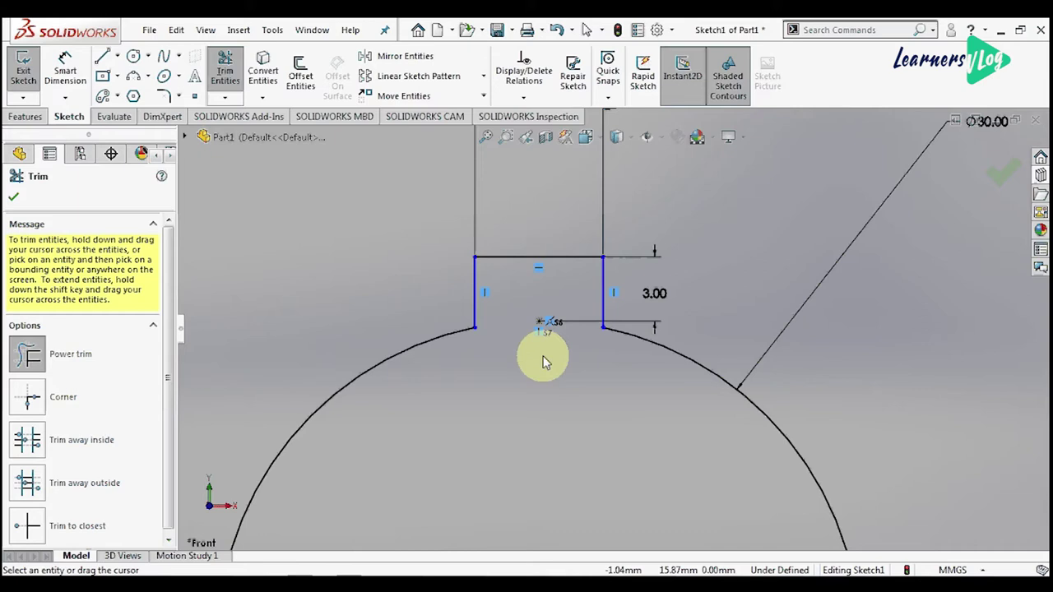
pyautogui.press('Escape')
pyautogui.click(539, 322)
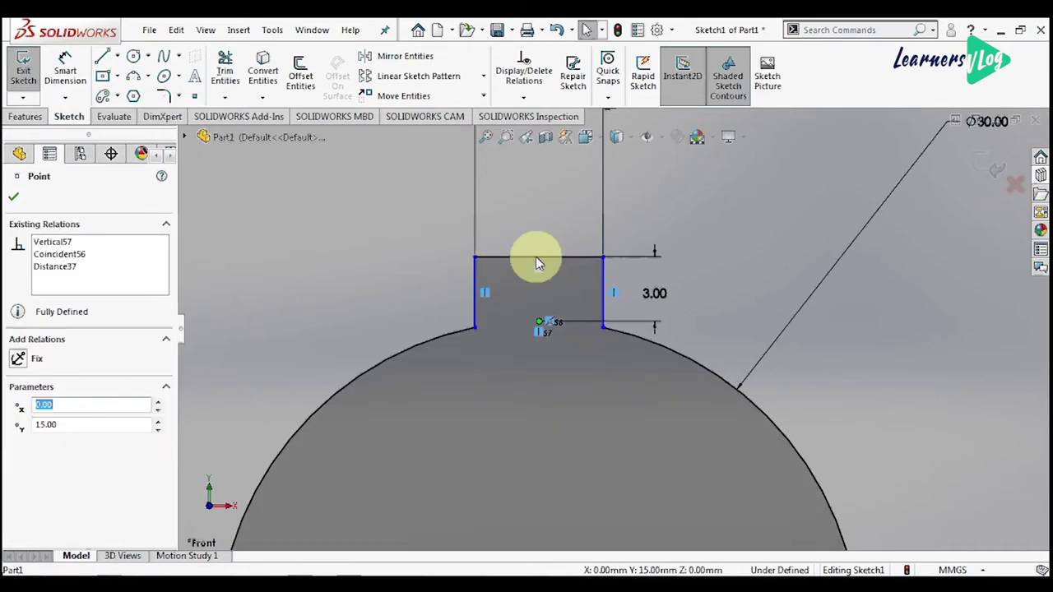
# Select all entities in the keyway sketch
pyautogui.click(535, 257)
pyautogui.click(523, 240)
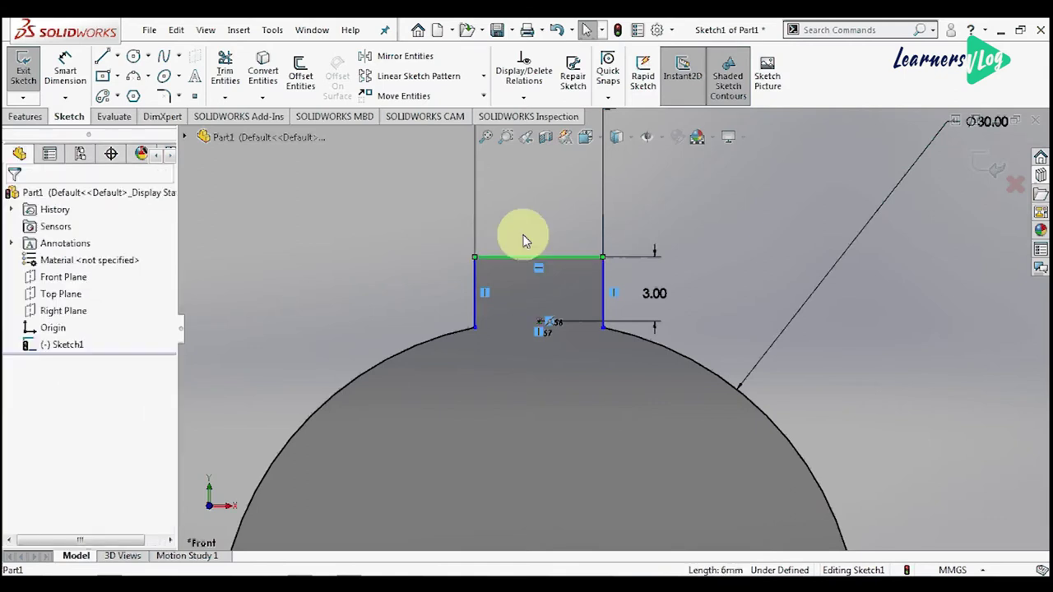
pyautogui.hotkey('ctrl', 'a')
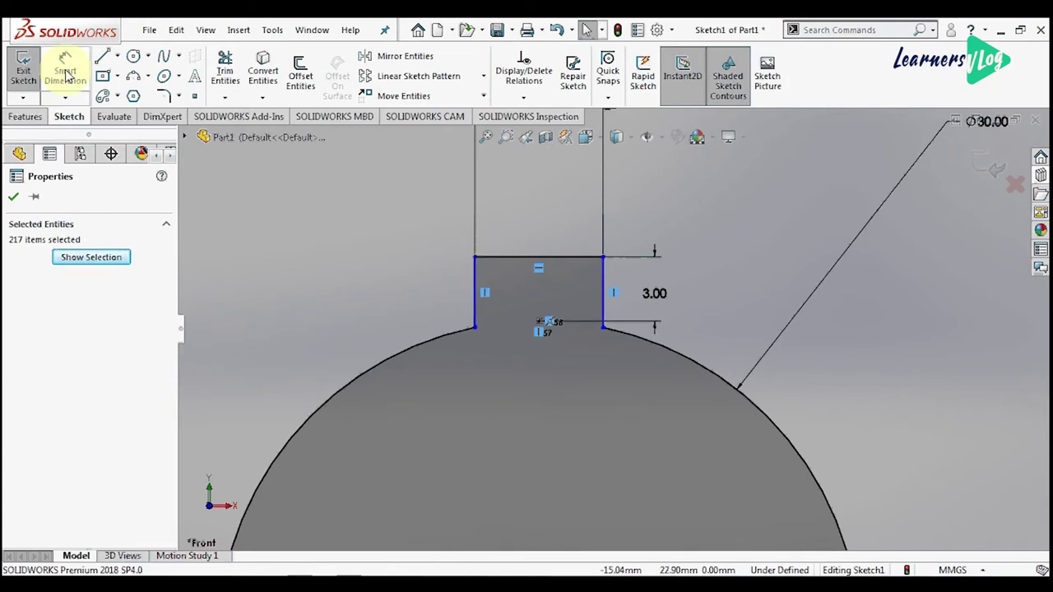
# Dimension the slot's left side 3.00 mm from the gear's centre point, fully defining the sketch
pyautogui.click(15, 200)
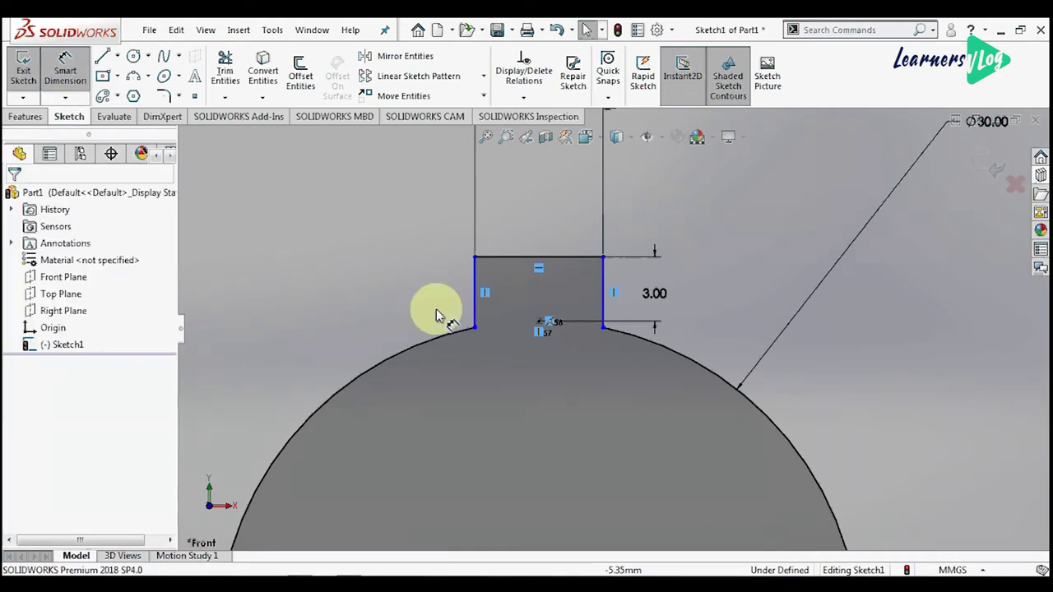
pyautogui.click(474, 306)
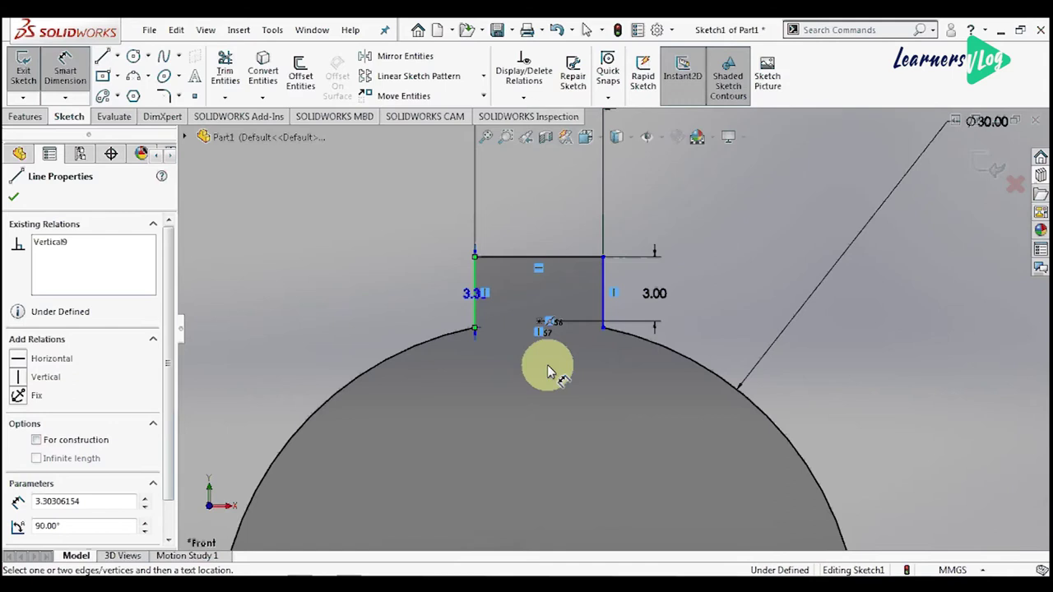
pyautogui.scroll(3, 548, 372)
pyautogui.click(558, 278)
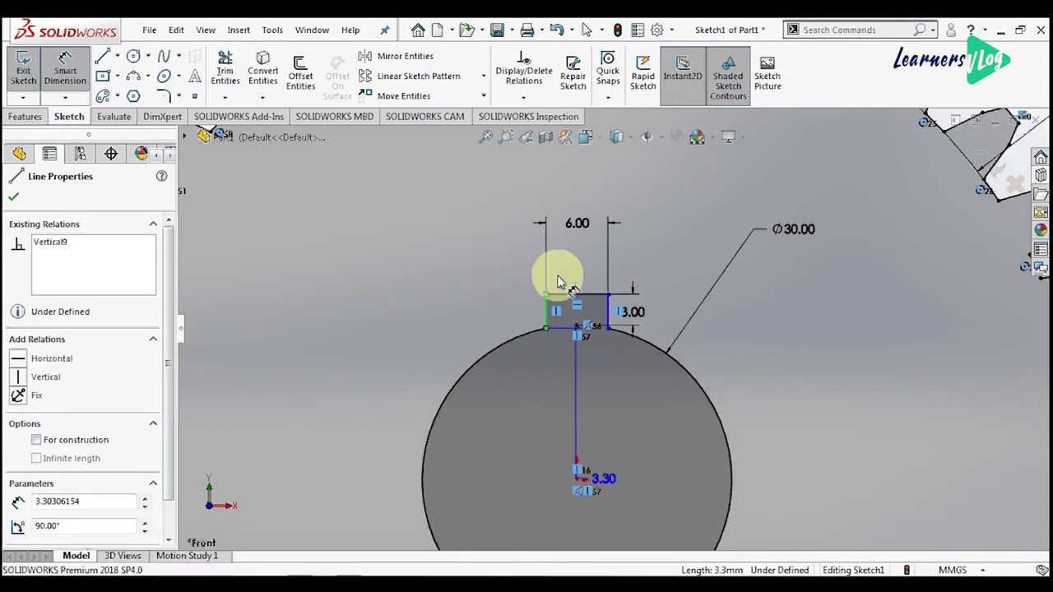
pyautogui.click(558, 282)
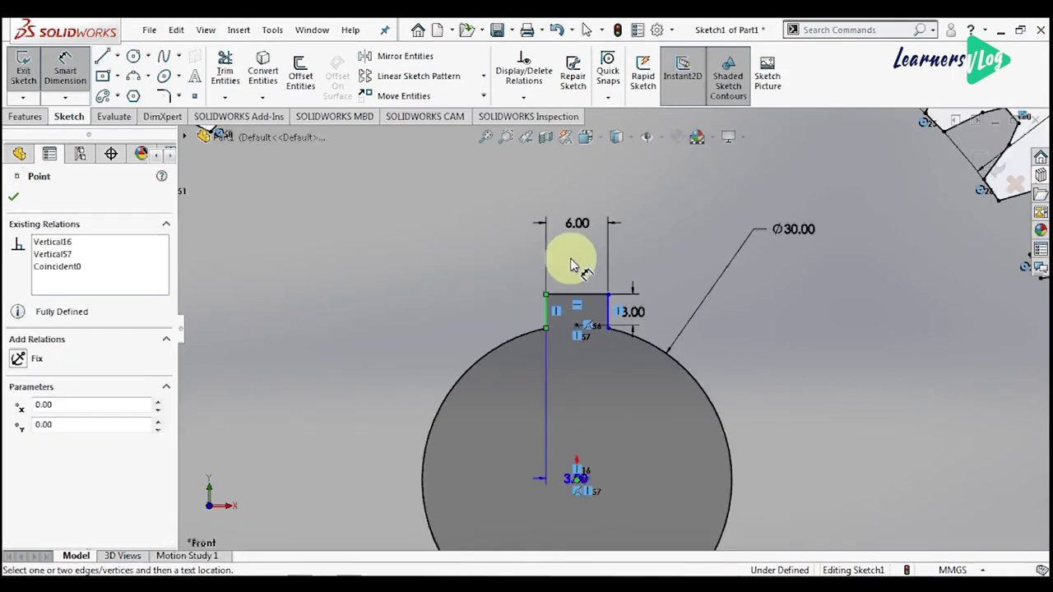
pyautogui.click(573, 265)
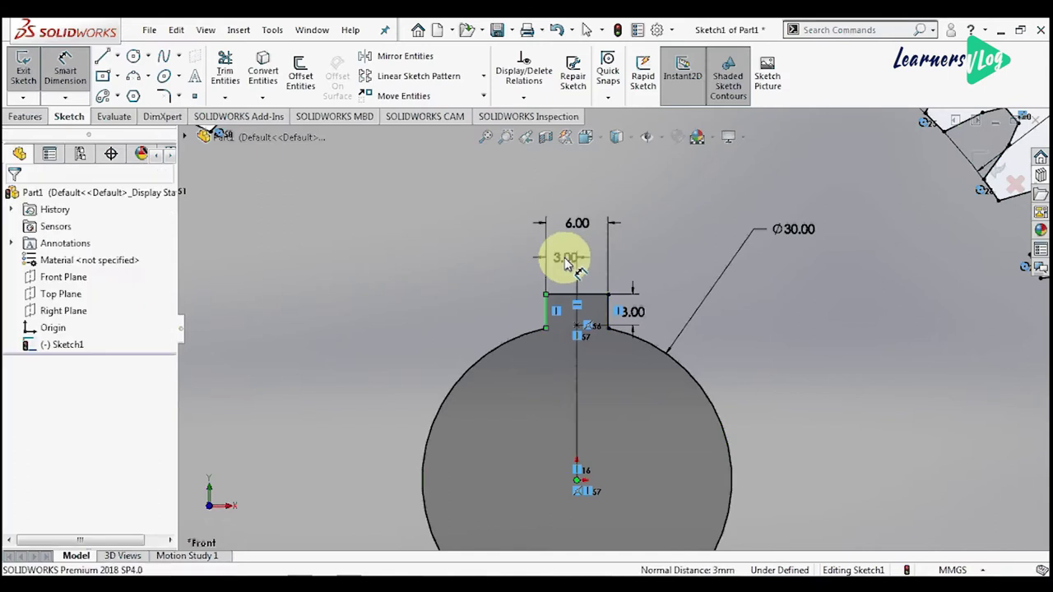
pyautogui.click(566, 262)
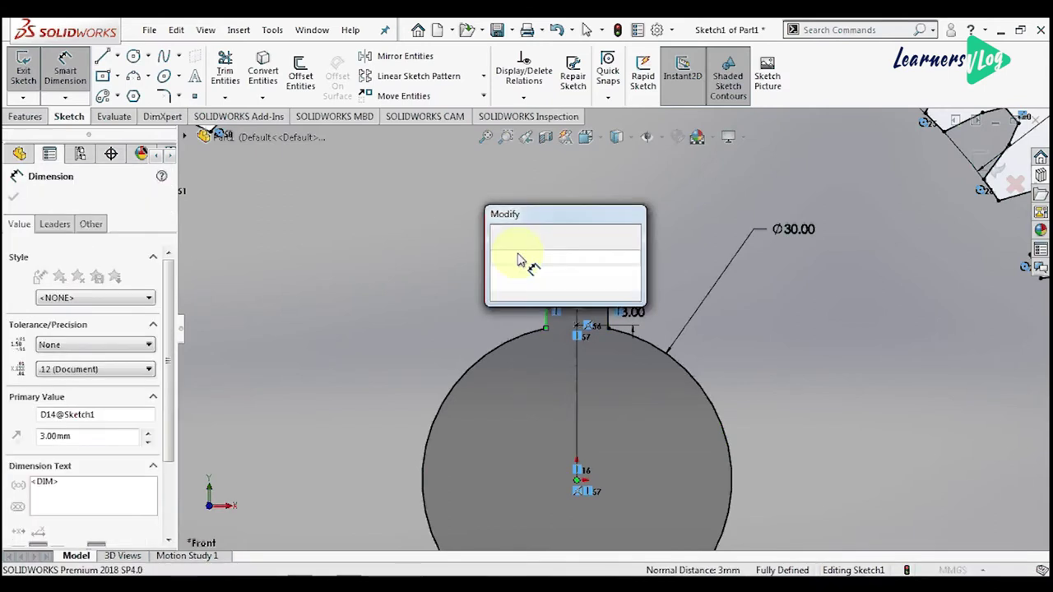
pyautogui.click(518, 260)
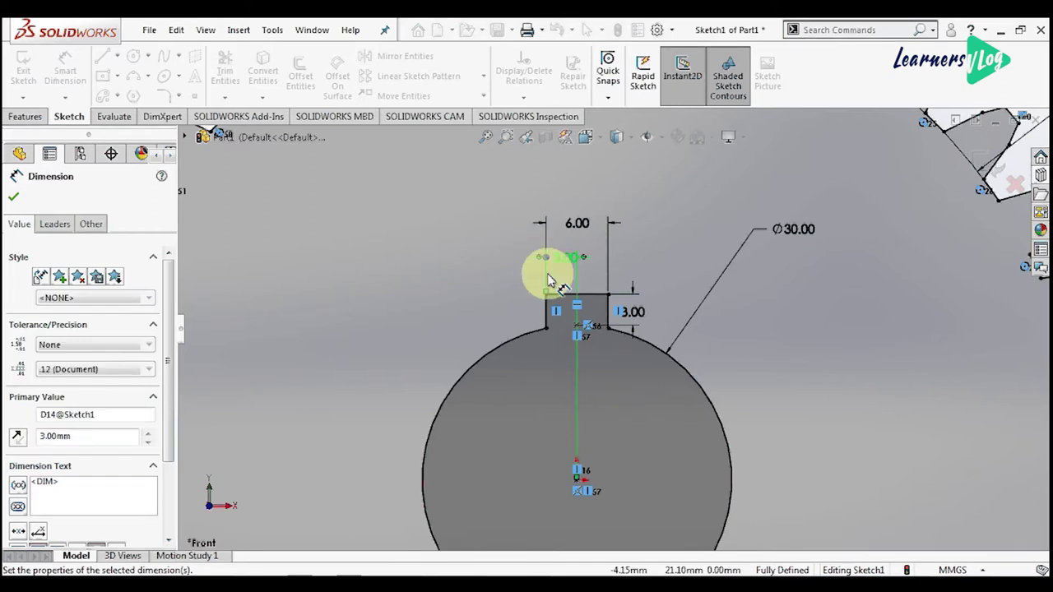
pyautogui.press('Escape')
pyautogui.press('f')
pyautogui.click(26, 116)
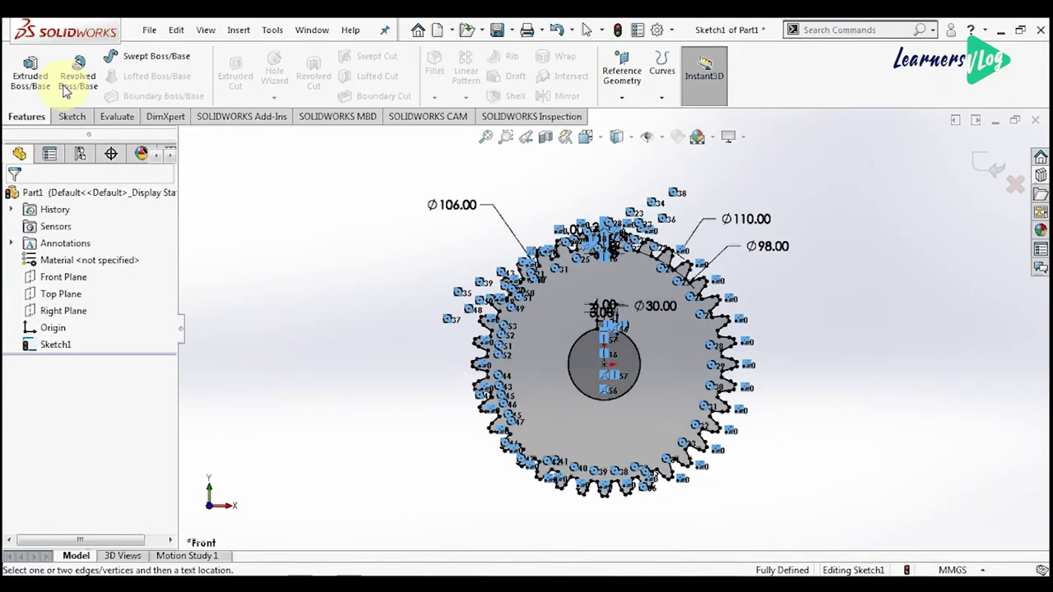
# Extrude the gear sketch 10 mm with Mid Plane end condition as Boss-Extrude1
pyautogui.click(29, 71)
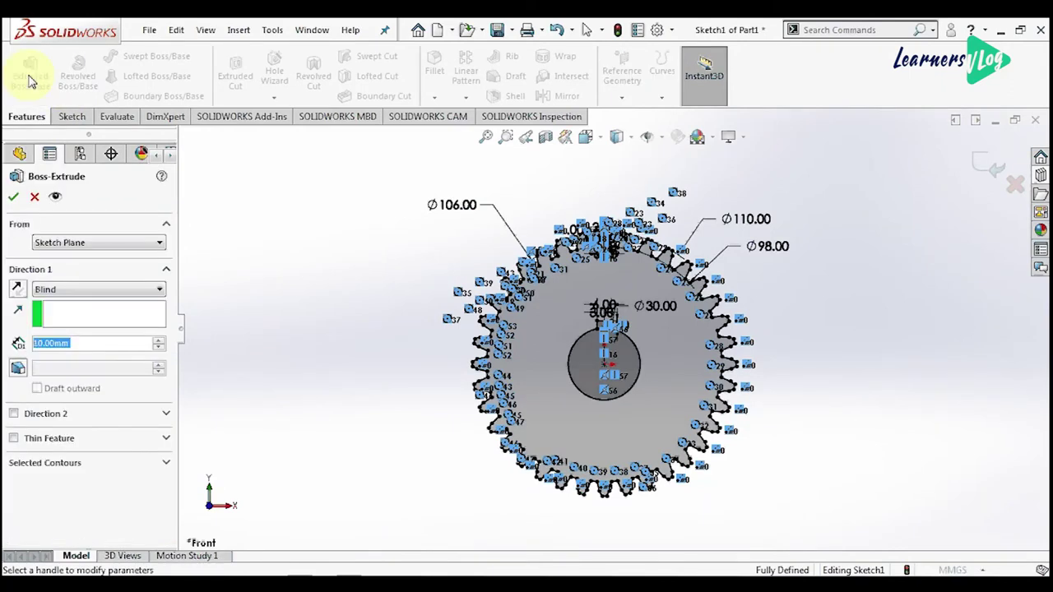
pyautogui.click(66, 343)
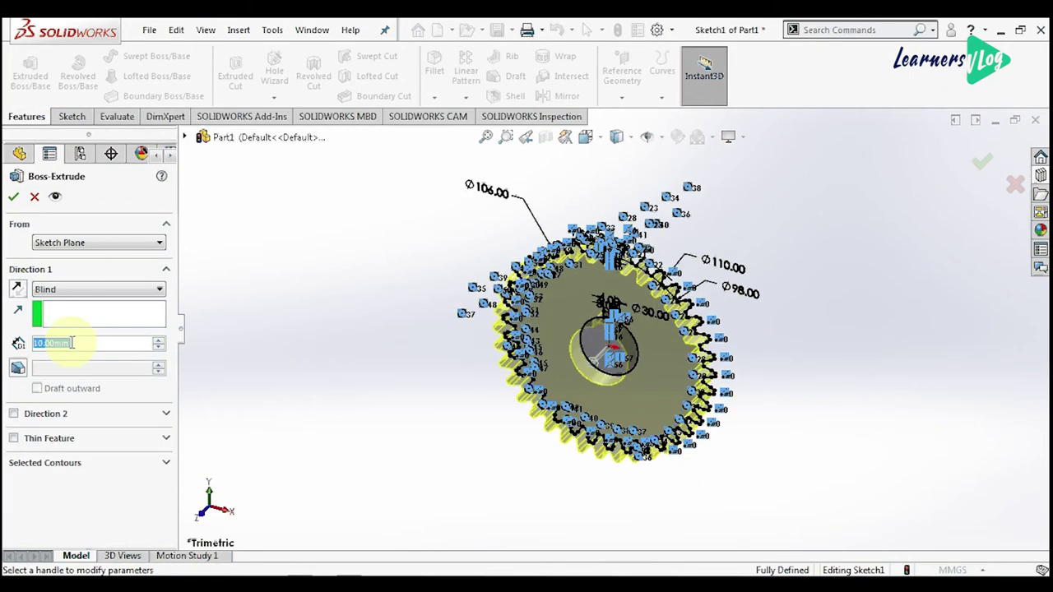
pyautogui.click(99, 288)
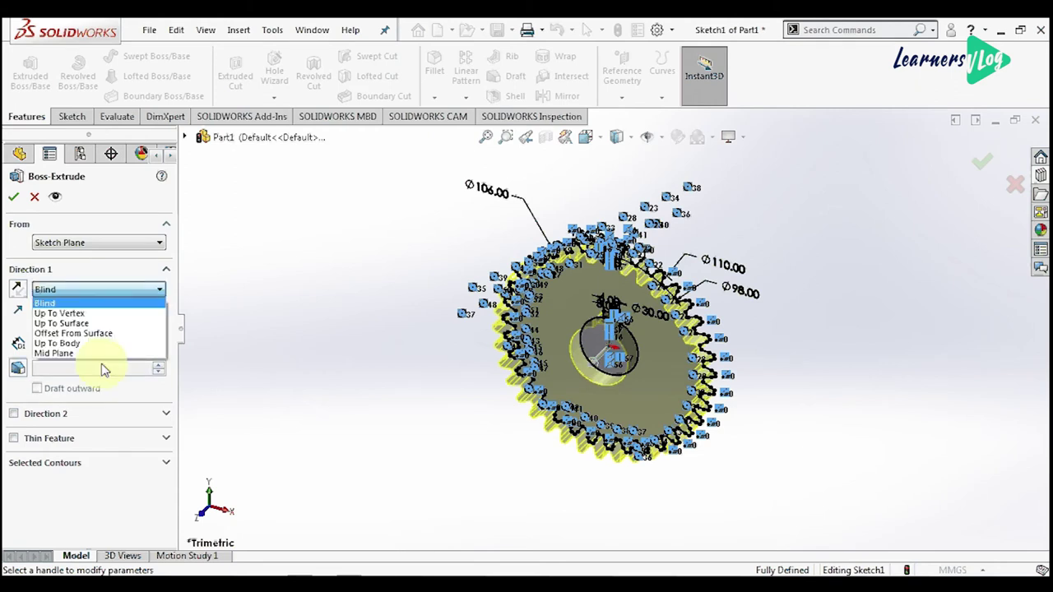
pyautogui.click(53, 353)
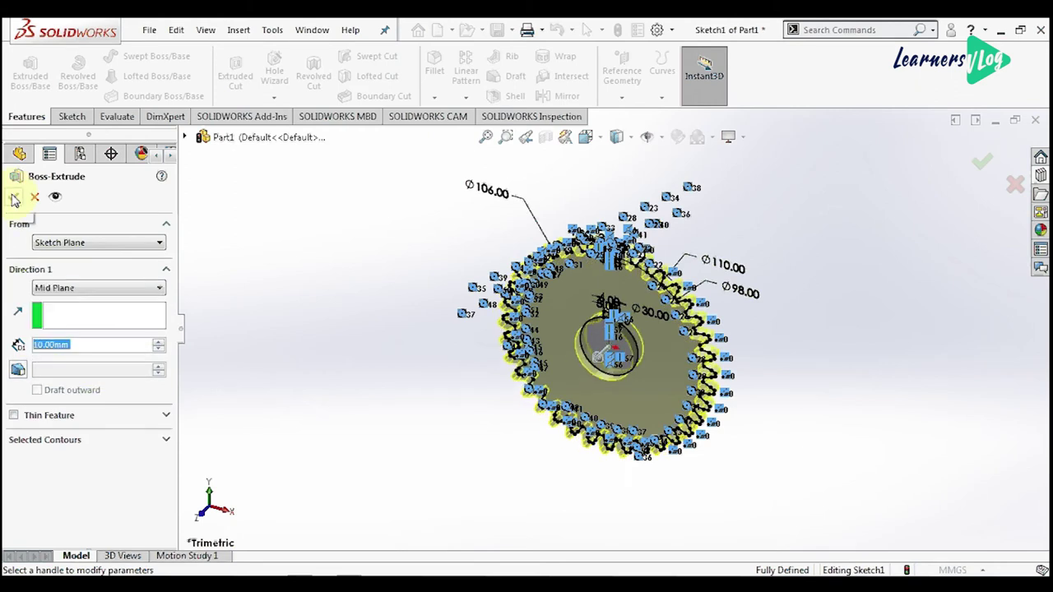
pyautogui.click(780, 301)
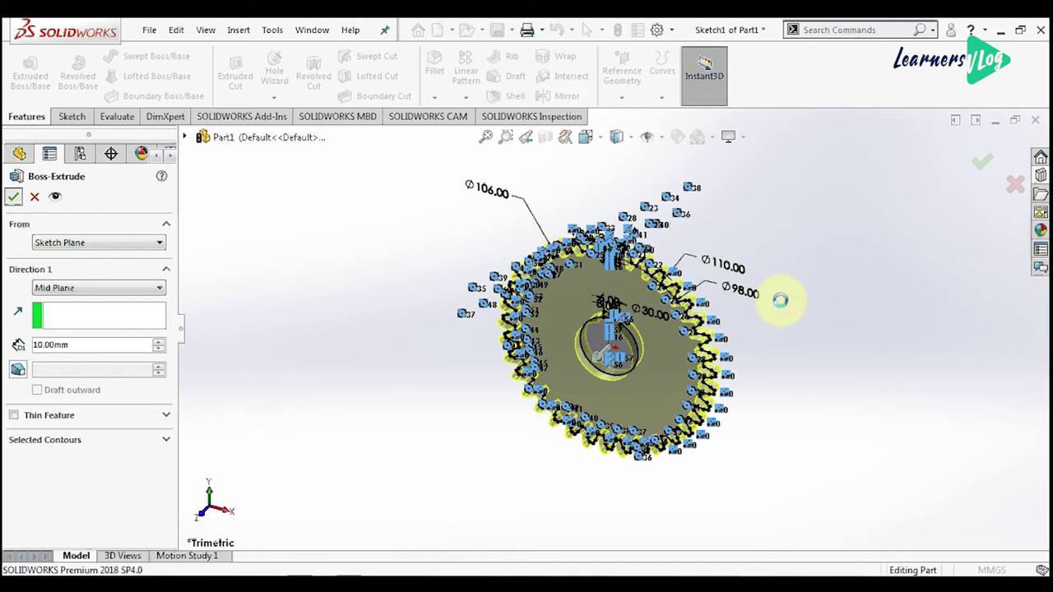
pyautogui.moveTo(621, 333)
pyautogui.mouseDown(button='middle')
pyautogui.moveTo(630, 321)
pyautogui.moveTo(619, 363)
pyautogui.mouseUp(button='middle')
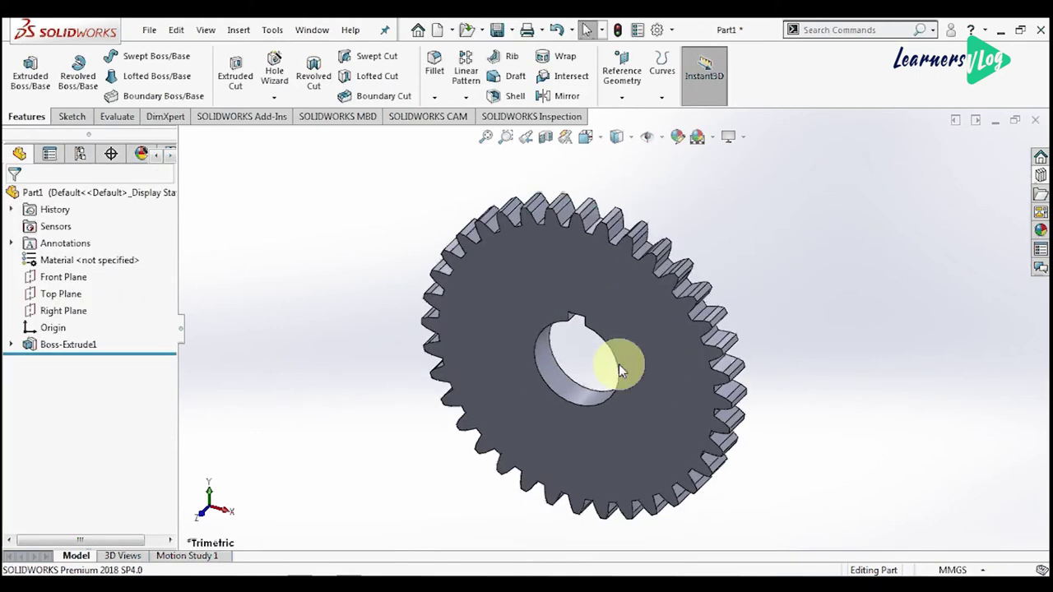
# Chamfer the bore's circular edges 0.5 mm at 45° as Chamfer1
pyautogui.click(584, 391)
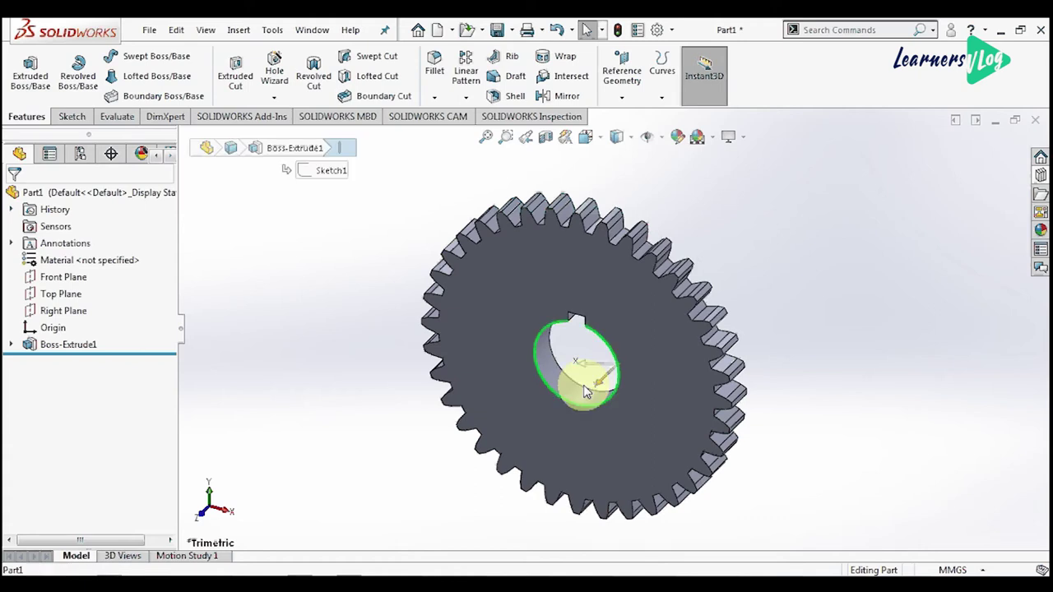
pyautogui.click(435, 97)
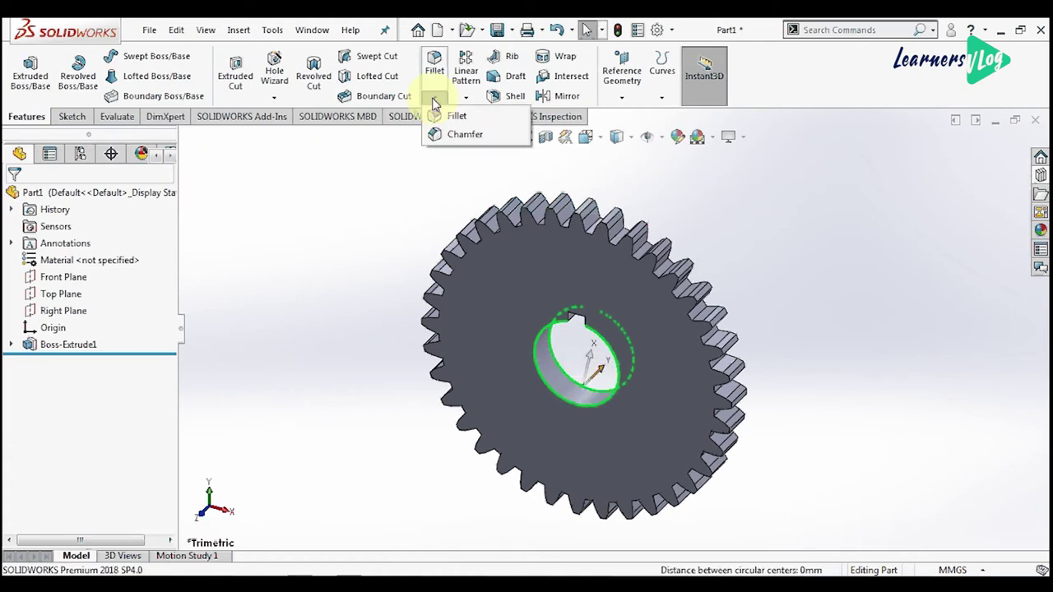
pyautogui.click(454, 116)
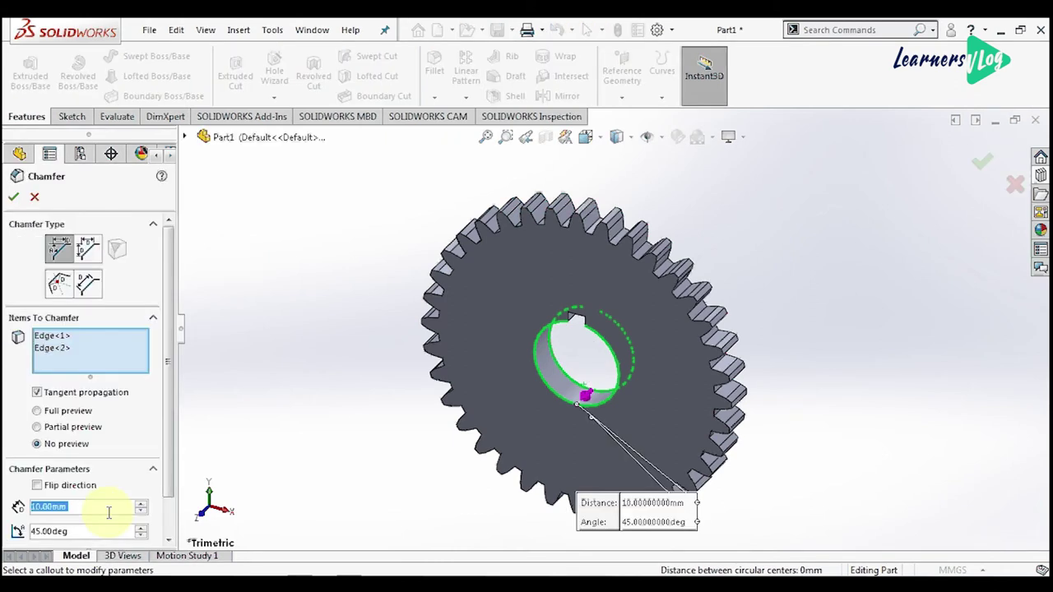
pyautogui.write('.5')
pyautogui.press('Return')
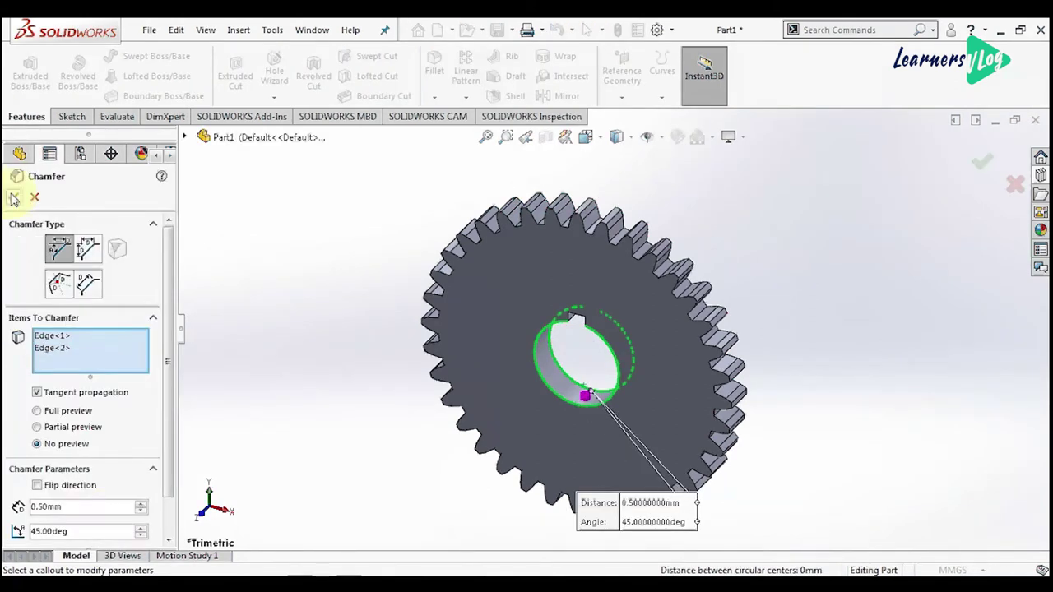
pyautogui.click(13, 199)
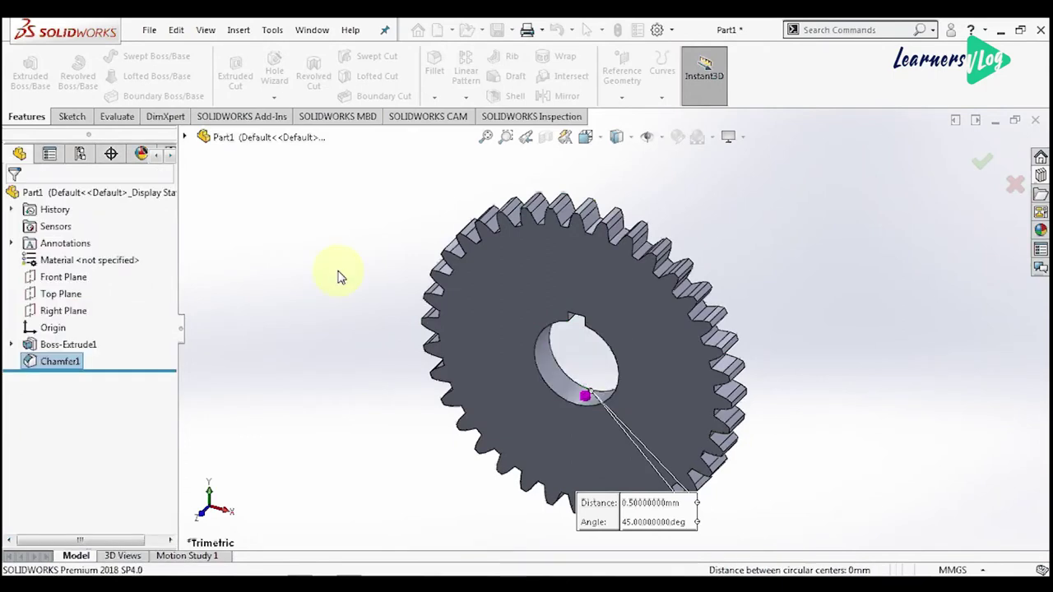
pyautogui.scroll(3, 609, 361)
# Pan and orbit to inspect the gear, then switch to the Left view
pyautogui.scroll(-3, 773, 337)
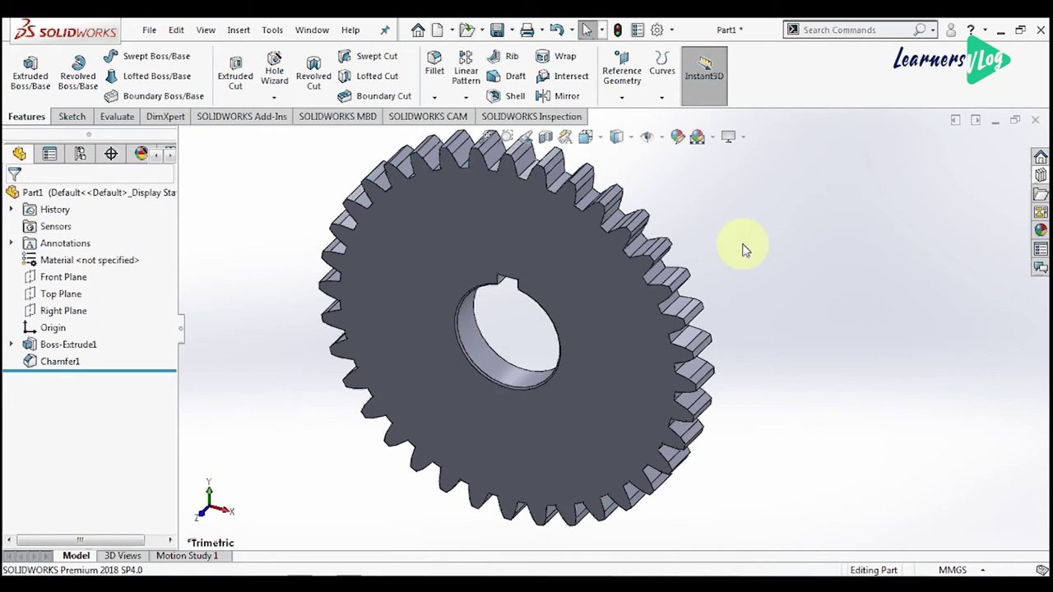
pyautogui.keyDown('ctrl'); pyautogui.moveTo(453, 154); pyautogui.dragTo(527, 228, button='middle'); pyautogui.keyUp('ctrl')
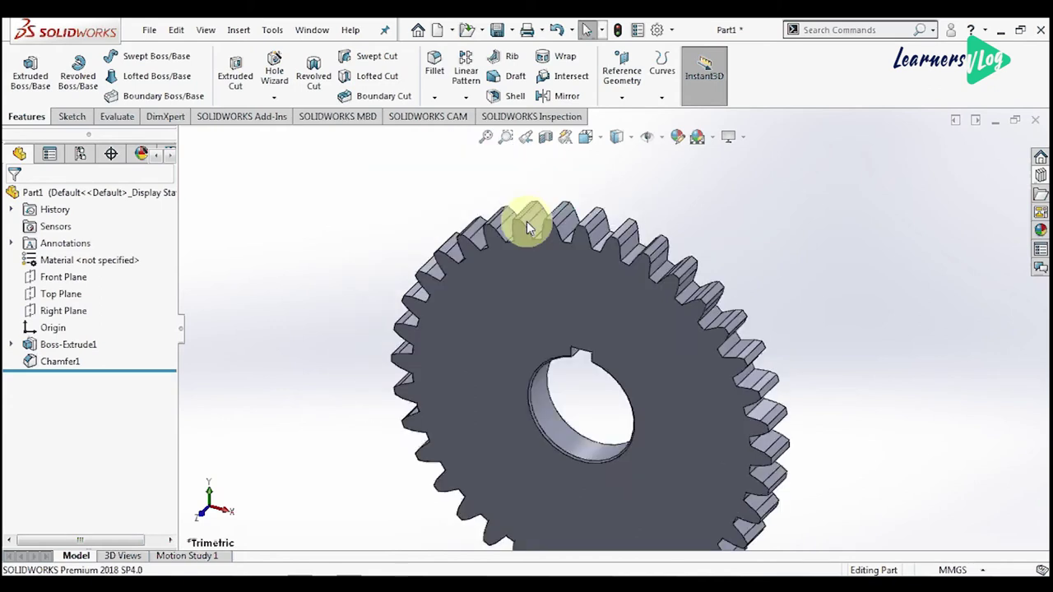
pyautogui.scroll(-3, 551, 250)
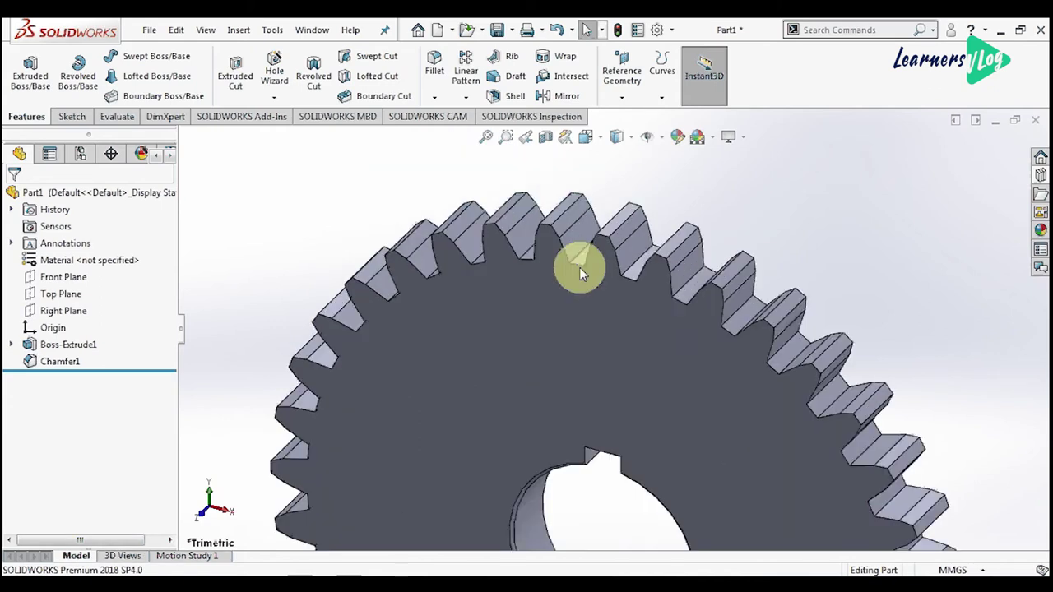
pyautogui.moveTo(580, 274)
pyautogui.mouseDown(button='middle')
pyautogui.moveTo(582, 302)
pyautogui.moveTo(579, 154)
pyautogui.mouseUp(button='middle')
pyautogui.moveTo(616, 137)
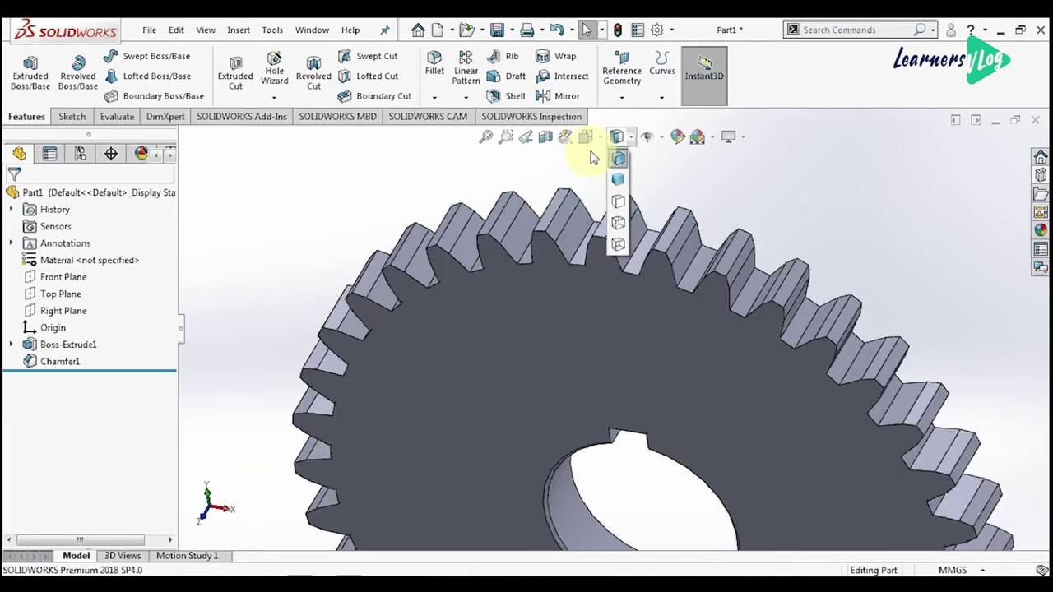
pyautogui.hotkey('ctrl', '3')
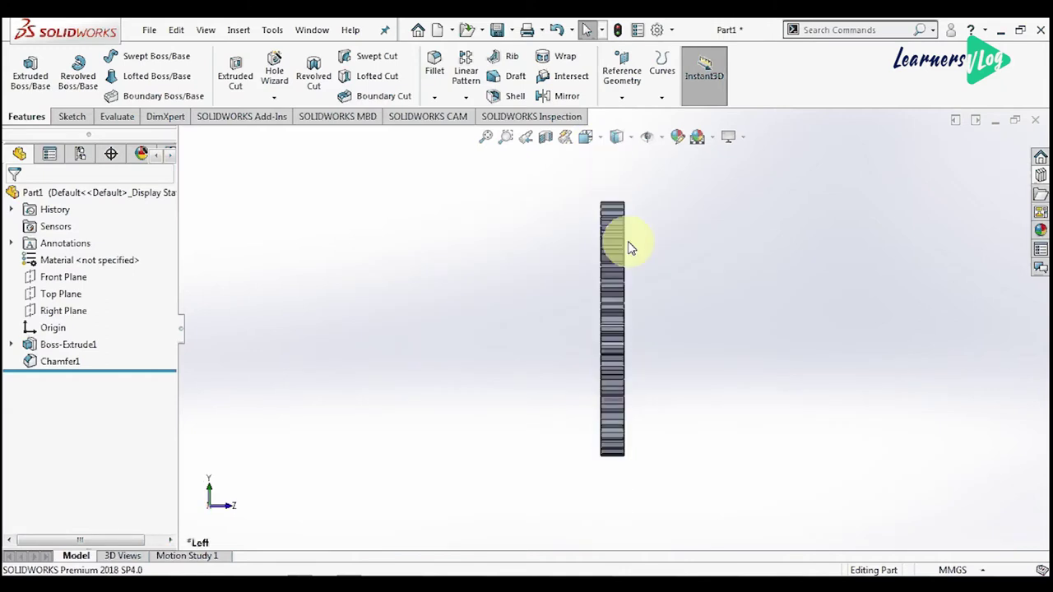
# Start a new sketch (Sketch2) on the Right Plane
pyautogui.click(56, 296)
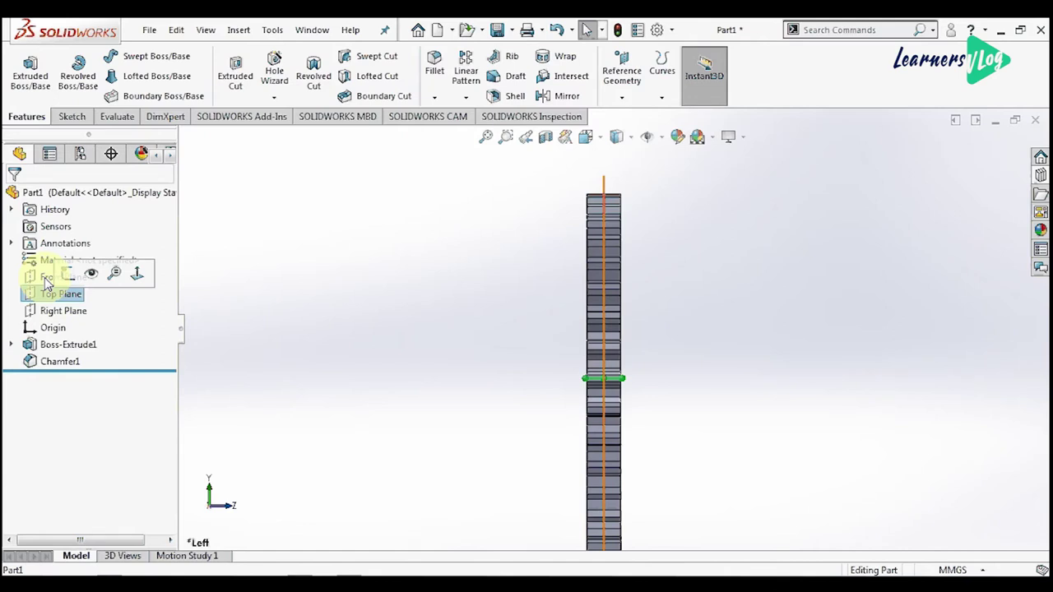
pyautogui.click(46, 278)
pyautogui.click(52, 295)
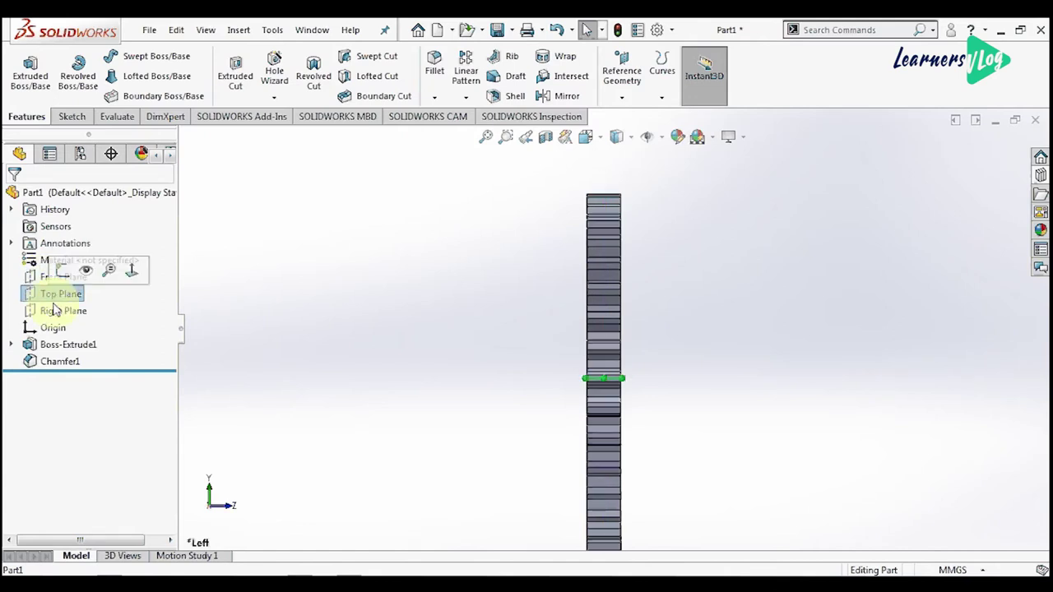
pyautogui.click(55, 311)
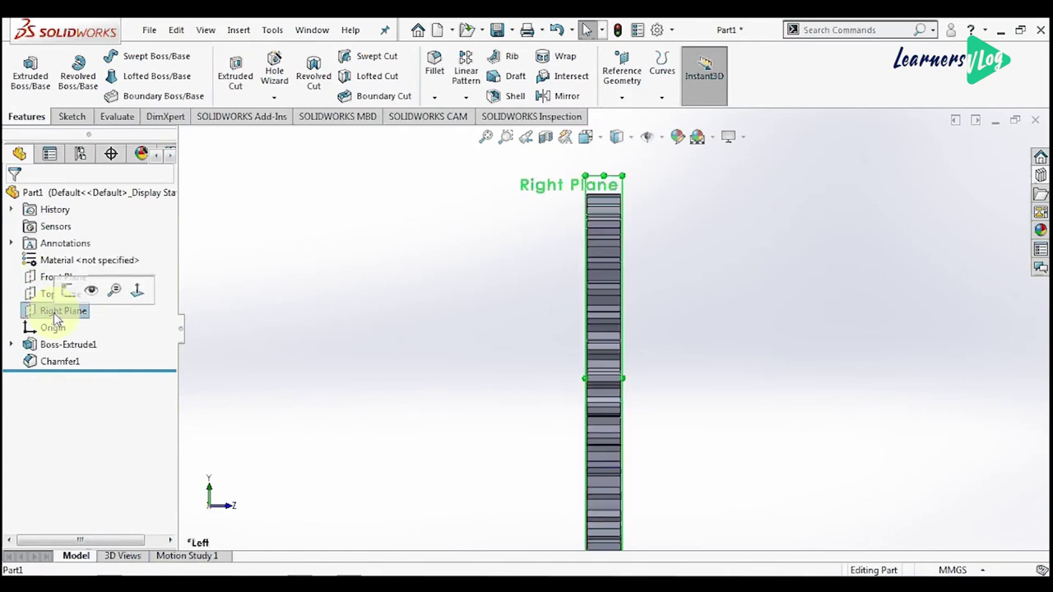
pyautogui.click(67, 289)
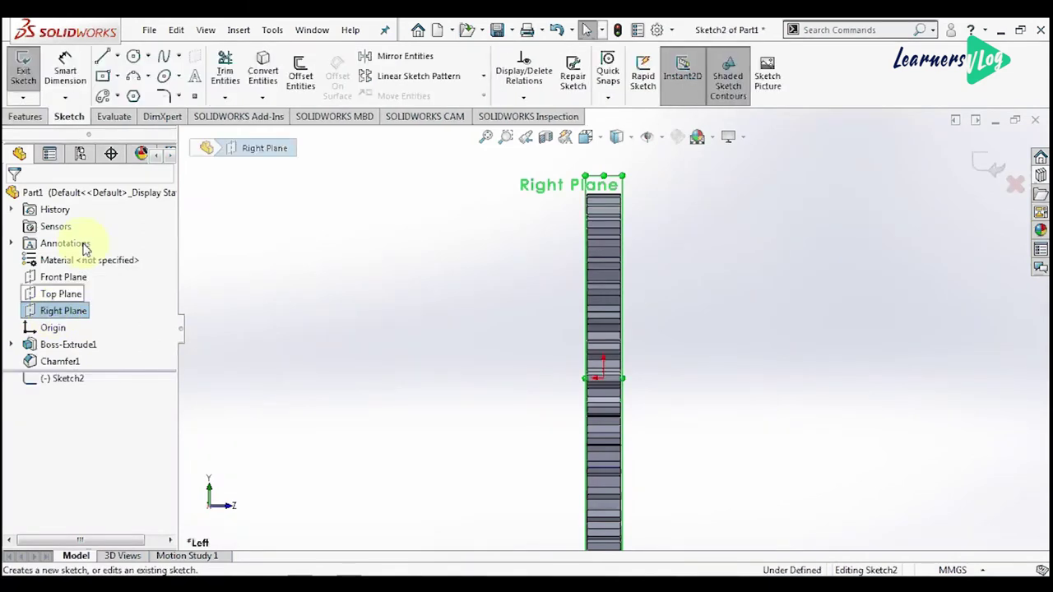
# Draw a closed profile: vertical line up from the left edge, short top line, slanted line back
pyautogui.click(102, 56)
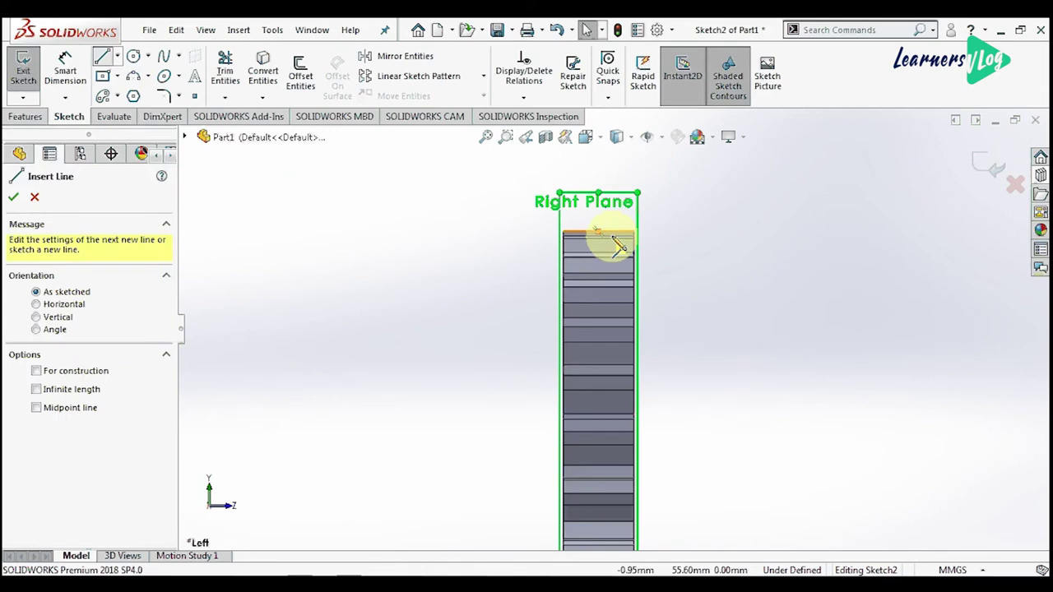
pyautogui.scroll(-3, 612, 243)
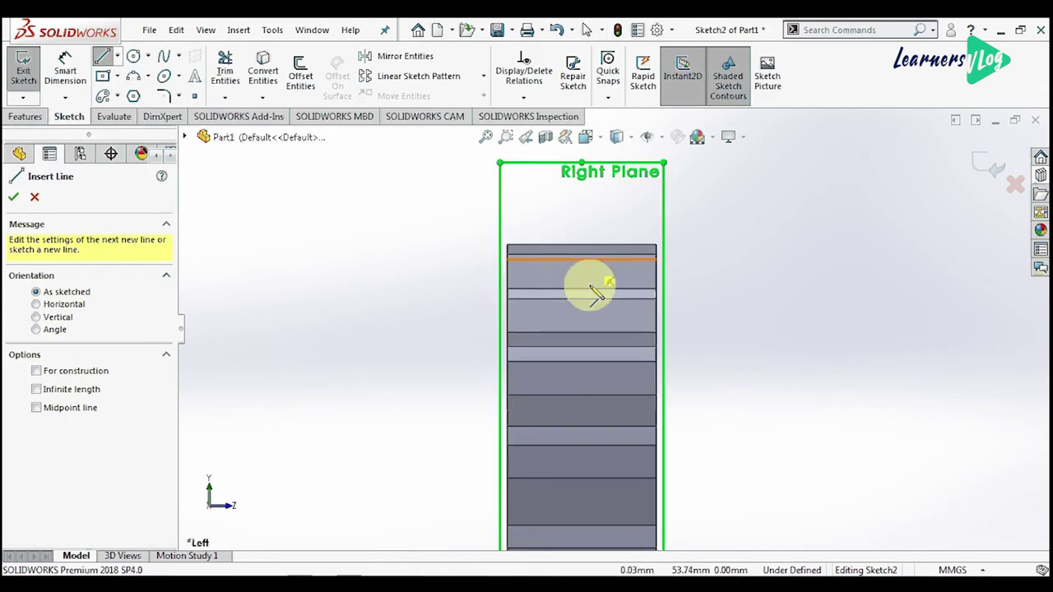
pyautogui.scroll(-1, 591, 290)
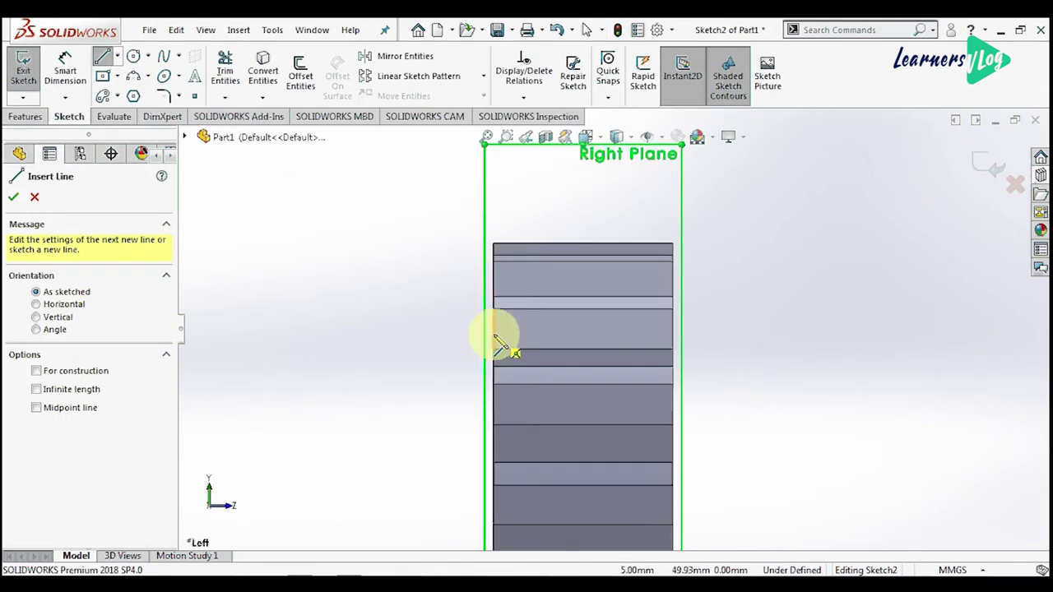
pyautogui.moveTo(494, 336); pyautogui.dragTo(494, 341)
pyautogui.press('Escape')
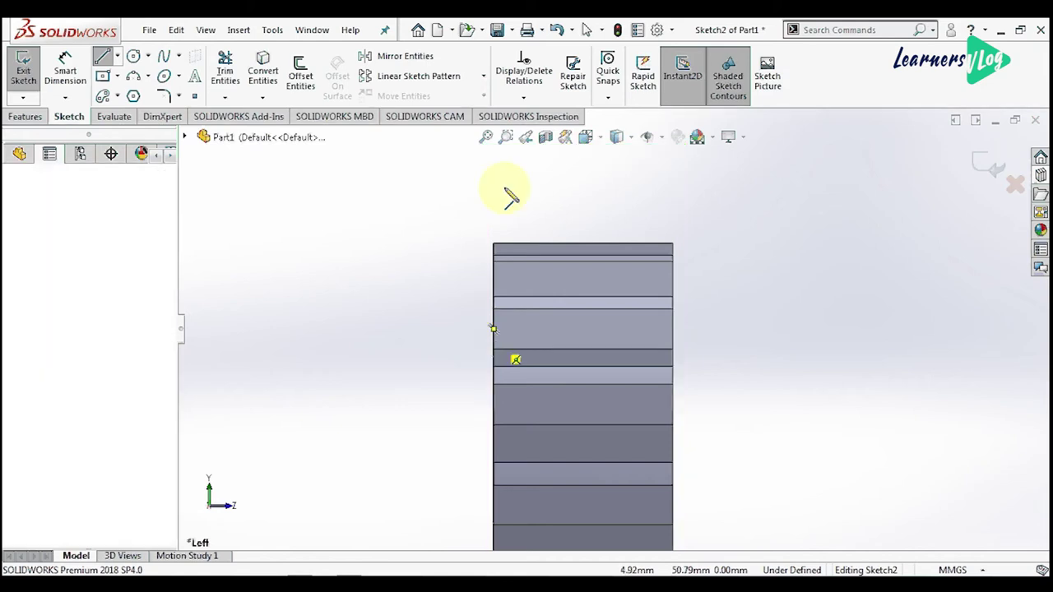
pyautogui.click(493, 329)
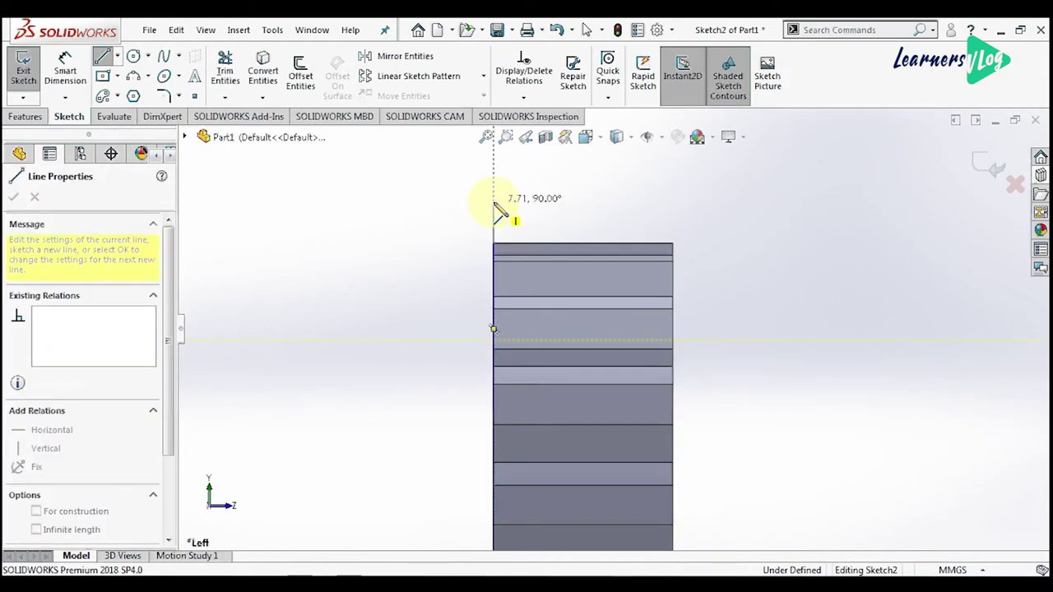
pyautogui.click(494, 202)
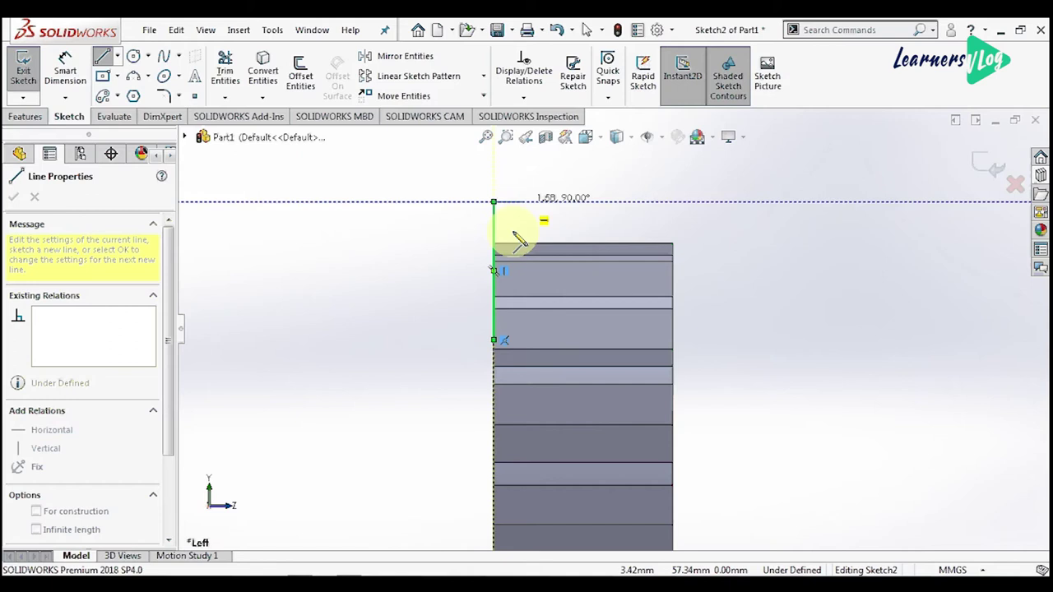
pyautogui.click(521, 201)
pyautogui.click(494, 340)
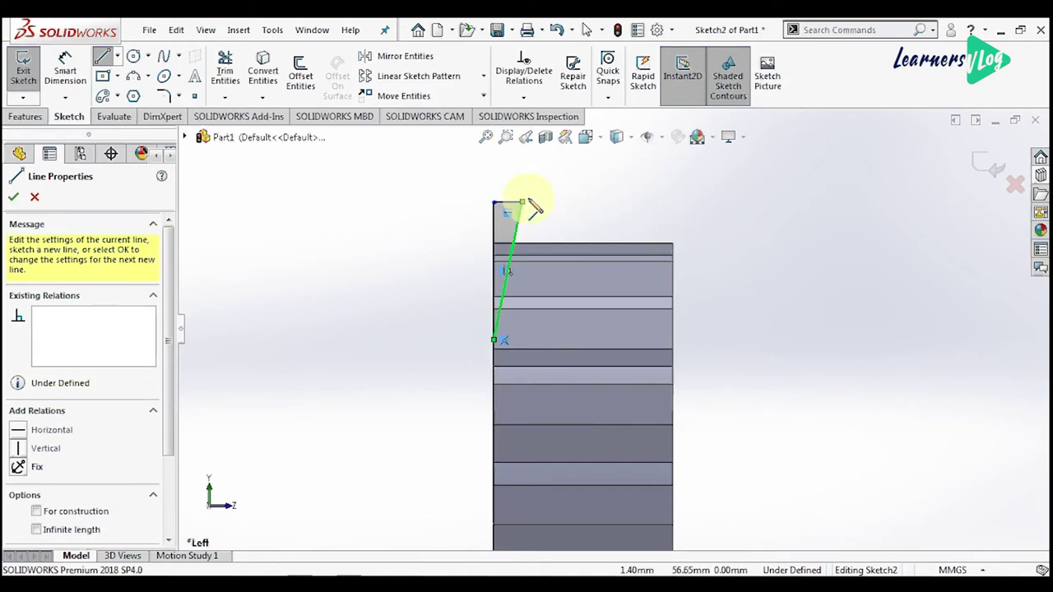
pyautogui.press('Escape')
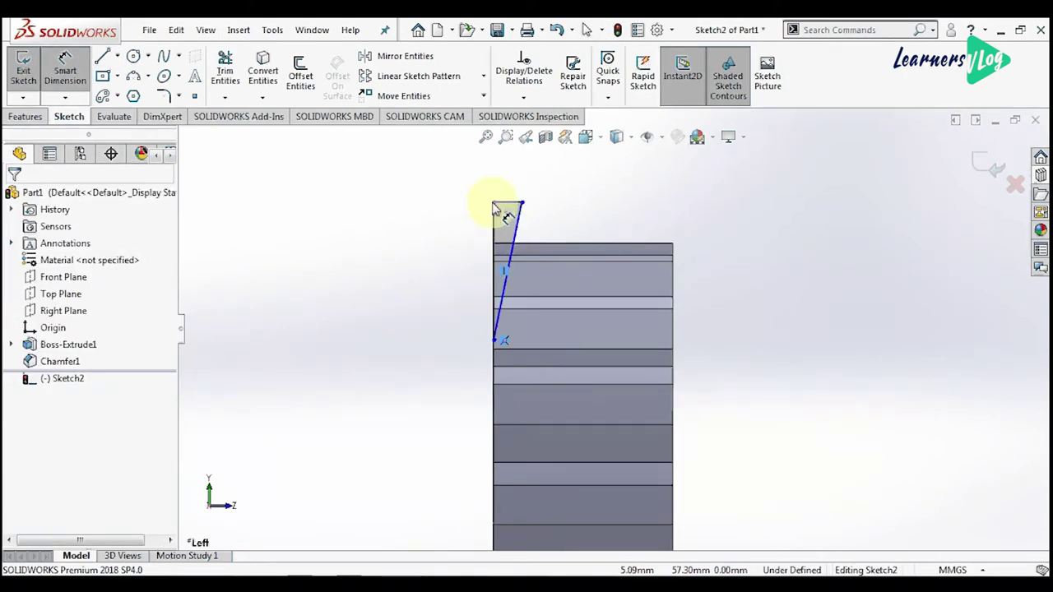
# Dimension the profile's bottom point 6.00 mm below the shaft's top edge
pyautogui.click(533, 247)
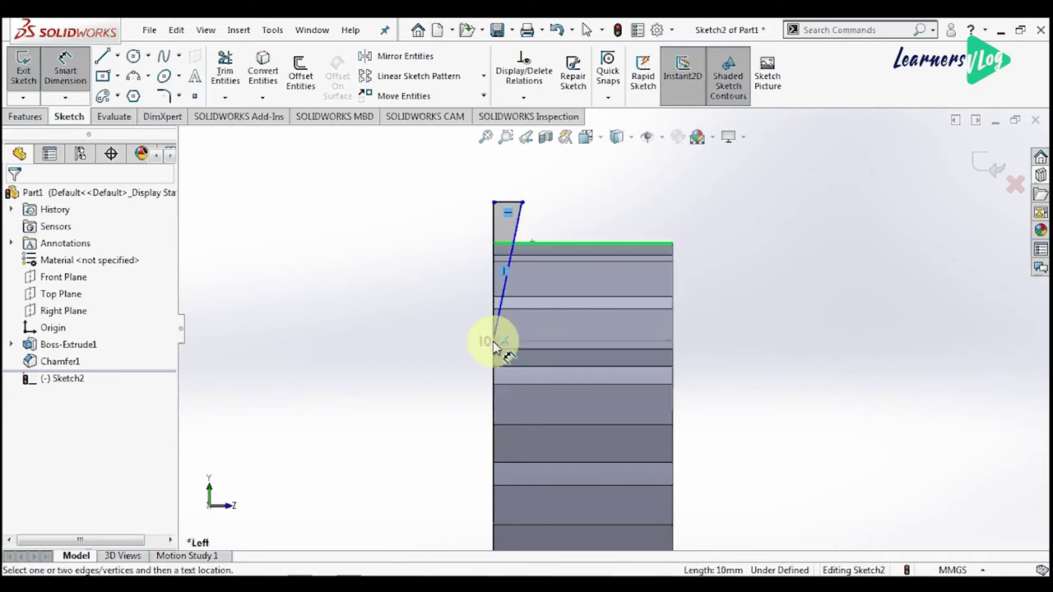
pyautogui.click(494, 341)
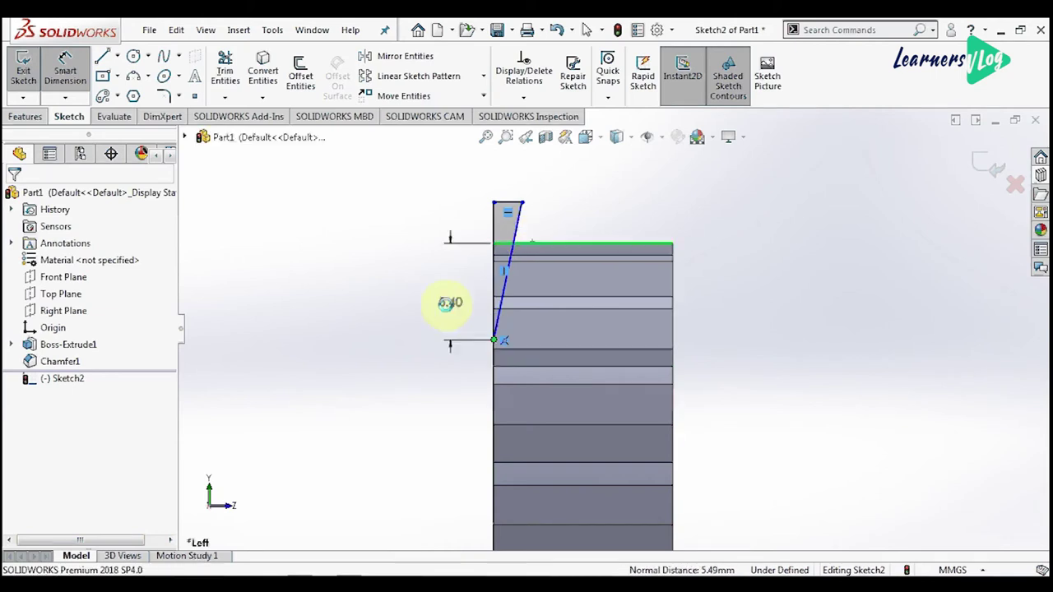
pyautogui.click(449, 303)
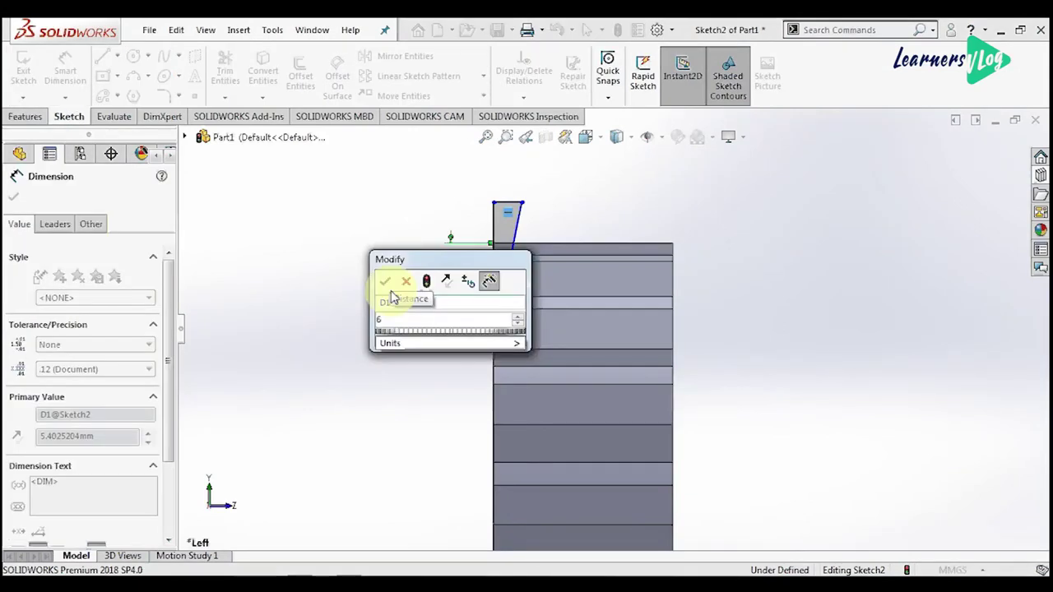
pyautogui.click(391, 213)
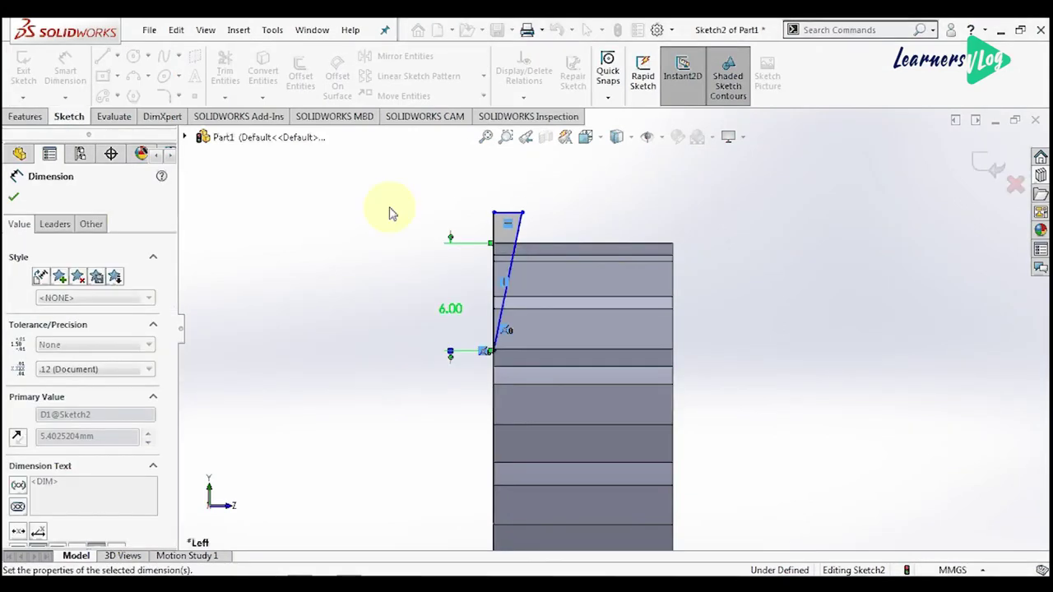
pyautogui.click(495, 216)
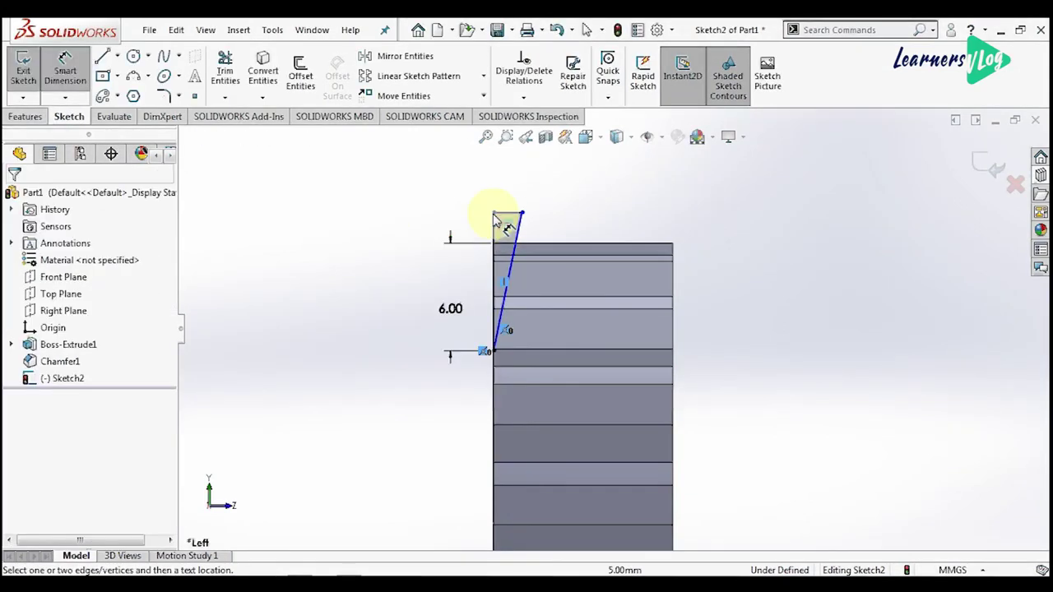
# Set the profile's top line to 1.00 mm and its height above the edge to 1.00 mm
pyautogui.click(508, 213)
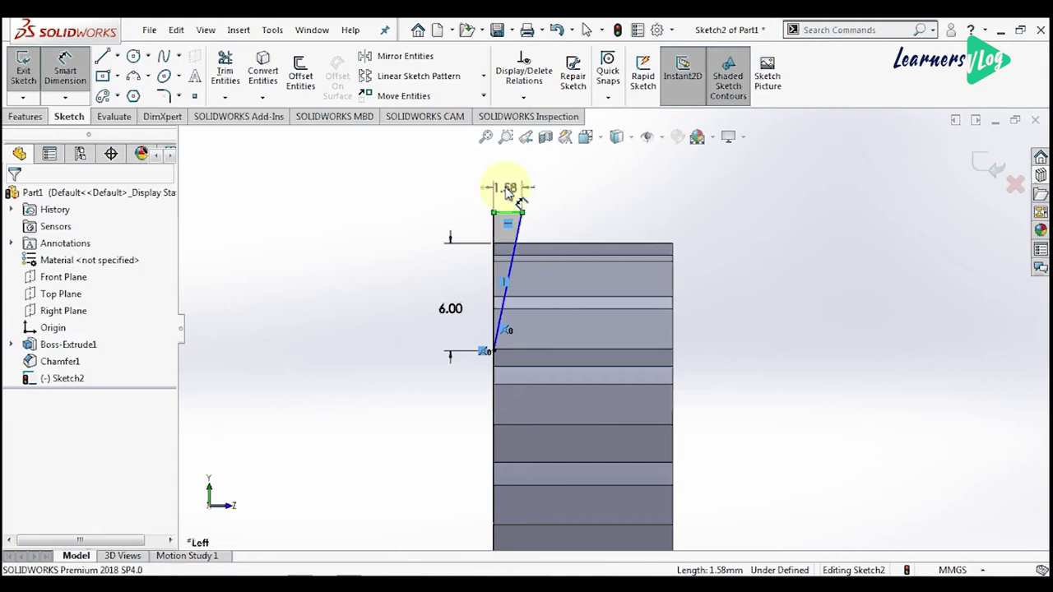
pyautogui.click(507, 189)
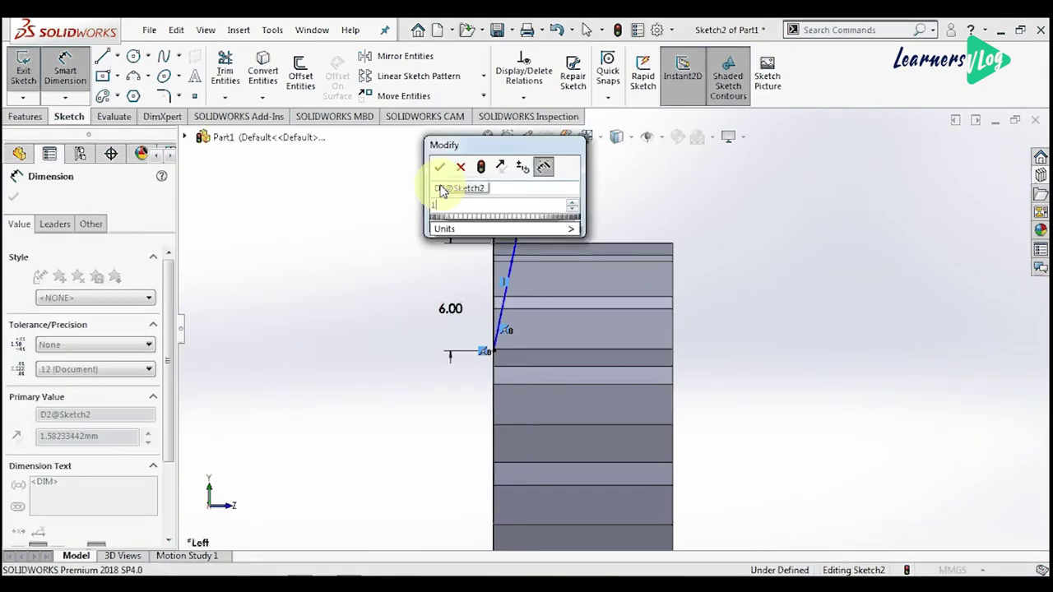
pyautogui.press('Return')
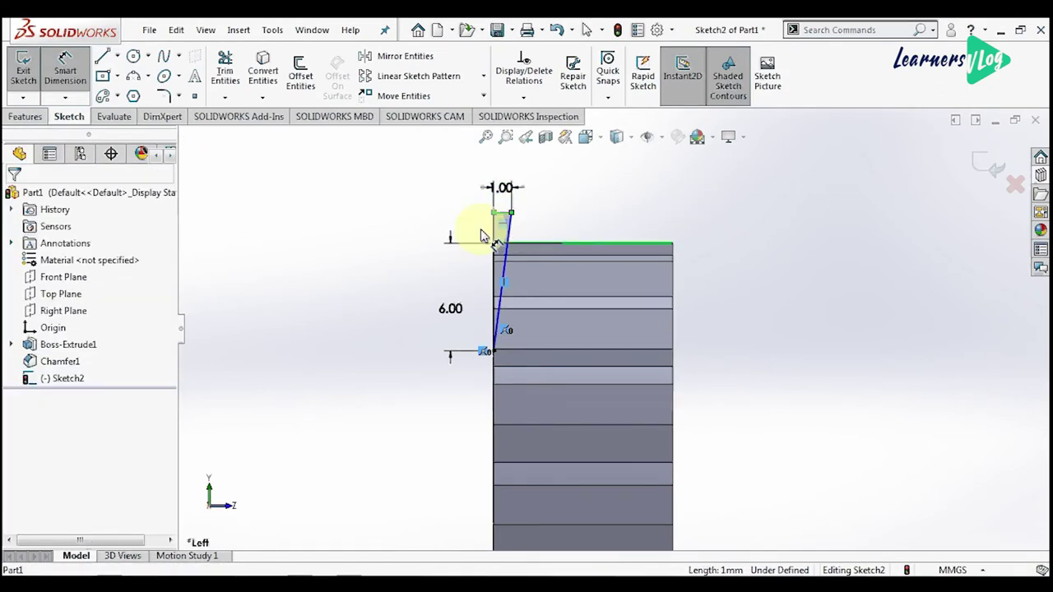
pyautogui.click(483, 237)
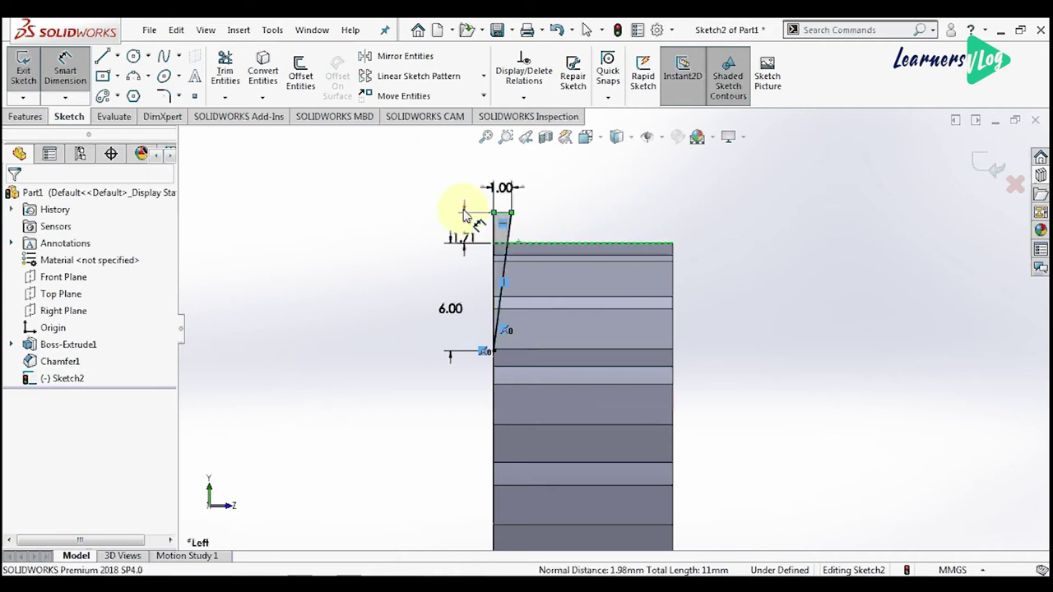
pyautogui.click(464, 214)
pyautogui.write('1')
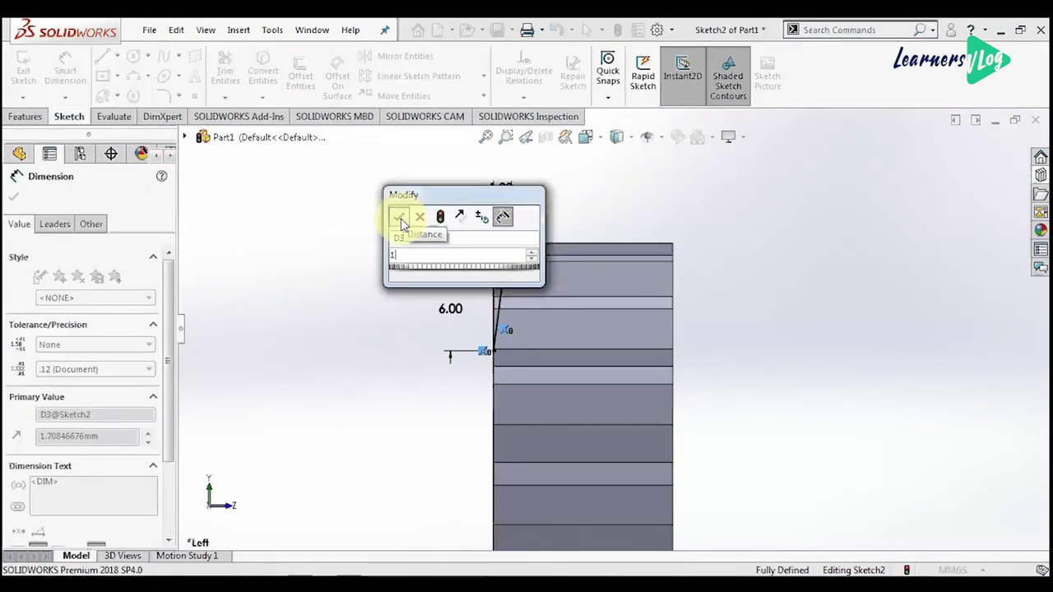
pyautogui.click(399, 216)
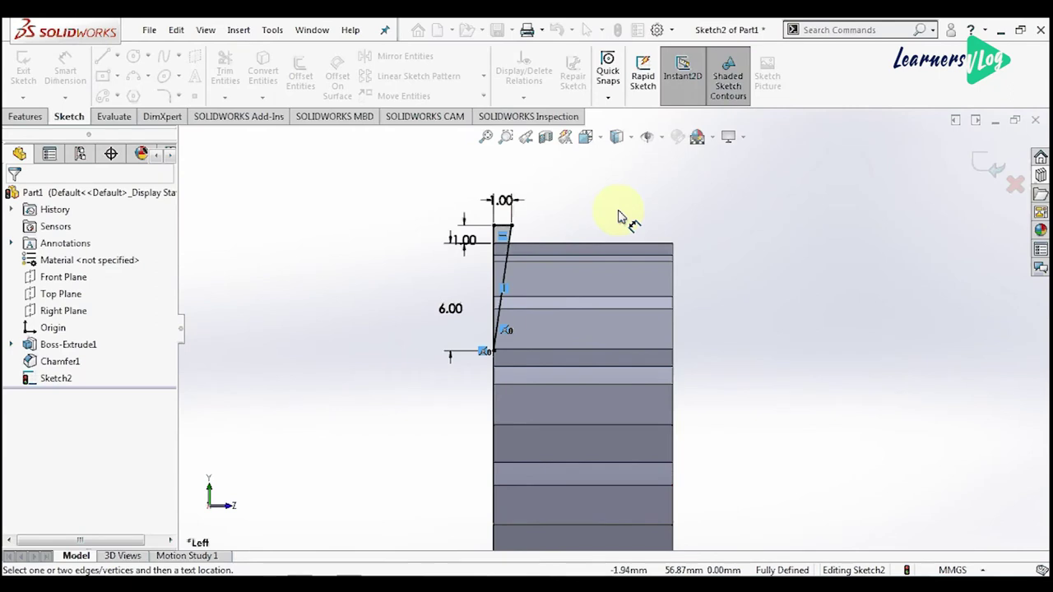
pyautogui.press('Escape')
# Draw a vertical line down the shaft's middle and a short horizontal line at its bottom
pyautogui.click(104, 59)
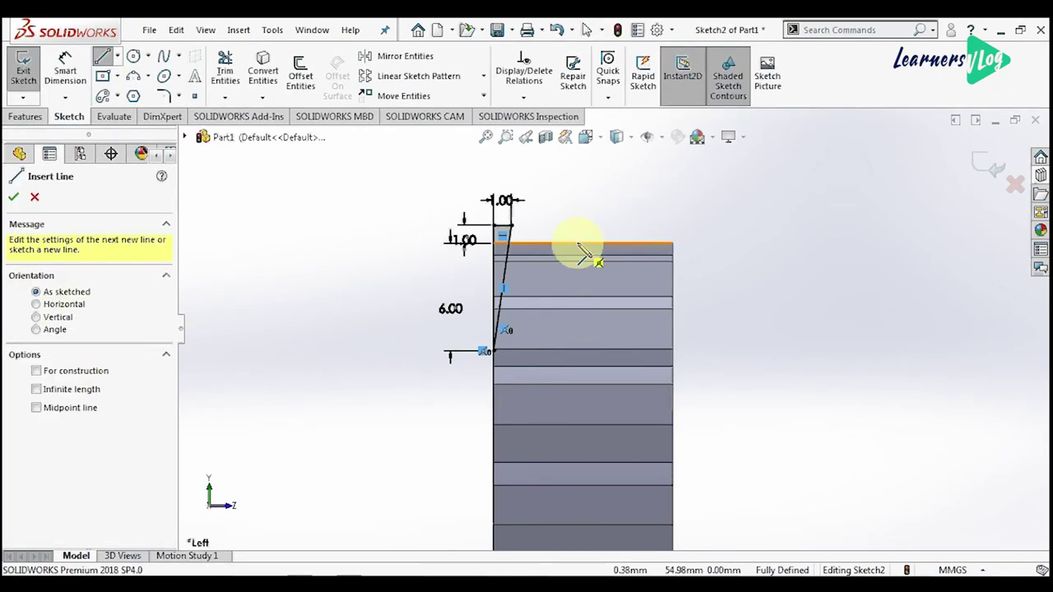
pyautogui.click(580, 244)
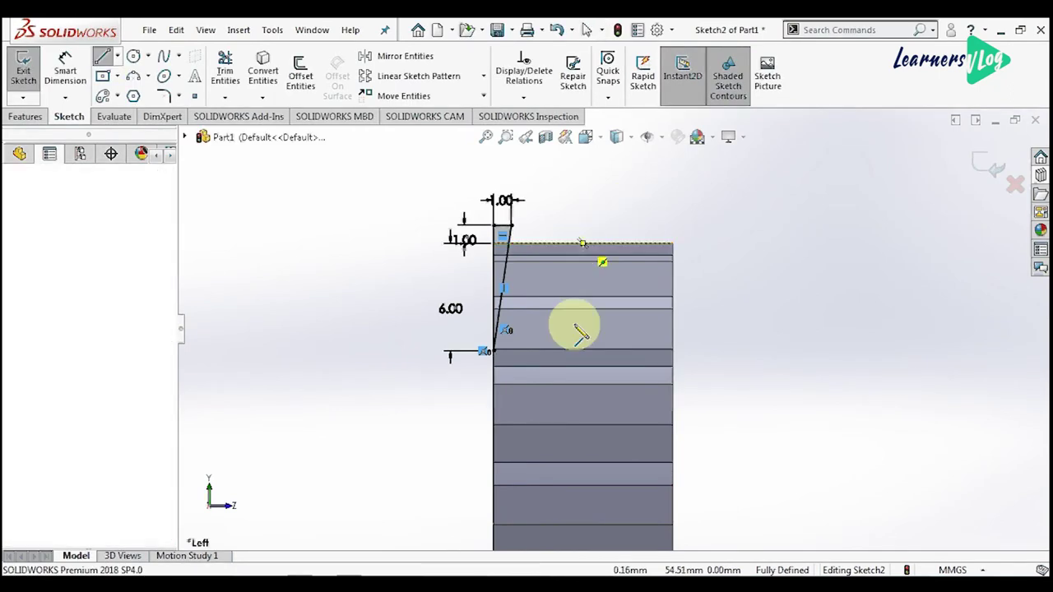
pyautogui.click(581, 305)
pyautogui.scroll(3, 581, 333)
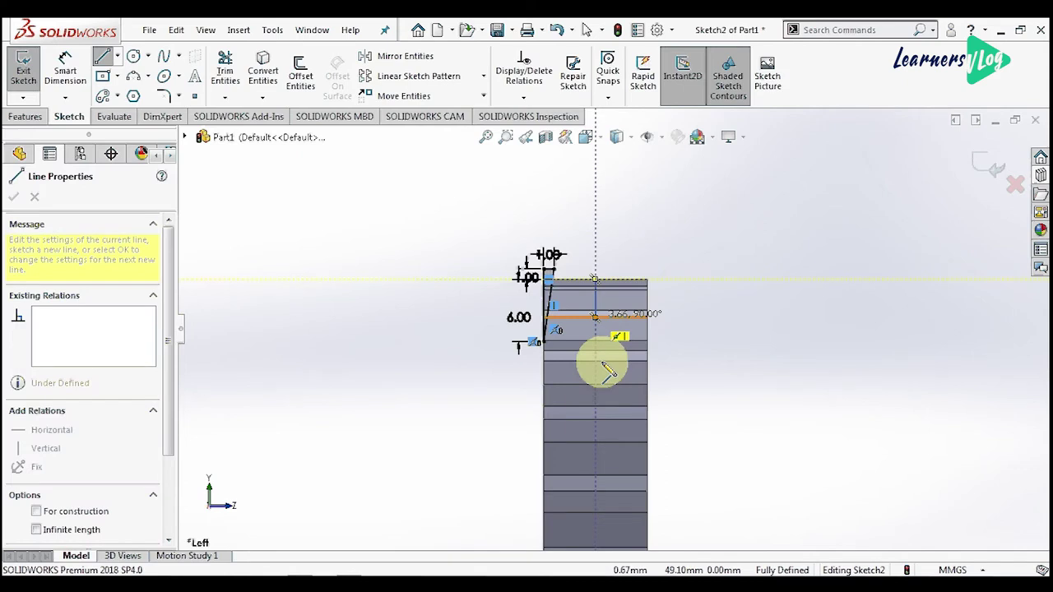
pyautogui.scroll(5, 609, 354)
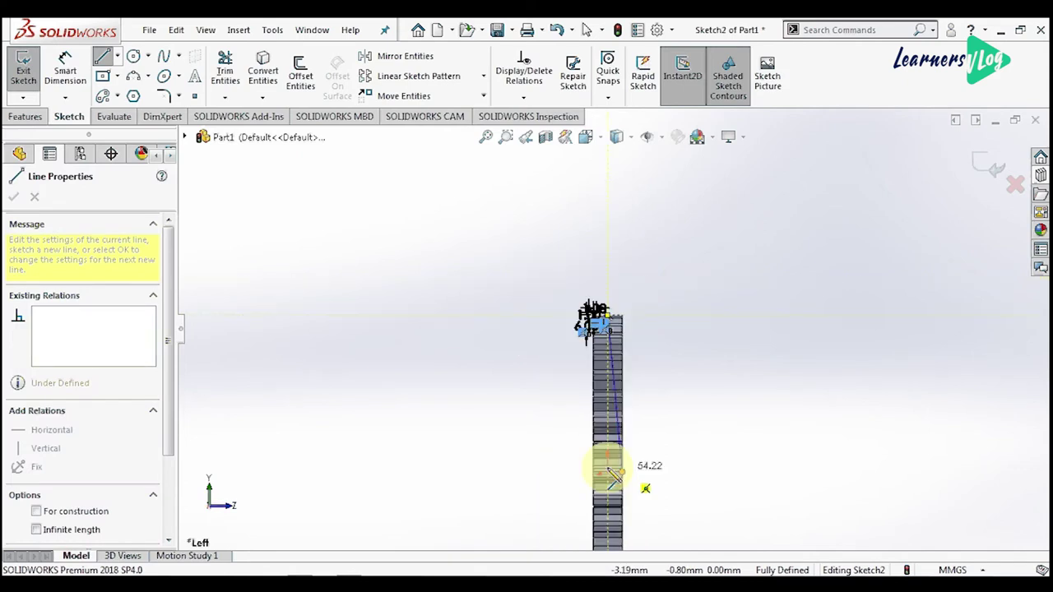
pyautogui.scroll(-1, 612, 475)
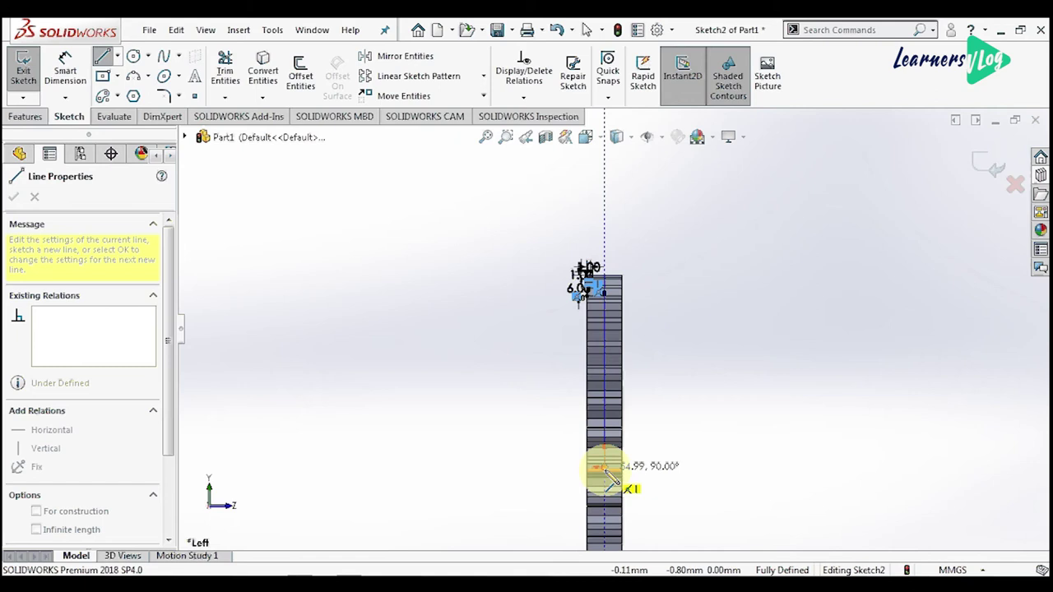
pyautogui.scroll(-1, 606, 473)
pyautogui.click(606, 452)
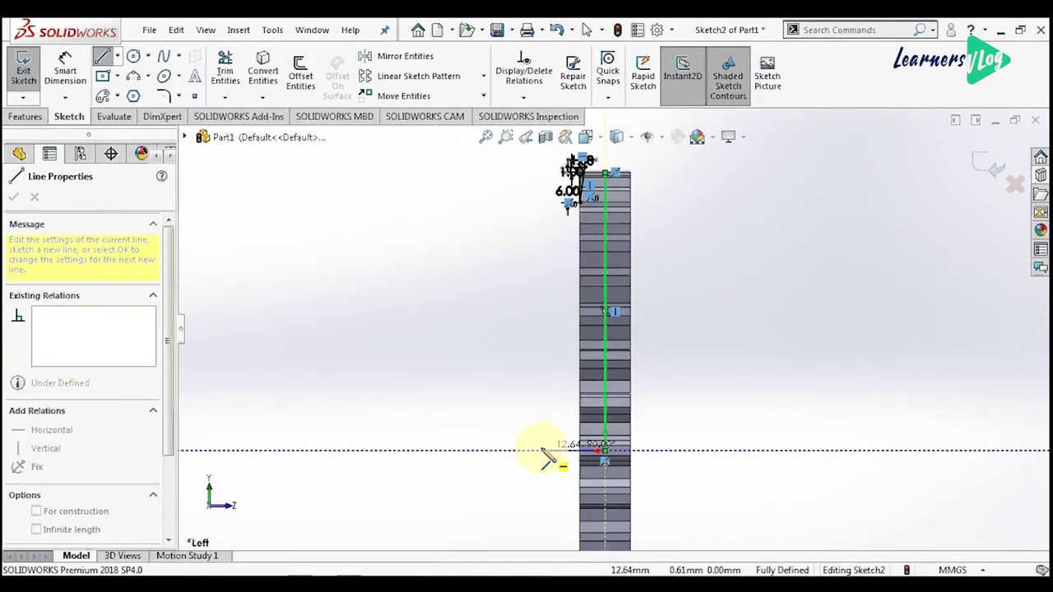
pyautogui.click(542, 451)
pyautogui.press('Escape')
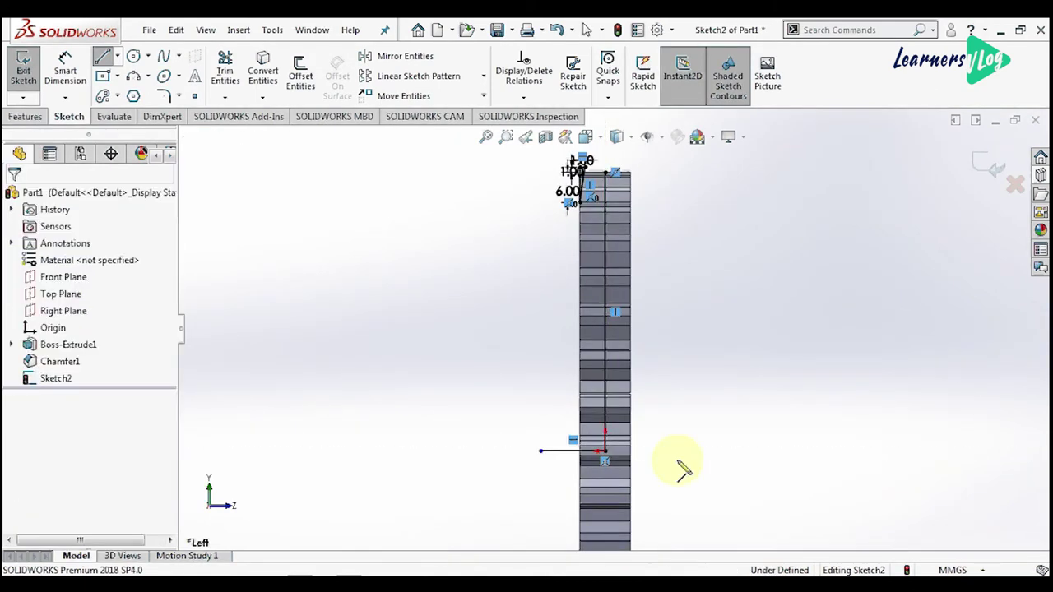
# Make both new lines construction geometry and select the three profile lines for mirroring
pyautogui.press('Escape')
pyautogui.moveTo(682, 468); pyautogui.dragTo(567, 444)
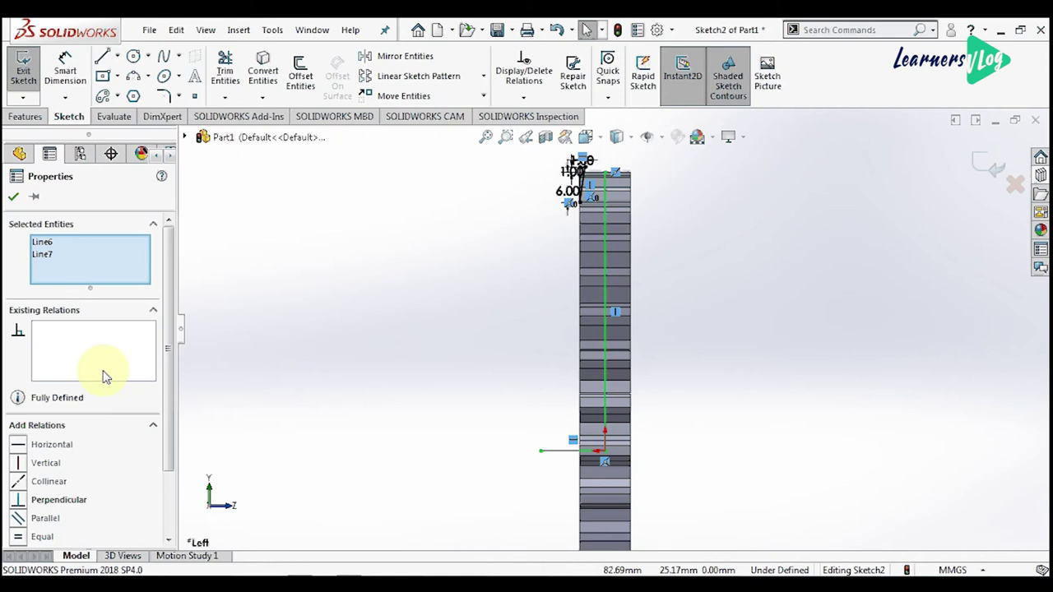
pyautogui.scroll(-2, 158, 479)
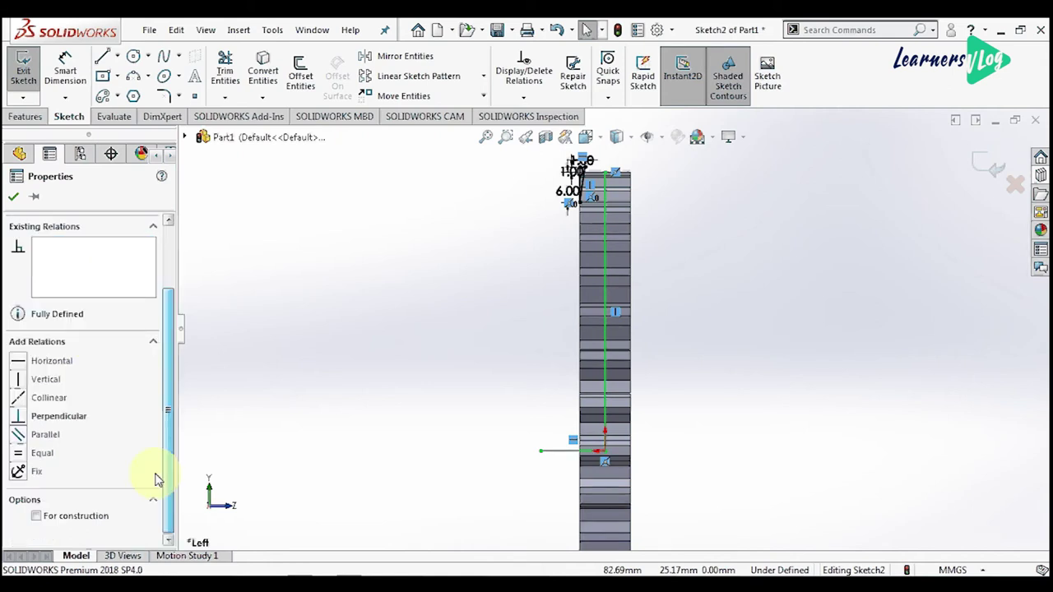
pyautogui.click(36, 516)
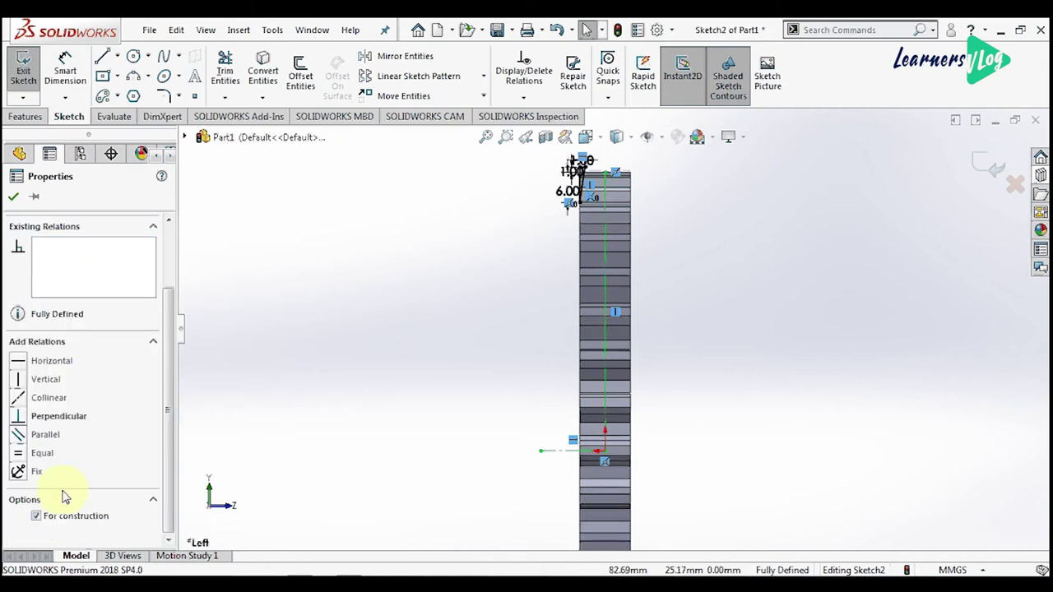
pyautogui.click(400, 289)
pyautogui.scroll(-3, 605, 181)
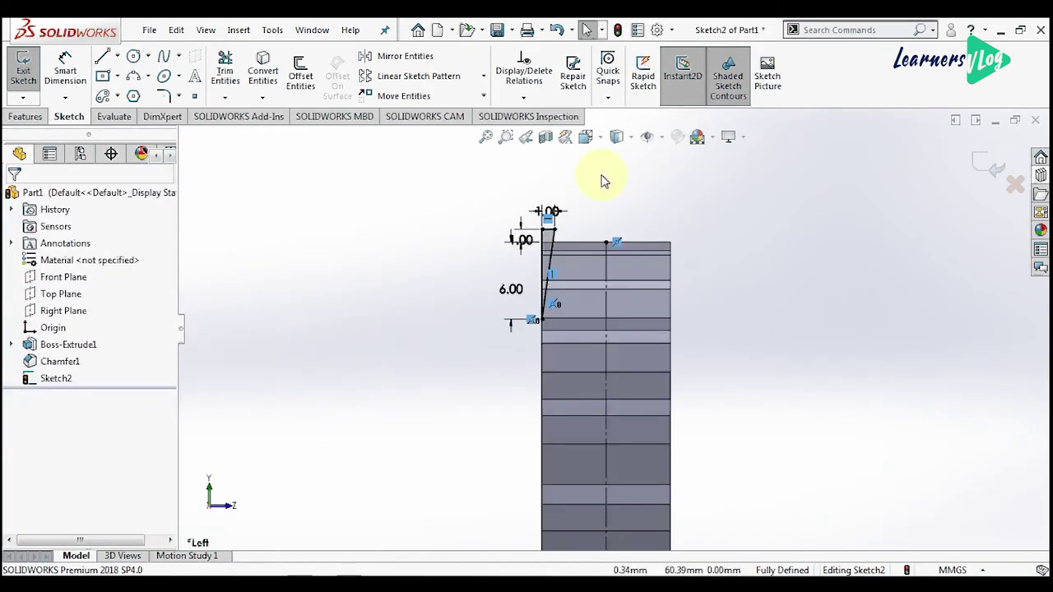
pyautogui.moveTo(596, 205); pyautogui.dragTo(496, 325)
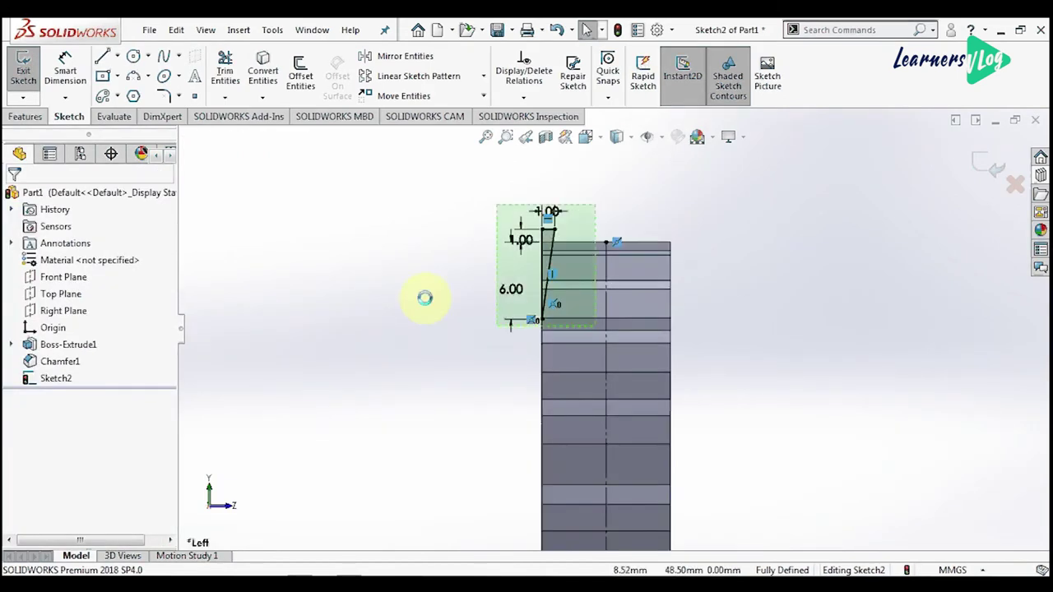
pyautogui.click(395, 59)
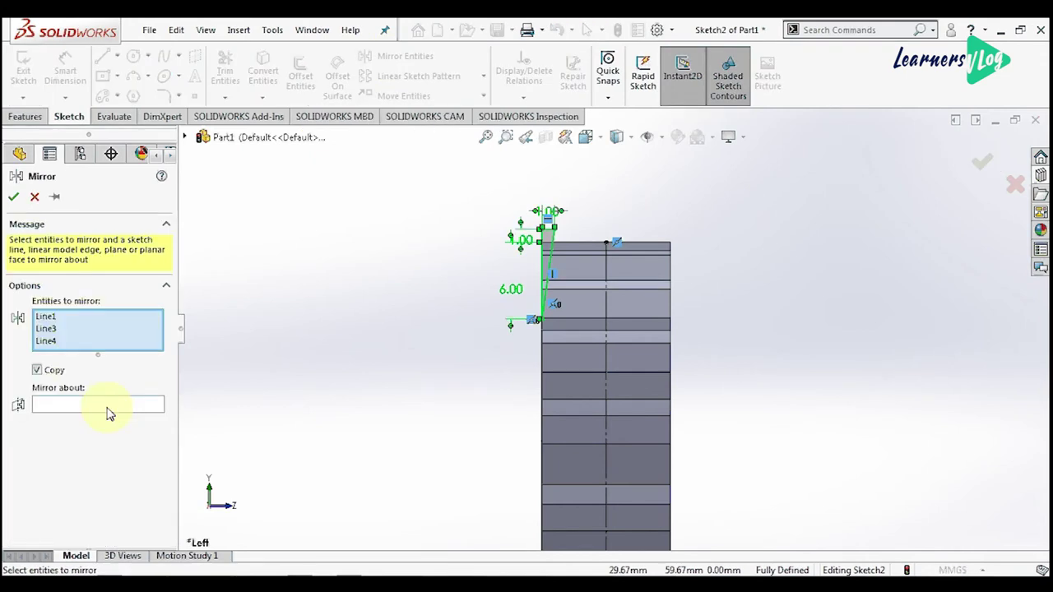
# Mirror the three profile lines about the vertical centre line
pyautogui.click(111, 407)
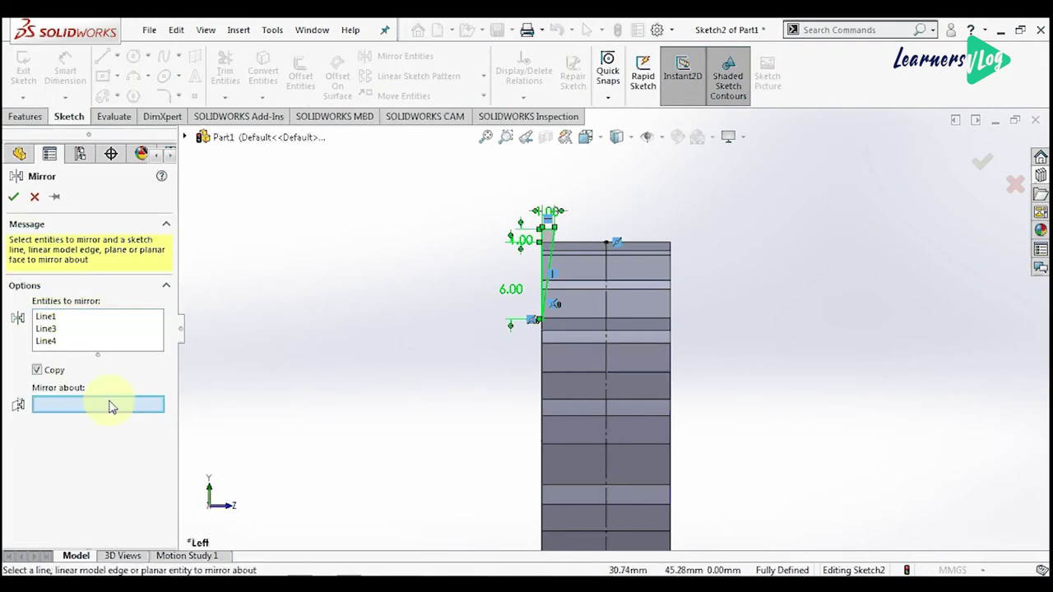
pyautogui.click(606, 350)
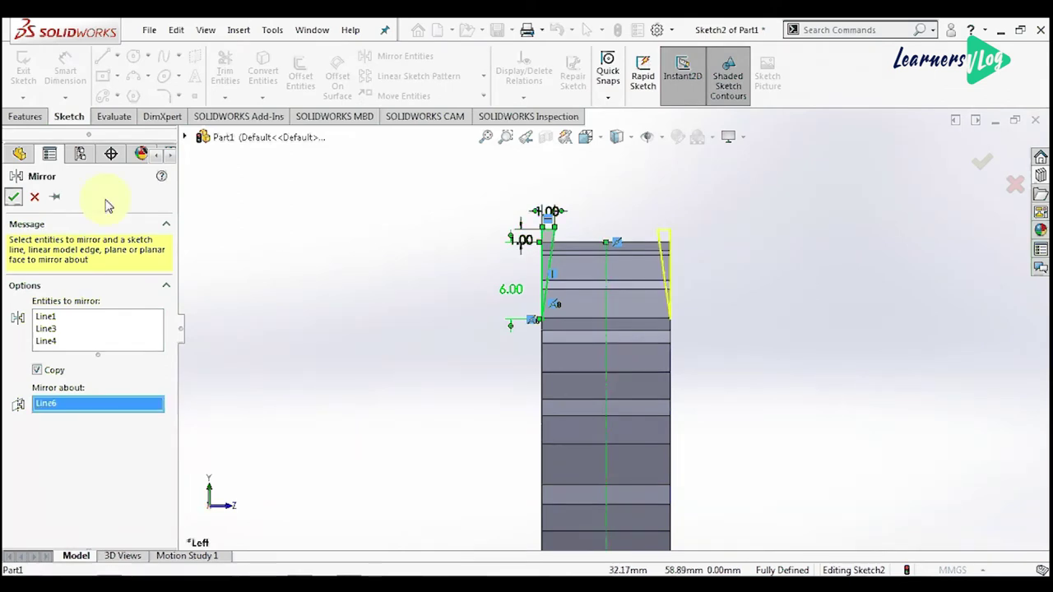
pyautogui.press('Return')
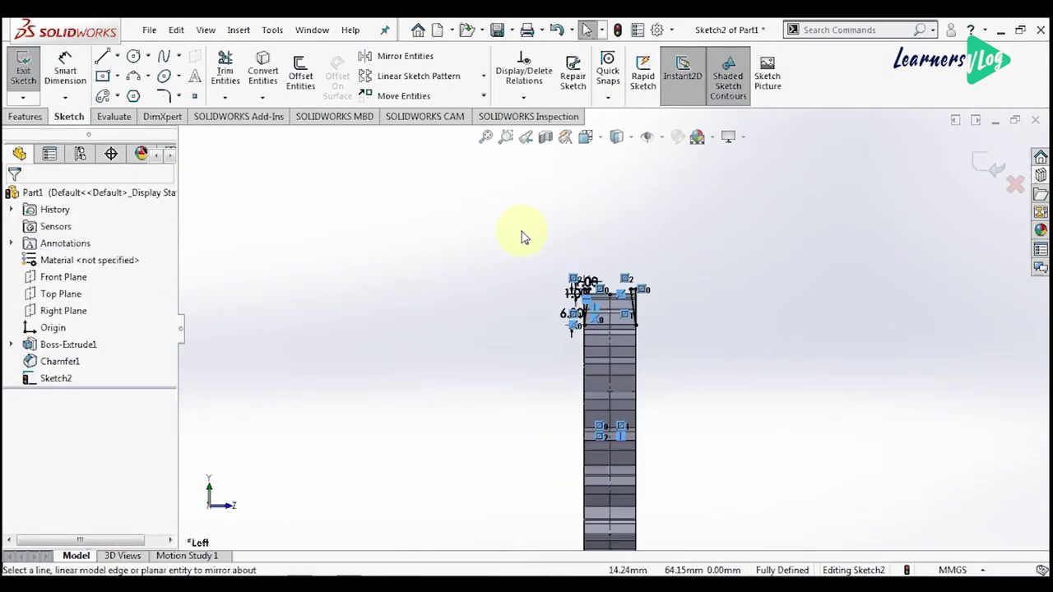
pyautogui.scroll(-1, 656, 399)
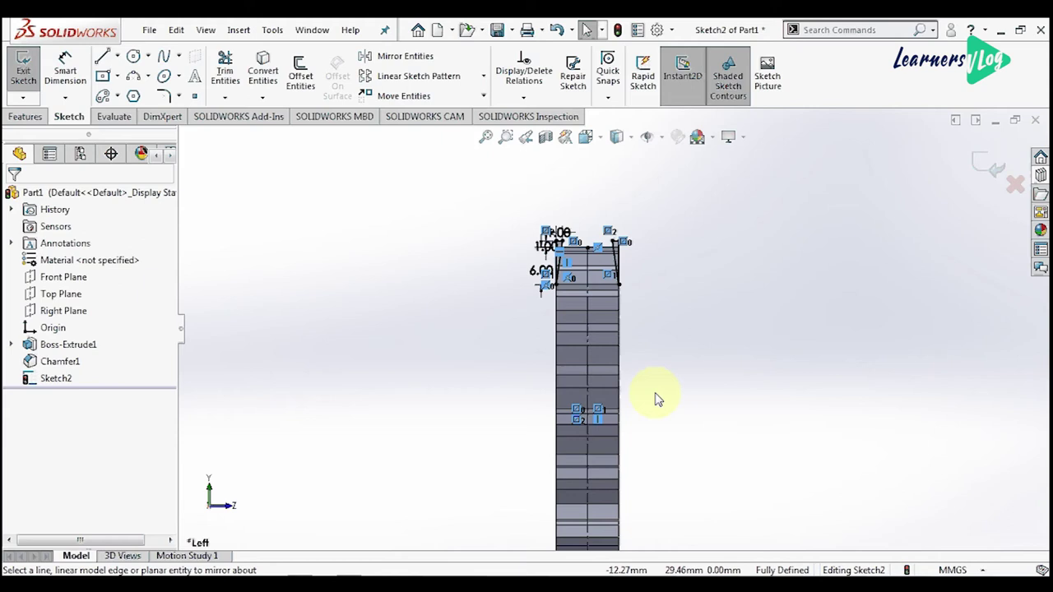
pyautogui.scroll(2, 625, 382)
pyautogui.scroll(1, 106, 121)
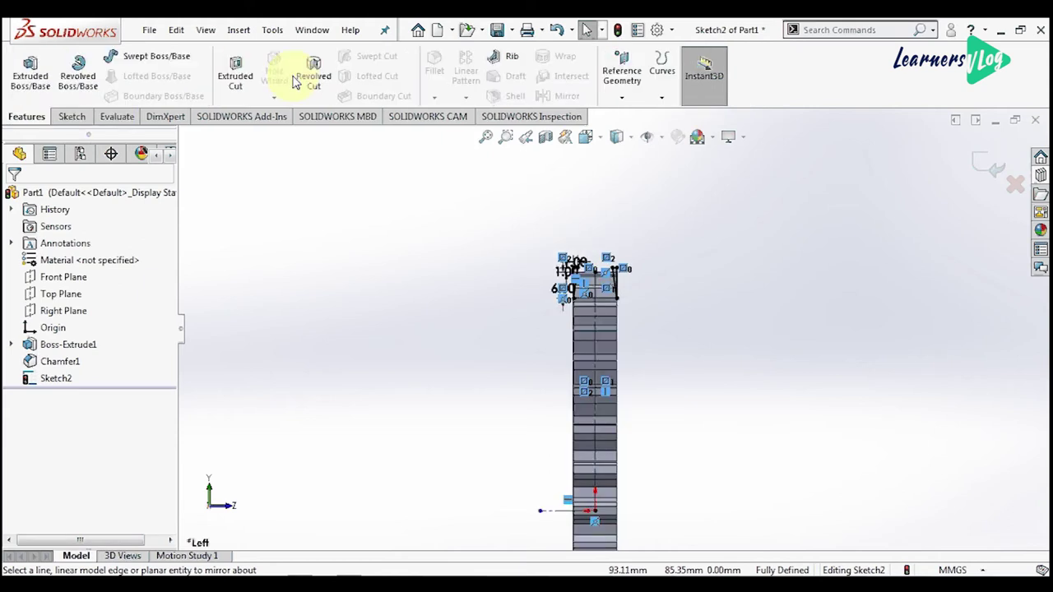
# Revolve-cut the sketch around the centerline as Cut-Revolve1 and orbit to view it in 3D
pyautogui.click(298, 79)
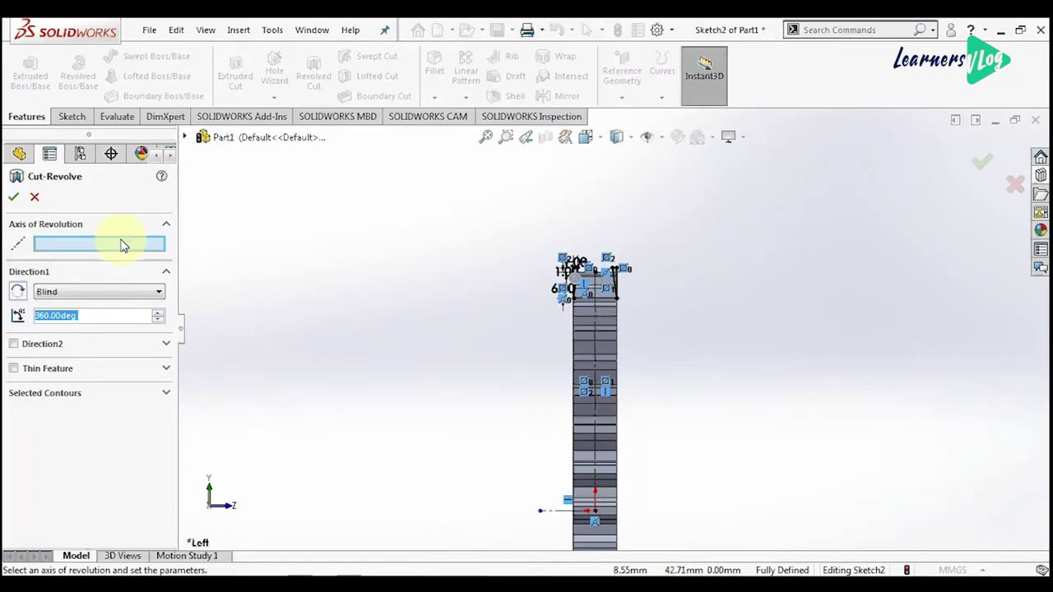
pyautogui.click(547, 510)
pyautogui.press('Return')
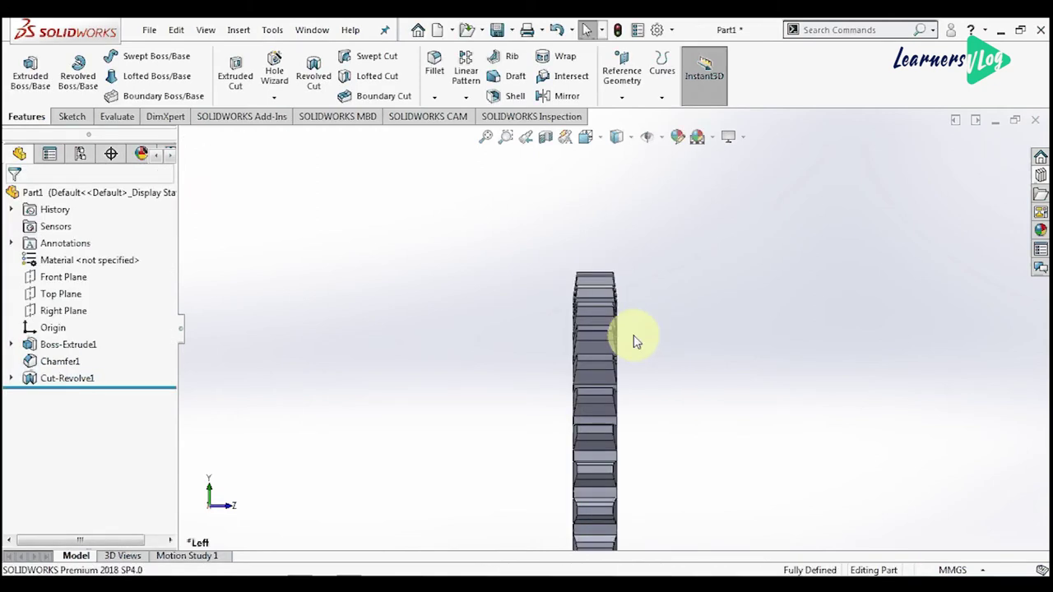
pyautogui.moveTo(634, 340)
pyautogui.mouseDown(button='middle')
pyautogui.moveTo(681, 397)
pyautogui.moveTo(614, 355)
pyautogui.moveTo(561, 340)
pyautogui.moveTo(894, 368)
pyautogui.mouseUp(button='middle')
pyautogui.scroll(-5, 615, 356)
pyautogui.scroll(2, 894, 368)
# Show the gear in isometric view and save it as 'spur gear', replacing the existing file
pyautogui.hotkey('ctrl', '7')
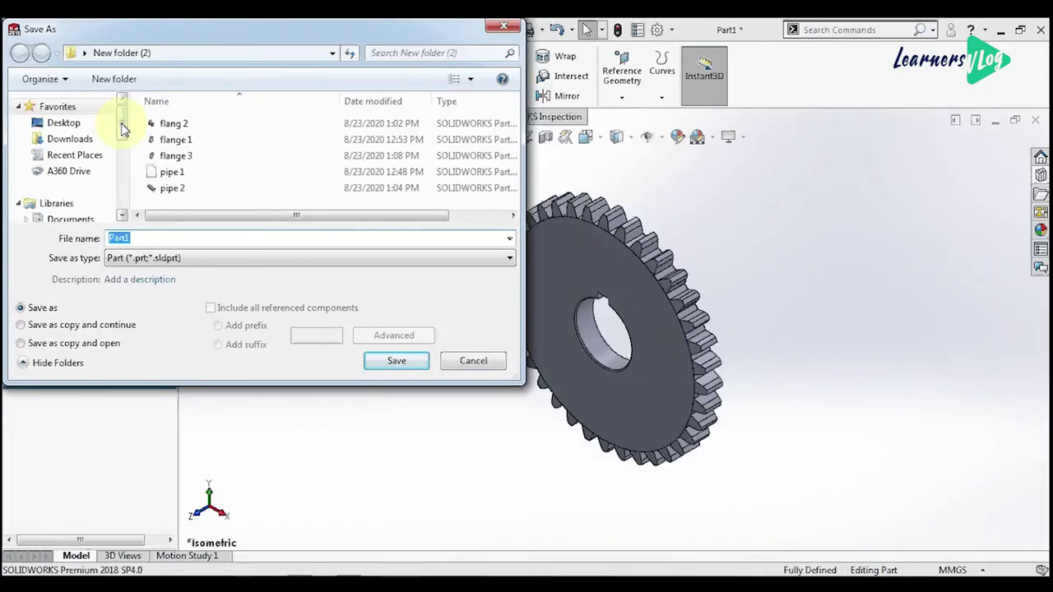
pyautogui.click(119, 124)
pyautogui.write('sp')
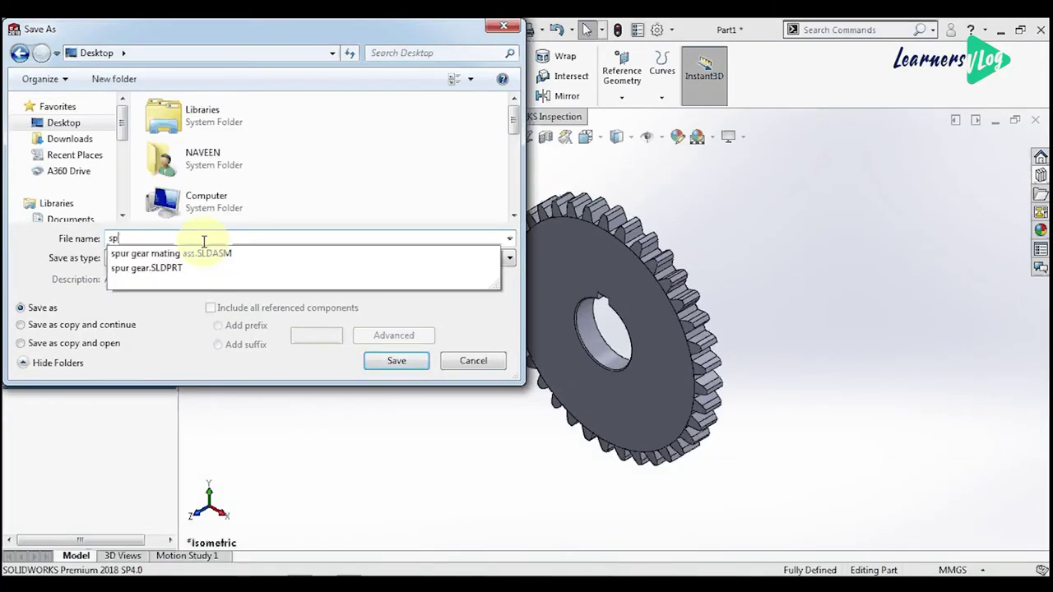
pyautogui.write('ur g')
pyautogui.write('ear')
pyautogui.click(383, 364)
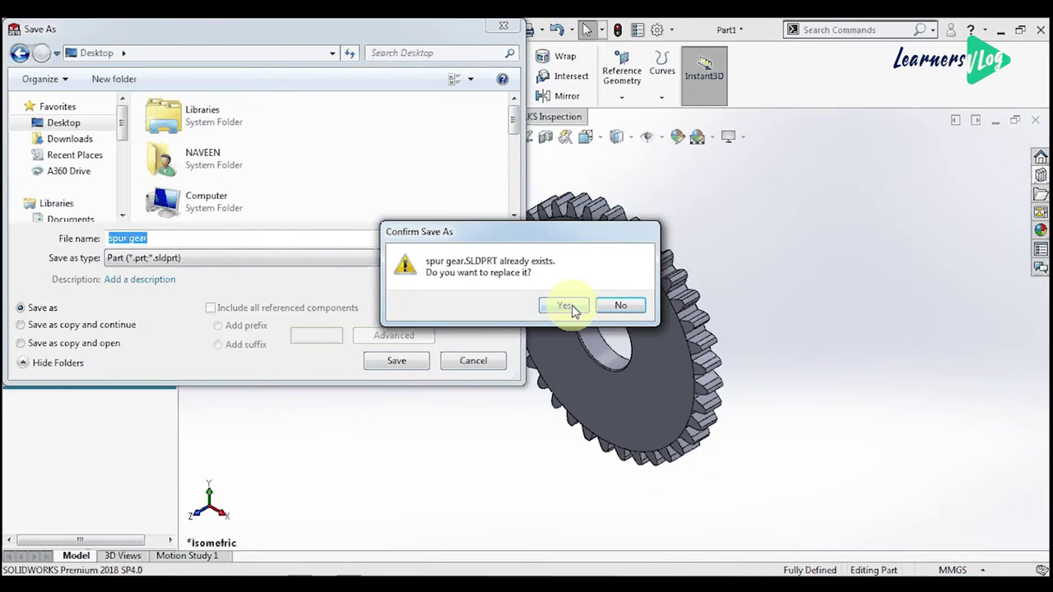
pyautogui.click(568, 306)
pyautogui.moveTo(70, 139)
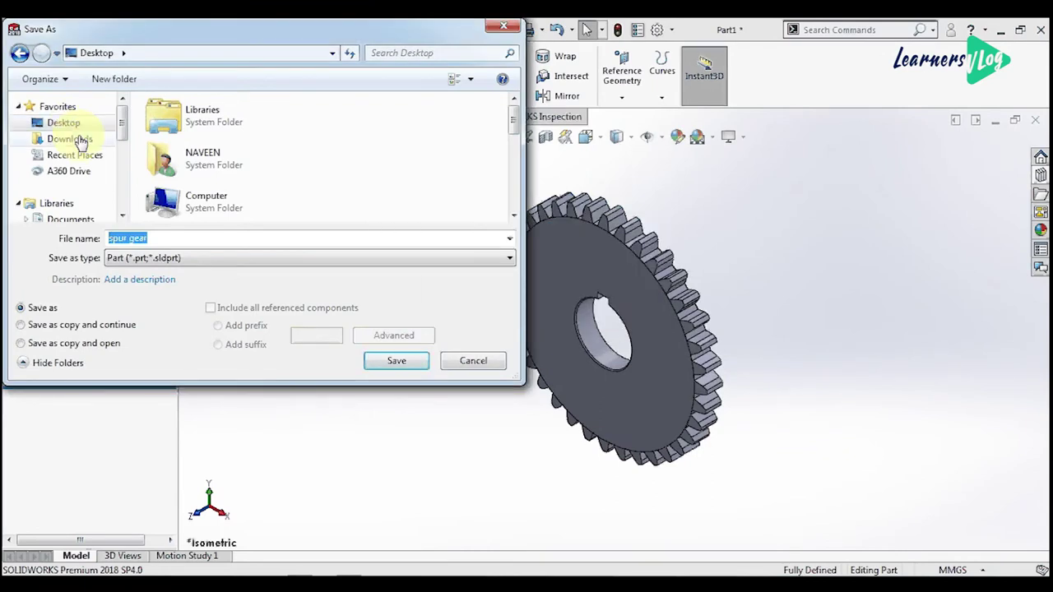
pyautogui.click(80, 140)
pyautogui.click(380, 369)
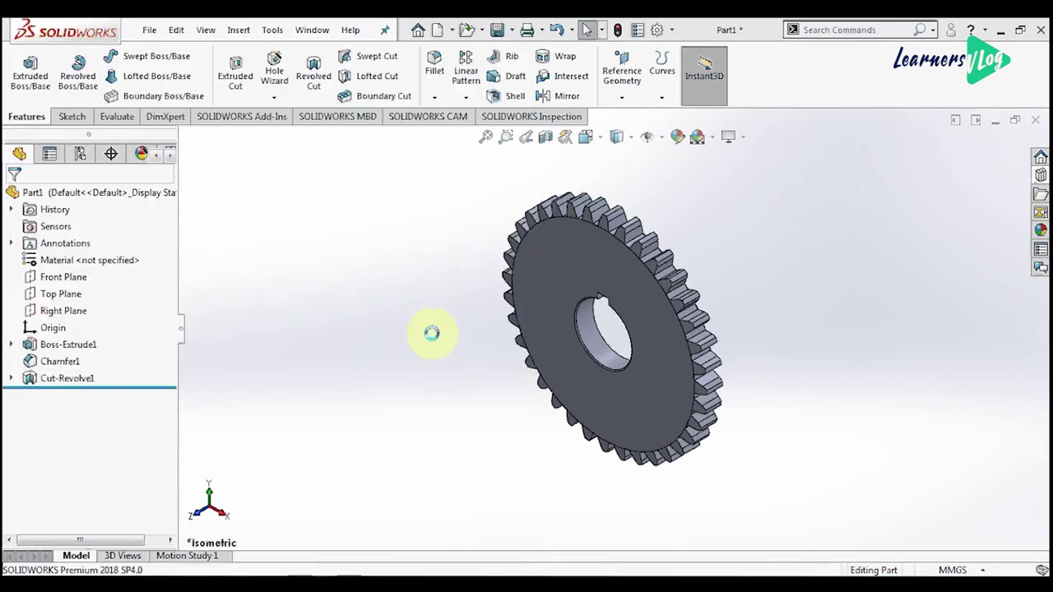
# Close the gear part and create a new part document
pyautogui.click(1037, 121)
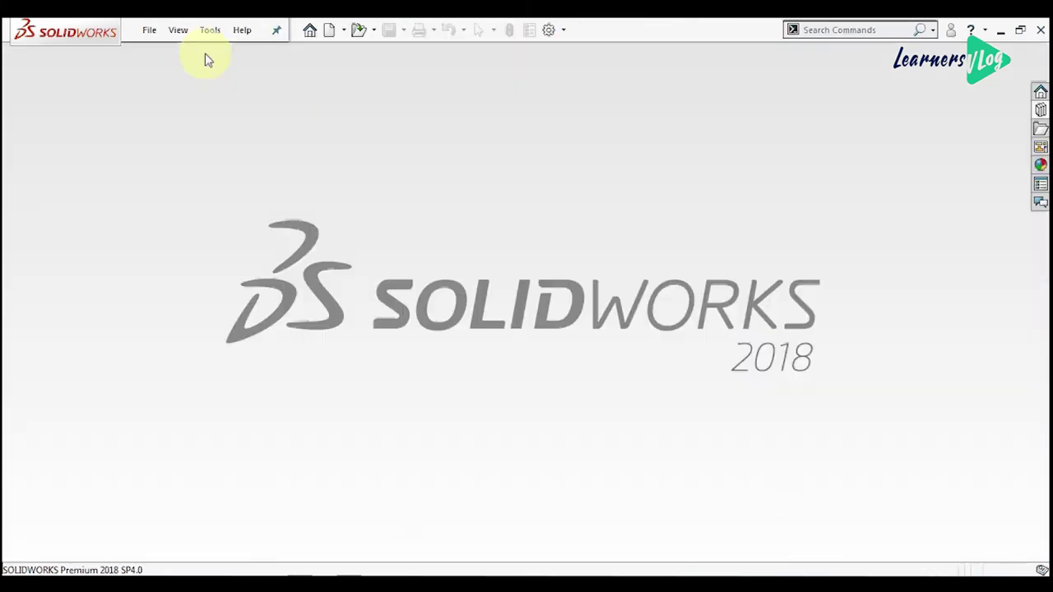
pyautogui.click(149, 30)
pyautogui.click(164, 51)
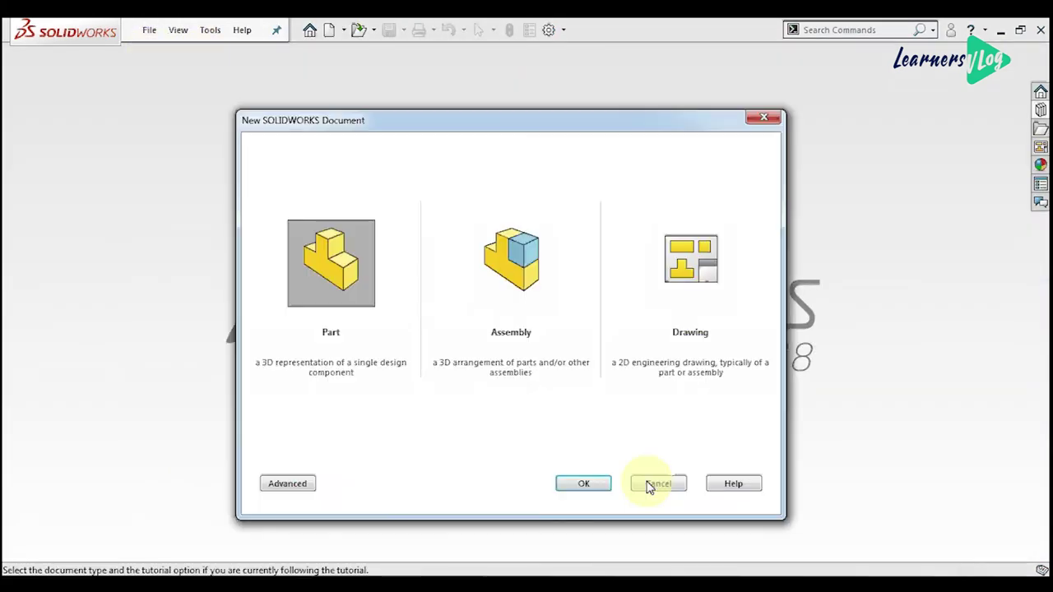
pyautogui.click(569, 482)
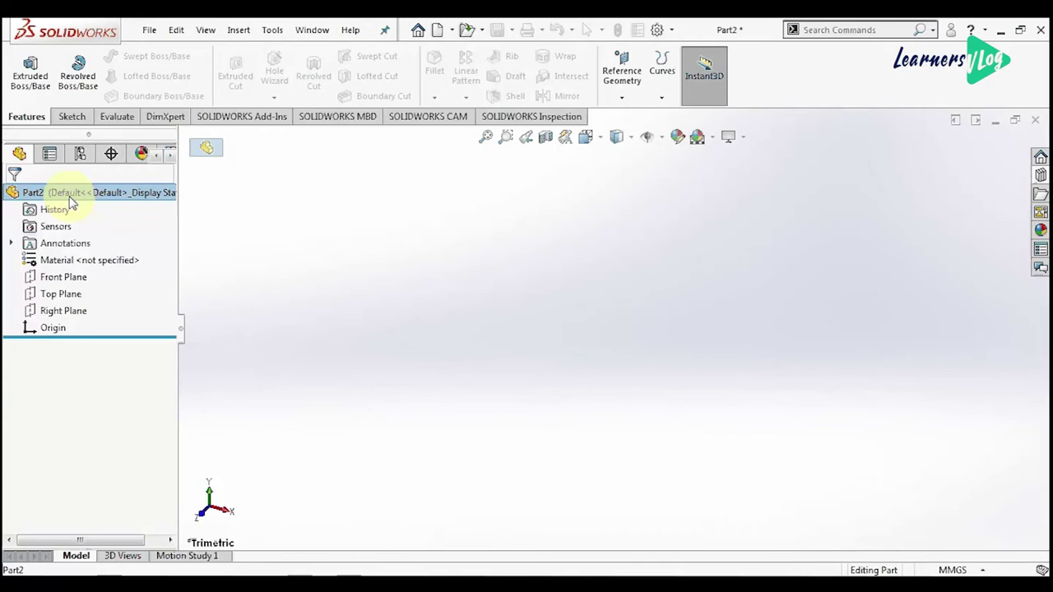
# Sketch a closed stepped outline on the Front Plane, its bottom line centred on the origin
pyautogui.click(70, 206)
pyautogui.click(56, 280)
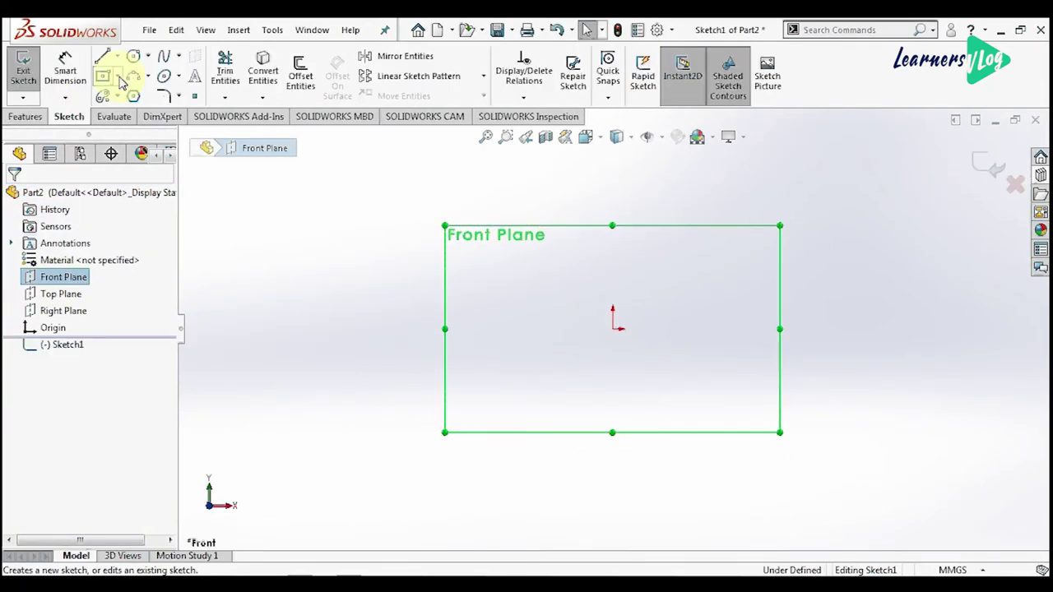
pyautogui.click(117, 56)
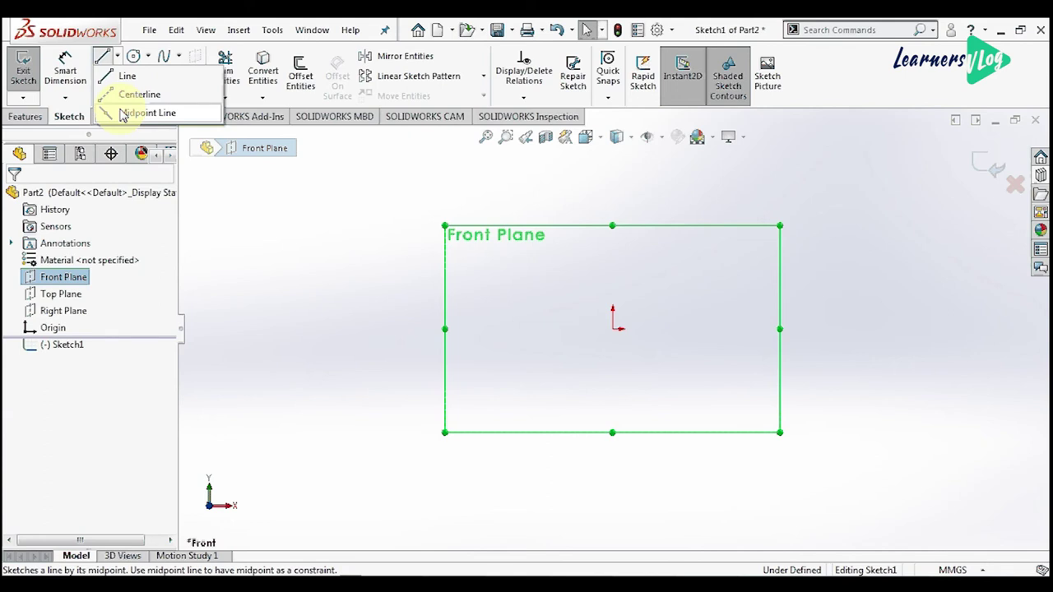
pyautogui.click(141, 112)
pyautogui.click(613, 329)
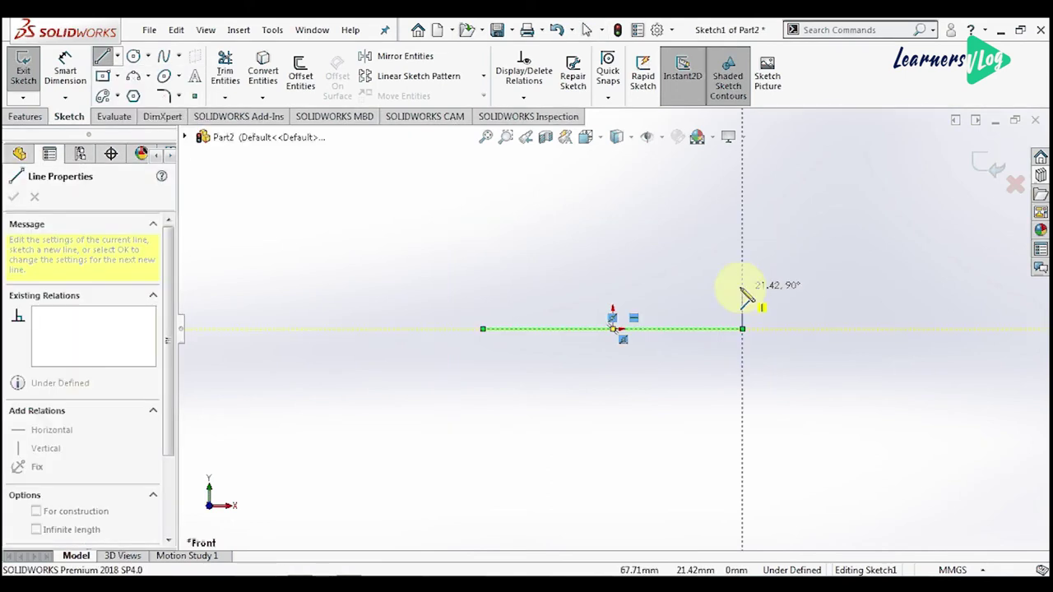
pyautogui.click(742, 281)
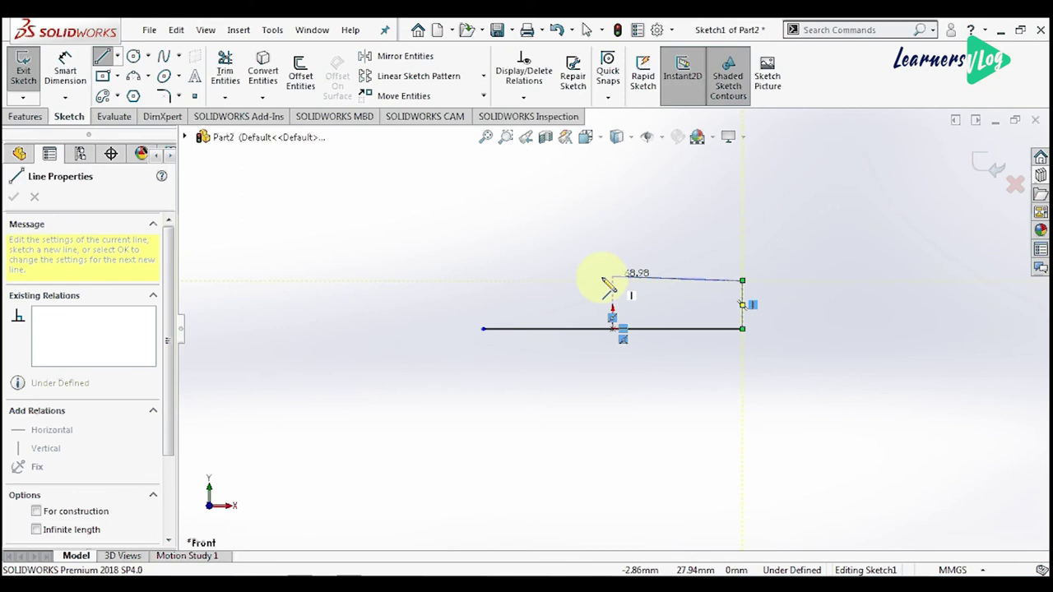
pyautogui.doubleClick(594, 281)
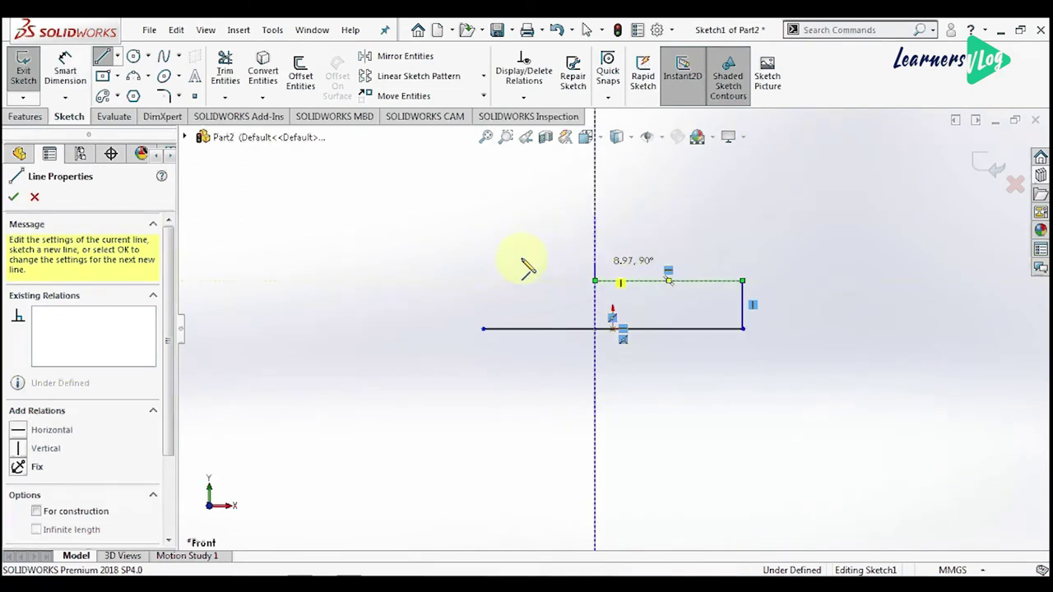
pyautogui.click(483, 264)
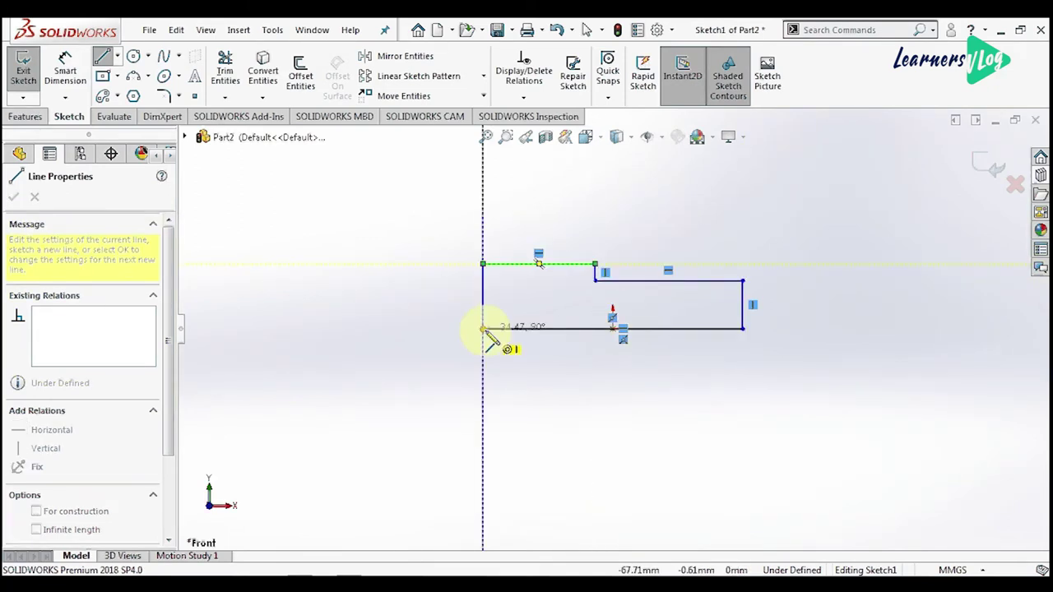
pyautogui.click(484, 329)
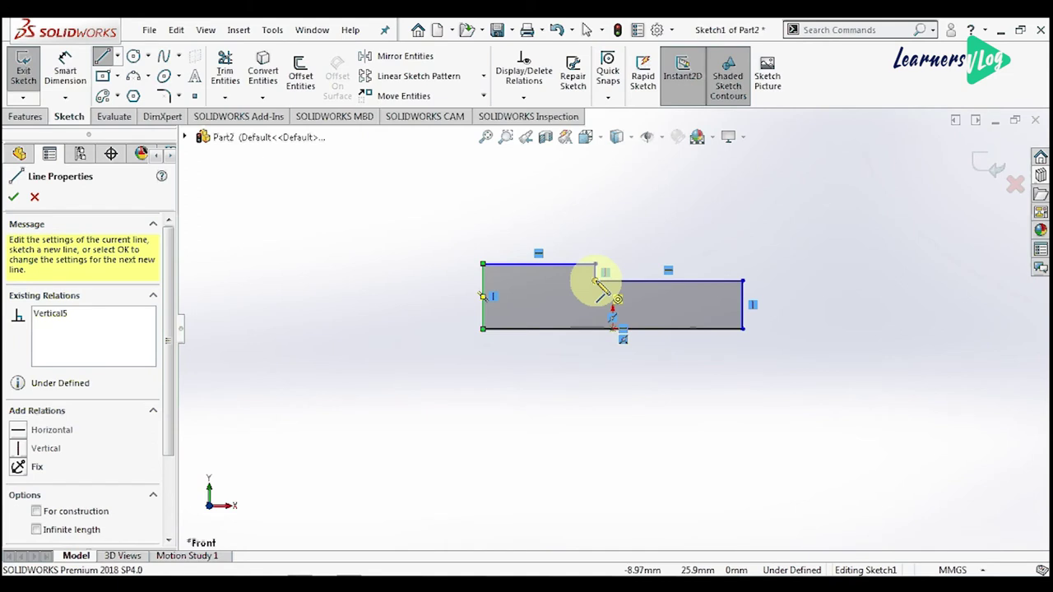
pyautogui.press('Escape')
pyautogui.click(595, 280)
# Add a Vertical relation between the step corner point and the origin
pyautogui.click(614, 328)
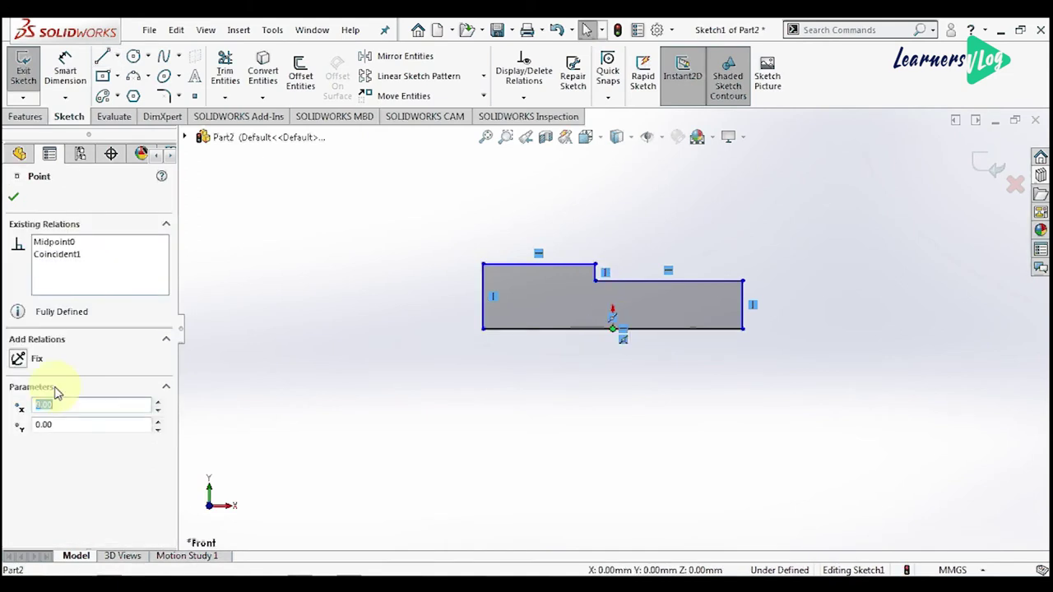
pyautogui.press('Escape')
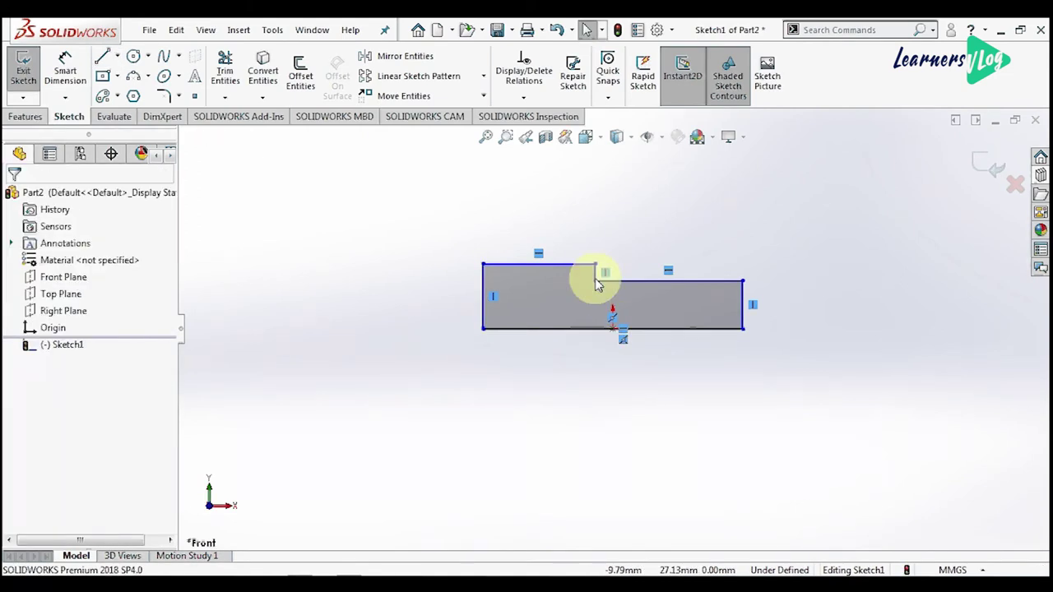
pyautogui.click(595, 280)
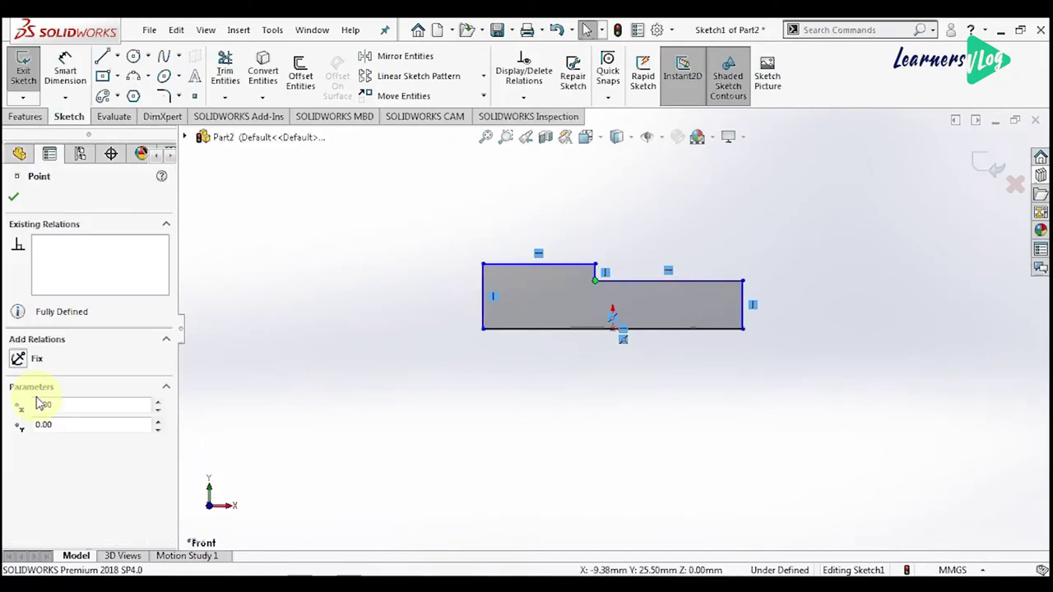
pyautogui.click(54, 468)
pyautogui.click(542, 338)
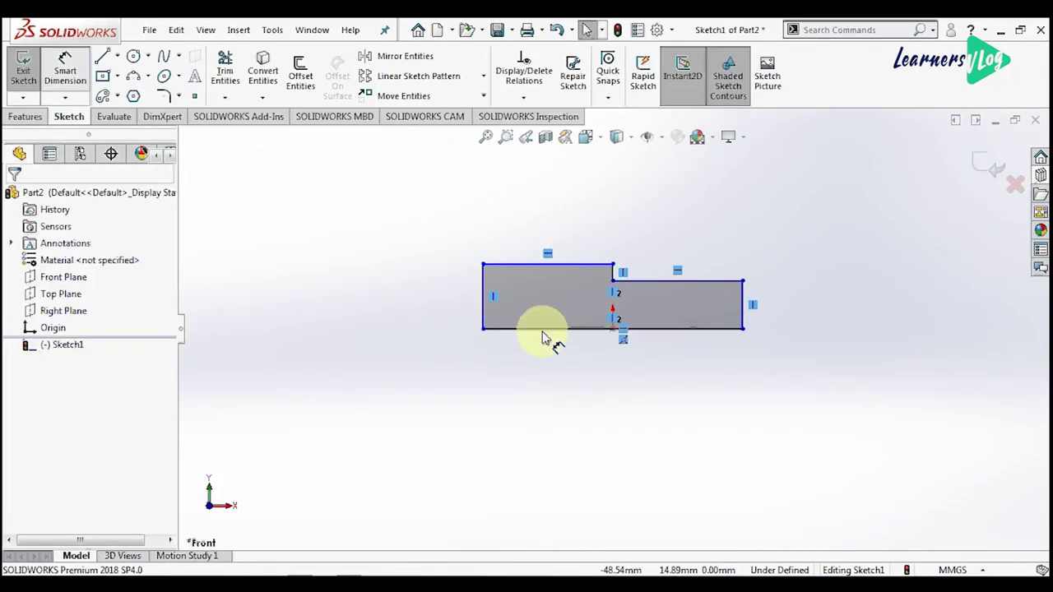
# Dimension the profile: 100 mm overall length, 15 mm and 25 mm step heights
pyautogui.click(543, 332)
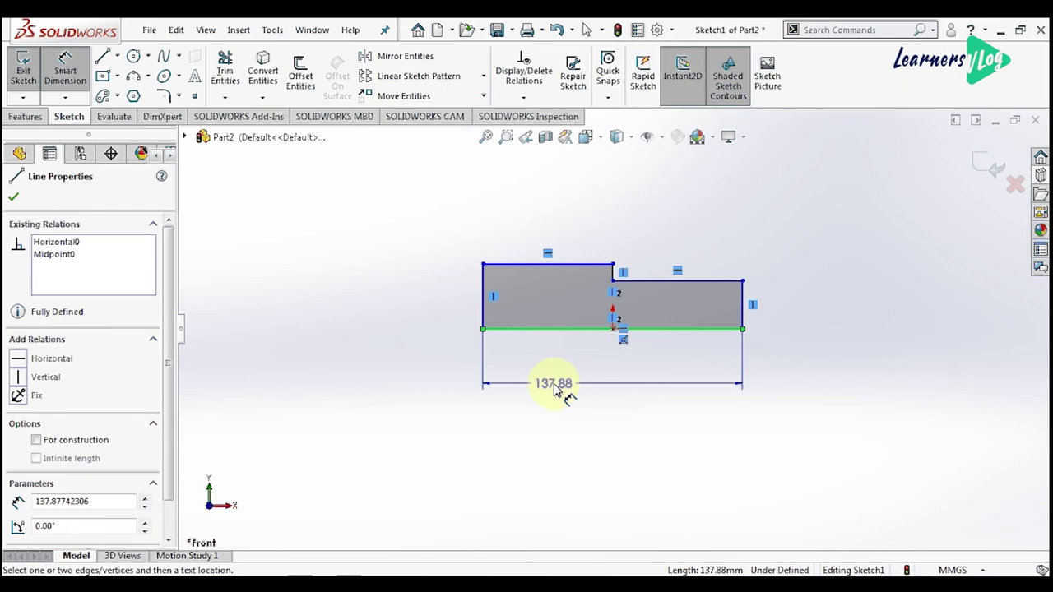
pyautogui.click(554, 391)
pyautogui.write('100')
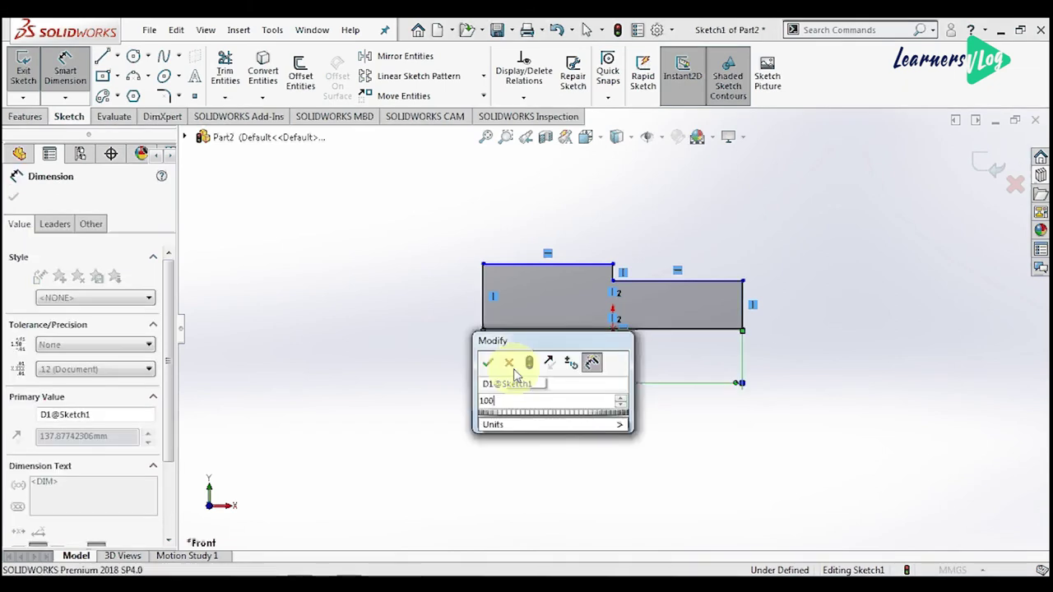
pyautogui.press('Return')
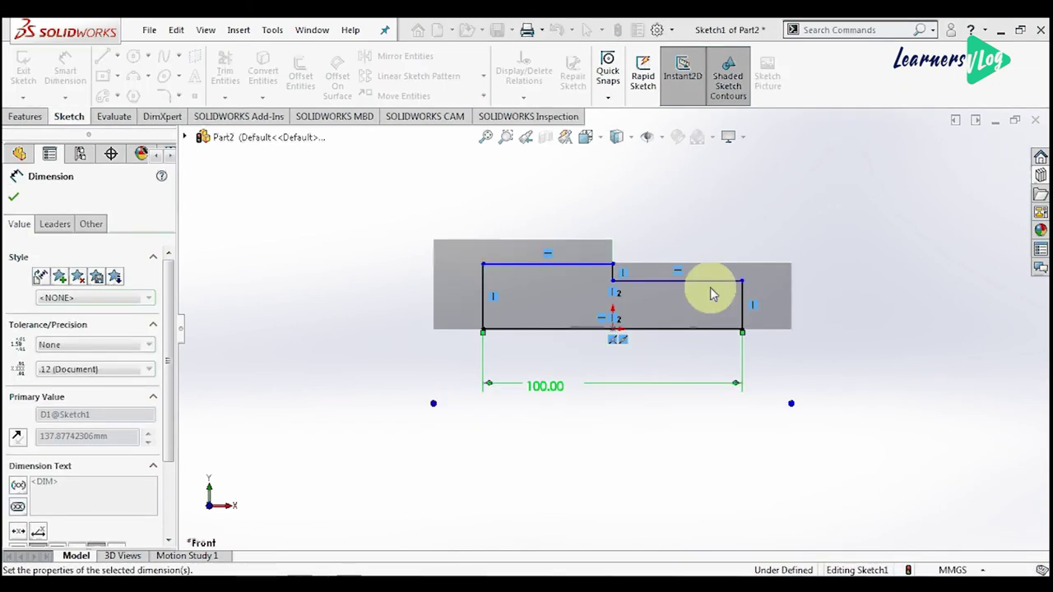
pyautogui.click(709, 326)
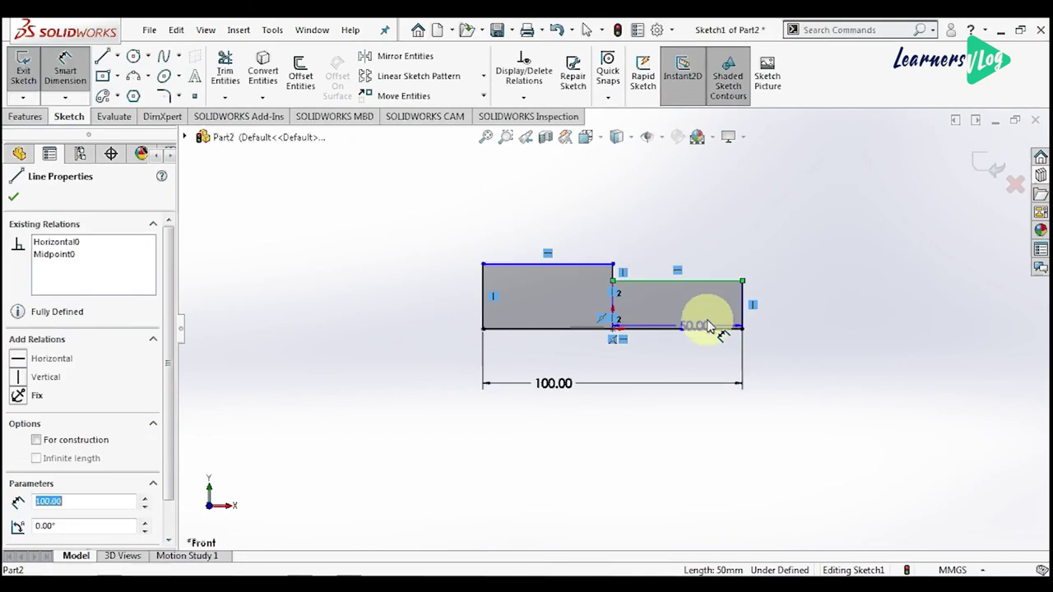
pyautogui.click(709, 327)
pyautogui.click(777, 309)
pyautogui.write('15')
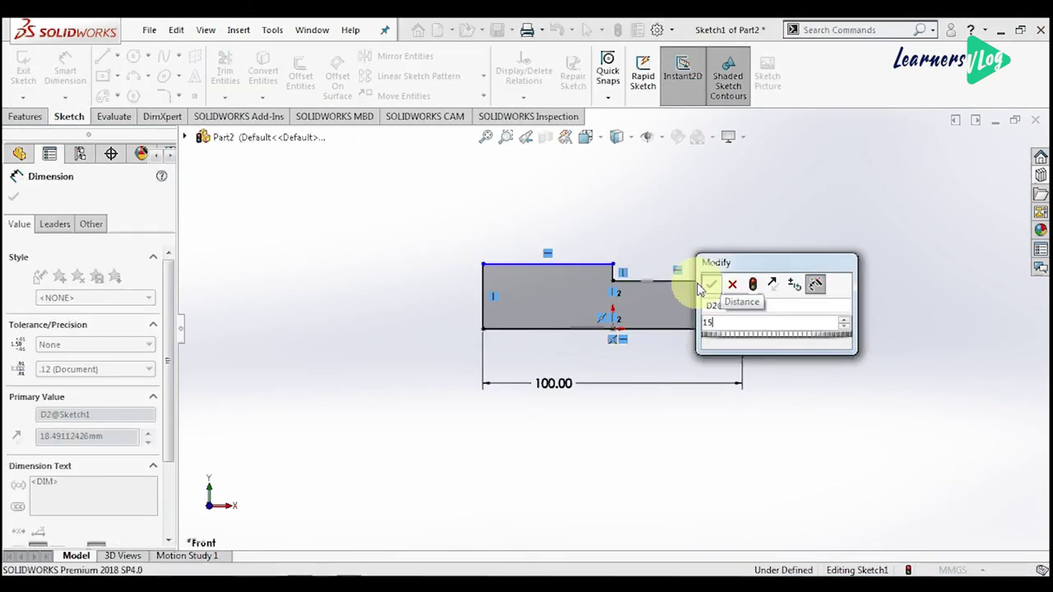
pyautogui.click(709, 284)
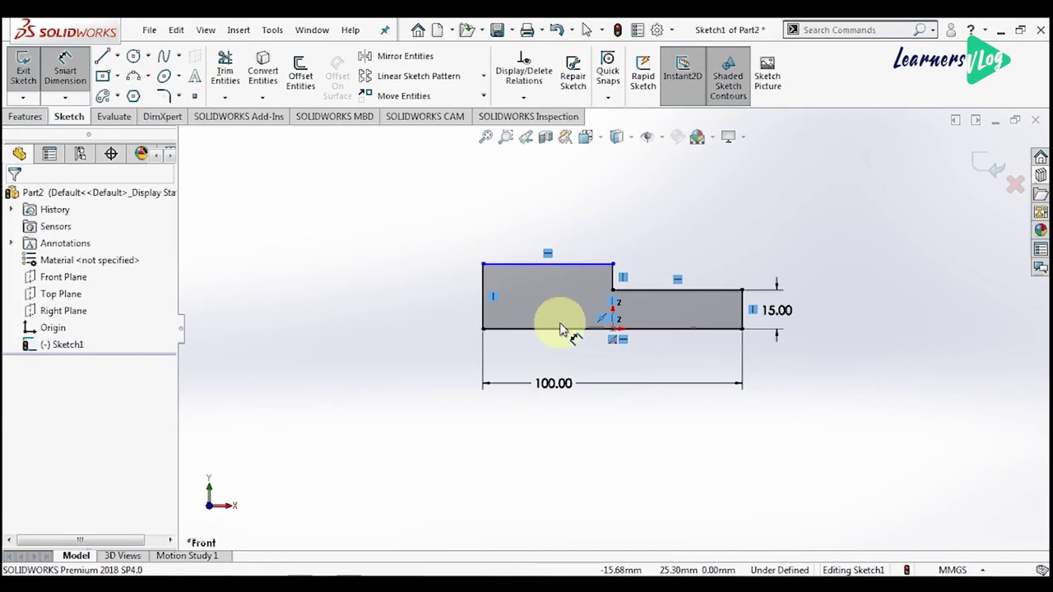
pyautogui.click(560, 329)
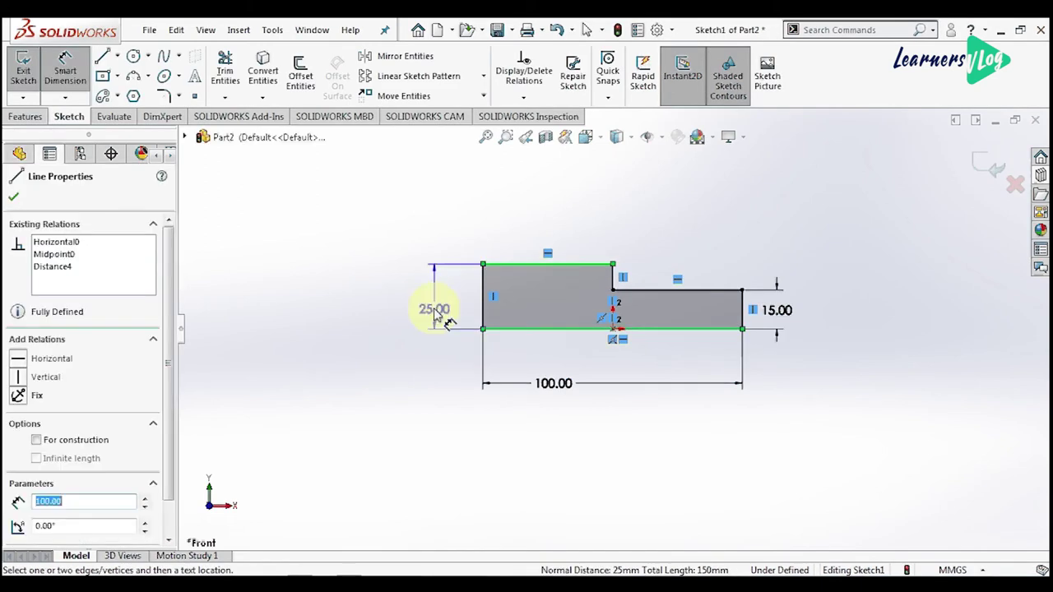
pyautogui.click(440, 307)
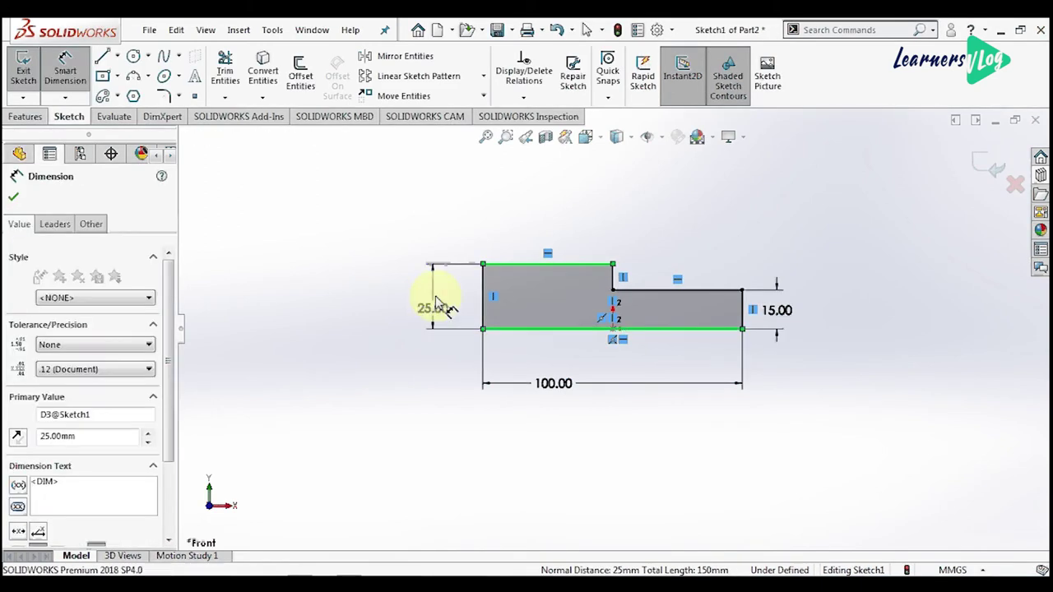
pyautogui.click(302, 251)
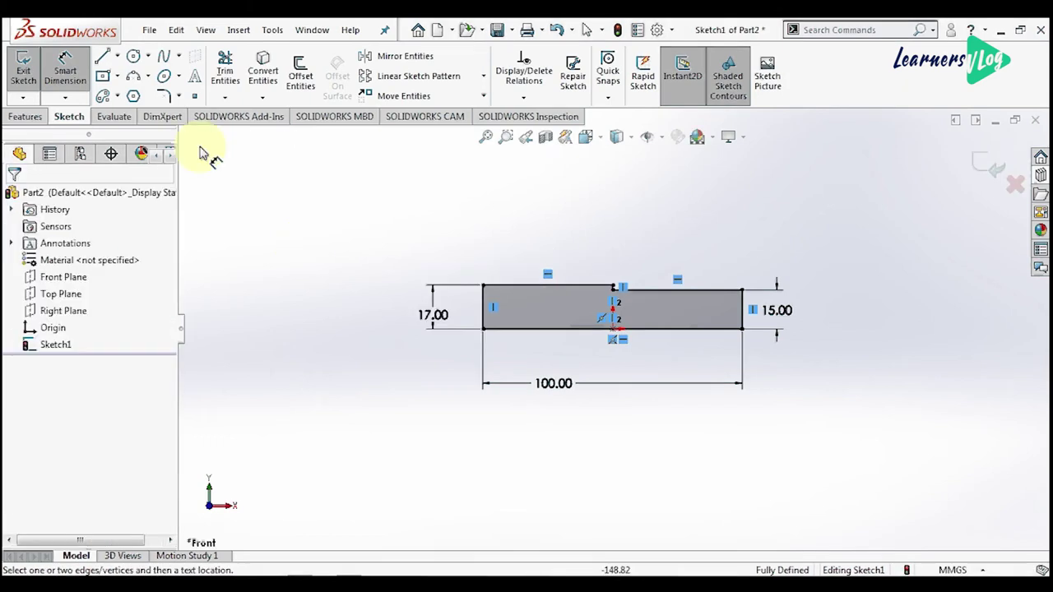
# Revolve the stepped sketch 360° about its bottom edge, correcting the axis selection first
pyautogui.click(25, 116)
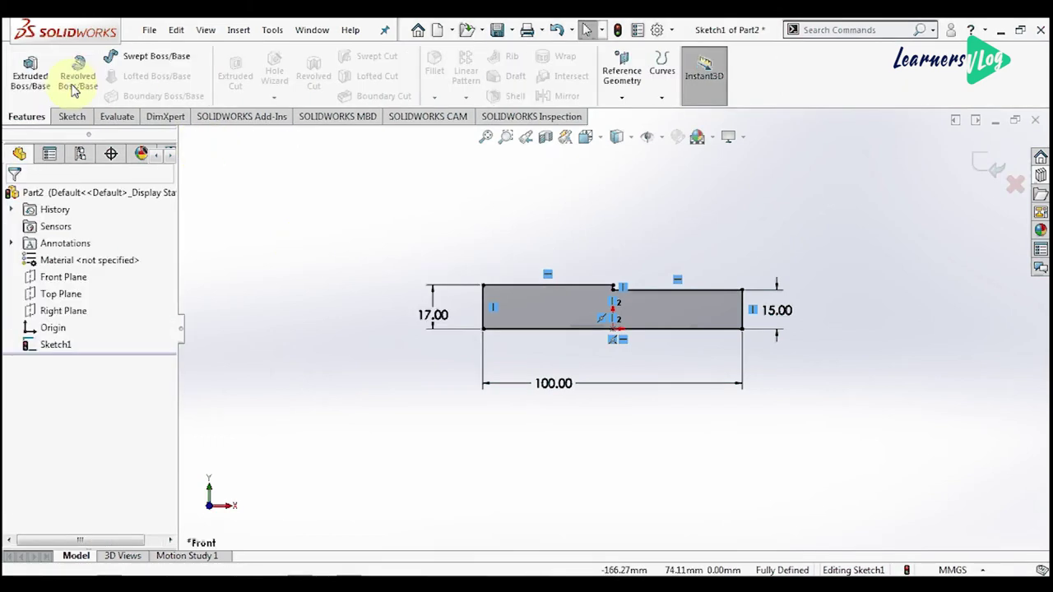
pyautogui.click(74, 89)
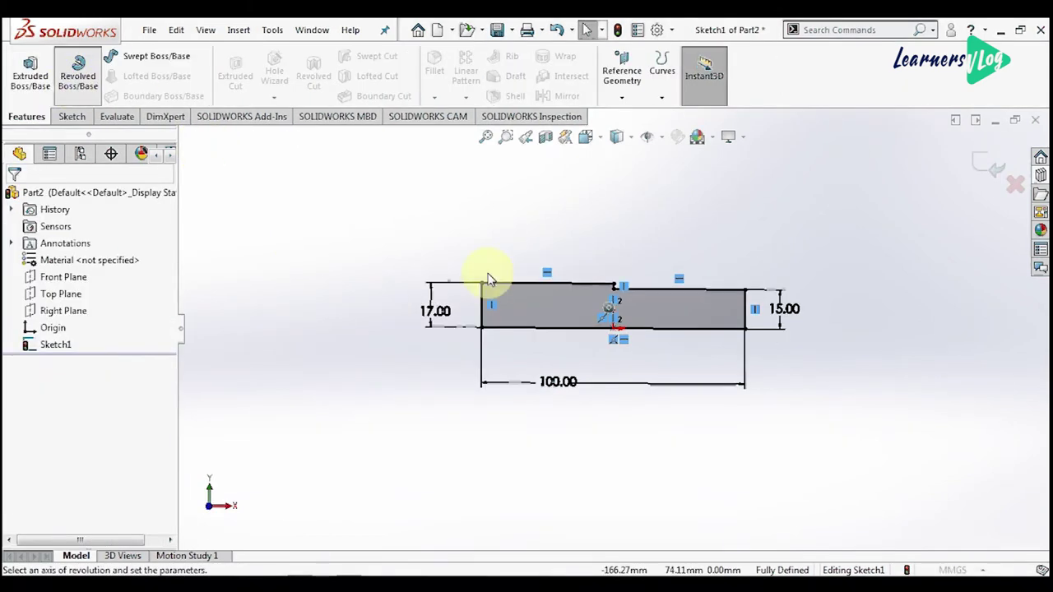
pyautogui.click(602, 310)
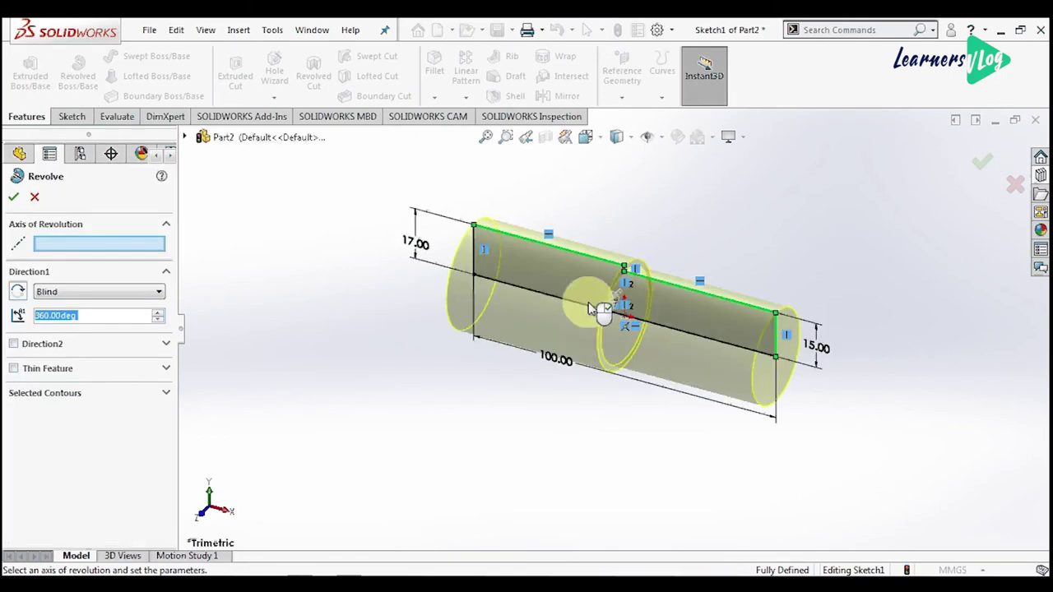
pyautogui.click(602, 310)
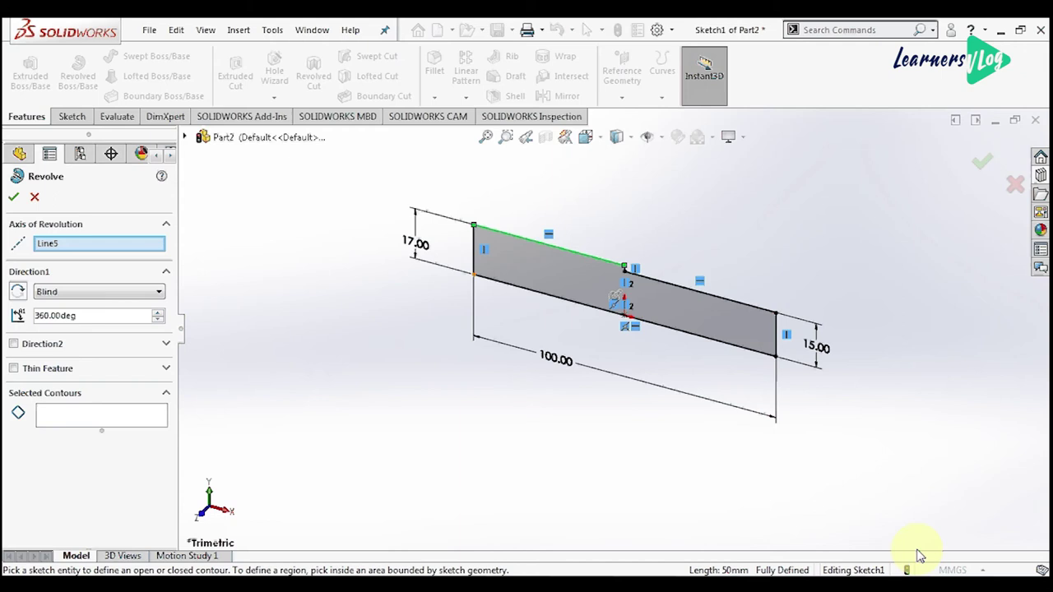
pyautogui.rightClick(79, 247)
pyautogui.click(115, 270)
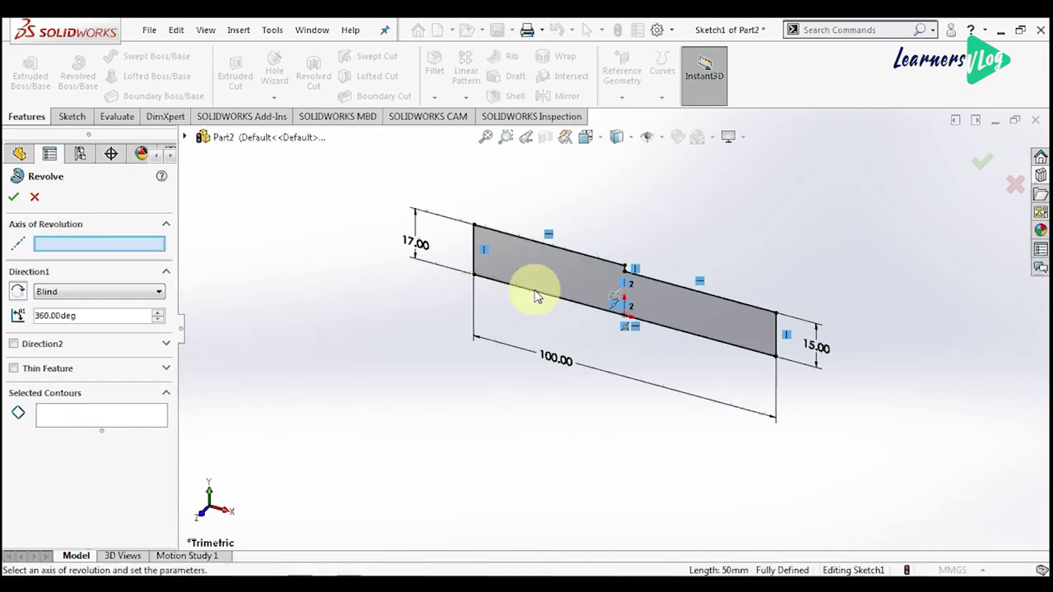
pyautogui.click(535, 292)
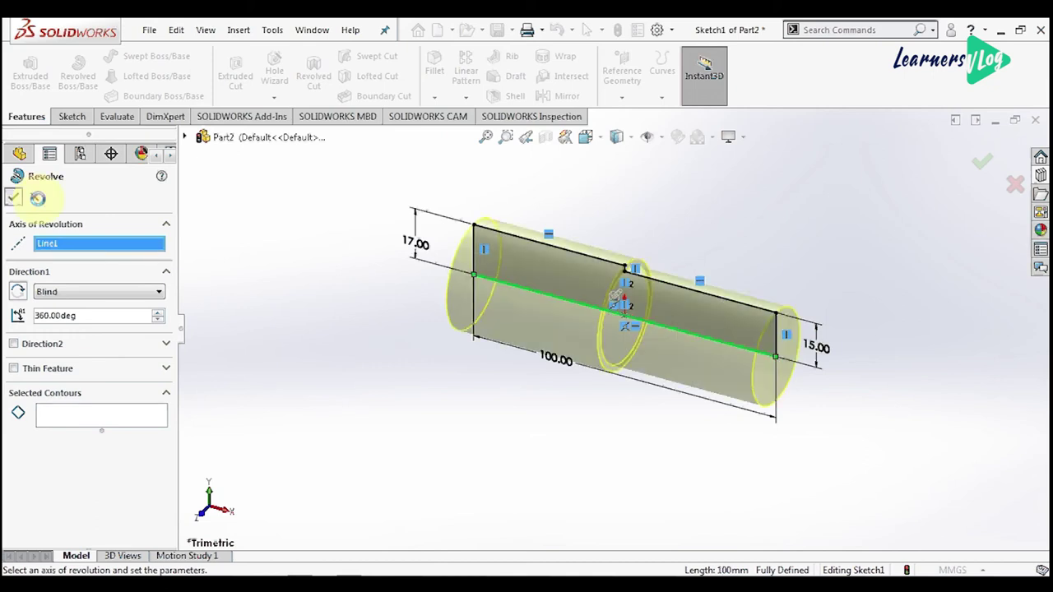
pyautogui.click(14, 197)
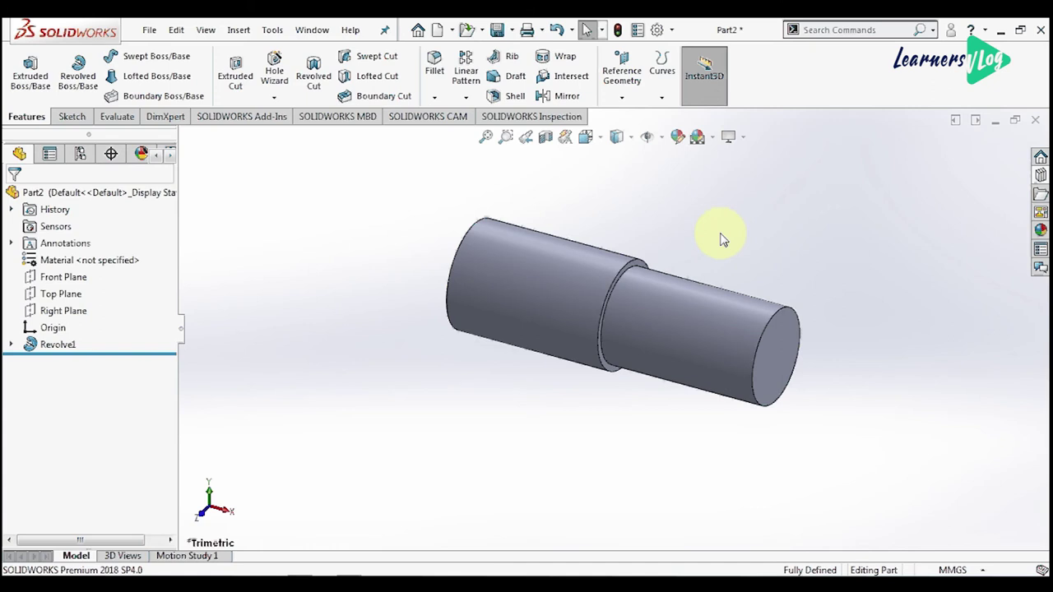
# Save the new shaft part under the file name 'shat'
pyautogui.hotkey('ctrl', 's')
pyautogui.write('sh')
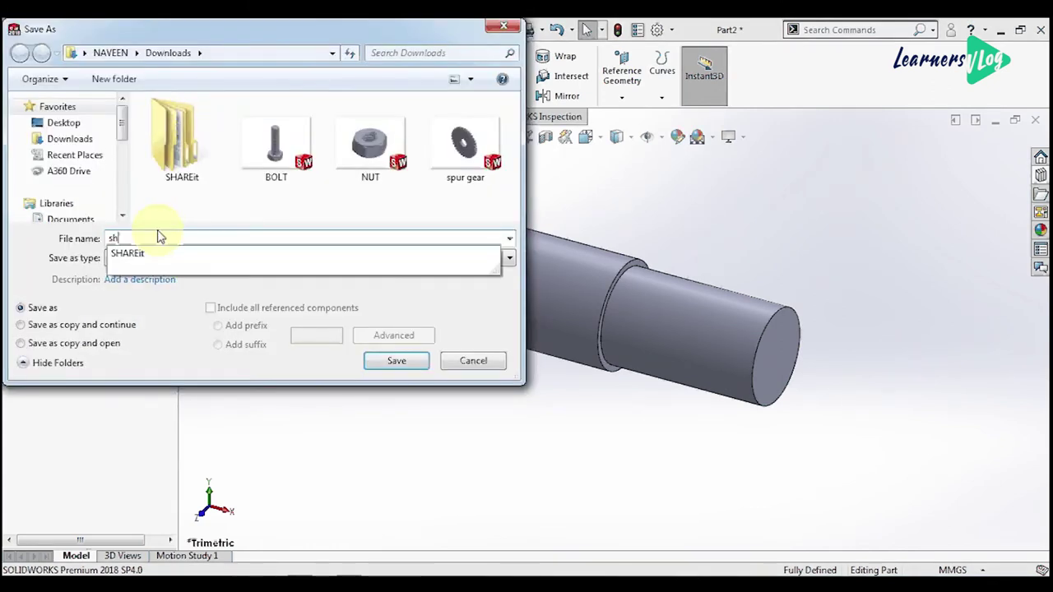
pyautogui.write('at')
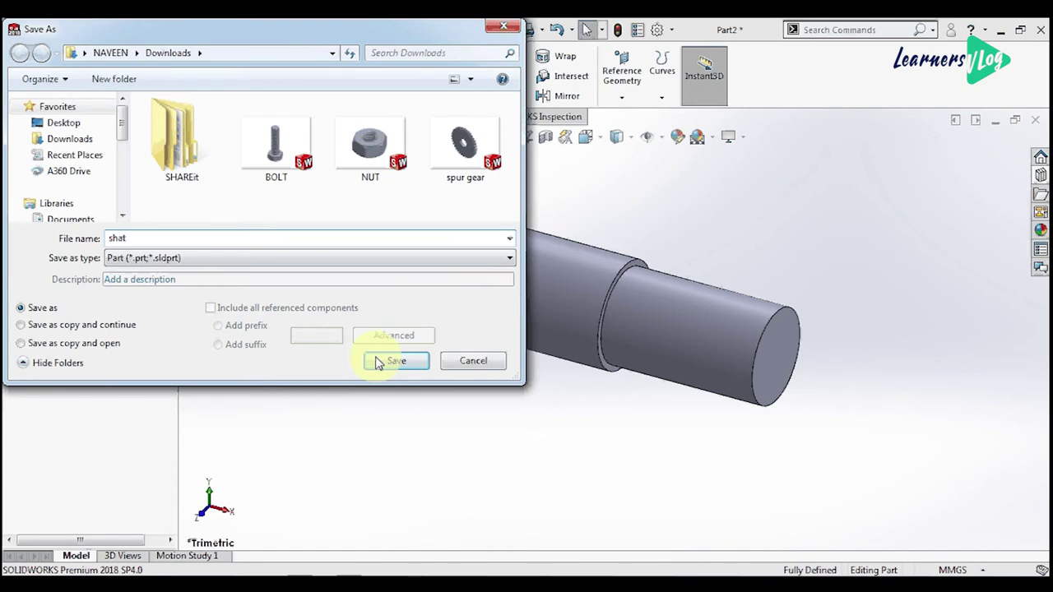
pyautogui.click(377, 364)
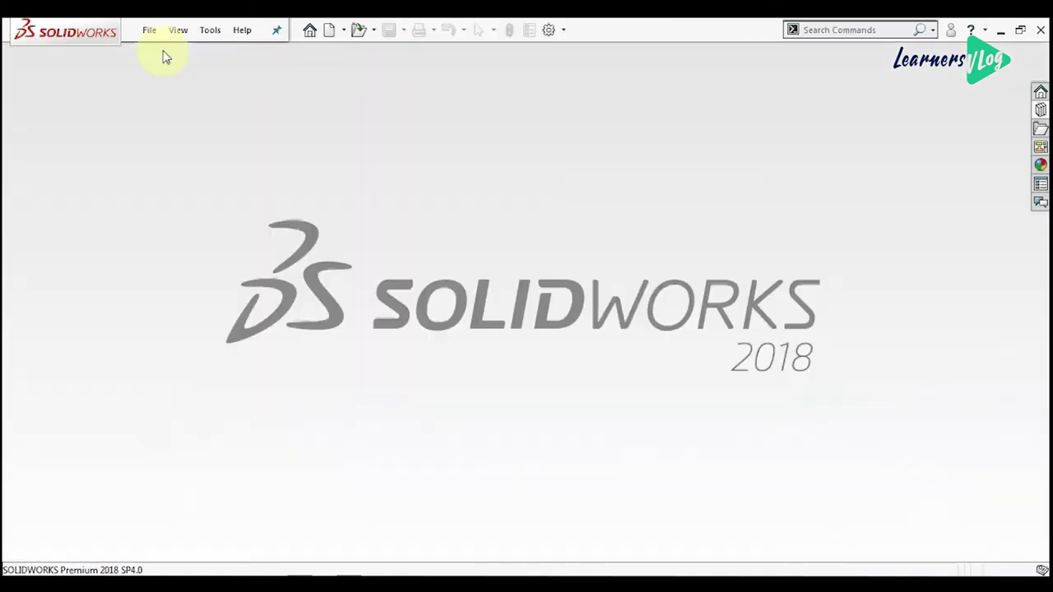
# Create a new assembly document
pyautogui.click(149, 29)
pyautogui.click(633, 298)
pyautogui.click(583, 484)
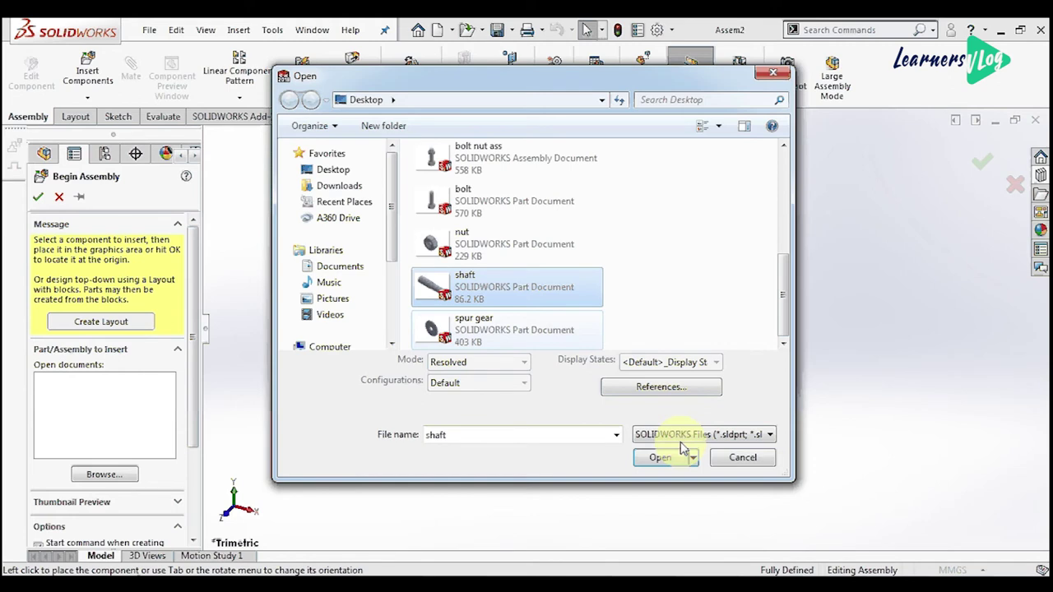
# Insert the shaft part into the assembly and change it from fixed to floating
pyautogui.click(674, 456)
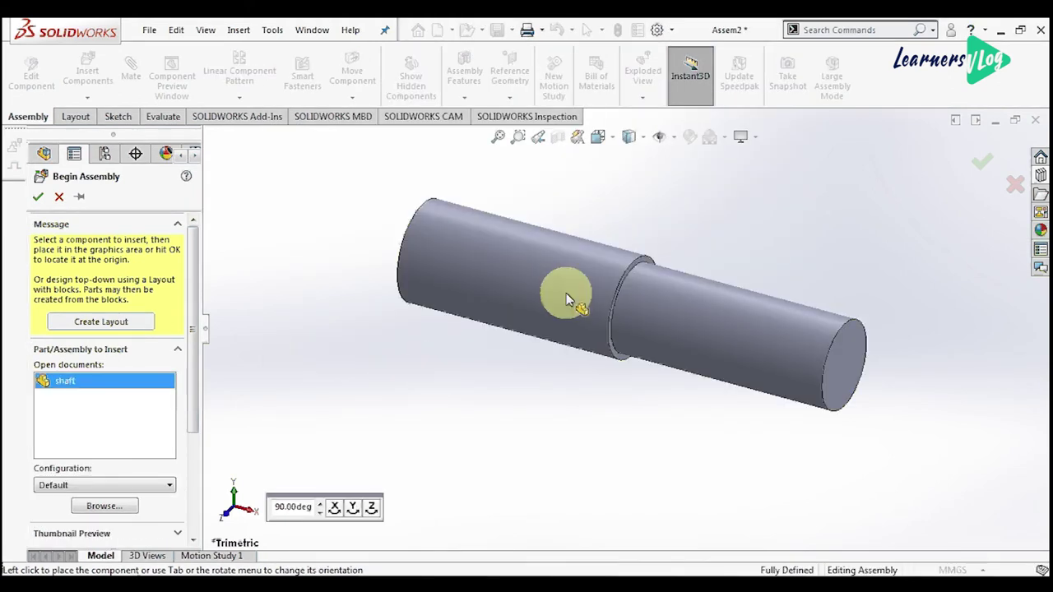
pyautogui.click(566, 294)
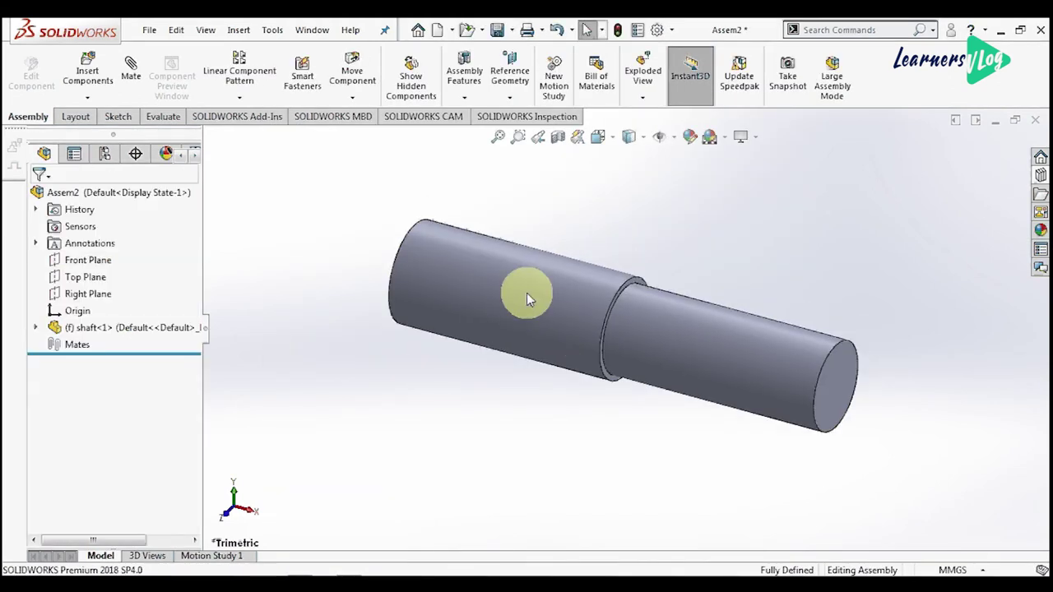
pyautogui.rightClick(526, 296)
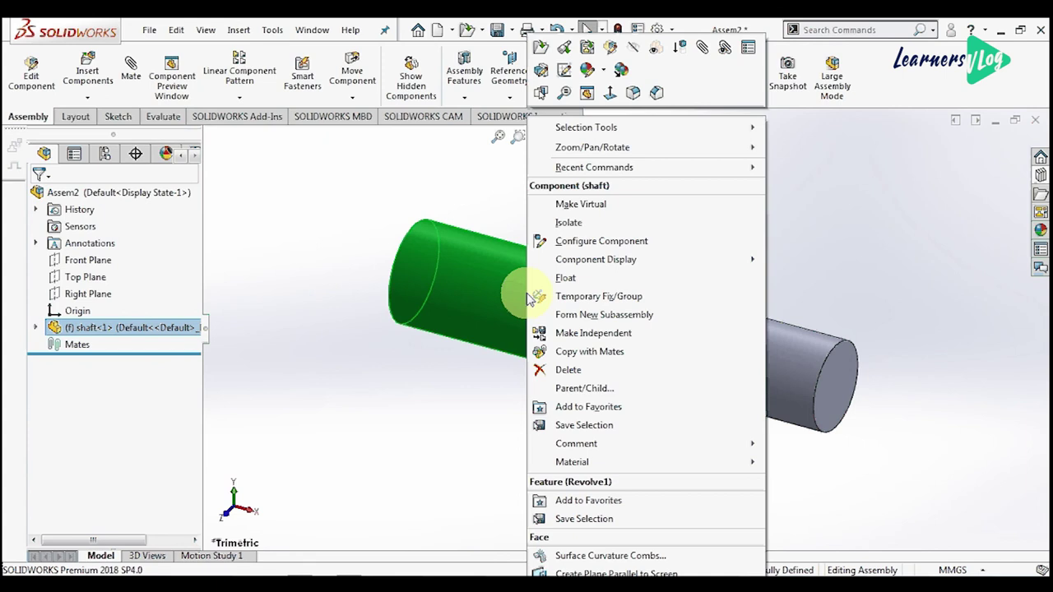
pyautogui.click(564, 284)
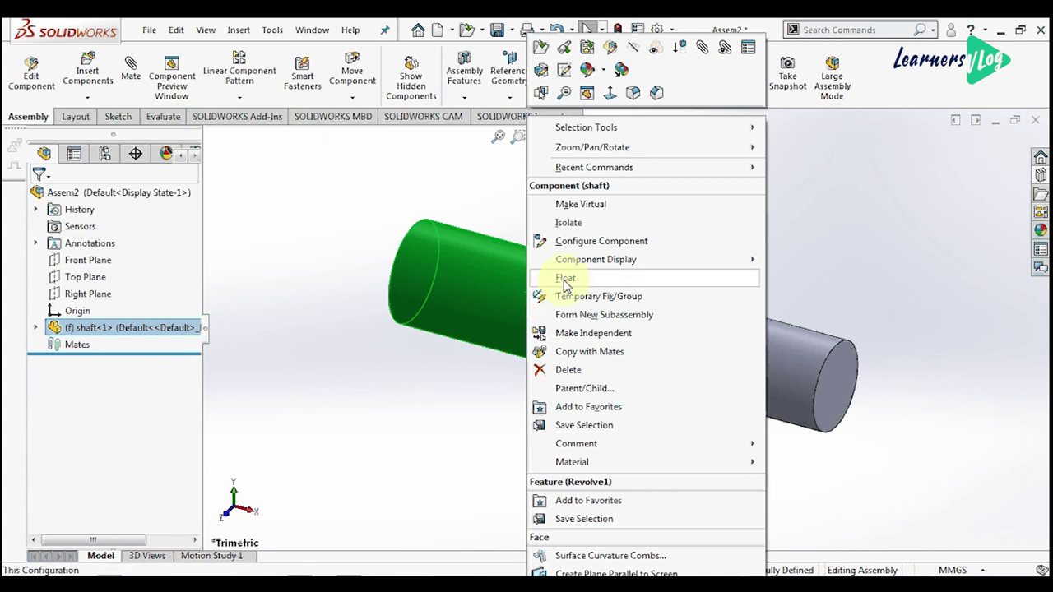
pyautogui.click(564, 278)
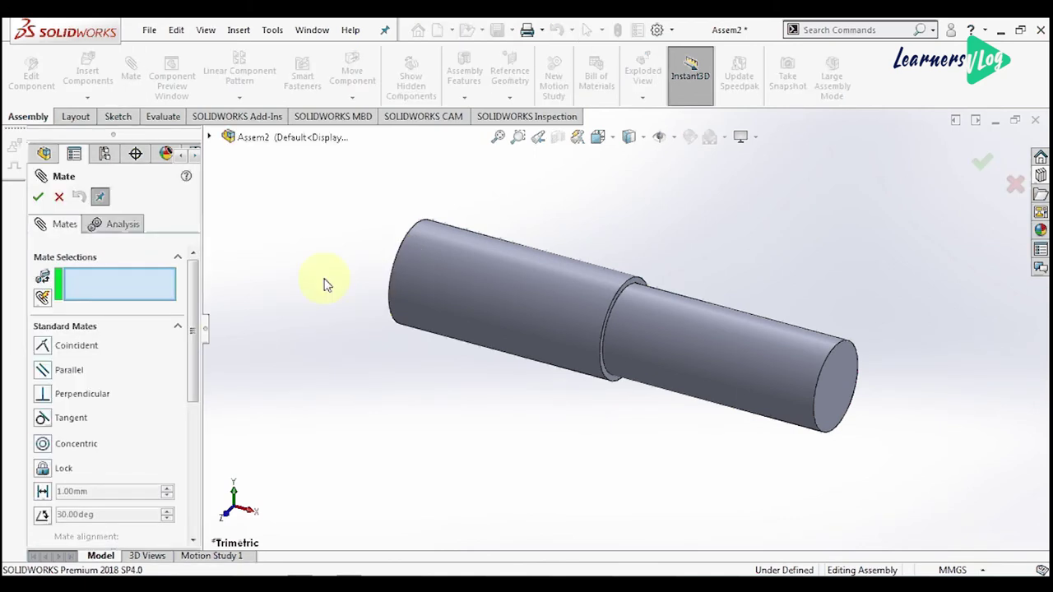
# Mate the shaft's Front and Top Planes coincident with the assembly's Front and Top Planes
pyautogui.press('f')
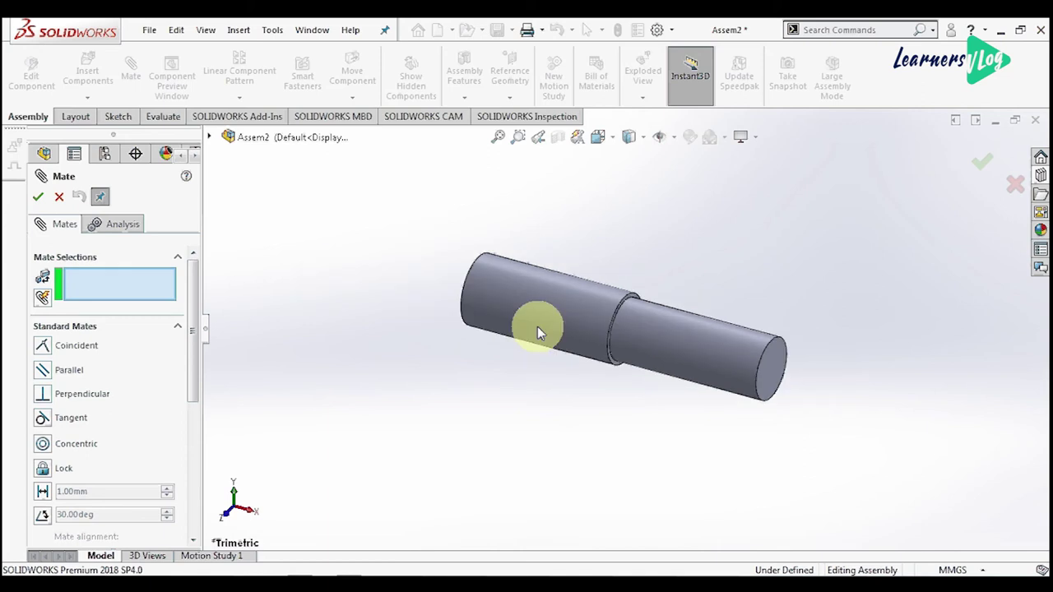
pyautogui.press('z')
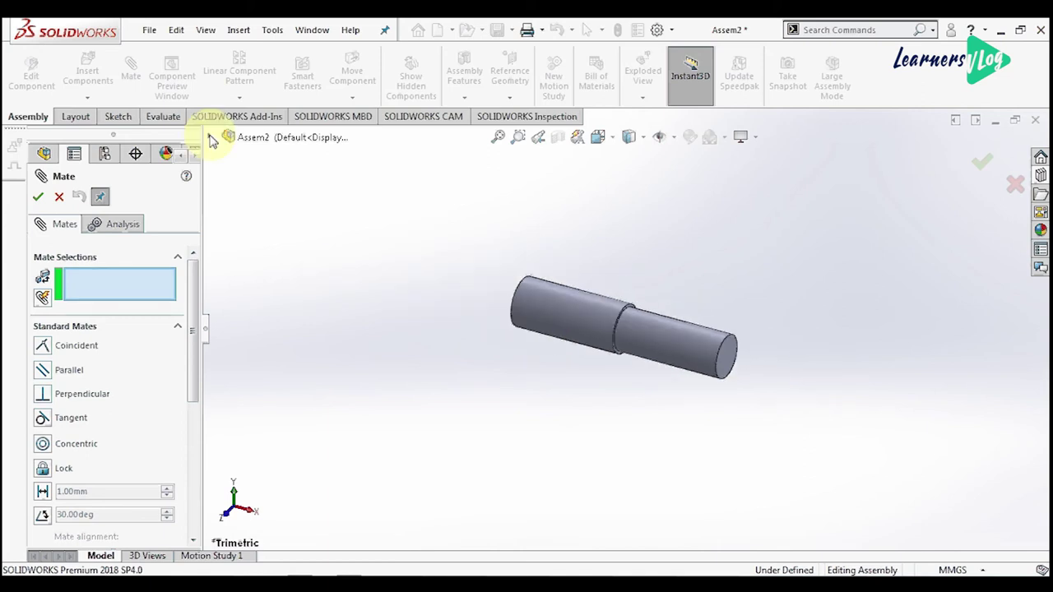
pyautogui.click(210, 138)
pyautogui.click(226, 272)
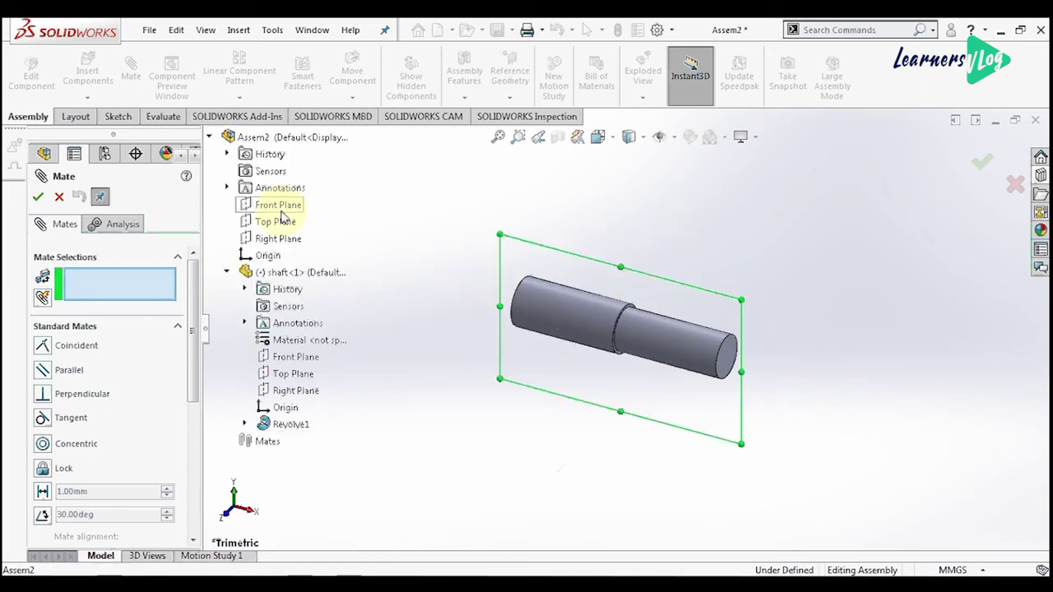
pyautogui.click(280, 208)
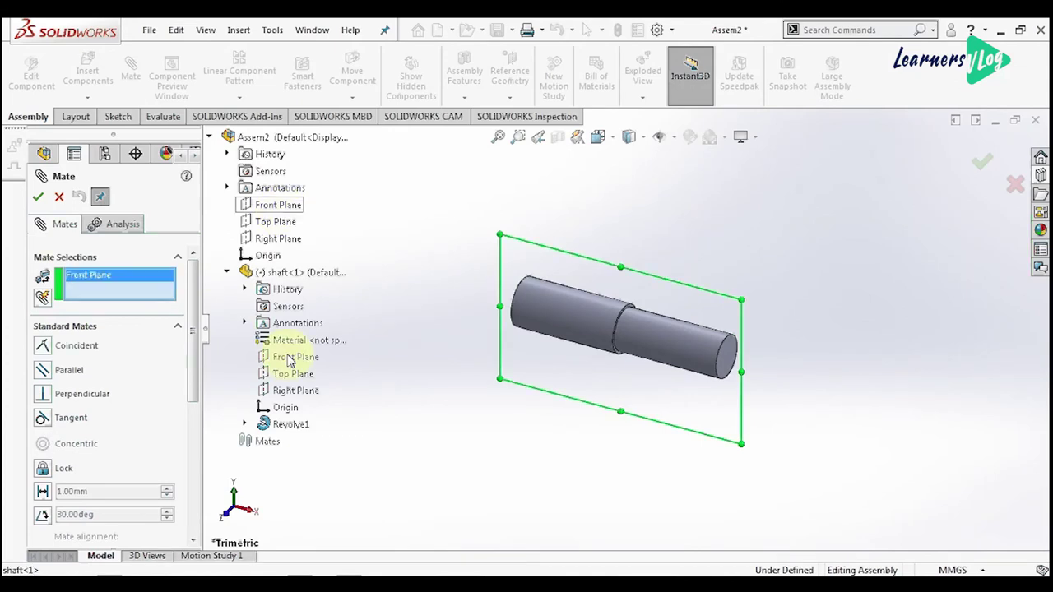
pyautogui.click(290, 359)
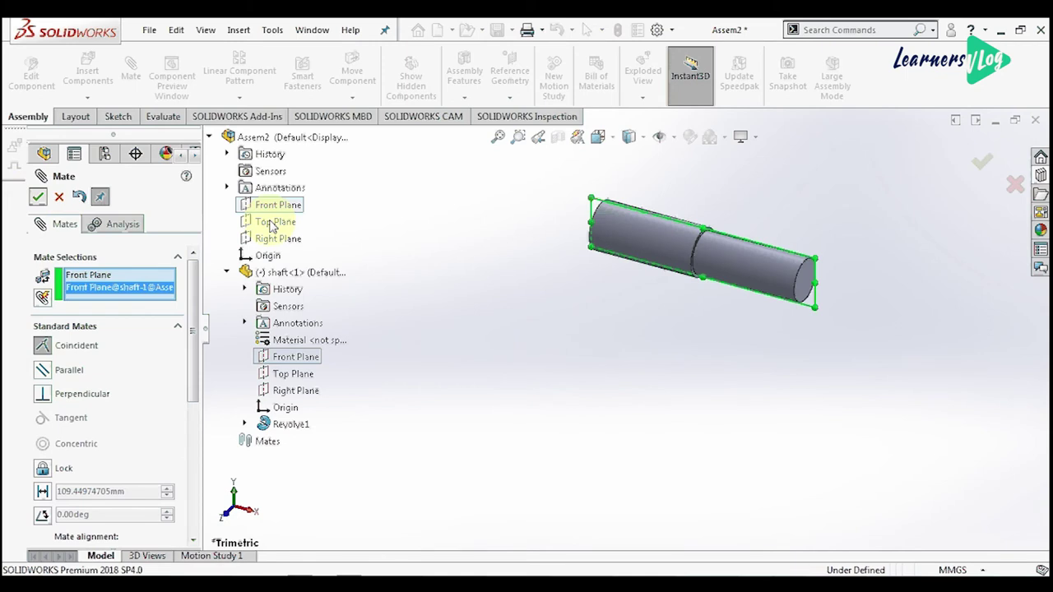
pyautogui.click(272, 227)
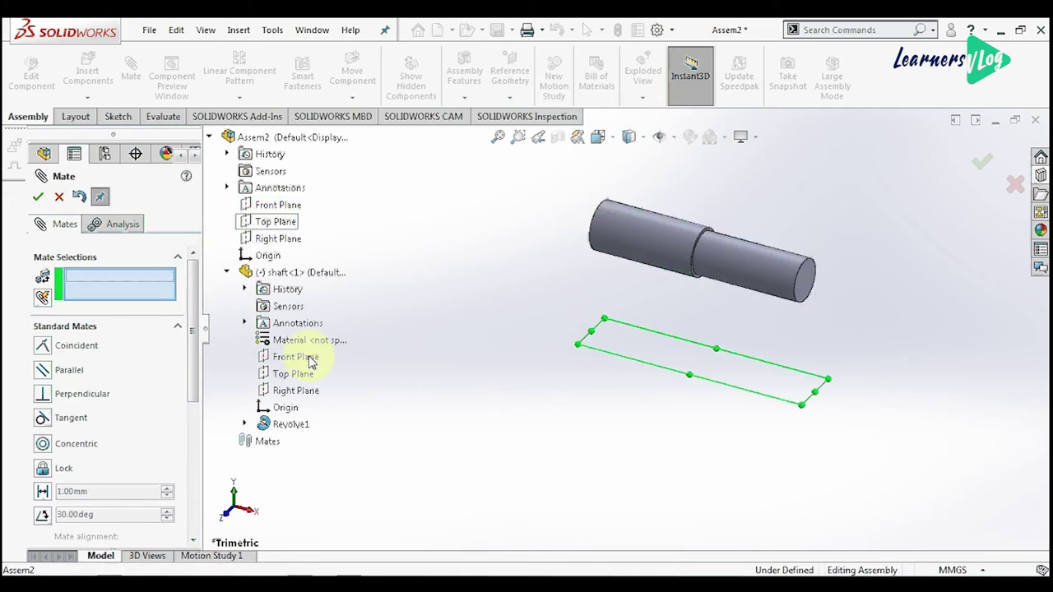
pyautogui.click(298, 376)
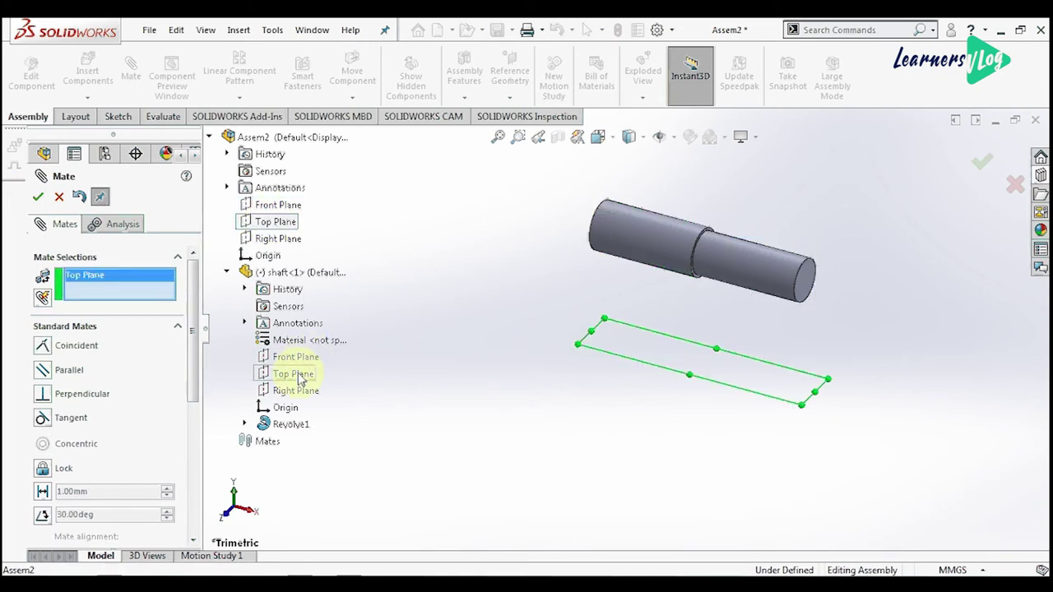
pyautogui.click(38, 198)
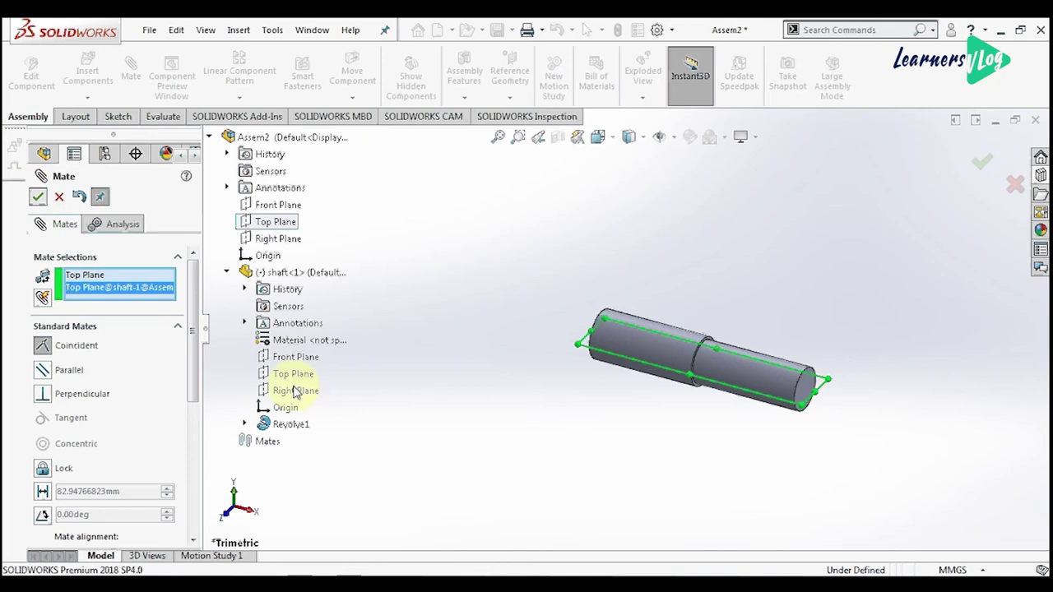
# Mate the shaft's Right Plane coincident with the assembly Right Plane and close Mate
pyautogui.click(295, 391)
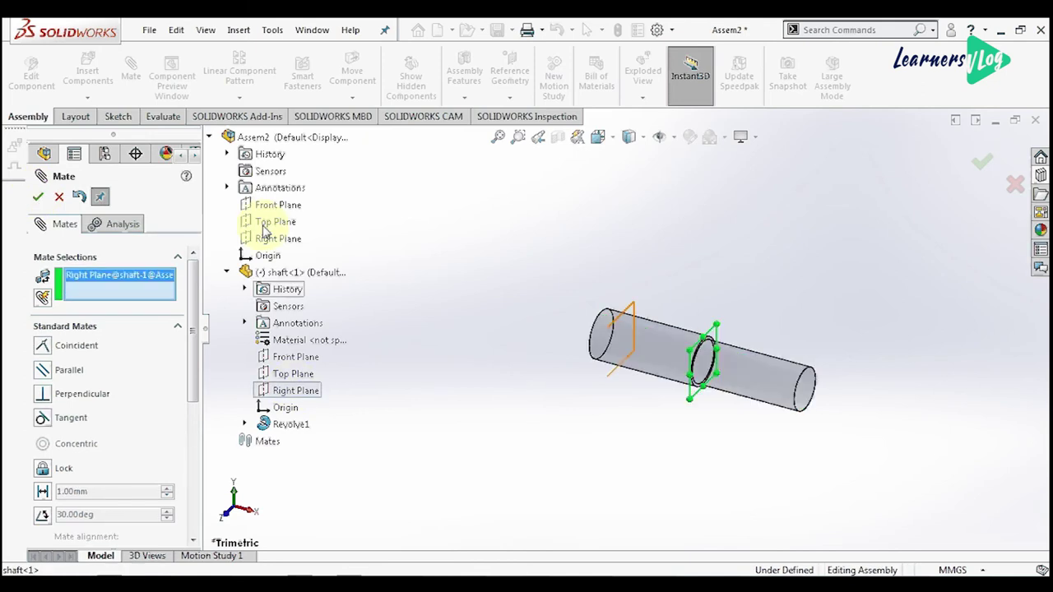
pyautogui.click(267, 238)
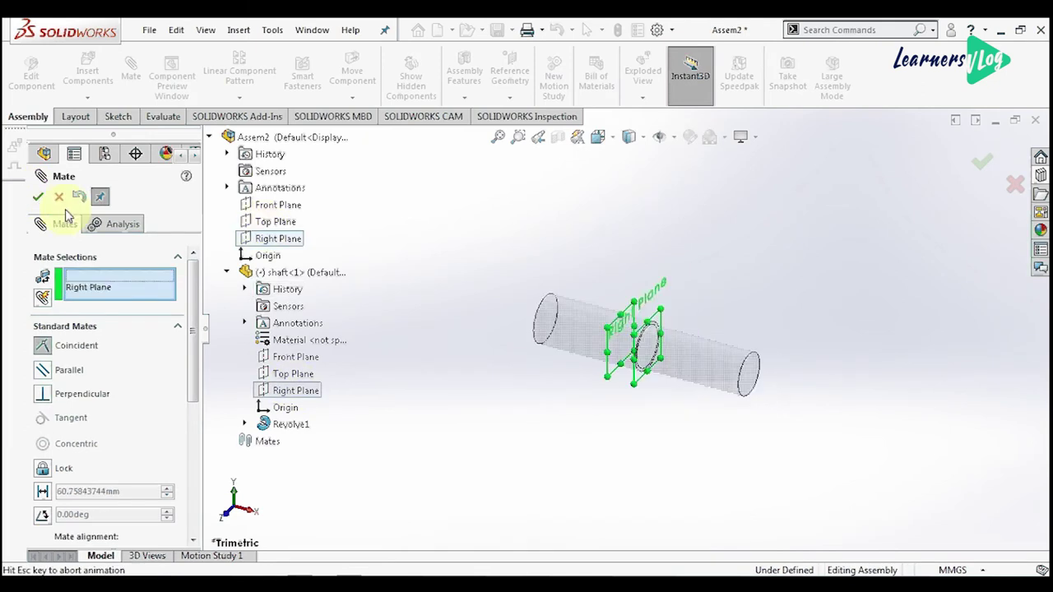
pyautogui.click(38, 197)
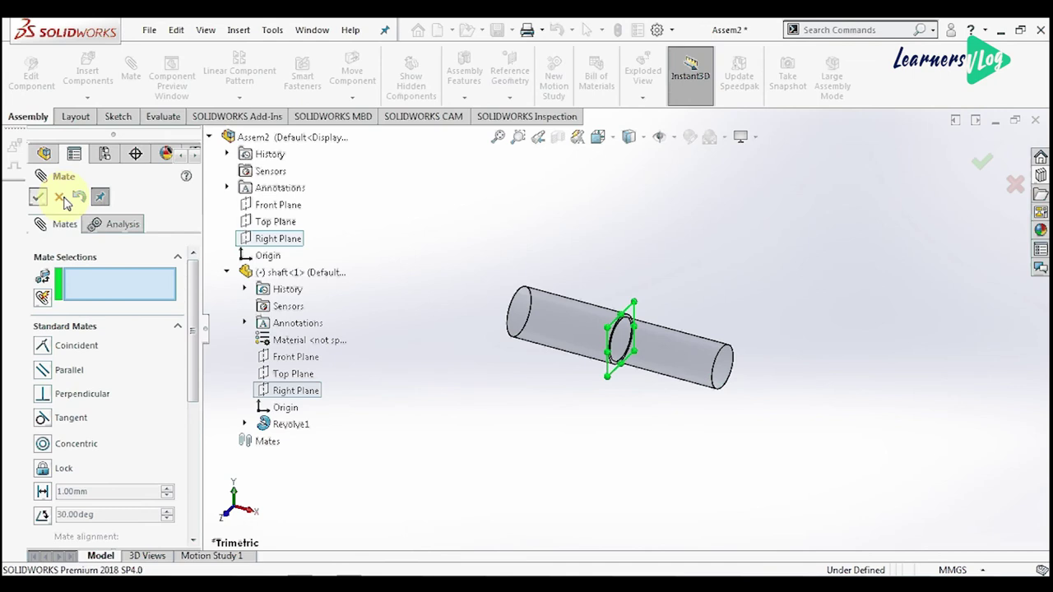
pyautogui.click(60, 199)
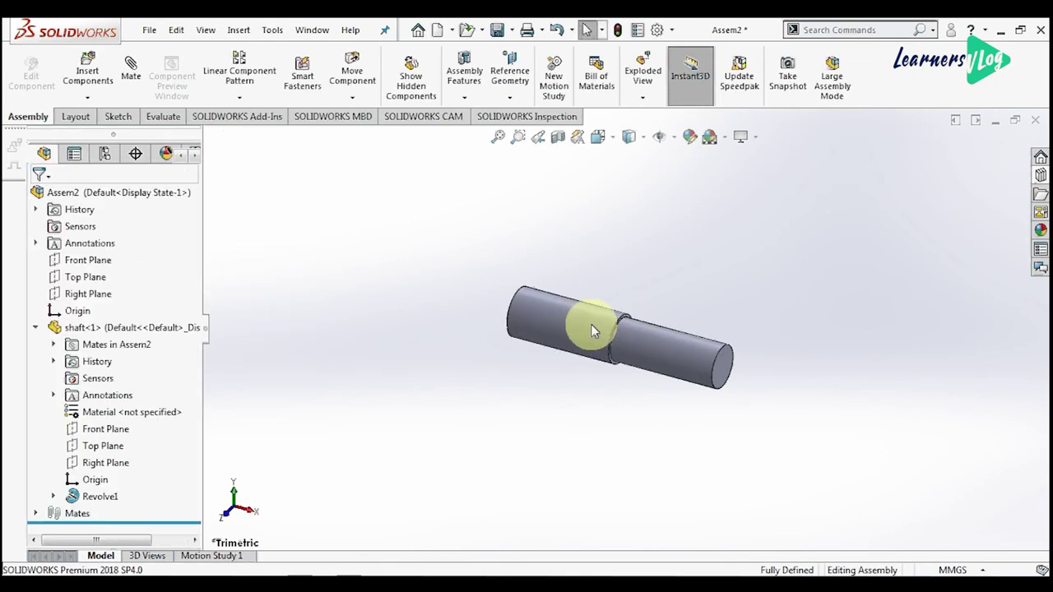
# Drag a second copy of the shaft into the assembly and reposition it
pyautogui.click(590, 324)
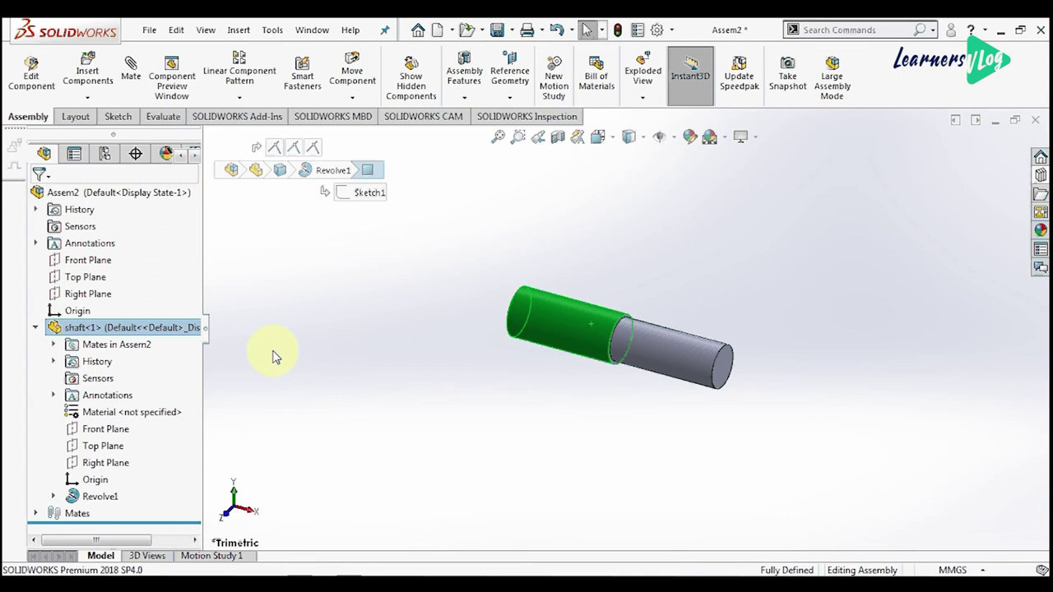
pyautogui.click(275, 356)
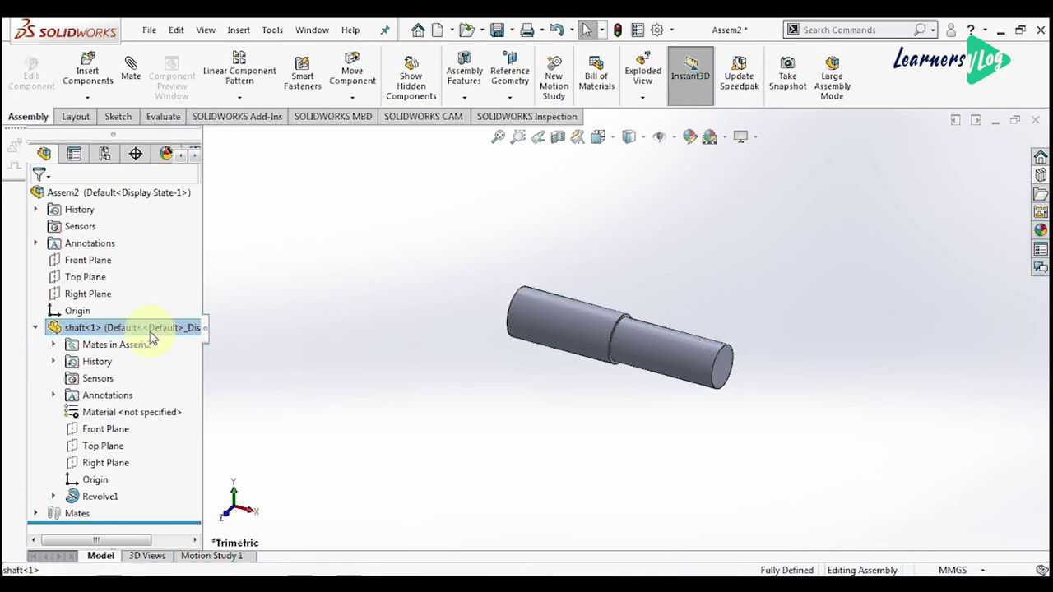
pyautogui.click(152, 331)
pyautogui.moveTo(159, 340); pyautogui.dragTo(379, 271)
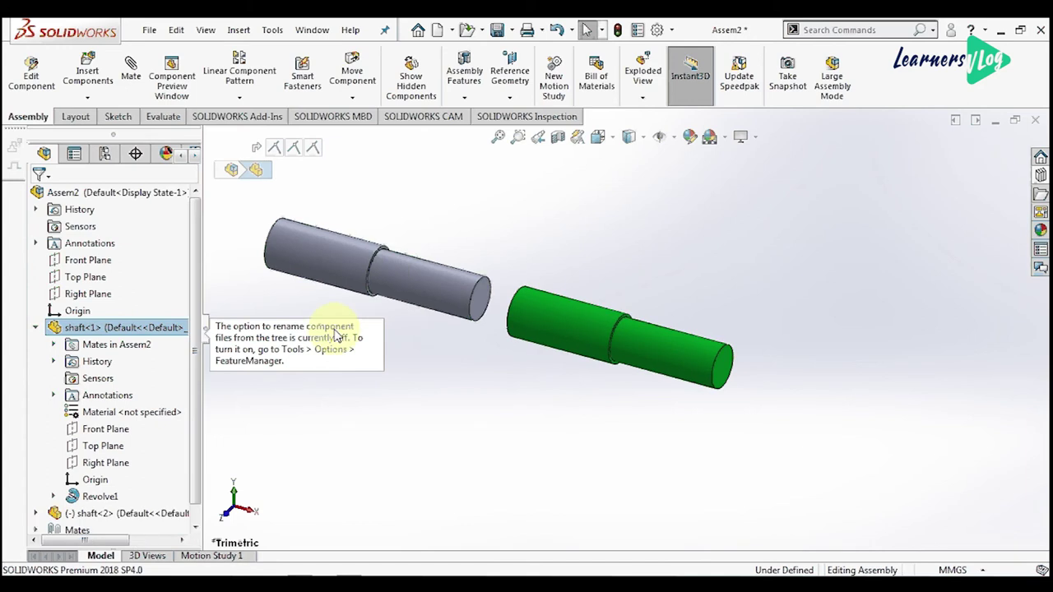
pyautogui.click(337, 335)
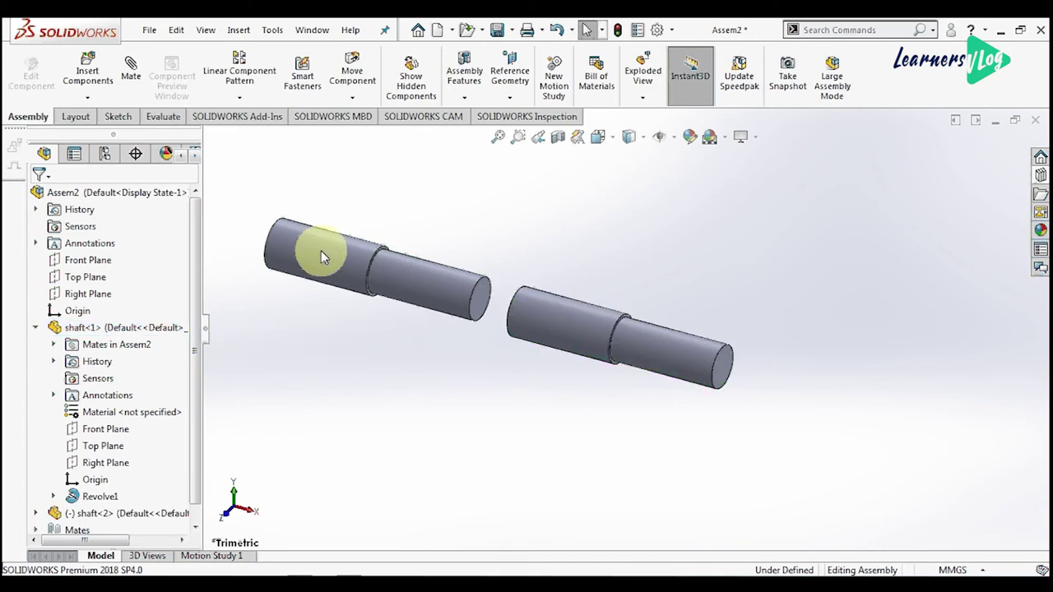
pyautogui.moveTo(321, 250)
pyautogui.mouseDown()
pyautogui.moveTo(418, 218)
pyautogui.moveTo(602, 190)
pyautogui.mouseUp()
# Start inserting a component, then cancel without adding any part
pyautogui.click(87, 71)
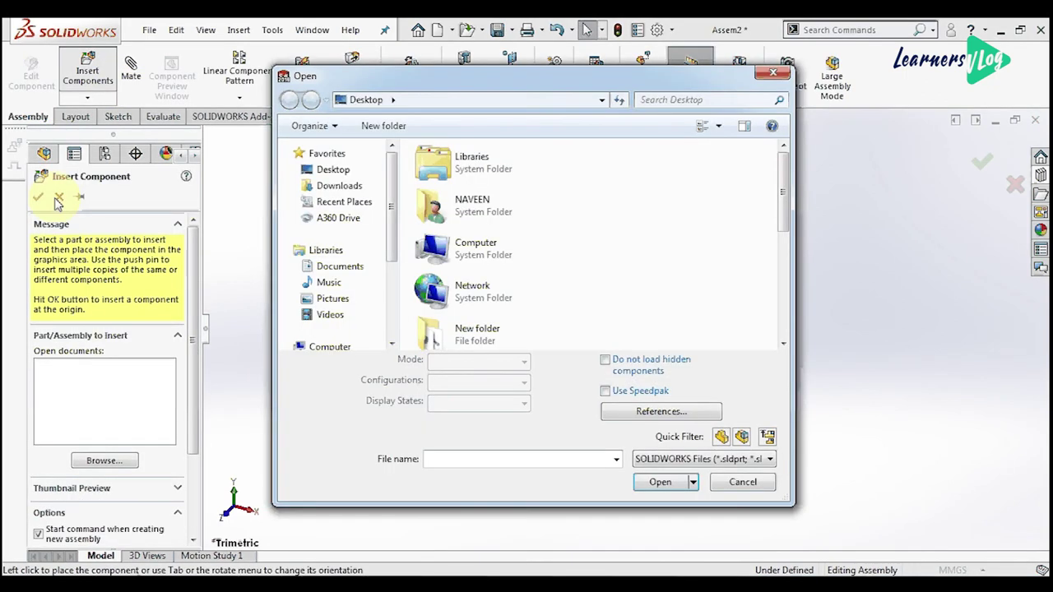
pyautogui.press('Escape')
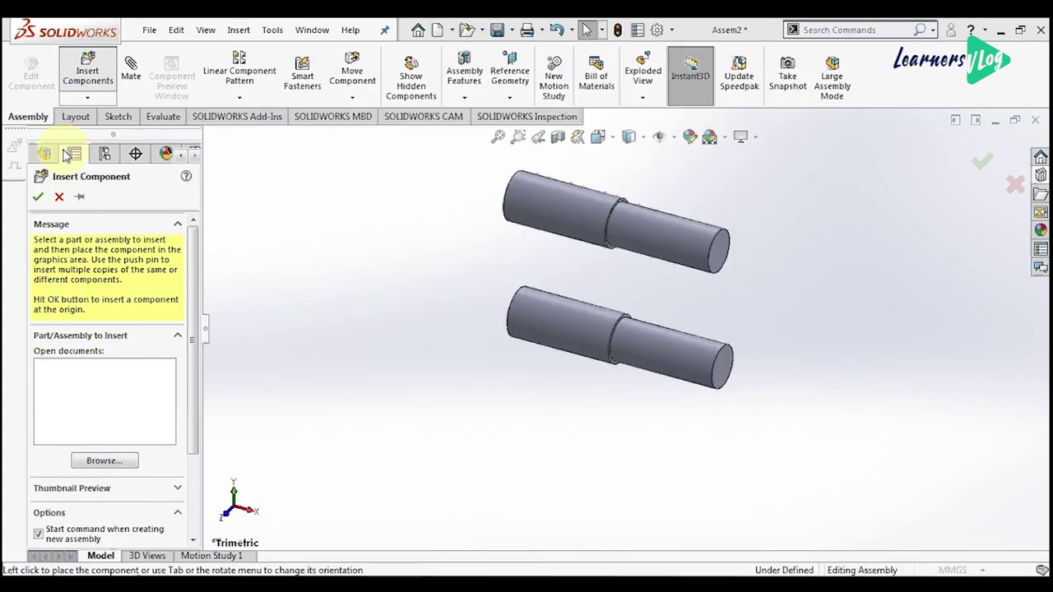
pyautogui.click(59, 198)
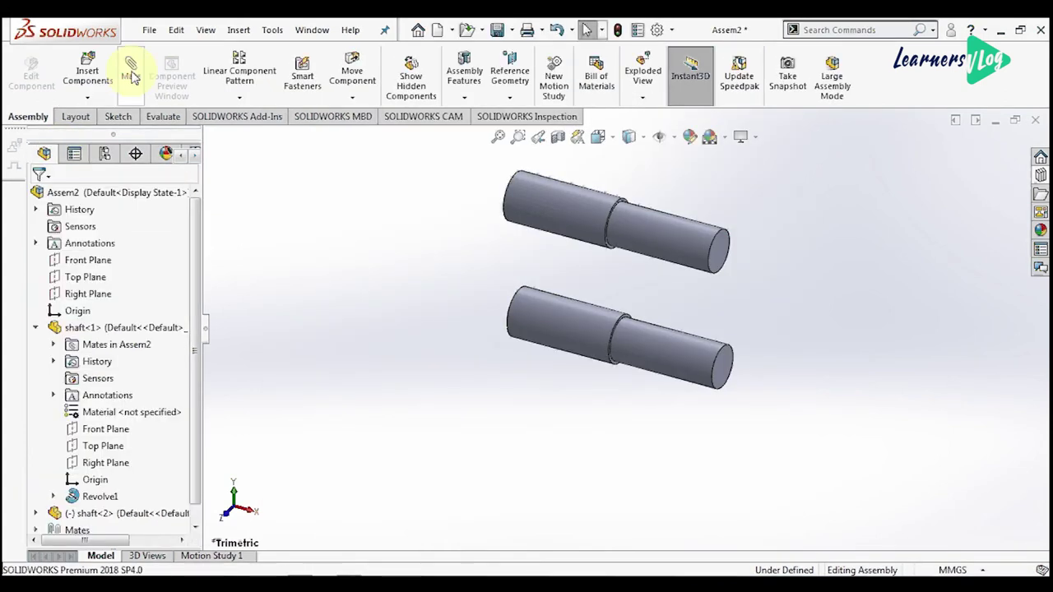
# Mate shaft<2>'s Front Plane coincident with the assembly Front Plane
pyautogui.click(132, 77)
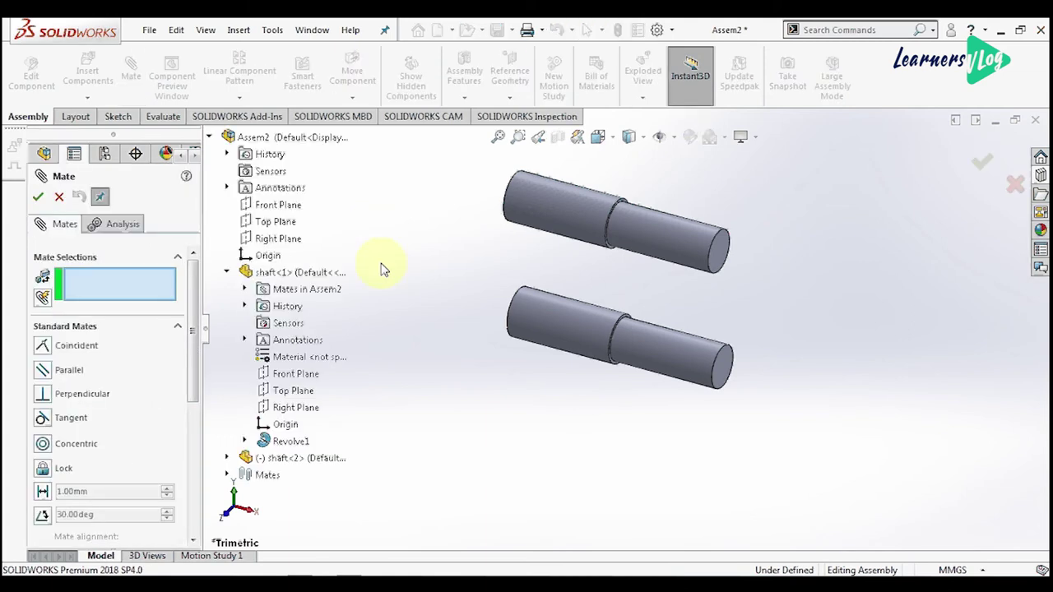
pyautogui.click(225, 459)
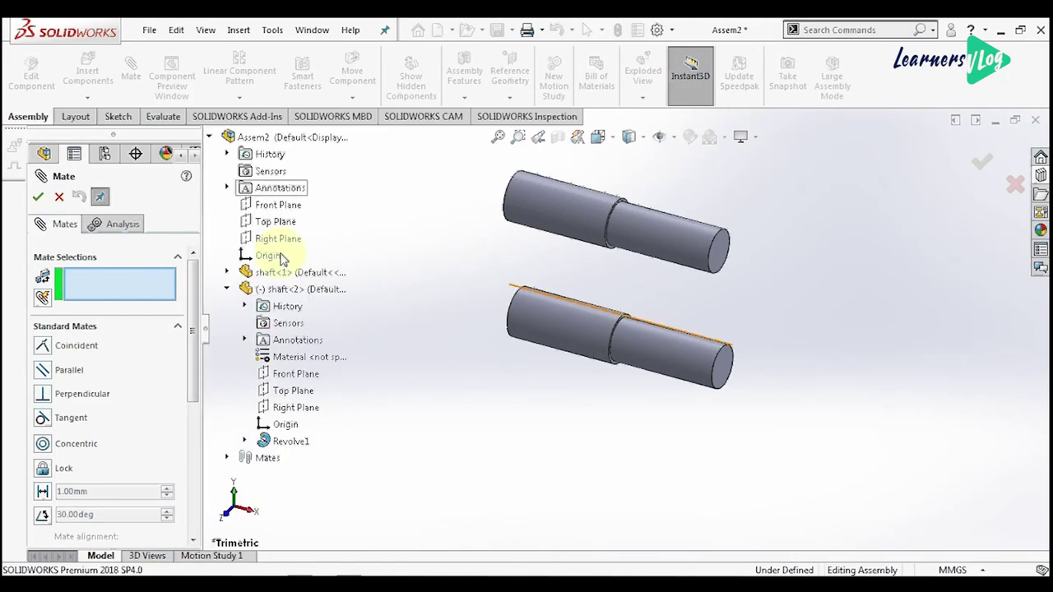
pyautogui.click(279, 206)
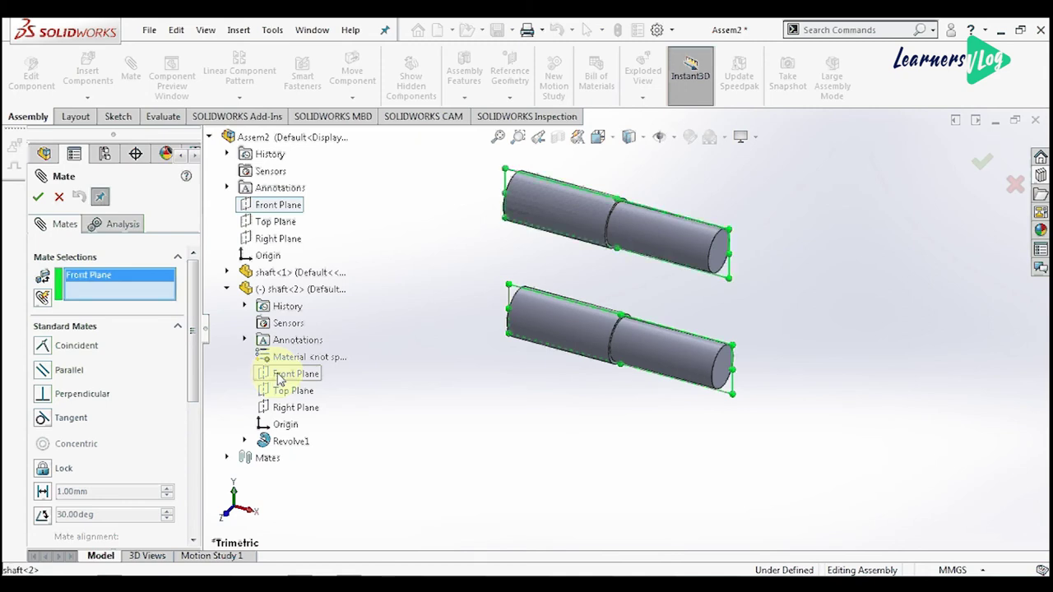
pyautogui.click(280, 376)
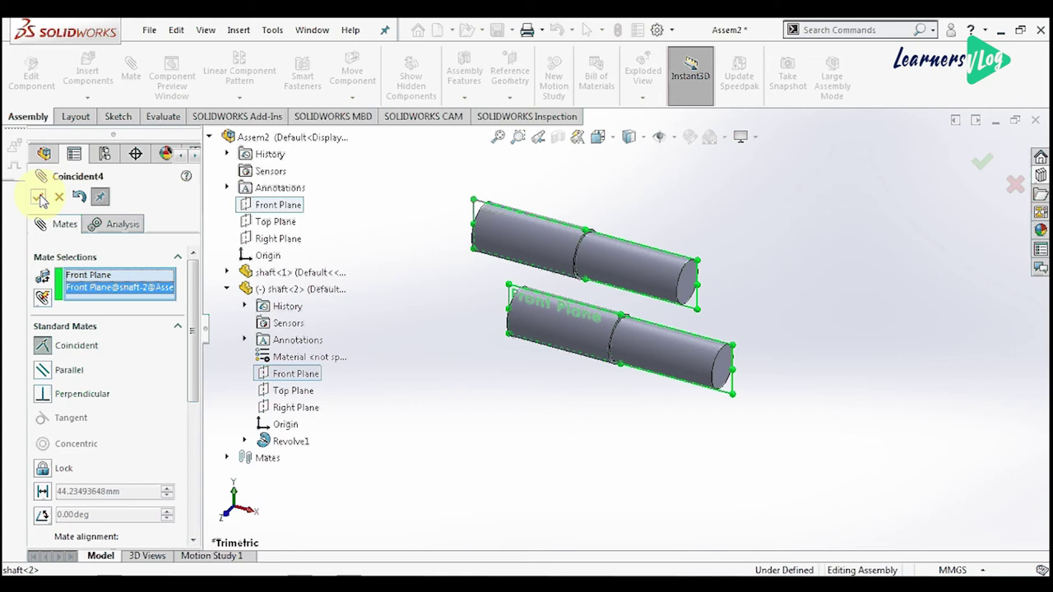
pyautogui.click(39, 197)
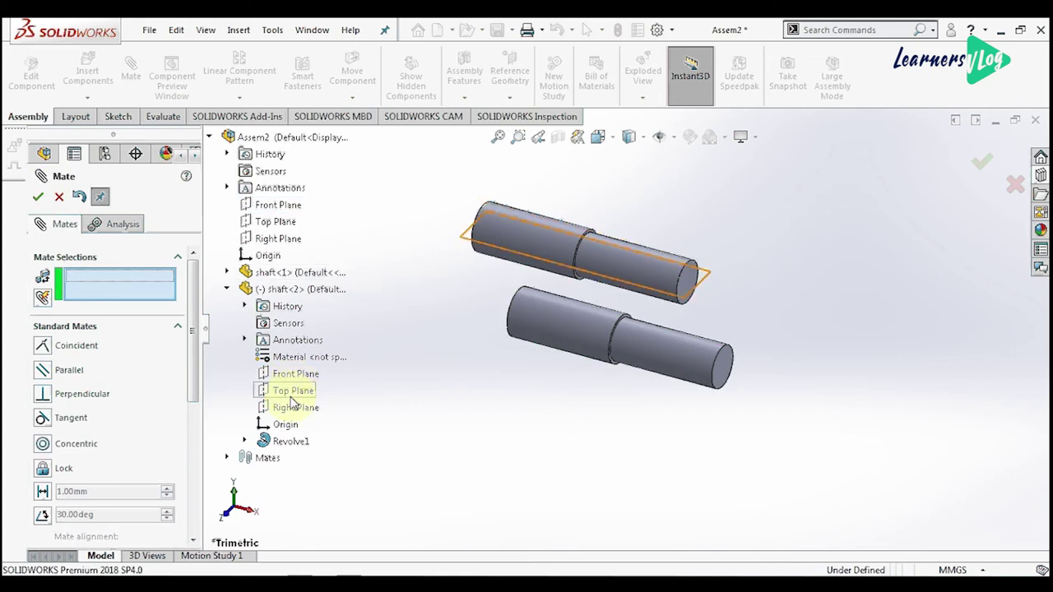
# Mate shaft<2>'s Right Plane to the assembly Right Plane, then drag the upper shaft higher
pyautogui.click(297, 411)
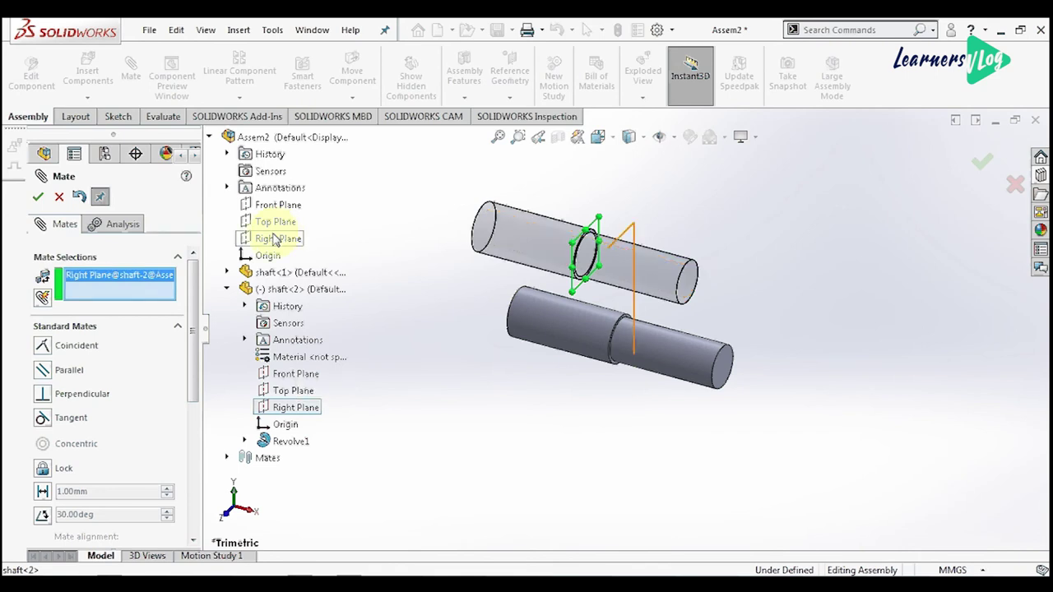
pyautogui.click(276, 239)
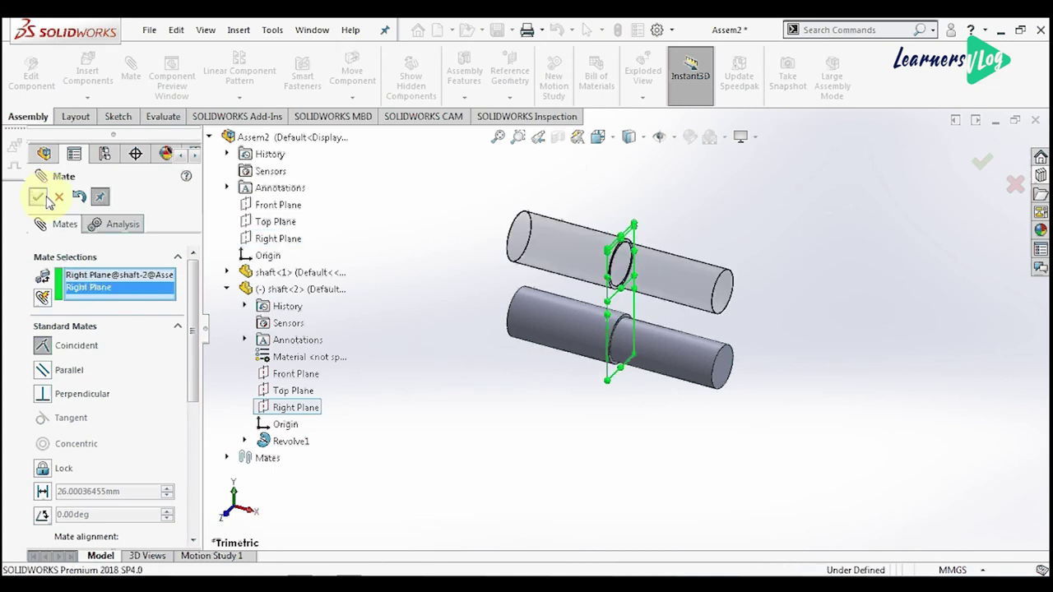
pyautogui.click(42, 197)
pyautogui.press('Escape')
pyautogui.moveTo(491, 266)
pyautogui.mouseDown()
pyautogui.moveTo(678, 194)
pyautogui.moveTo(659, 212)
pyautogui.mouseUp()
pyautogui.press('Escape')
# Reorient the view and select both shafts' cylindrical faces for a mate
pyautogui.press('f')
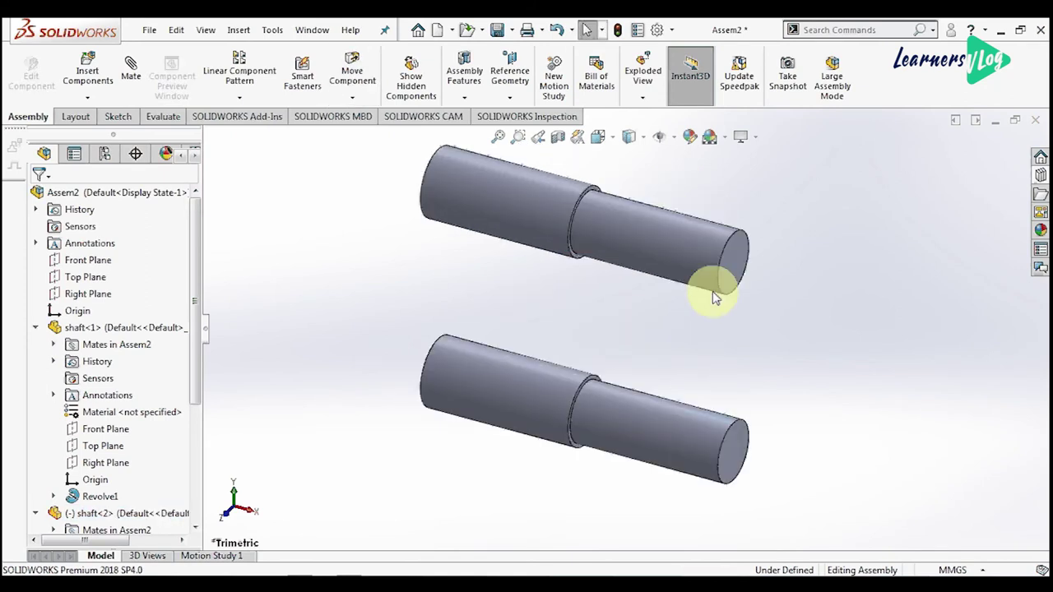
pyautogui.moveTo(713, 292); pyautogui.dragTo(556, 246, button='middle')
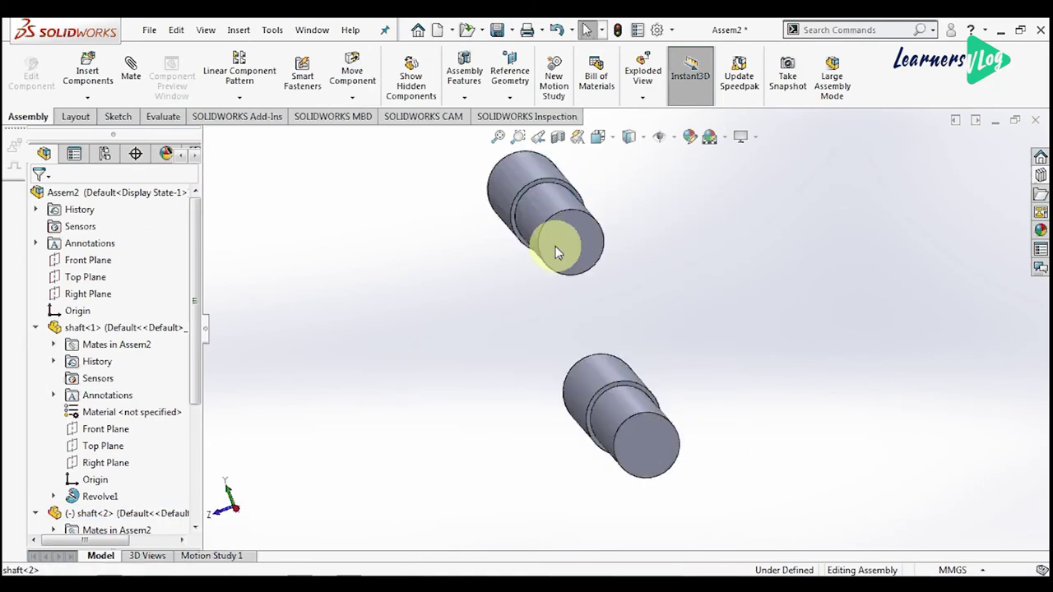
pyautogui.moveTo(555, 246); pyautogui.dragTo(591, 249)
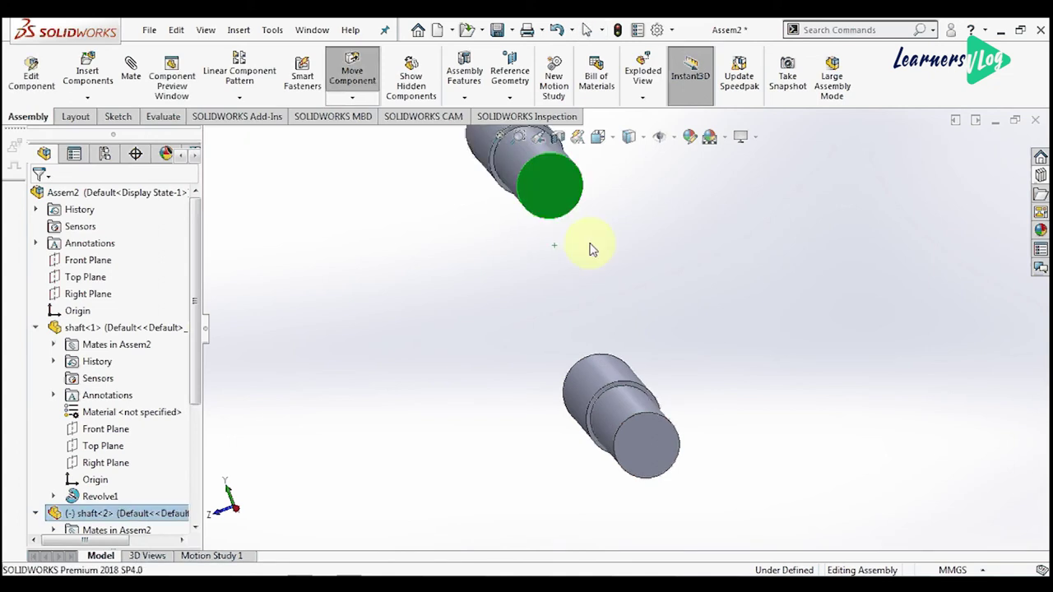
pyautogui.moveTo(590, 249)
pyautogui.mouseDown(button='middle')
pyautogui.moveTo(610, 315)
pyautogui.moveTo(628, 250)
pyautogui.mouseUp(button='middle')
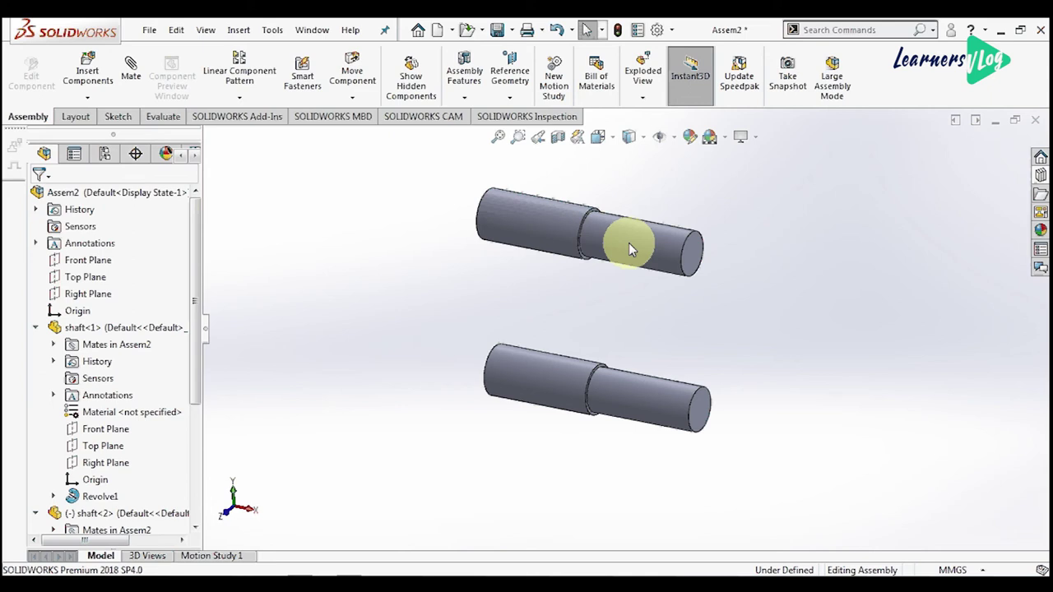
pyautogui.click(629, 242)
pyautogui.keyDown('ctrl'); pyautogui.click(598, 424); pyautogui.keyUp('ctrl')
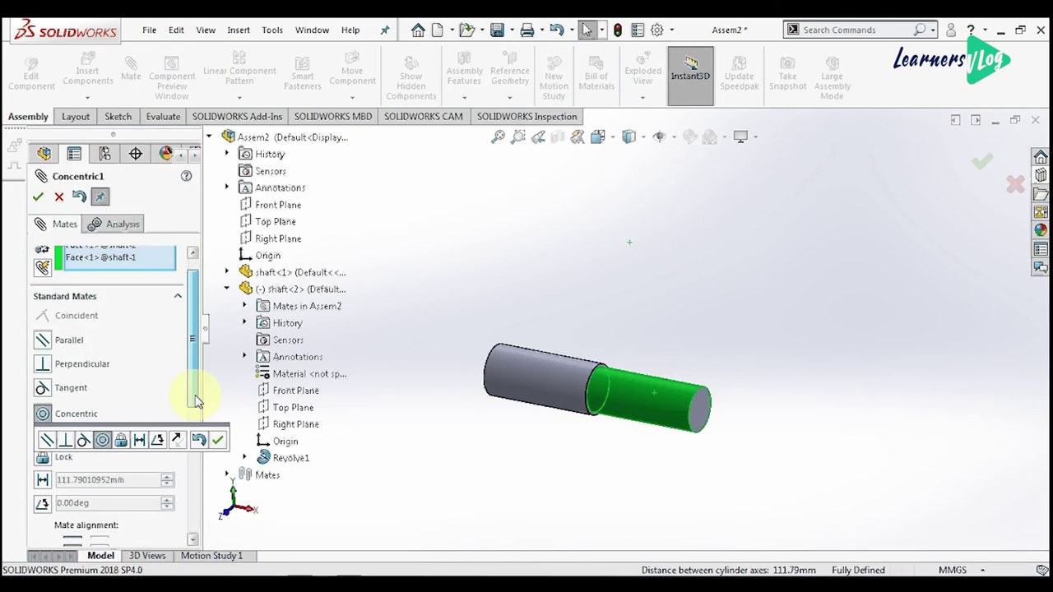
# Apply a 105 mm distance mate between the shaft axes and close the mate panel
pyautogui.scroll(-3, 196, 401)
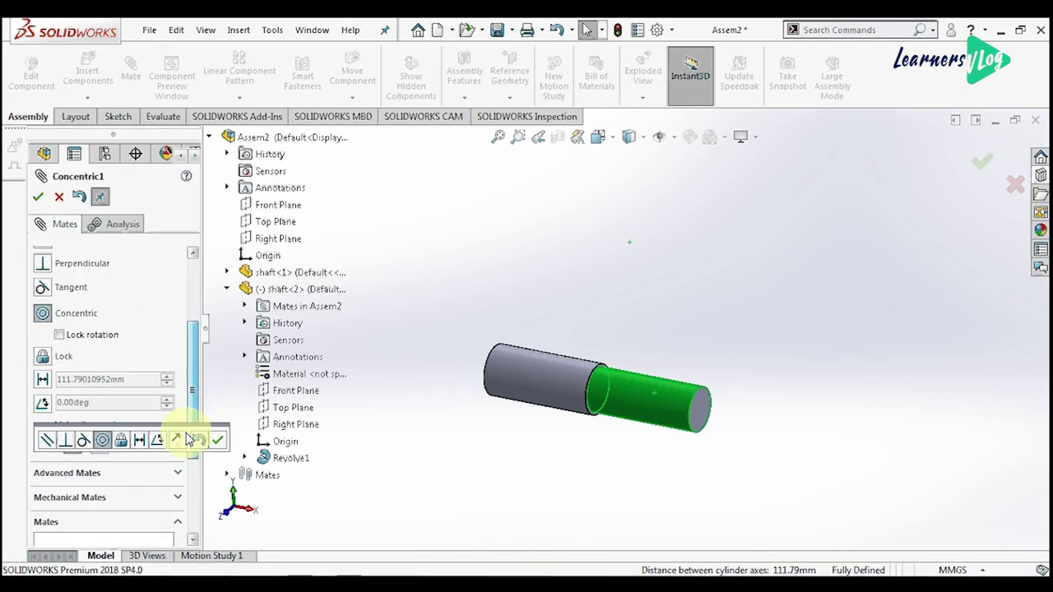
pyautogui.scroll(-1, 189, 444)
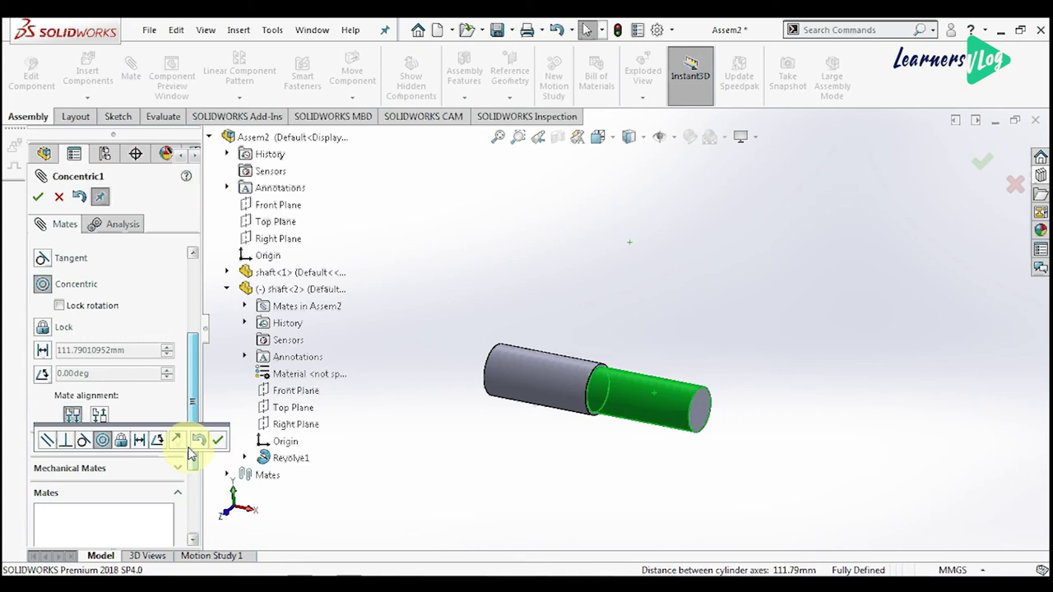
pyautogui.scroll(1, 183, 444)
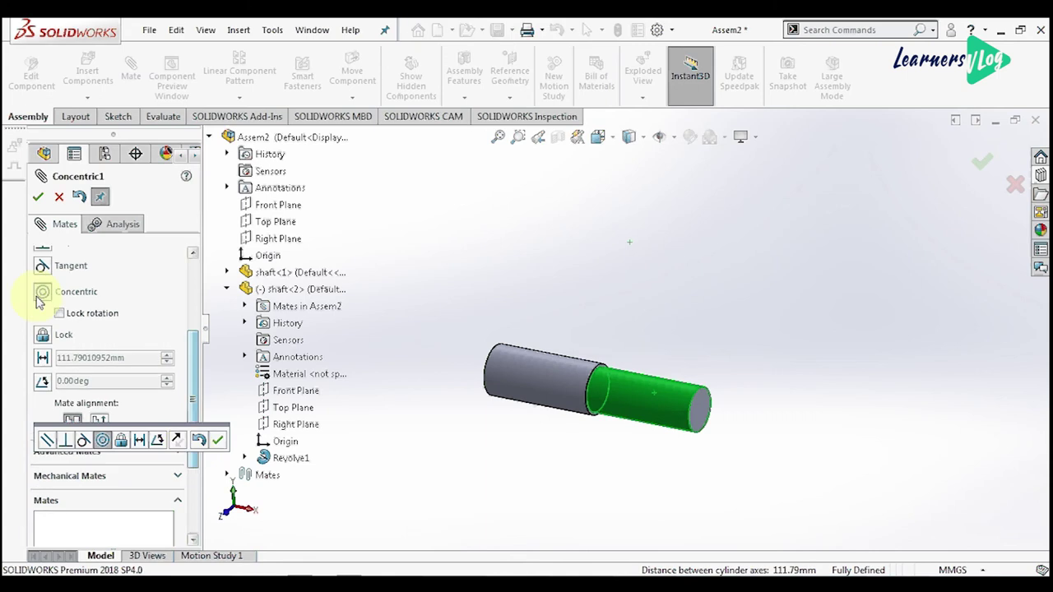
pyautogui.click(42, 360)
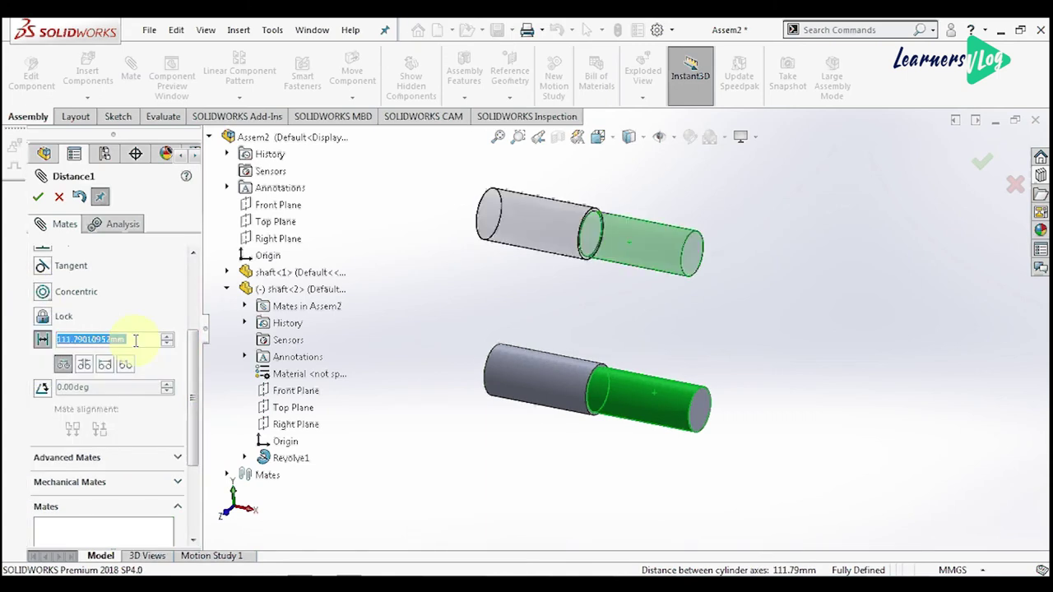
pyautogui.doubleClick(136, 339)
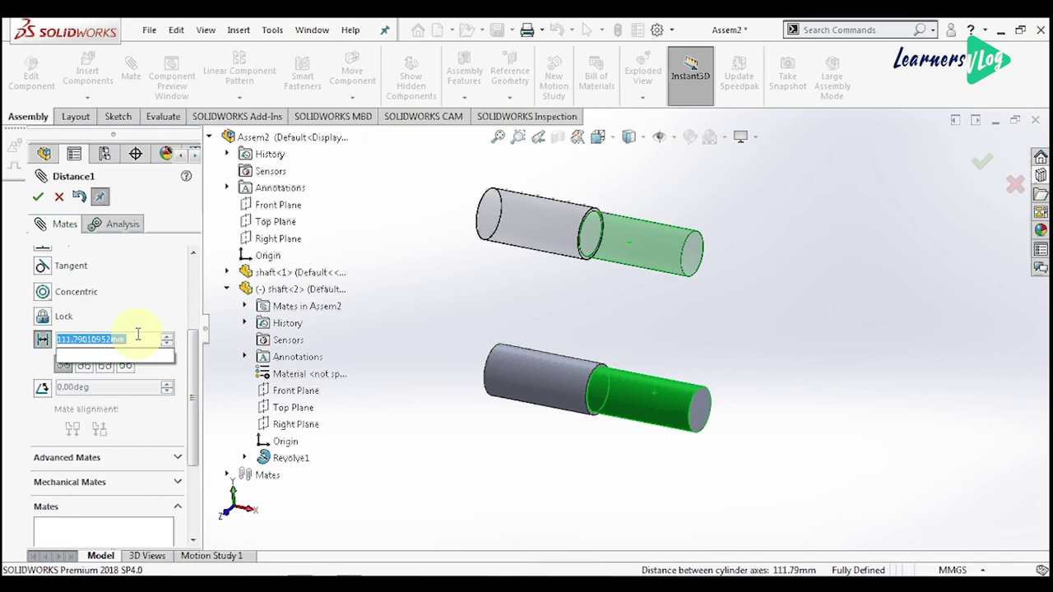
pyautogui.write('105')
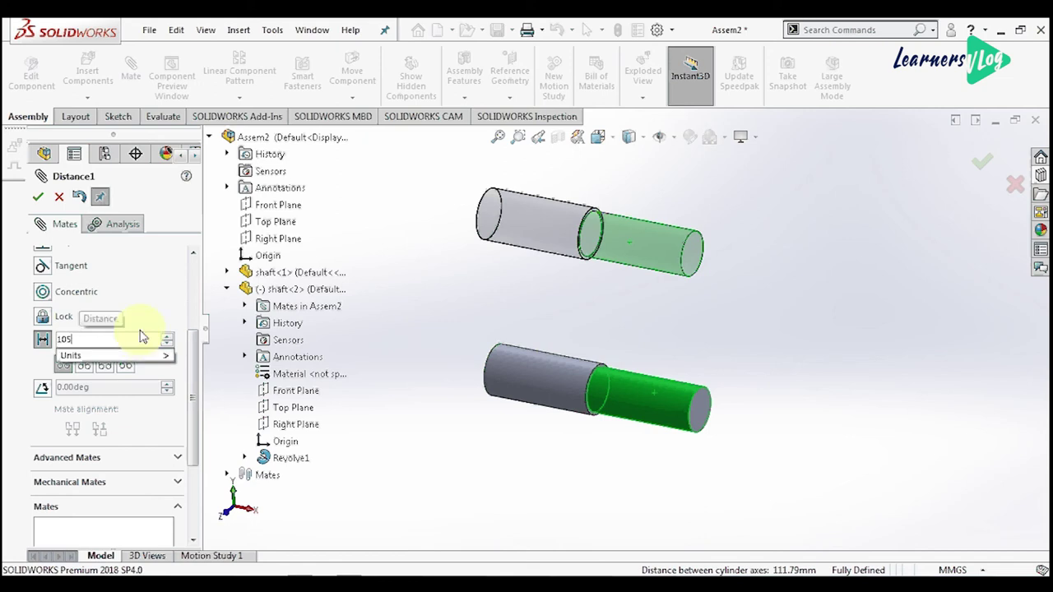
pyautogui.press('Return')
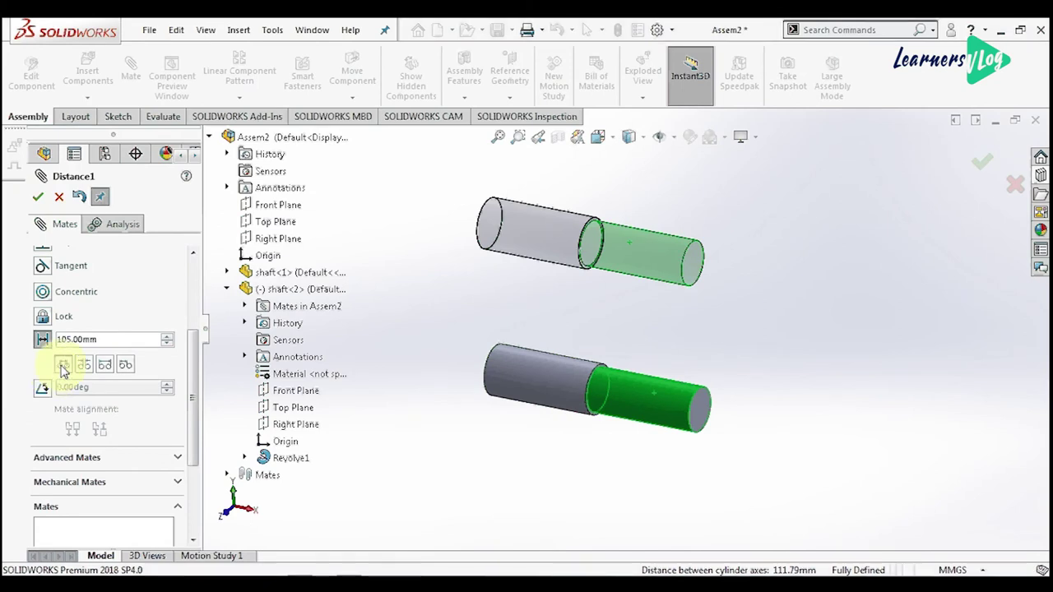
pyautogui.click(38, 196)
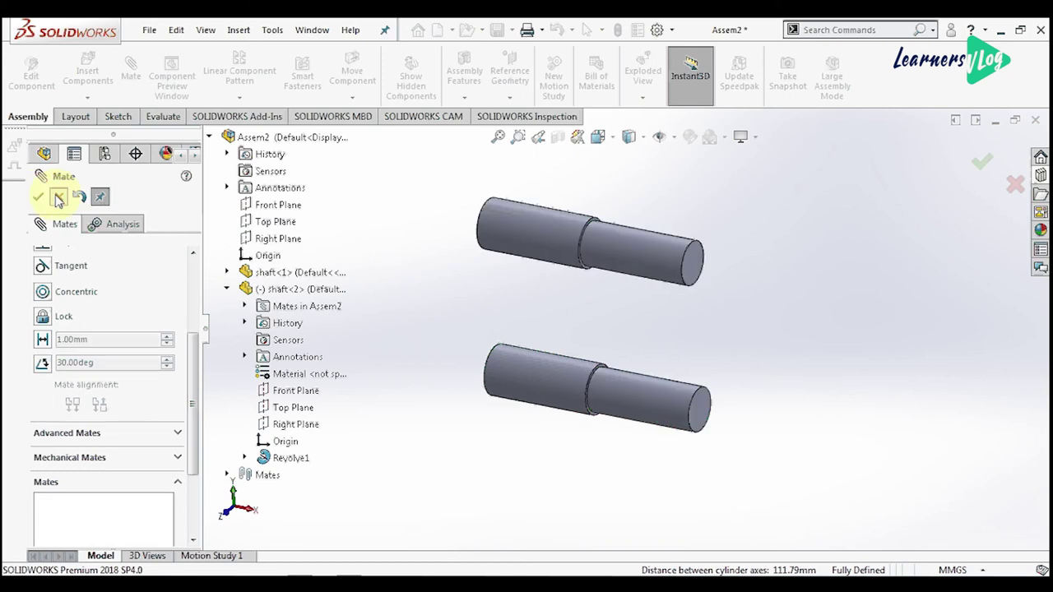
pyautogui.click(59, 197)
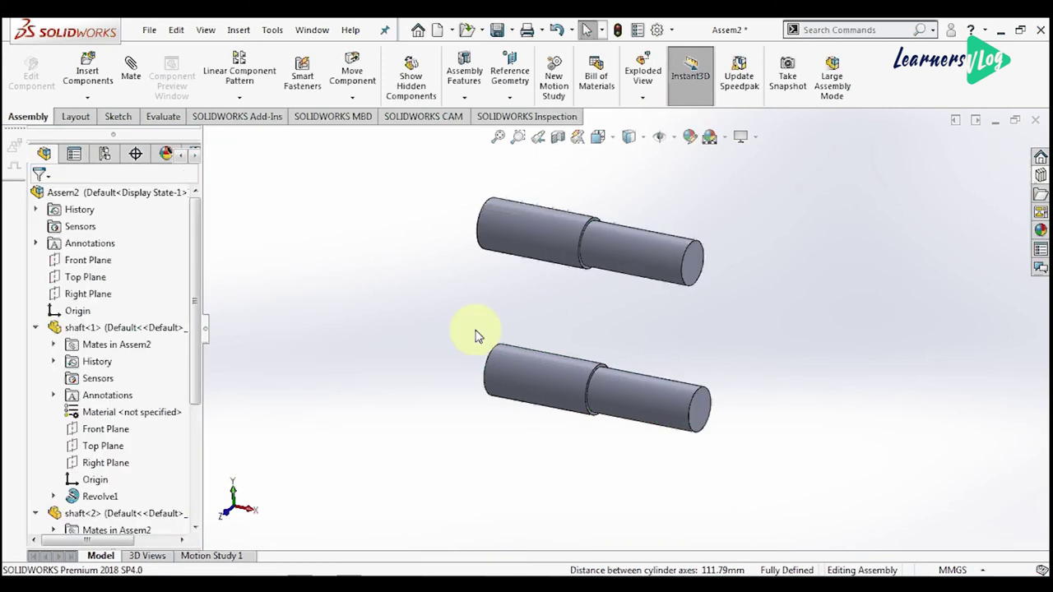
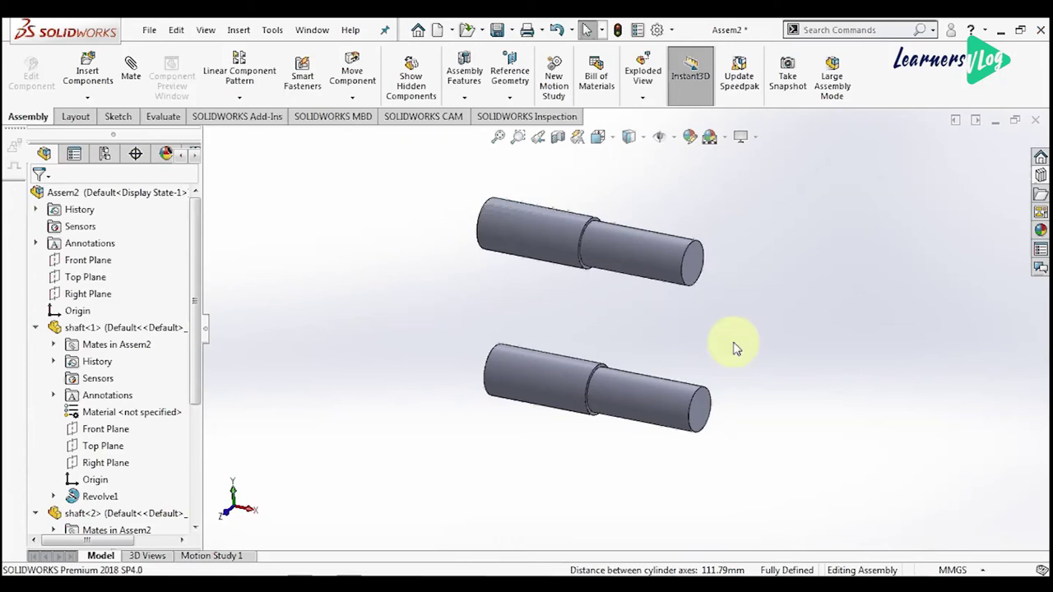
# Insert the spur gear part and place it beside the two shafts
pyautogui.scroll(-2, 734, 348)
pyautogui.click(87, 69)
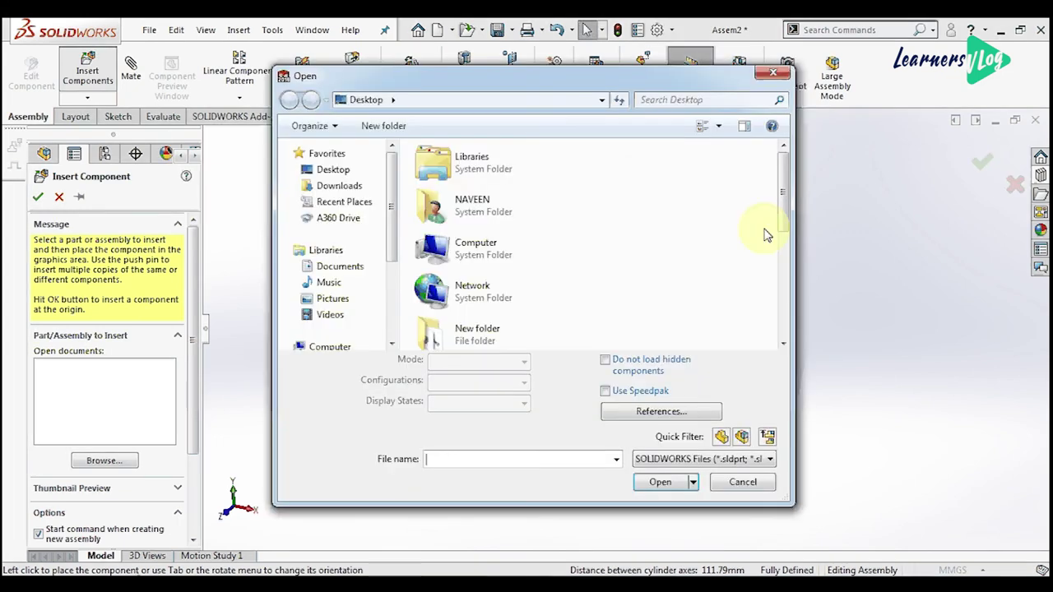
pyautogui.scroll(-5, 480, 329)
pyautogui.doubleClick(479, 329)
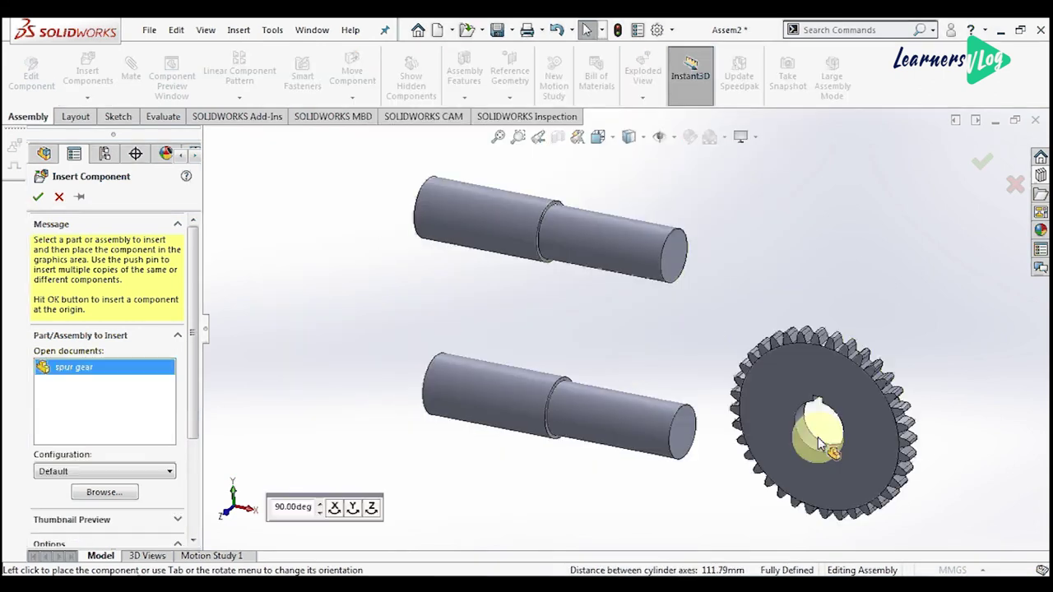
pyautogui.click(818, 437)
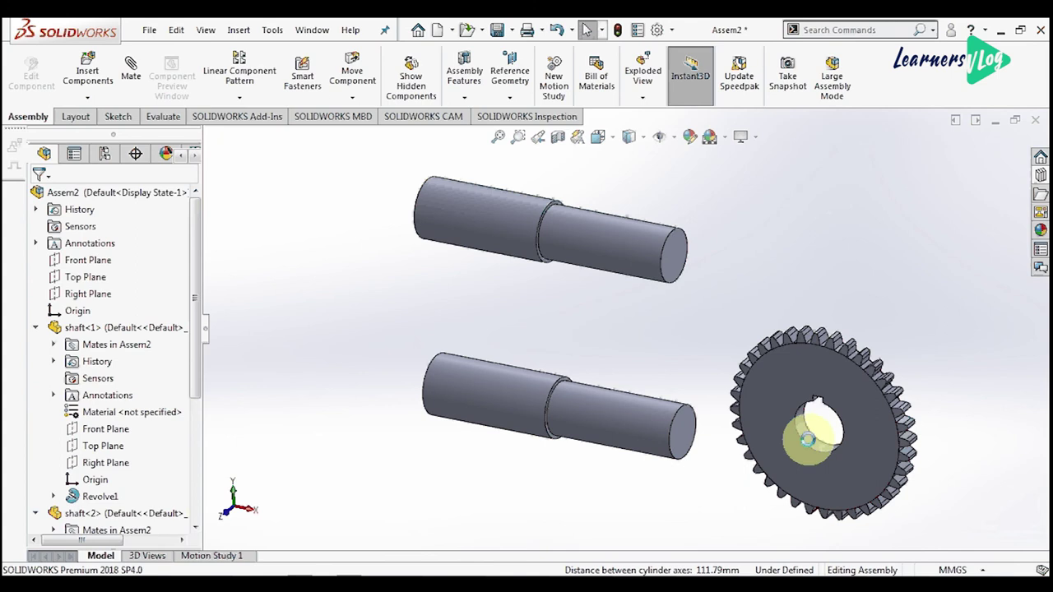
# Mate the gear bore concentric with the lower shaft's cylindrical face
pyautogui.click(808, 438)
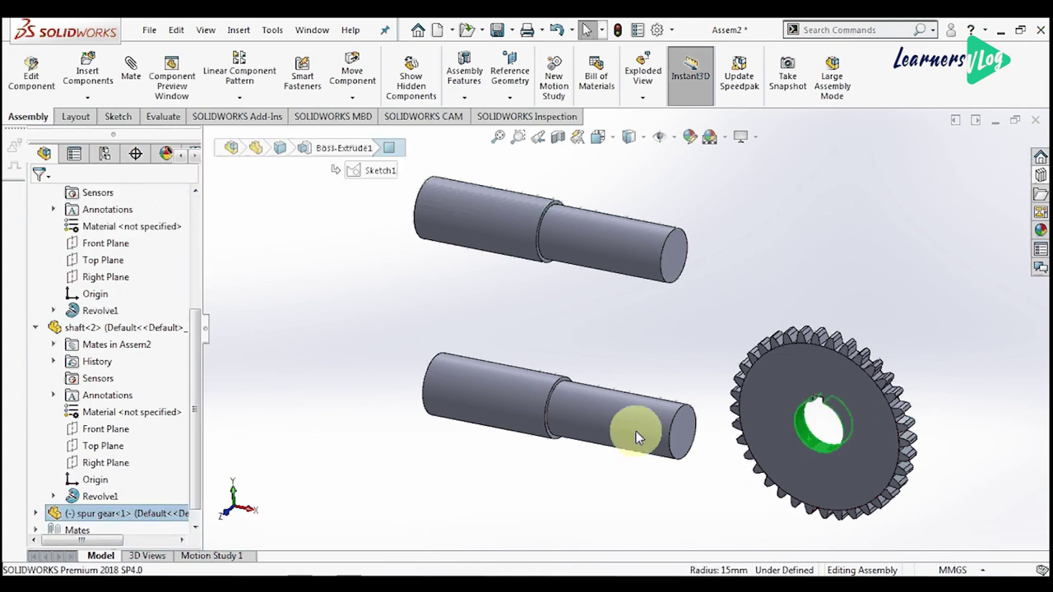
pyautogui.keyDown('ctrl'); pyautogui.click(635, 431); pyautogui.keyUp('ctrl')
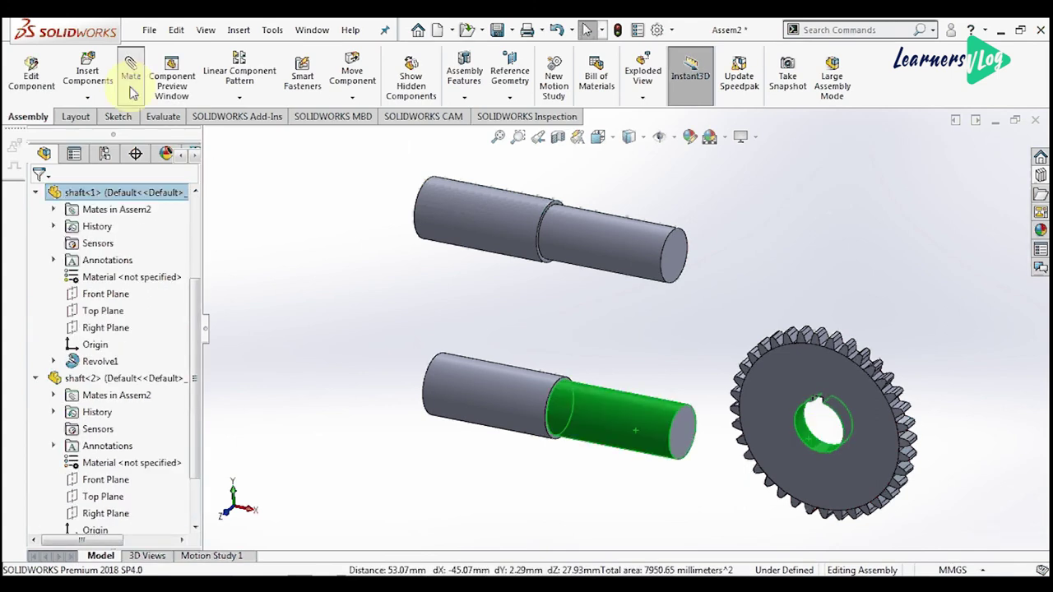
pyautogui.click(130, 86)
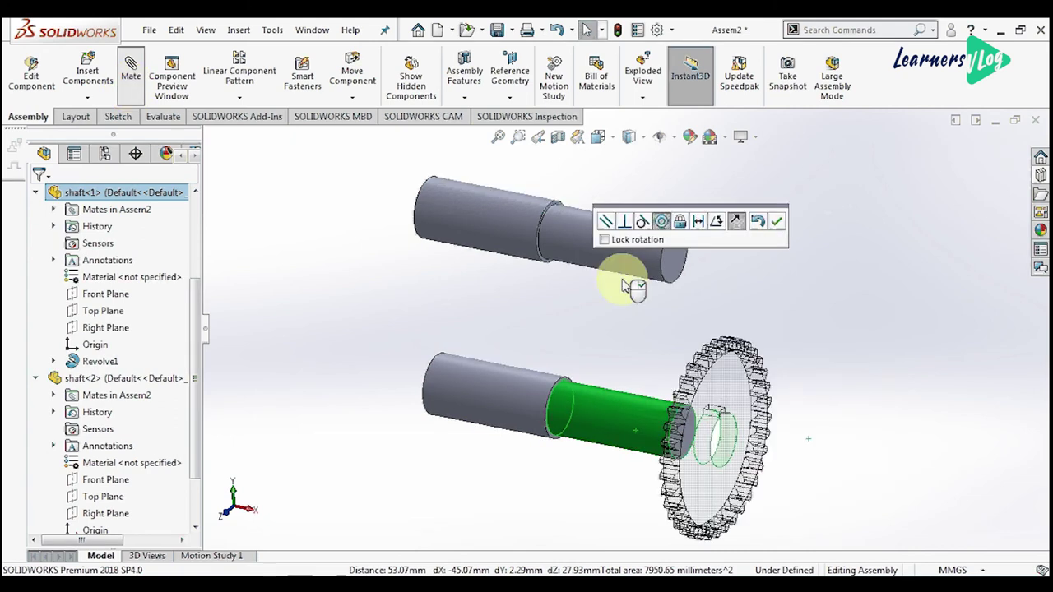
pyautogui.click(779, 223)
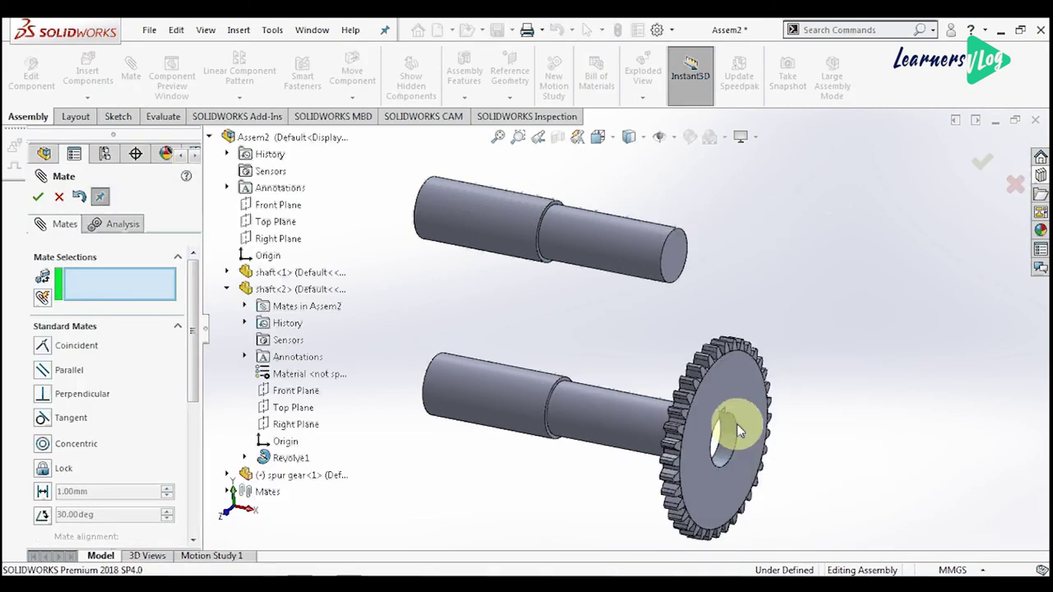
pyautogui.scroll(-5, 583, 292)
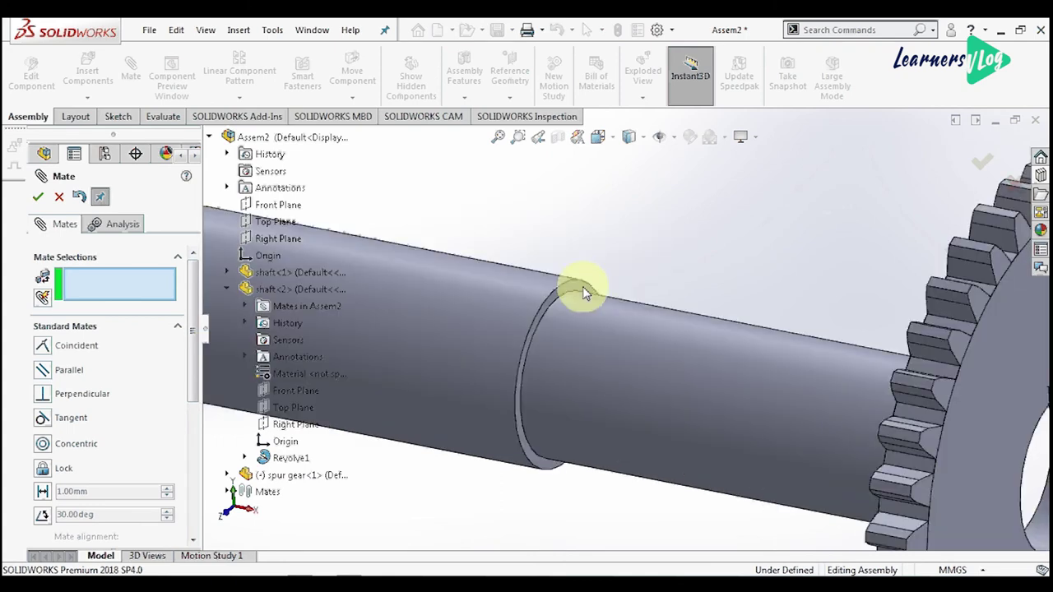
# Seat the gear face coincident against the lower shaft's shoulder and finish mating
pyautogui.click(582, 288)
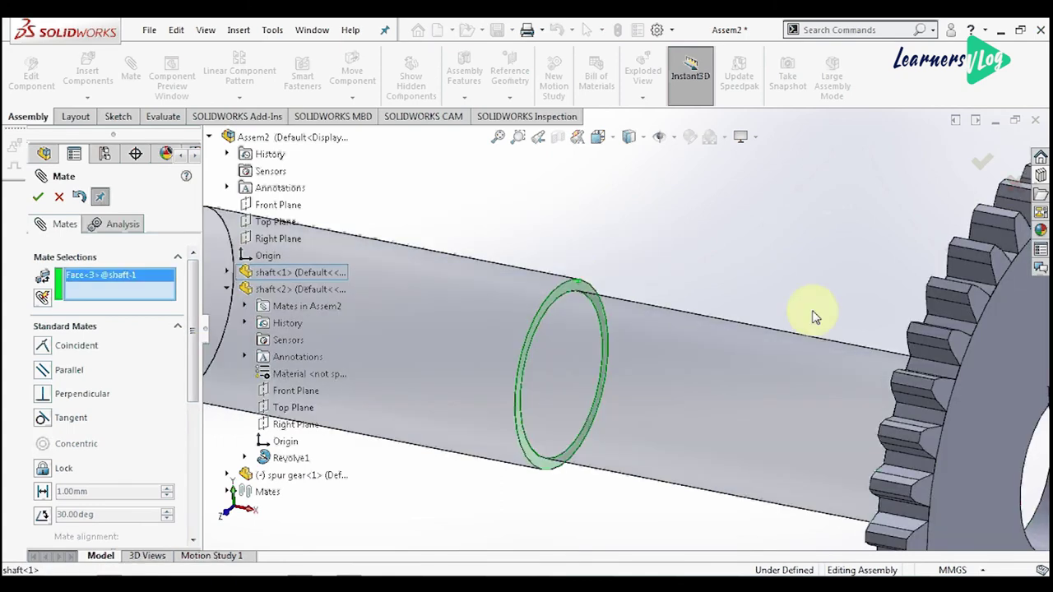
pyautogui.scroll(3, 814, 316)
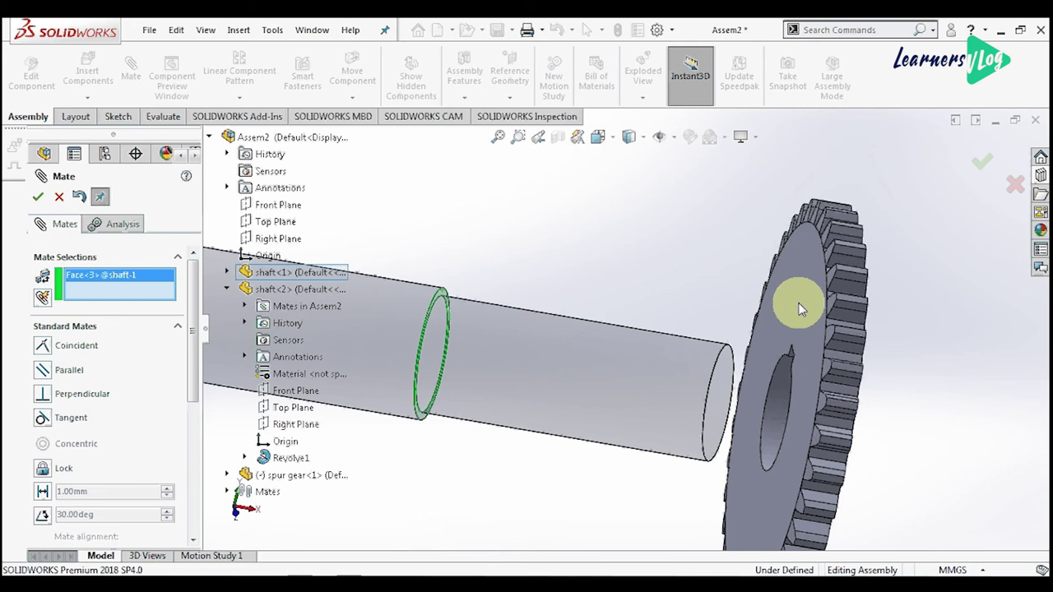
pyautogui.click(800, 309)
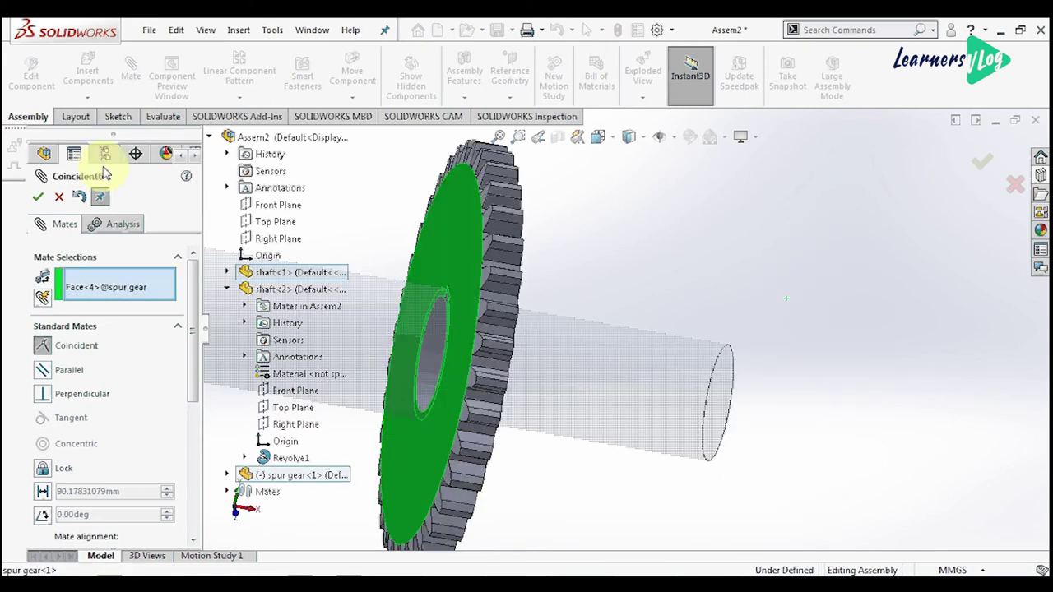
pyautogui.press('Return')
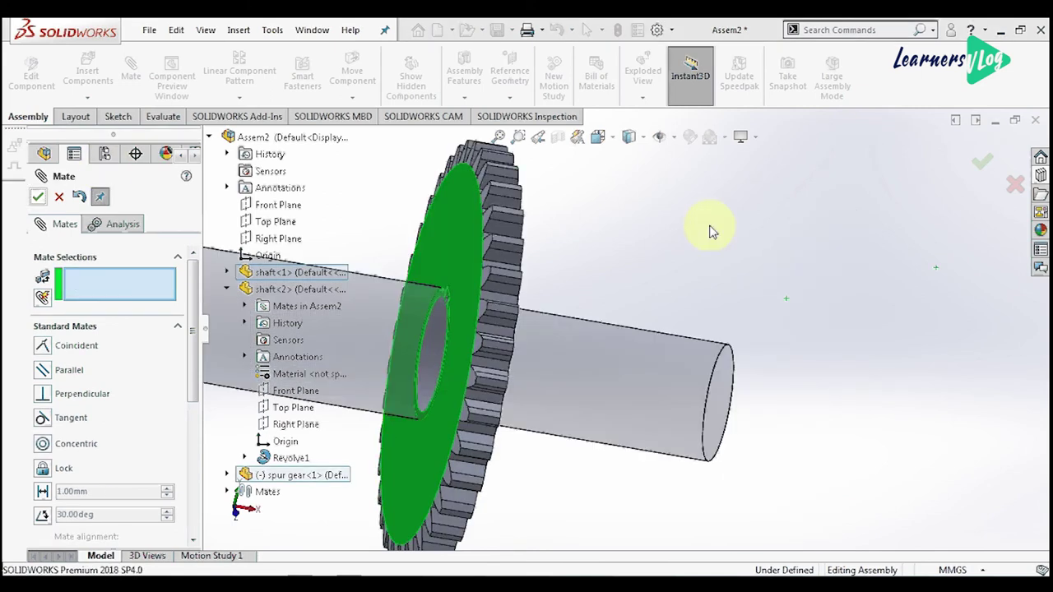
pyautogui.scroll(4, 691, 239)
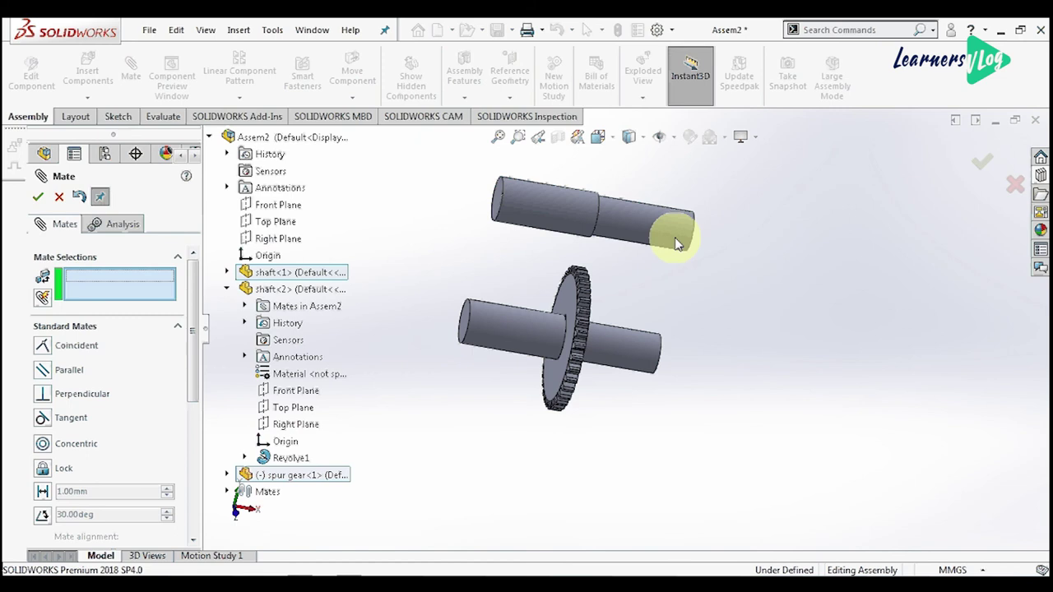
pyautogui.moveTo(674, 243); pyautogui.dragTo(625, 240, button='middle')
pyautogui.click(59, 197)
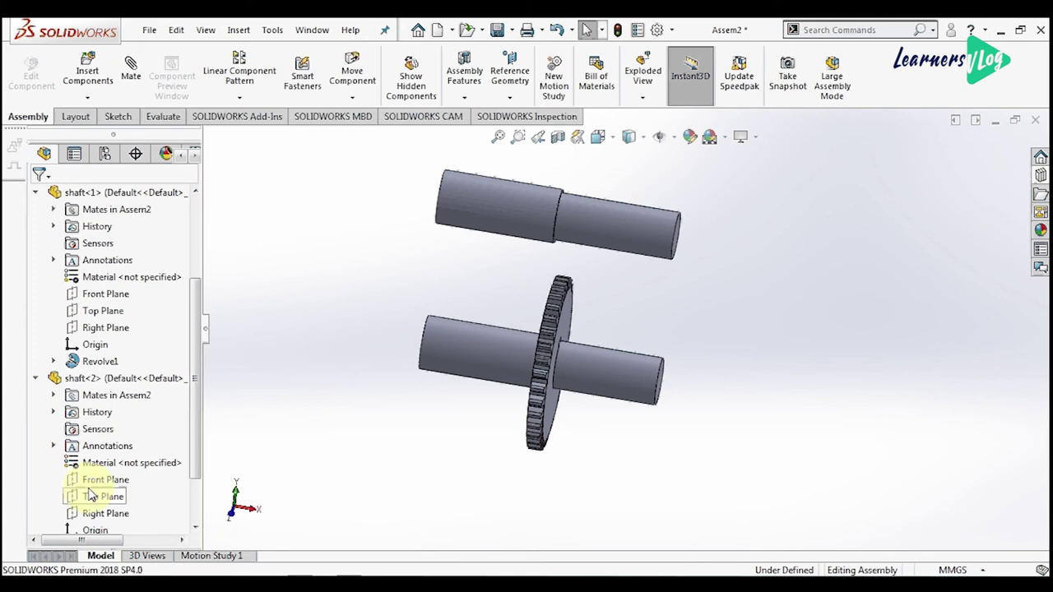
pyautogui.scroll(-2, 199, 427)
# Copy the spur gear and mate its bore concentric with the upper shaft
pyautogui.click(99, 497)
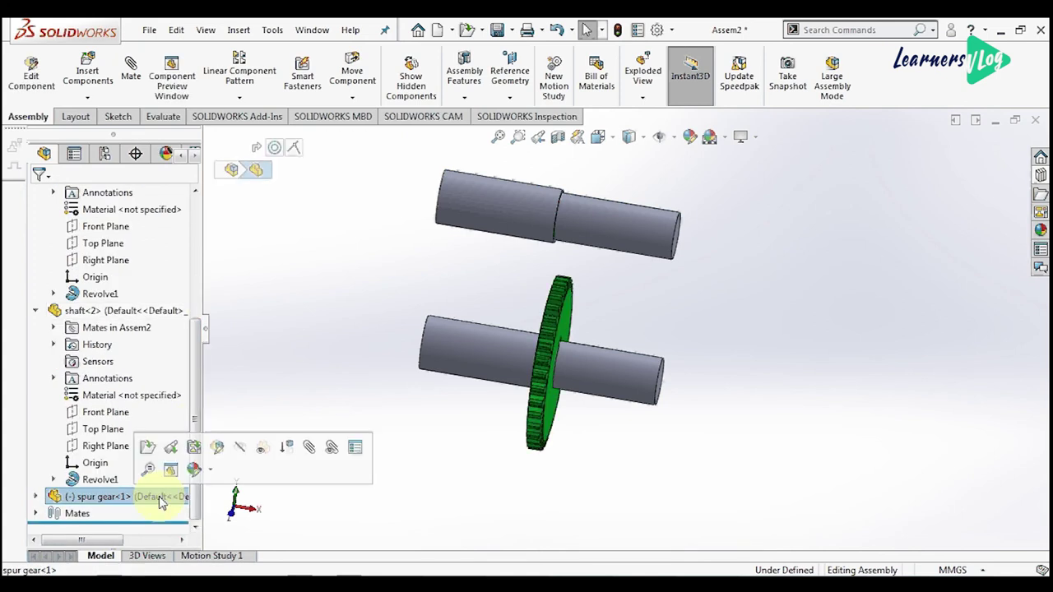
pyautogui.moveTo(162, 503); pyautogui.dragTo(763, 274)
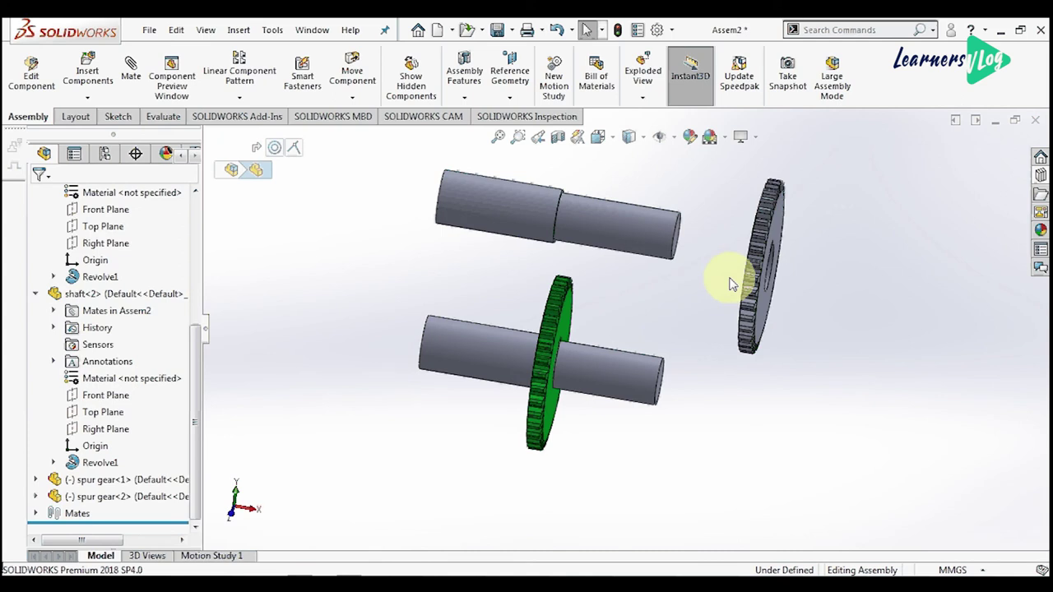
pyautogui.moveTo(732, 284); pyautogui.dragTo(779, 291, button='middle')
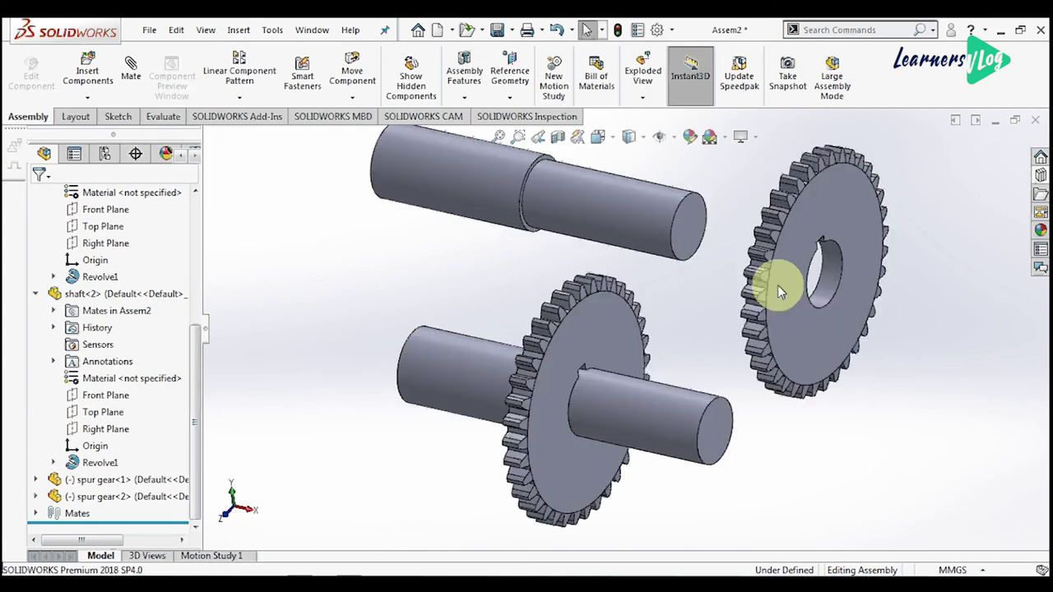
pyautogui.click(818, 272)
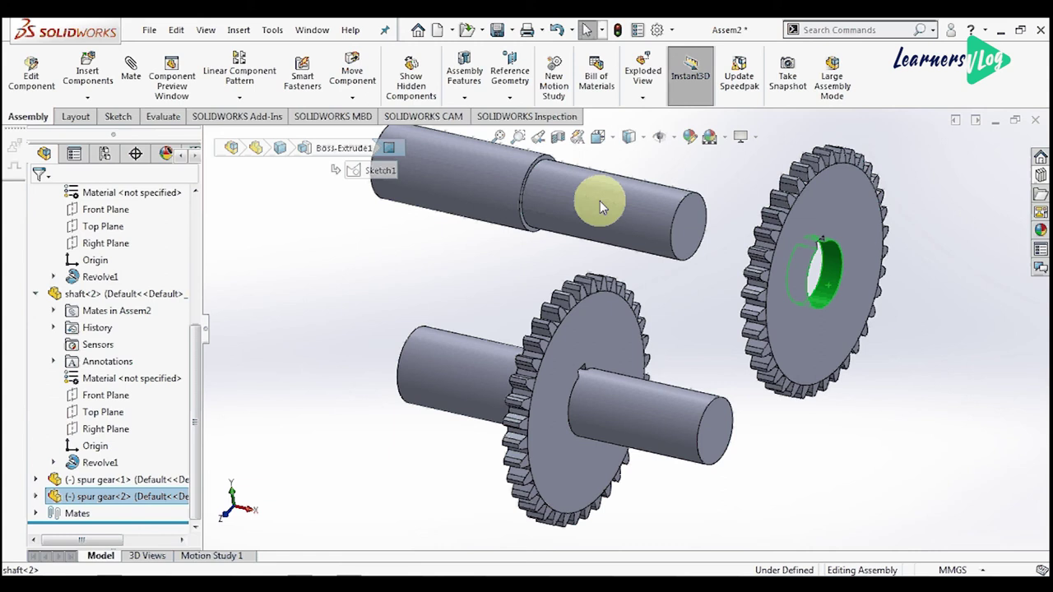
pyautogui.click(599, 204)
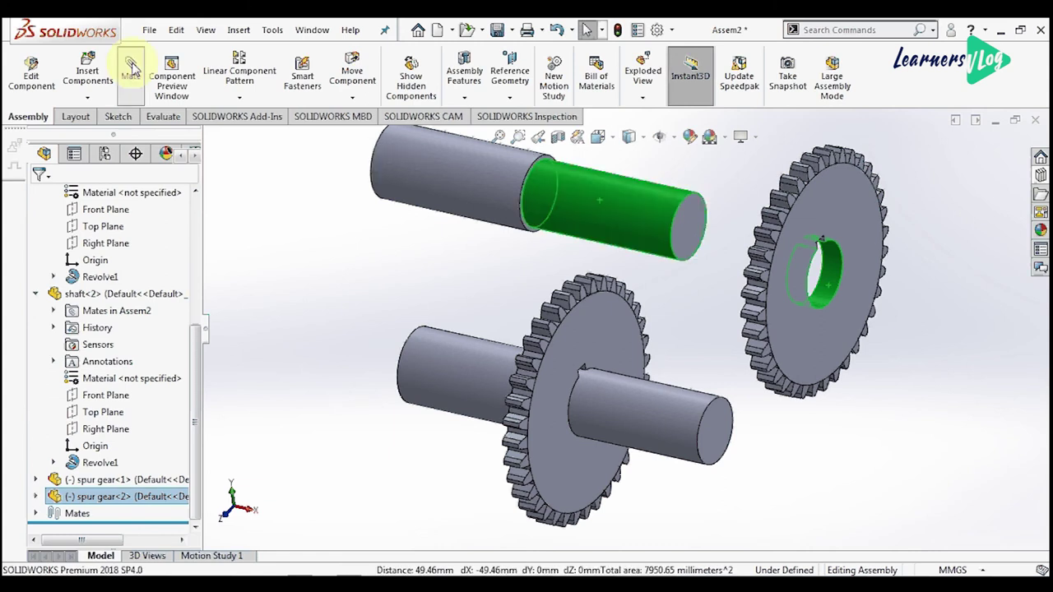
pyautogui.click(131, 68)
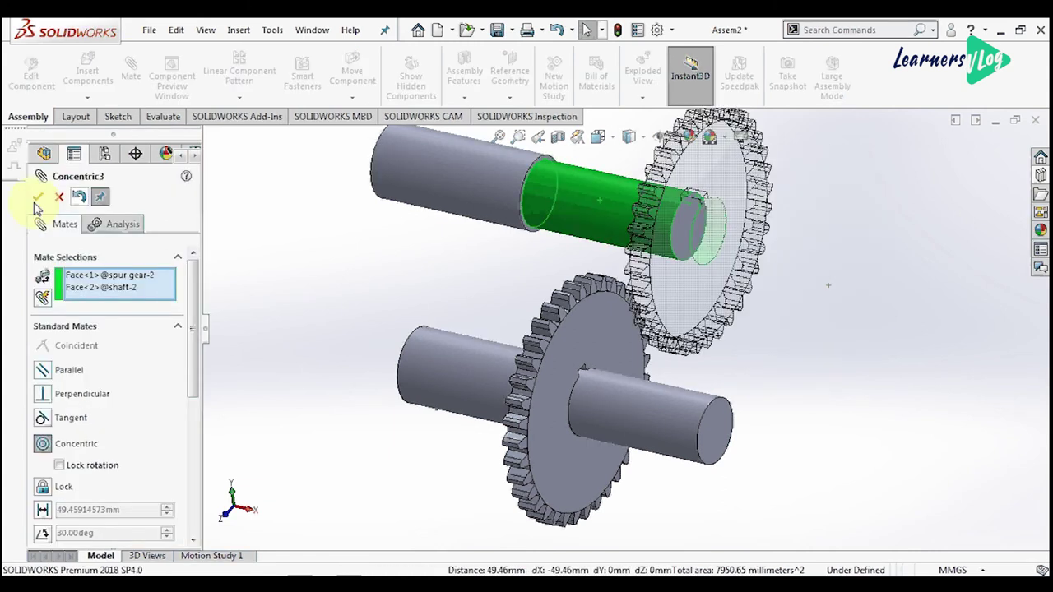
pyautogui.click(37, 198)
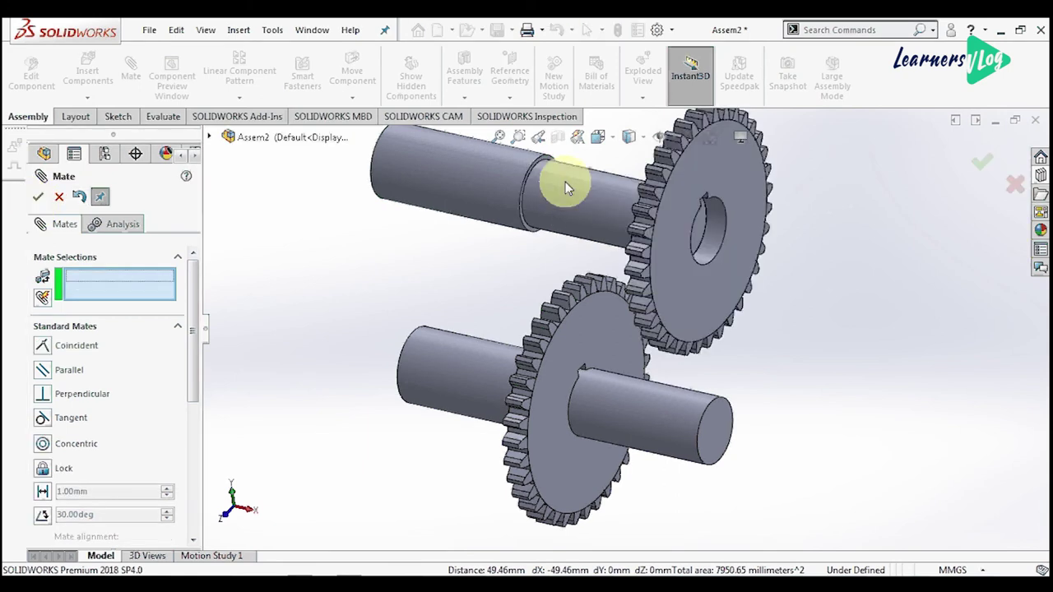
# Seat the second gear face coincident against the upper shaft's shoulder
pyautogui.click(565, 182)
pyautogui.scroll(-5, 565, 182)
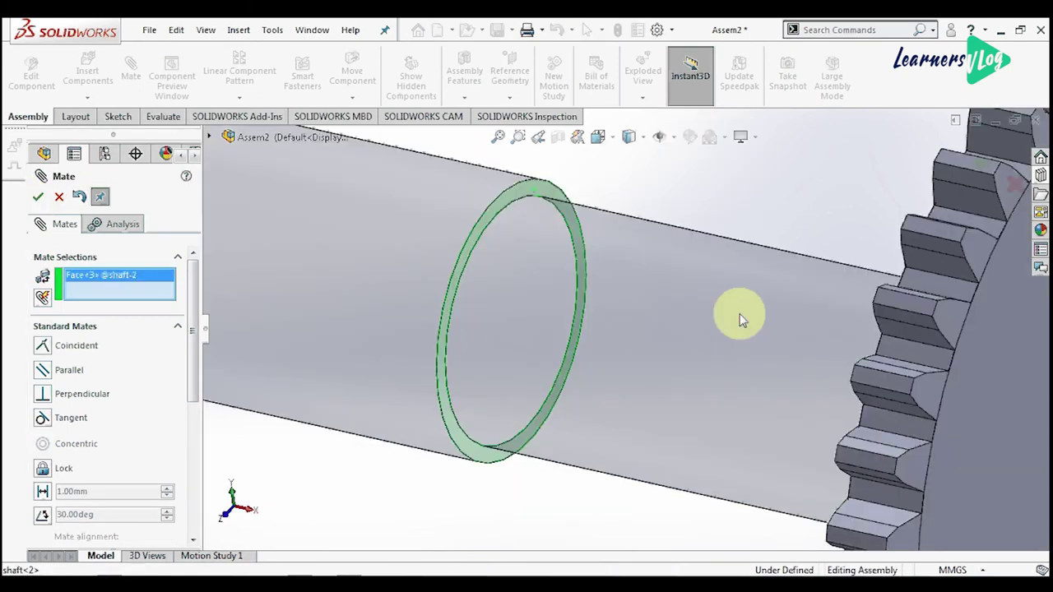
pyautogui.scroll(5, 689, 284)
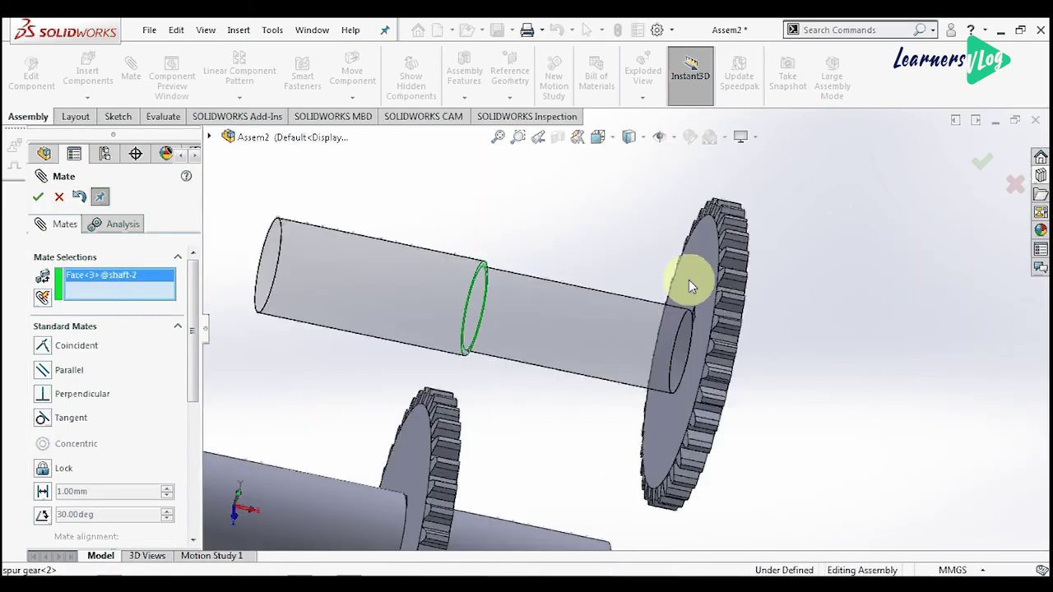
pyautogui.click(689, 282)
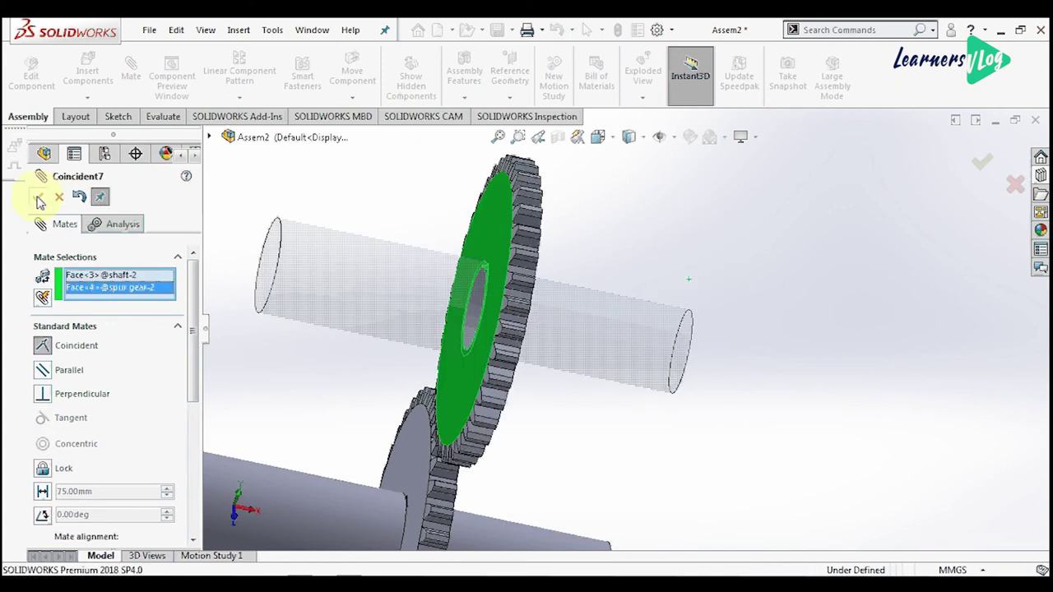
pyautogui.click(40, 200)
pyautogui.moveTo(272, 246)
pyautogui.mouseDown(button='middle')
pyautogui.moveTo(336, 263)
pyautogui.moveTo(56, 200)
pyautogui.mouseUp(button='middle')
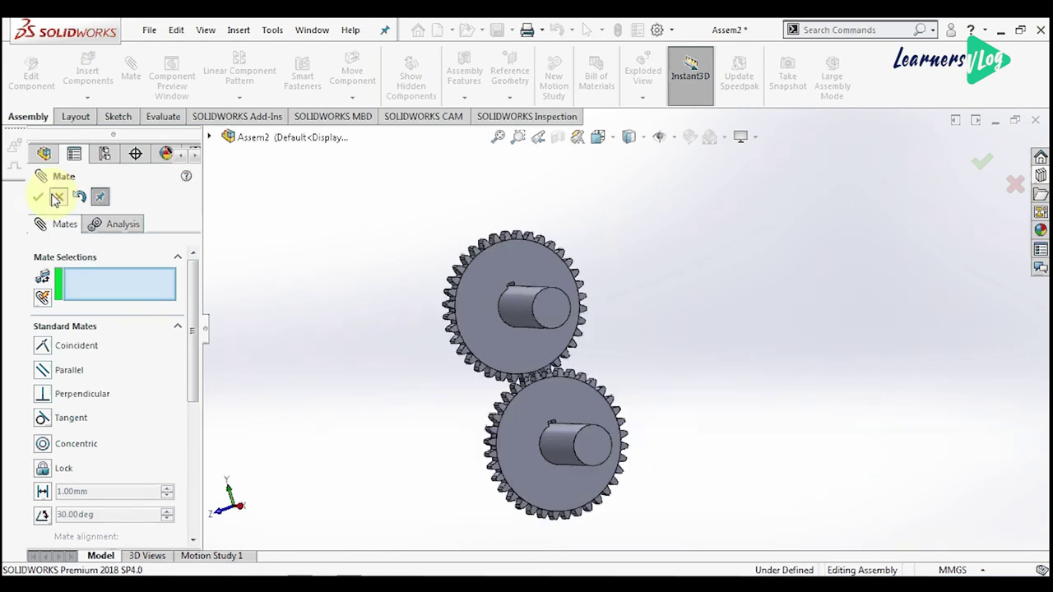
# In Left view, turn the lower gear until its teeth interlock with the upper gear's
pyautogui.click(56, 199)
pyautogui.rightClick(431, 297)
pyautogui.click(495, 473)
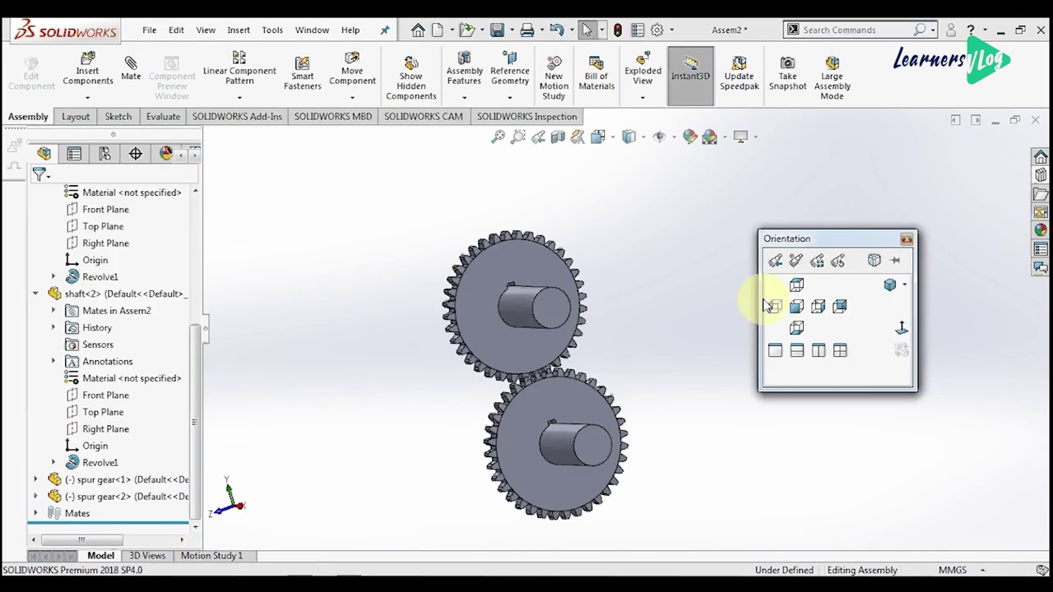
pyautogui.click(771, 306)
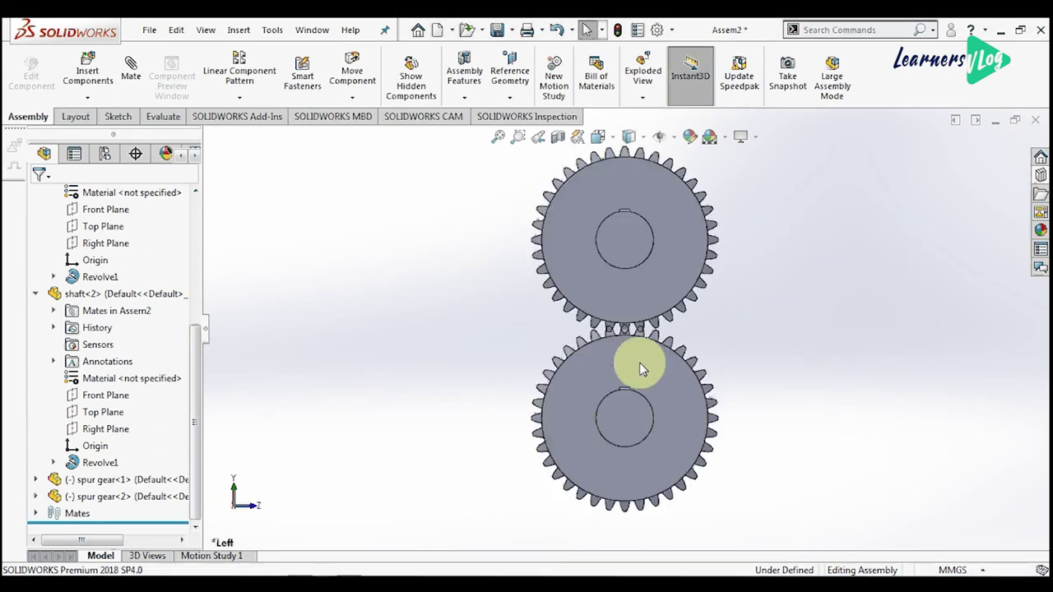
pyautogui.scroll(-3, 642, 368)
pyautogui.click(568, 346)
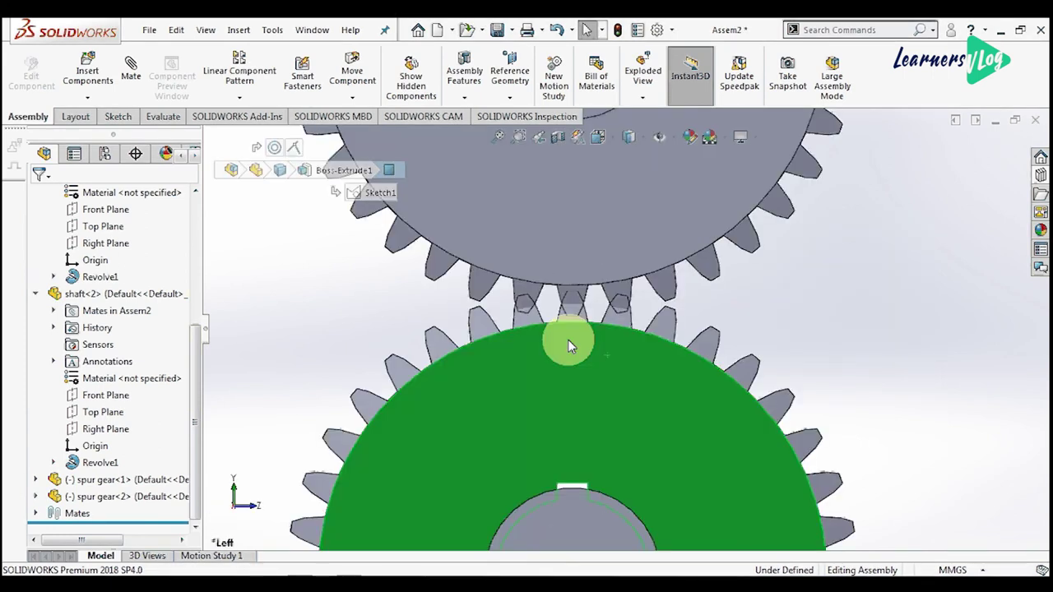
pyautogui.moveTo(568, 340); pyautogui.dragTo(559, 337)
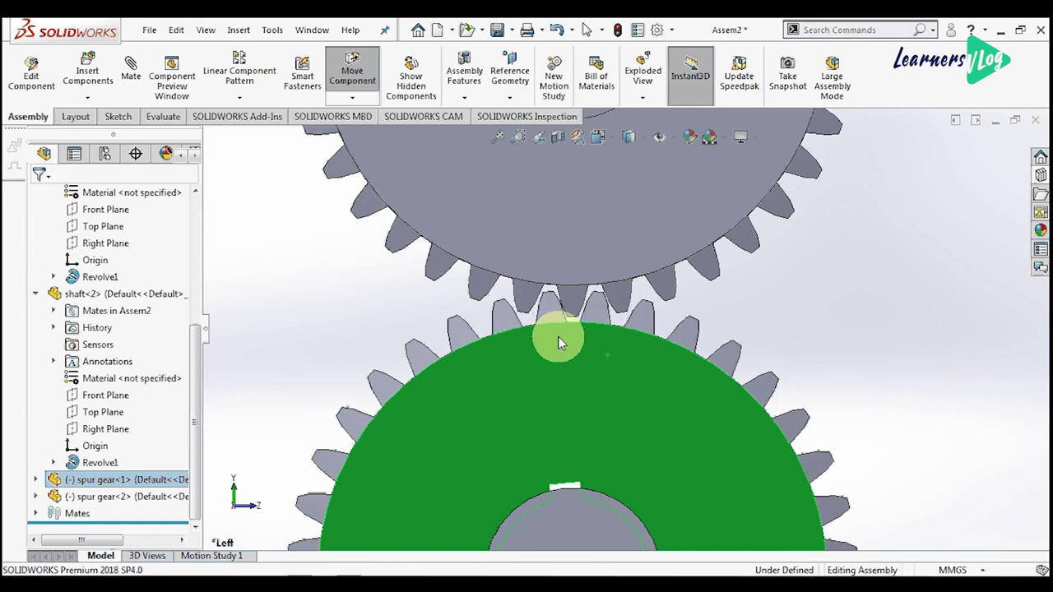
pyautogui.press('Escape')
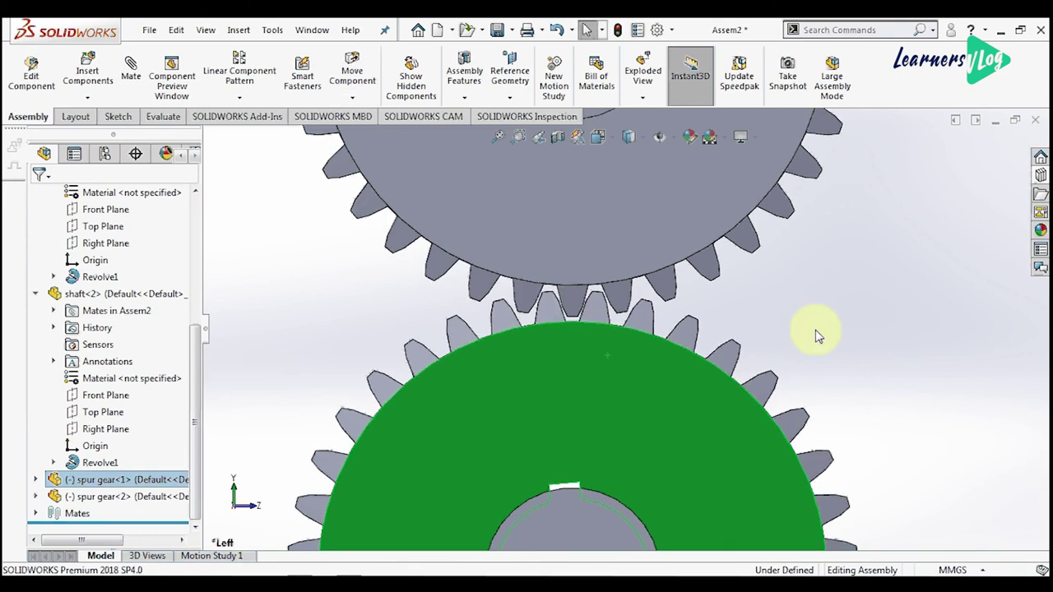
pyautogui.moveTo(817, 336)
pyautogui.mouseDown(button='middle')
pyautogui.moveTo(561, 325)
pyautogui.moveTo(257, 333)
pyautogui.mouseUp(button='middle')
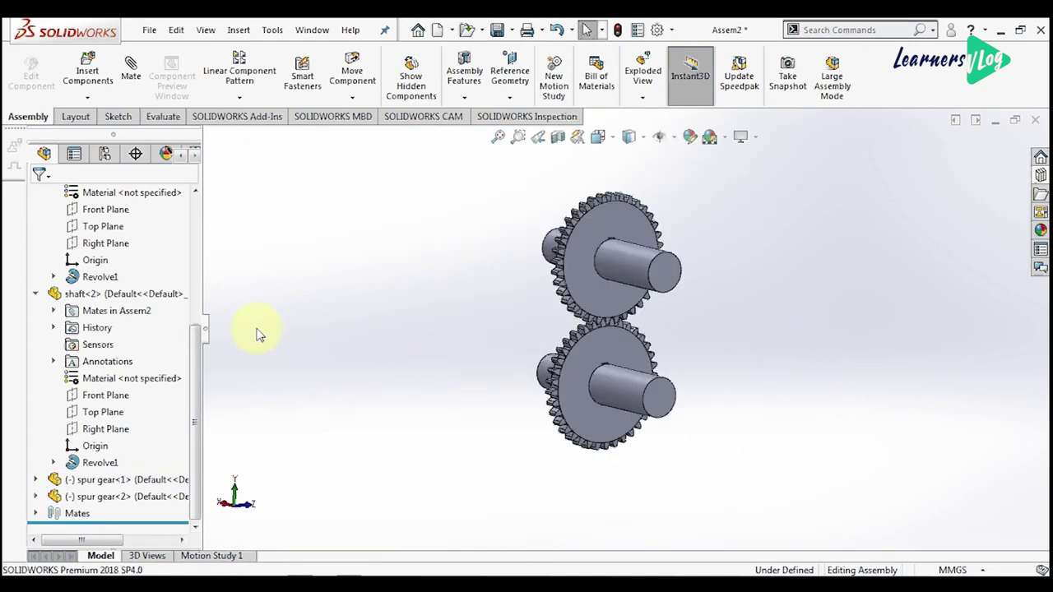
# Add a reversed Gear mate, 34mm:34mm, between the upper and lower shaft edges
pyautogui.click(38, 292)
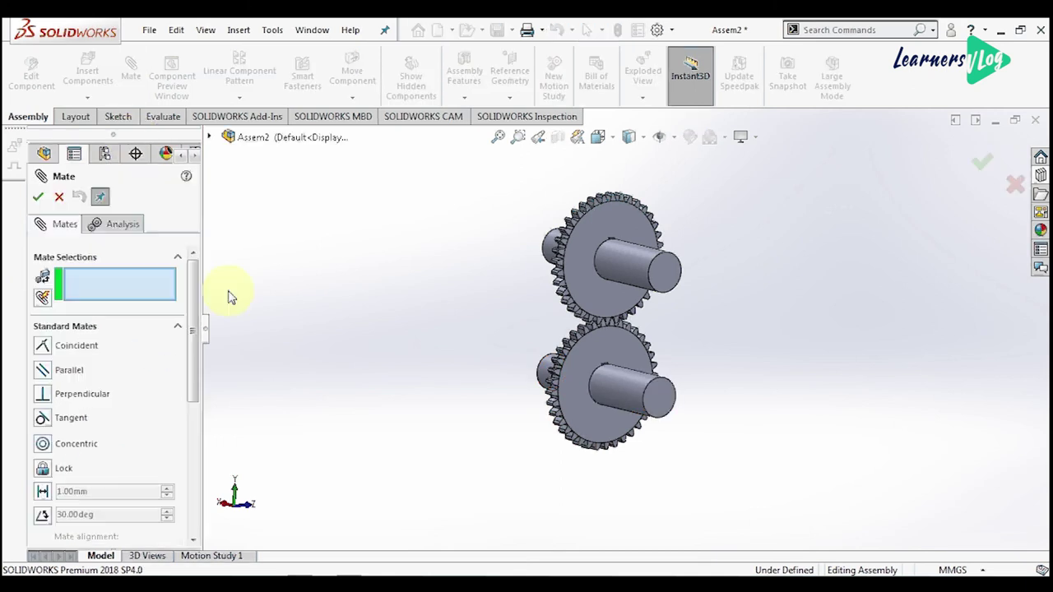
pyautogui.scroll(-3, 125, 429)
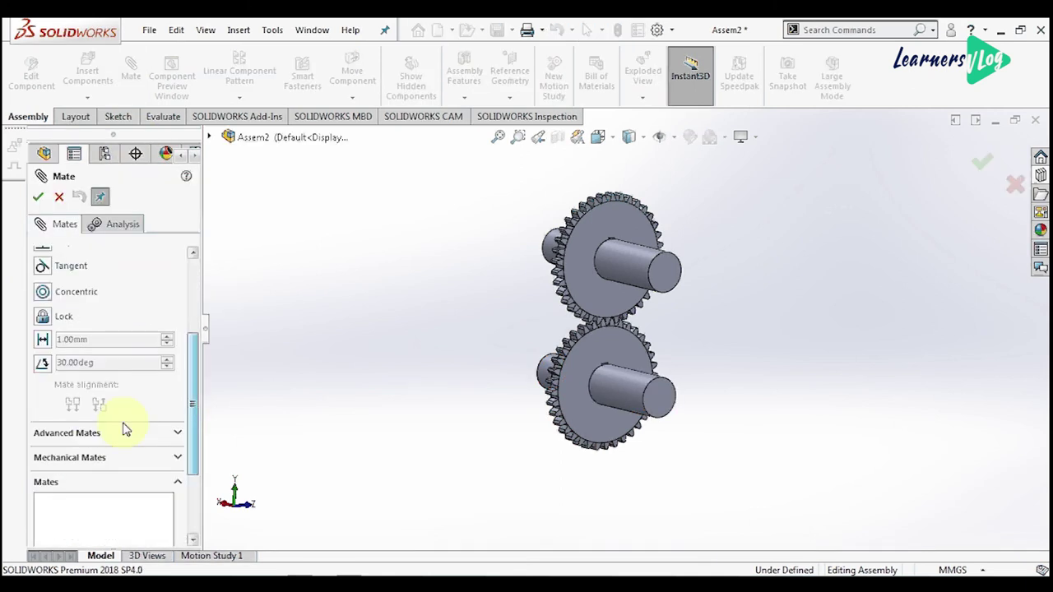
pyautogui.click(124, 457)
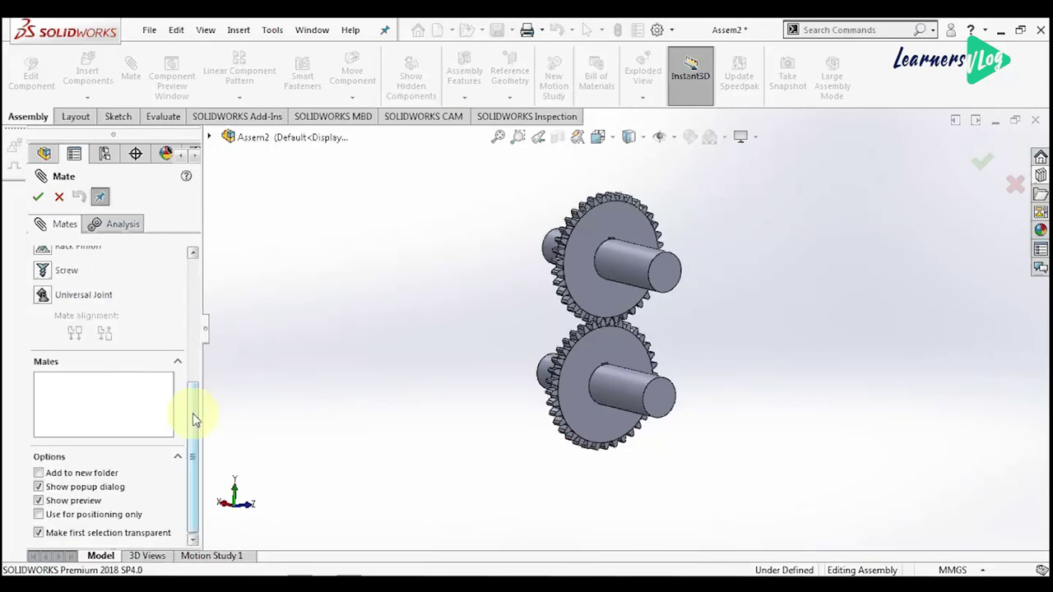
pyautogui.scroll(2, 65, 343)
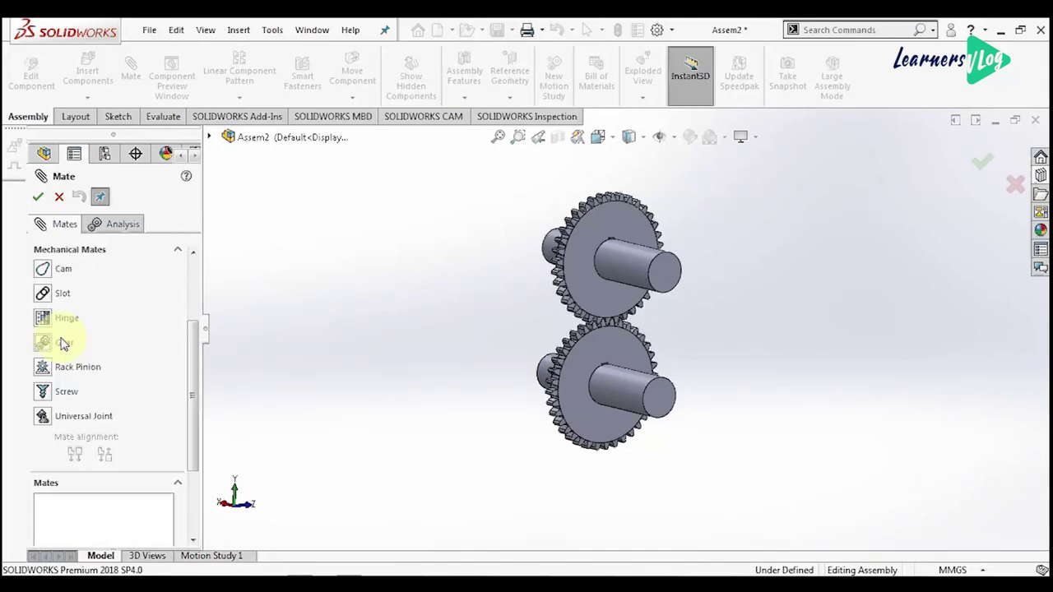
pyautogui.click(64, 344)
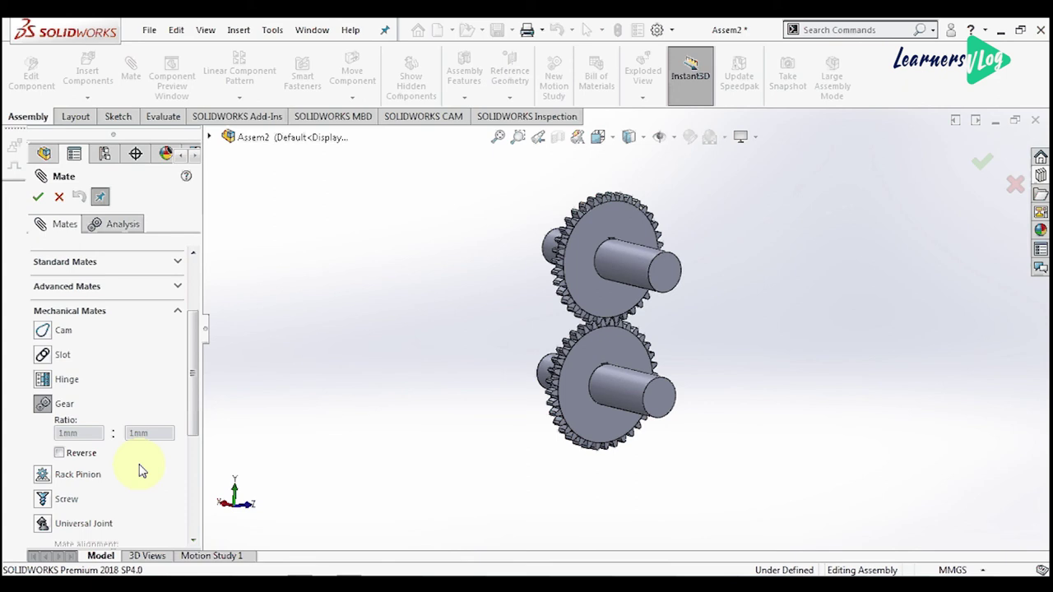
pyautogui.scroll(-5, 546, 225)
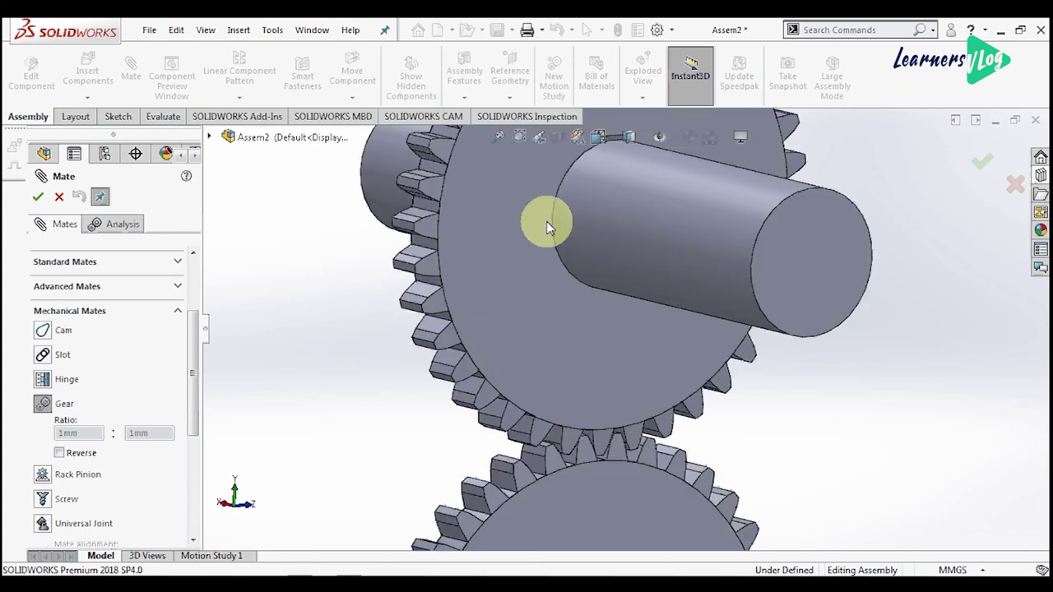
pyautogui.scroll(-5, 551, 224)
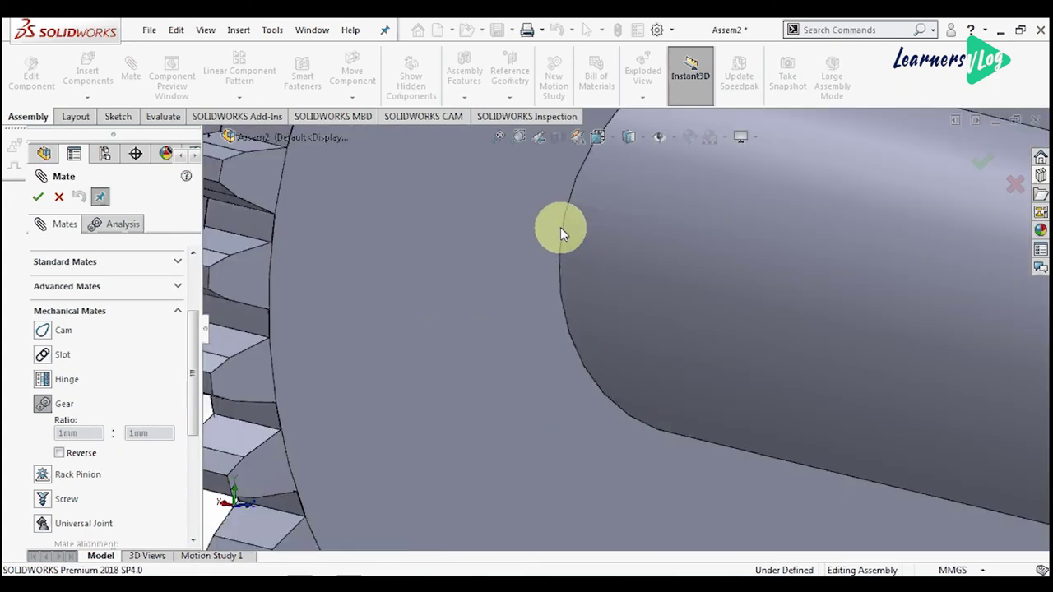
pyautogui.click(560, 227)
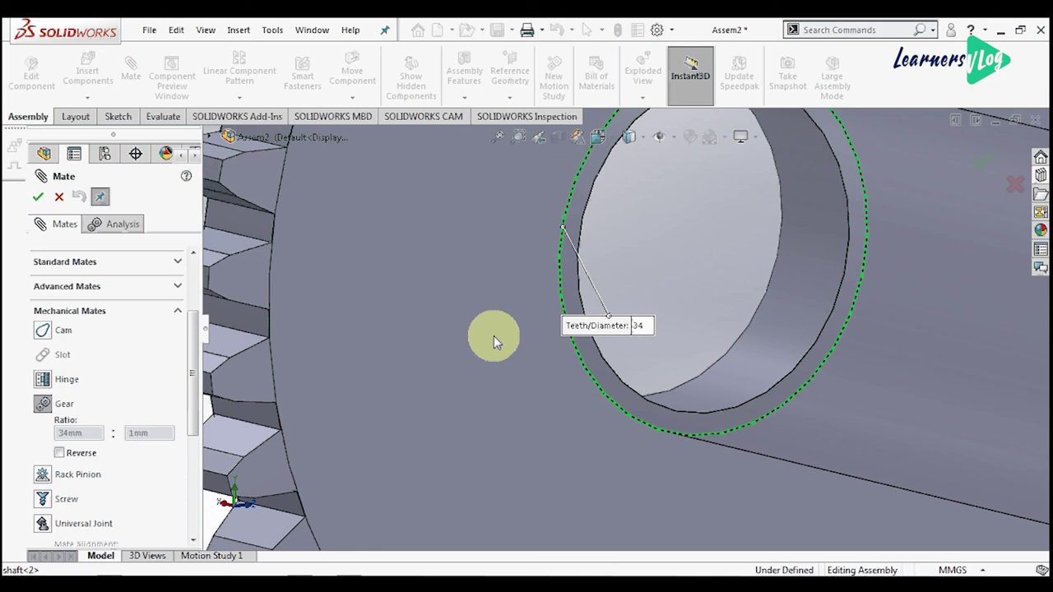
pyautogui.press('f')
pyautogui.scroll(-2, 569, 422)
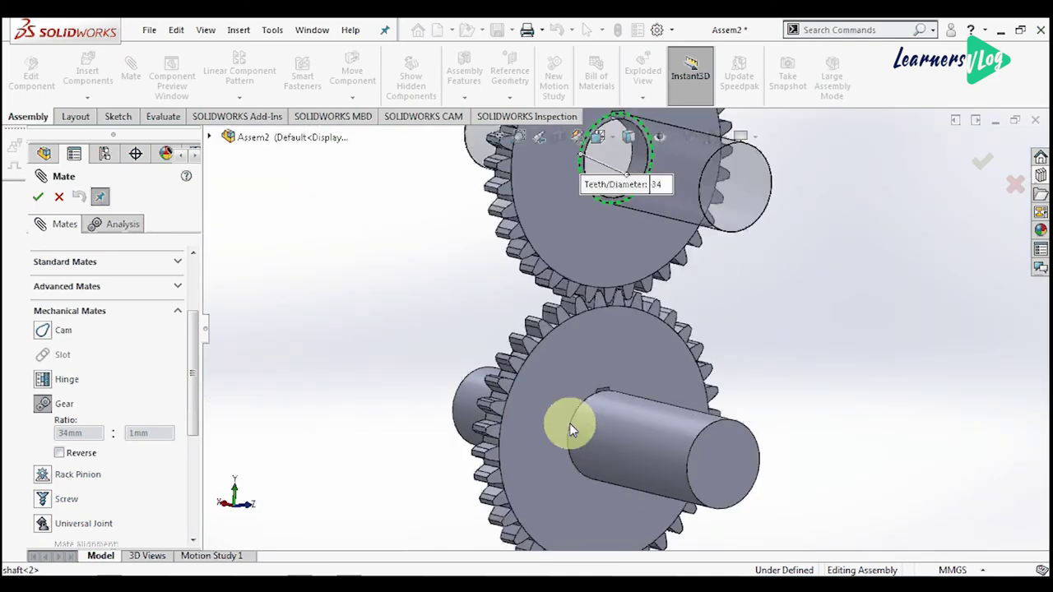
pyautogui.click(571, 429)
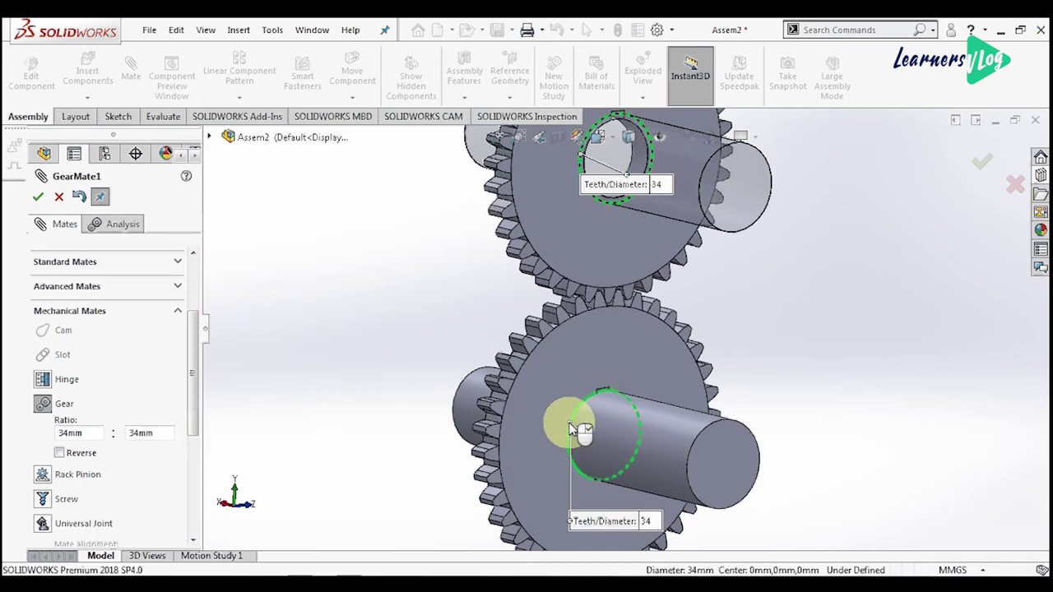
pyautogui.click(78, 455)
pyautogui.click(39, 199)
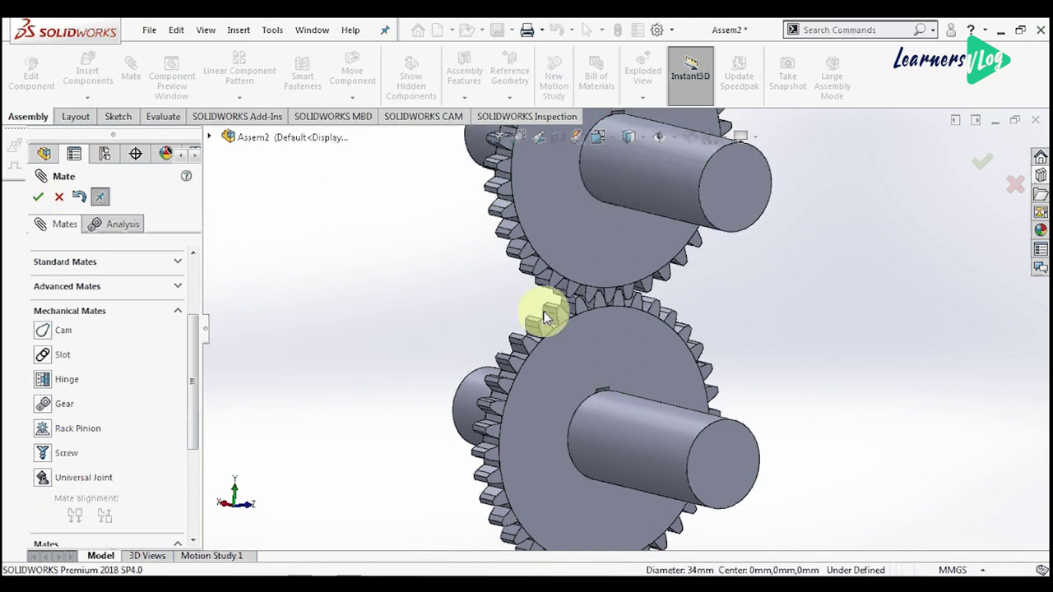
# Spin the upper and lower gears to test that they rotate together
pyautogui.press('f')
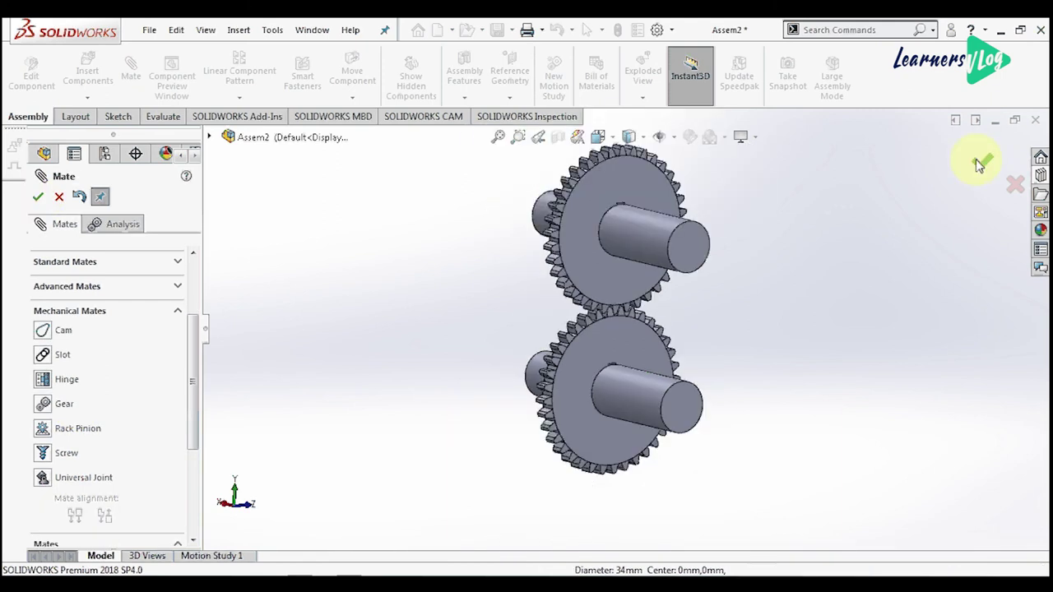
pyautogui.click(980, 163)
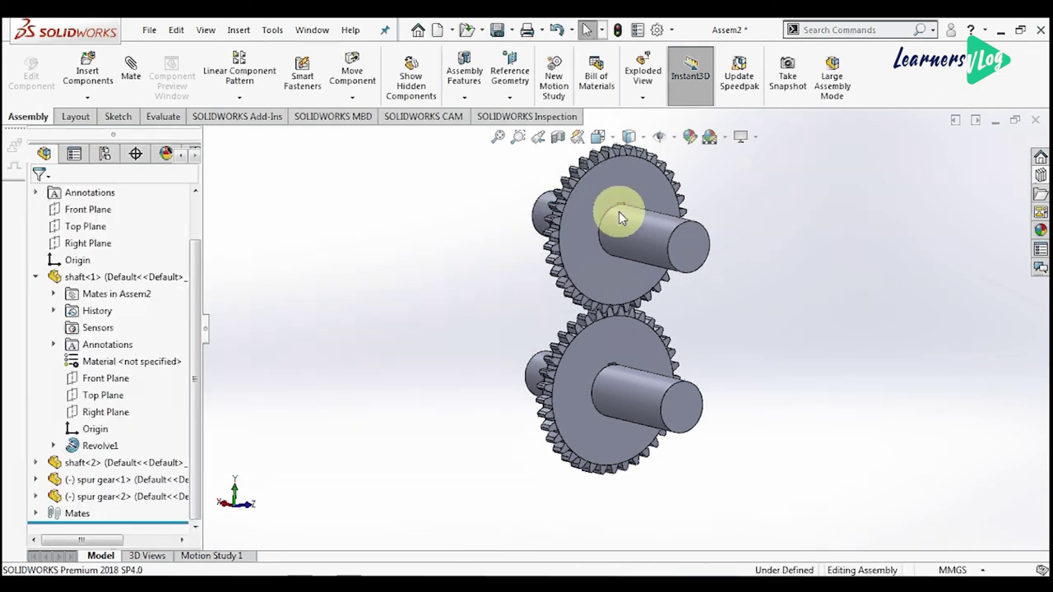
pyautogui.moveTo(619, 211); pyautogui.dragTo(576, 220)
pyautogui.click(588, 372)
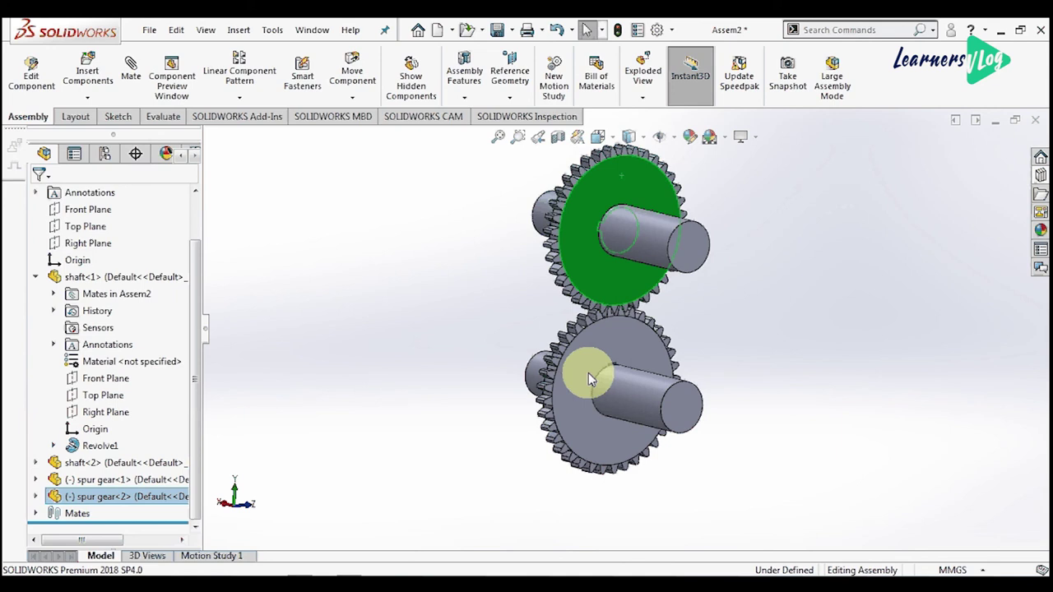
pyautogui.moveTo(588, 379); pyautogui.dragTo(551, 401)
pyautogui.click(35, 508)
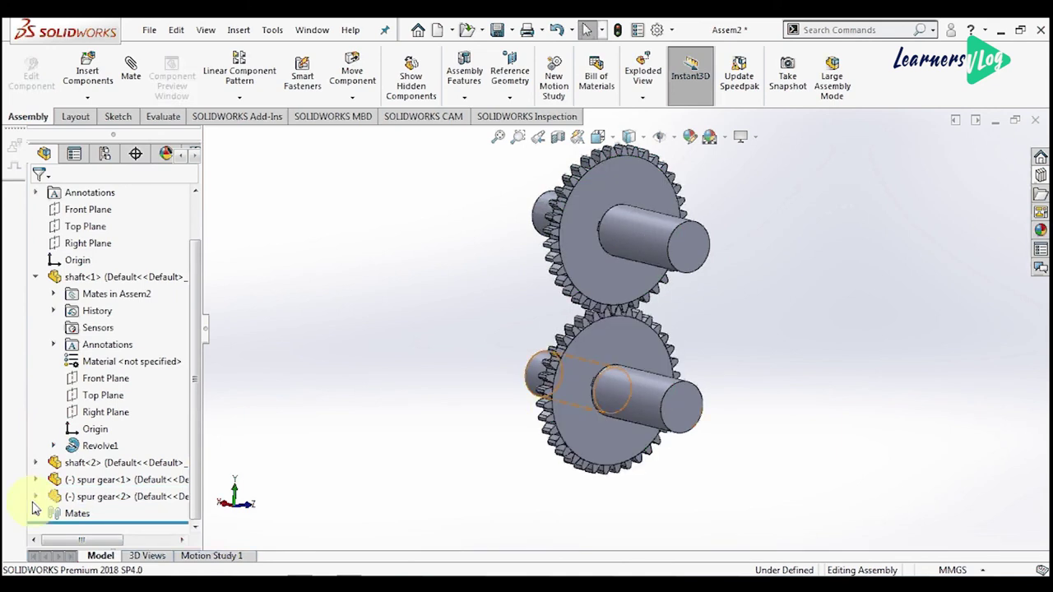
# List the mates under spur gear<2> and switch to Left view
pyautogui.click(35, 496)
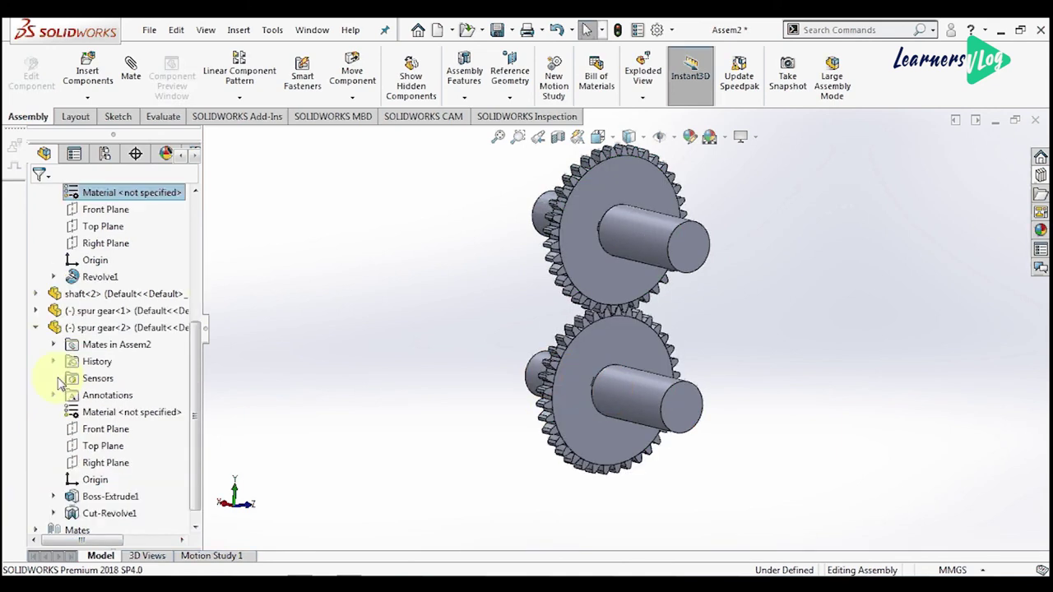
pyautogui.click(54, 344)
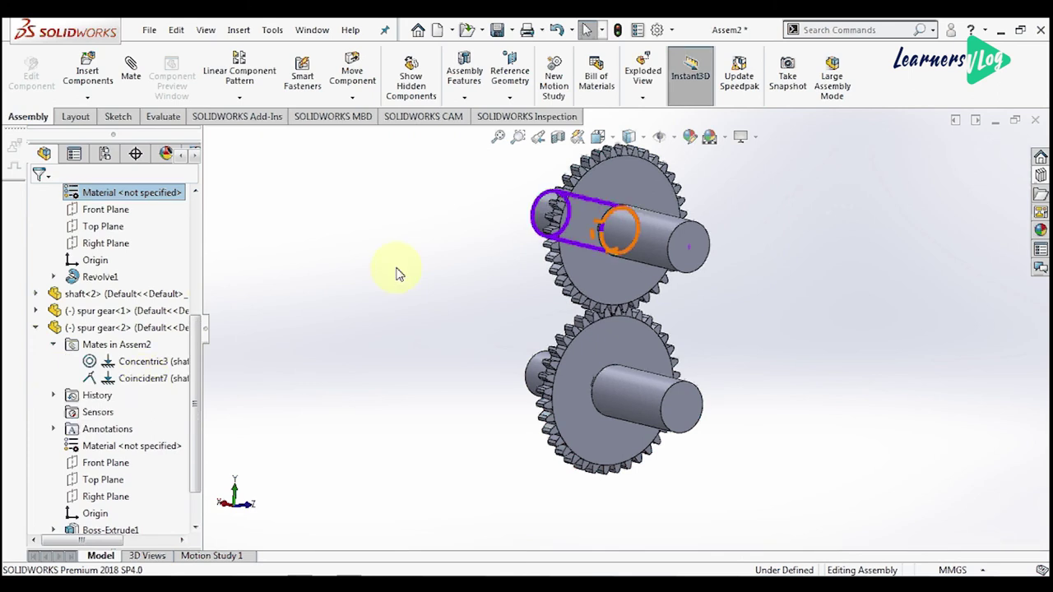
pyautogui.moveTo(395, 274); pyautogui.dragTo(648, 278, button='middle')
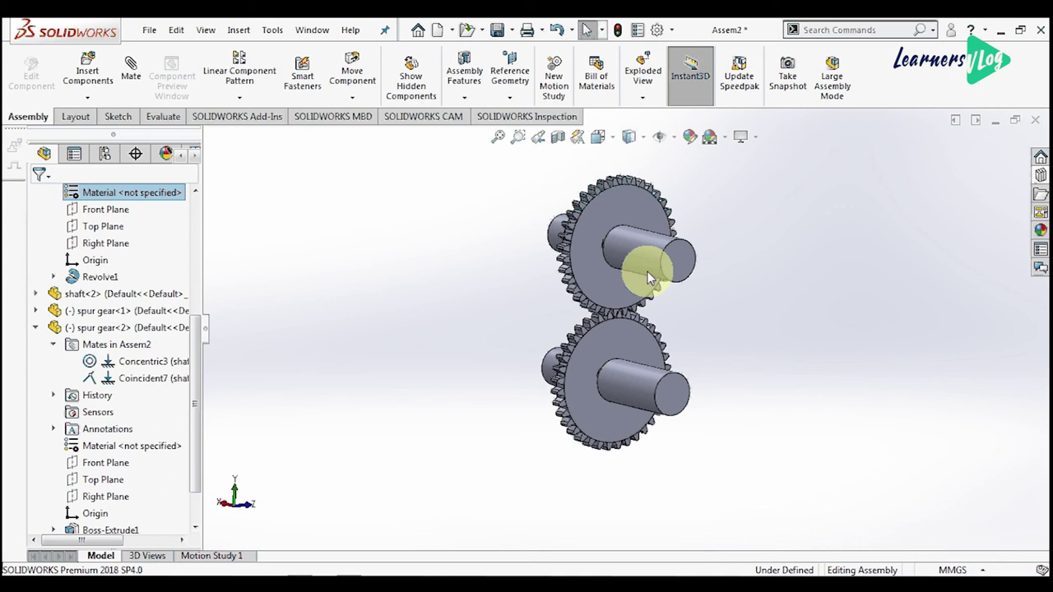
pyautogui.press('space')
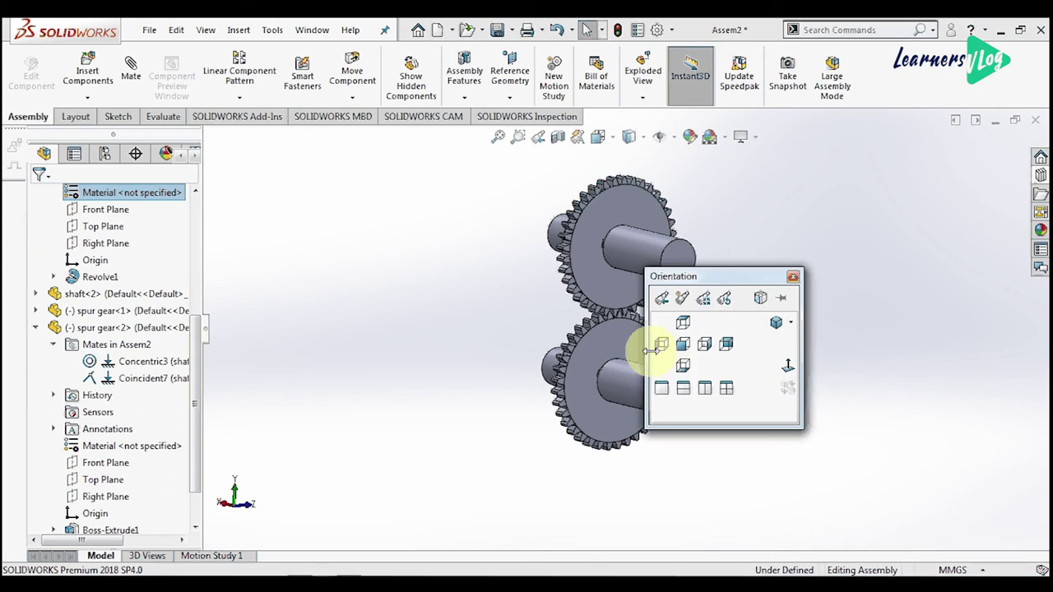
pyautogui.click(662, 344)
# Turn the lower gear to check tooth meshing, then orbit back to 3D
pyautogui.scroll(-5, 602, 281)
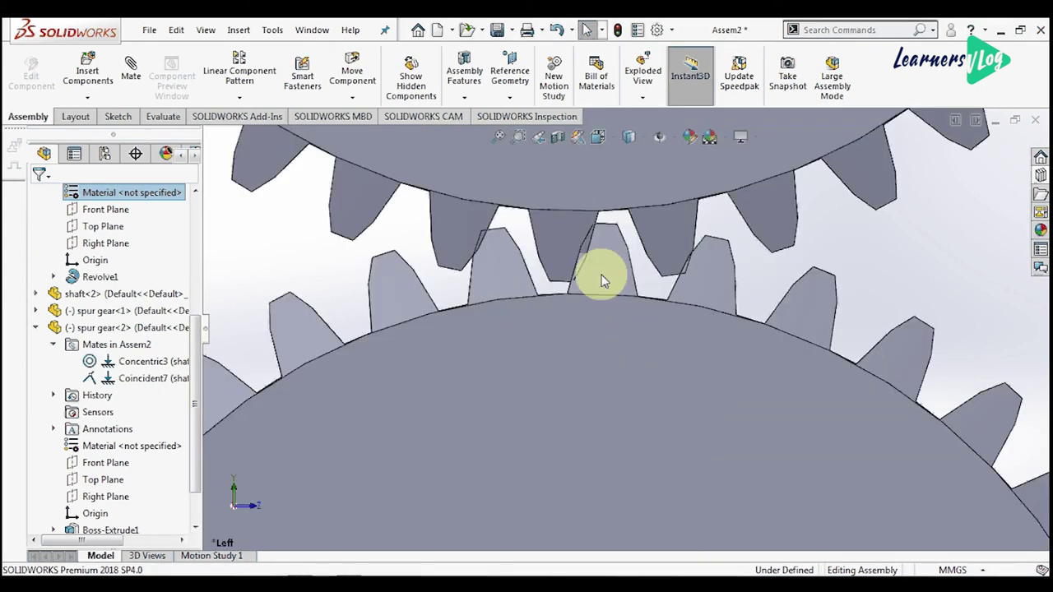
pyautogui.moveTo(602, 281); pyautogui.dragTo(857, 288)
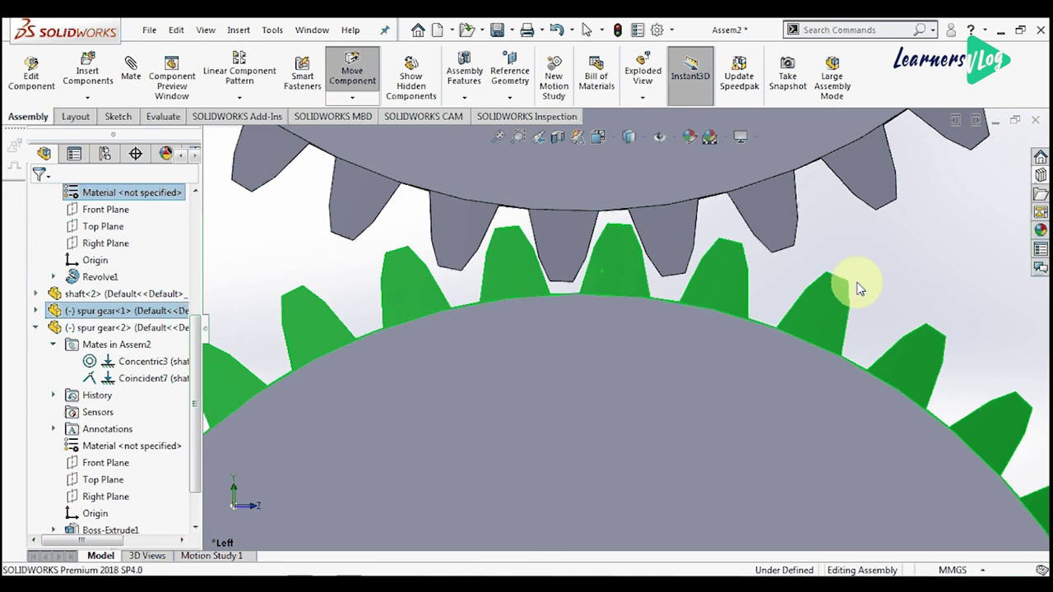
pyautogui.press('Escape')
pyautogui.scroll(-5, 620, 247)
pyautogui.scroll(-5, 620, 248)
pyautogui.moveTo(620, 248)
pyautogui.mouseDown(button='middle')
pyautogui.moveTo(652, 346)
pyautogui.moveTo(580, 317)
pyautogui.mouseUp(button='middle')
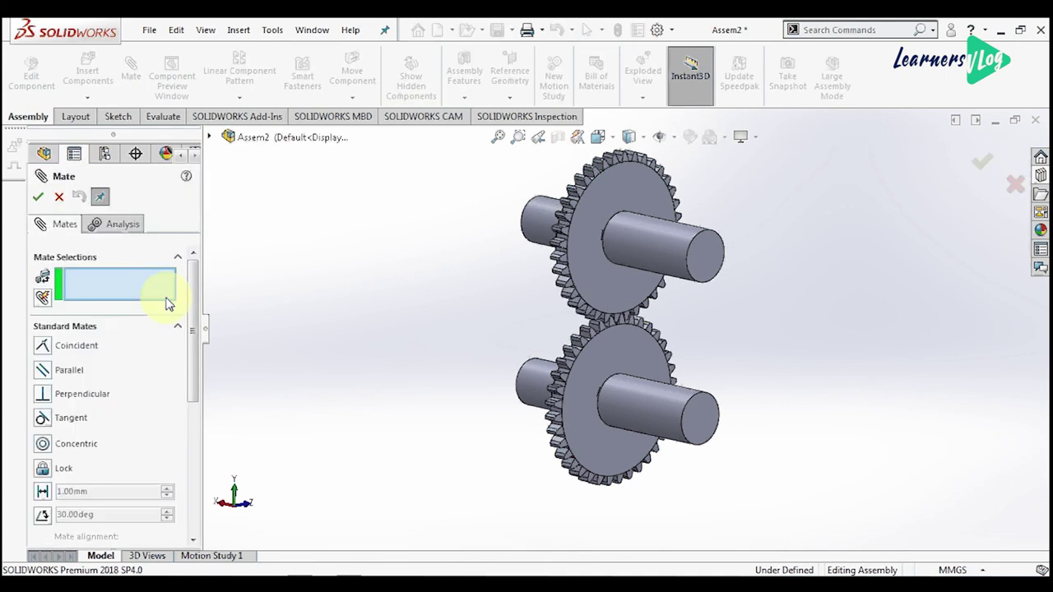
# Add a Gear mate between the two spur gears' 97.98mm edges and close Mate
pyautogui.scroll(-5, 151, 405)
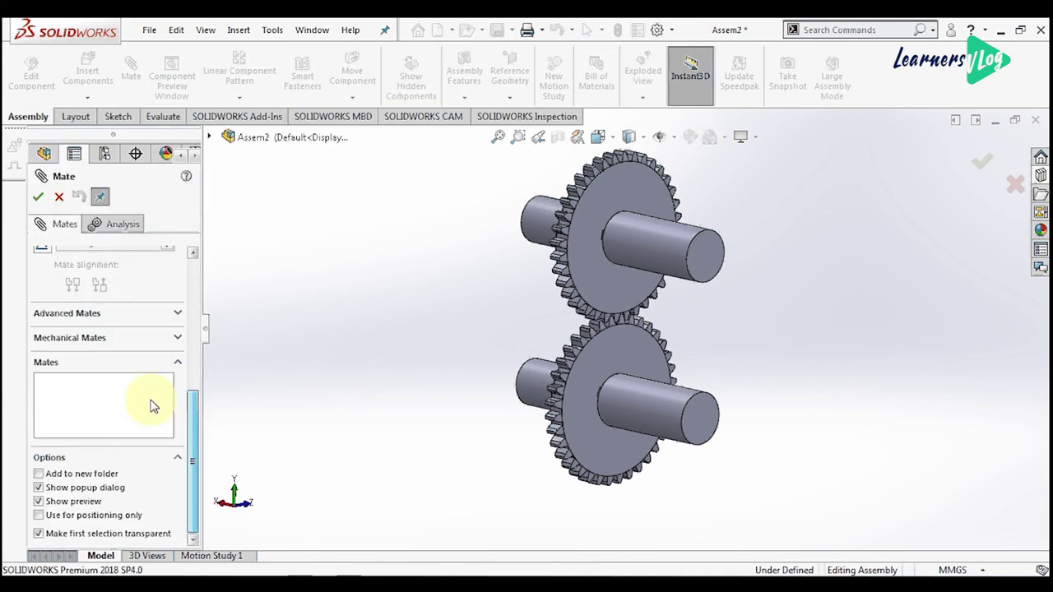
pyautogui.click(70, 337)
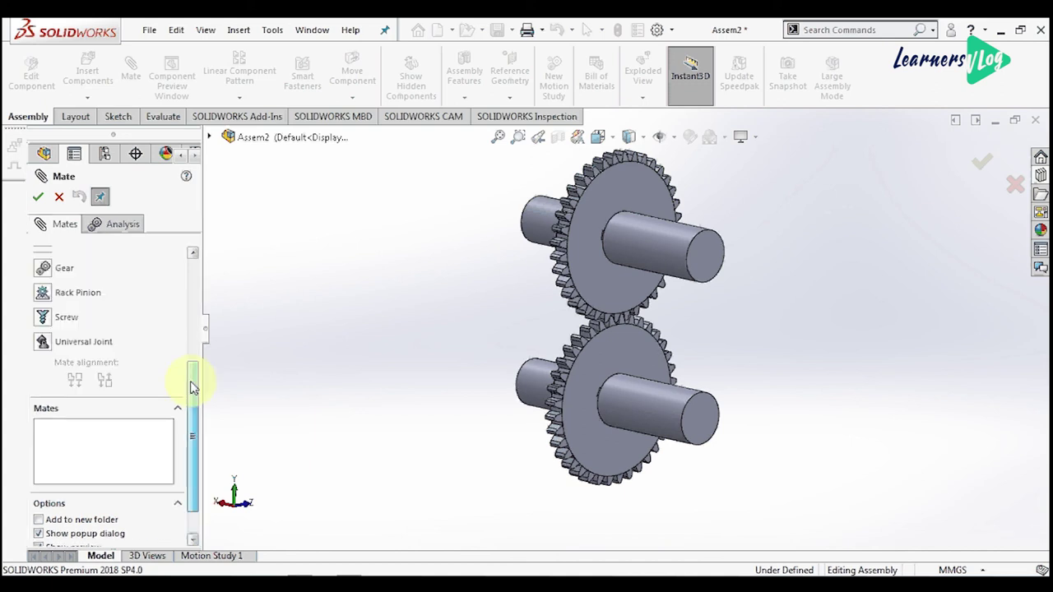
pyautogui.click(64, 267)
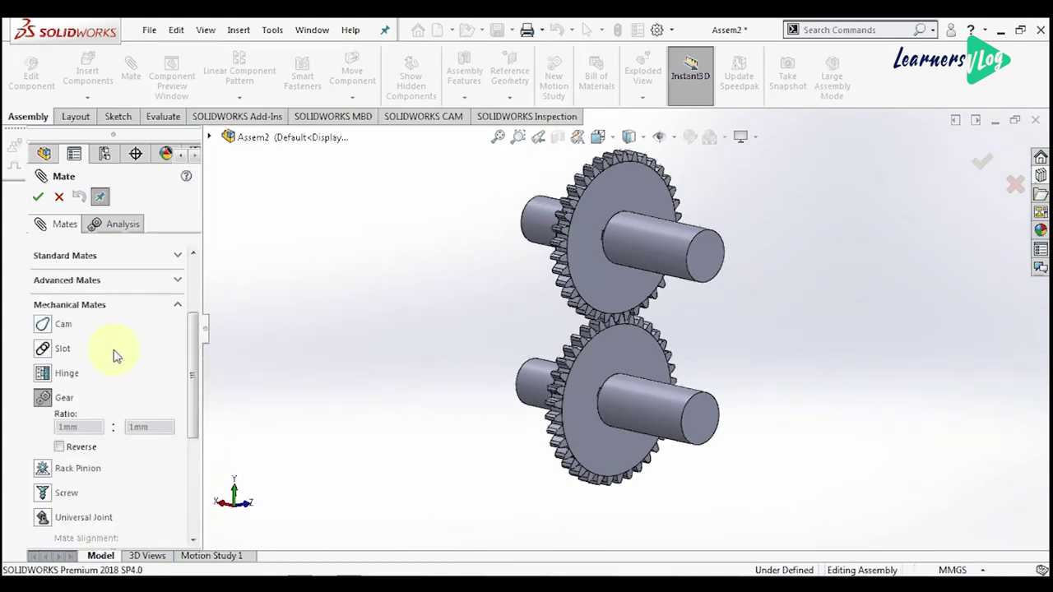
pyautogui.scroll(-3, 557, 243)
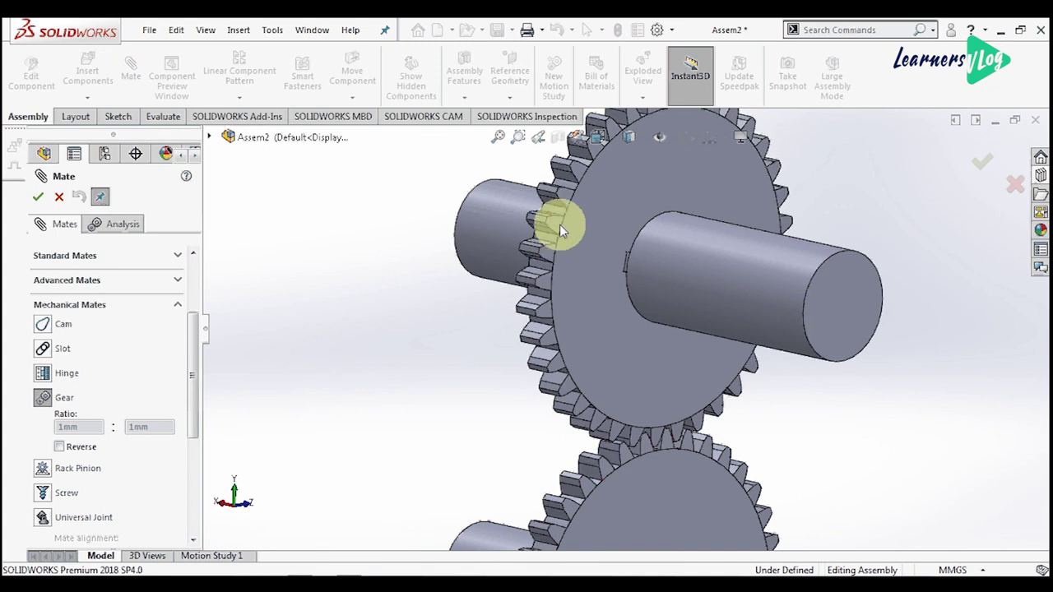
pyautogui.click(560, 225)
pyautogui.scroll(5, 633, 321)
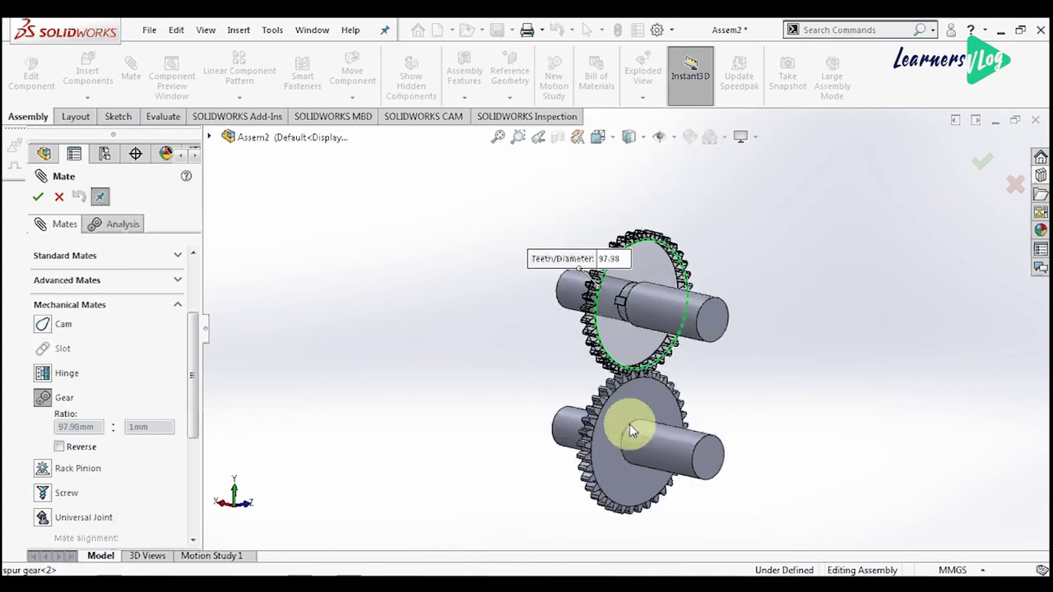
pyautogui.scroll(-3, 557, 422)
pyautogui.click(556, 422)
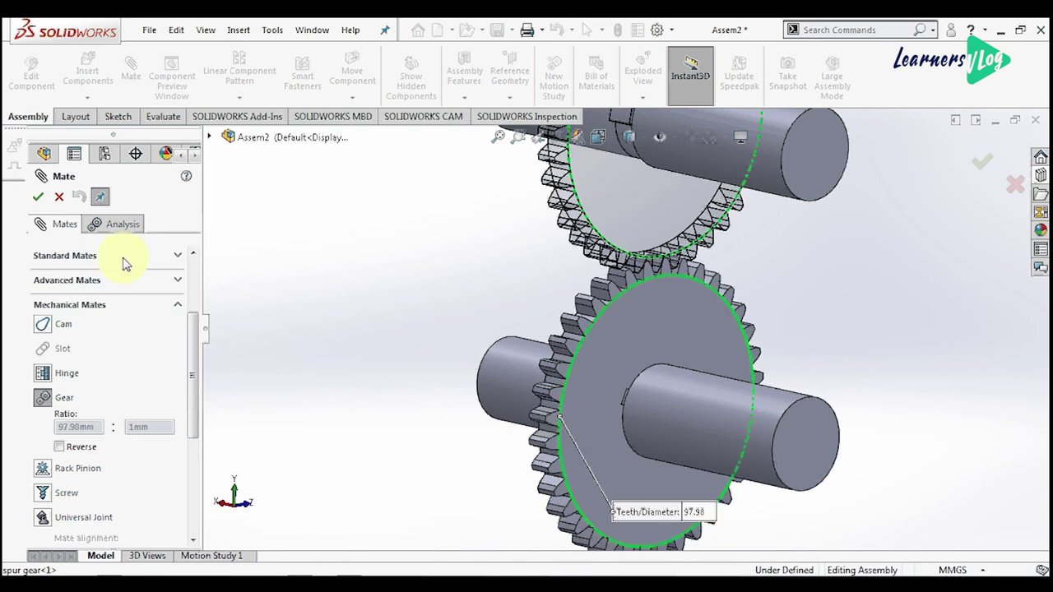
pyautogui.click(38, 198)
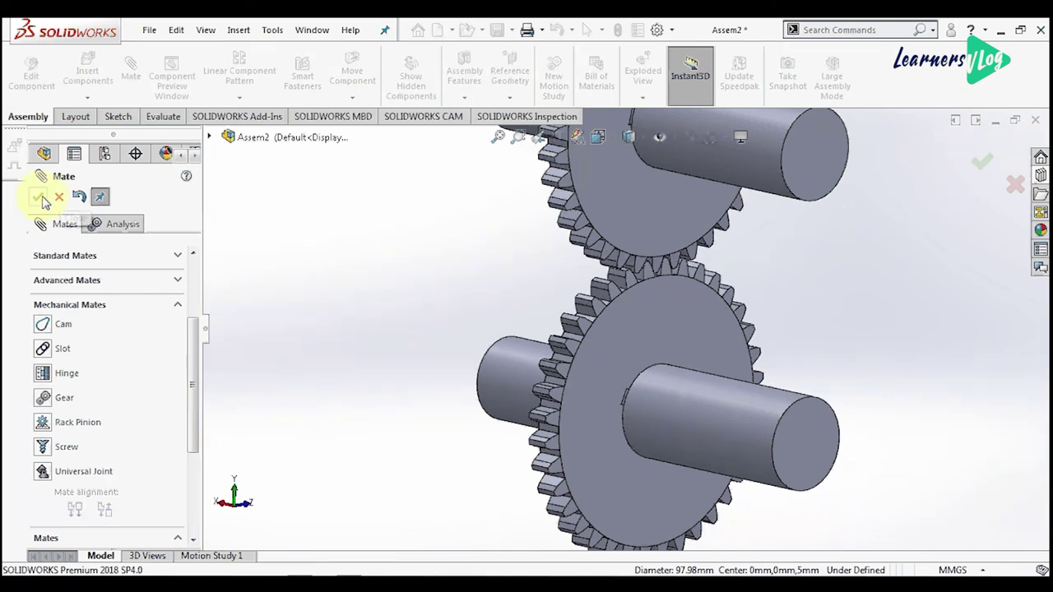
pyautogui.click(39, 198)
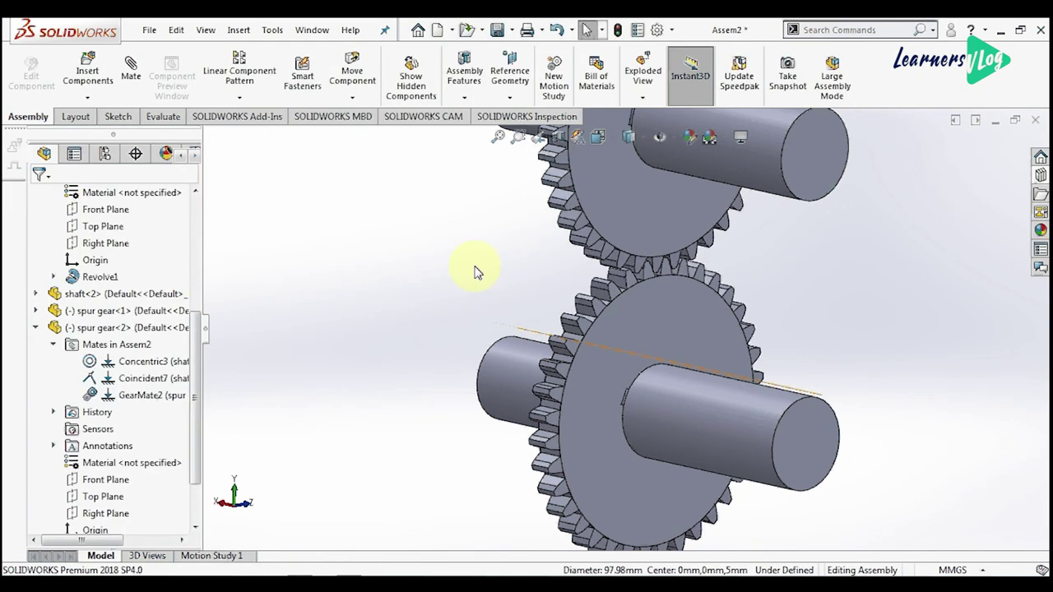
# Turn the upper gear to test meshing, then switch to Left view
pyautogui.press('f')
pyautogui.press('f')
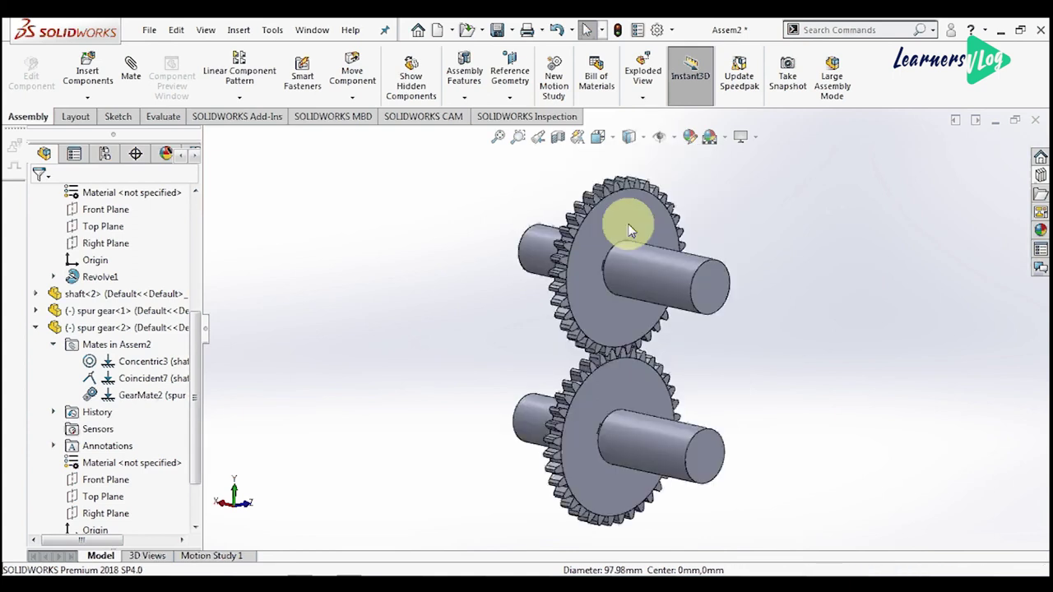
pyautogui.click(629, 231)
pyautogui.moveTo(569, 325); pyautogui.dragTo(760, 317)
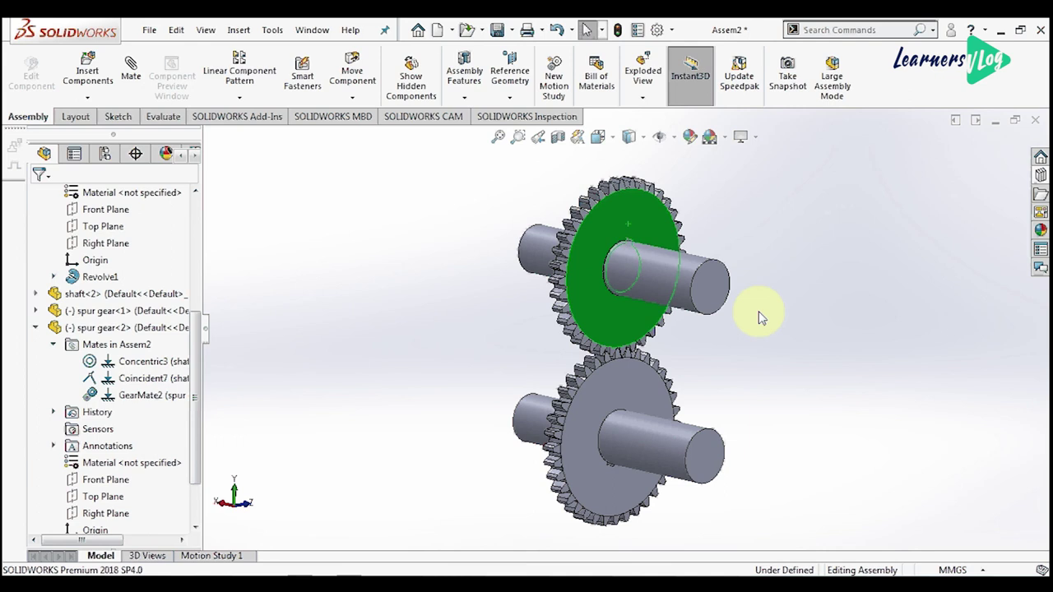
pyautogui.press('space')
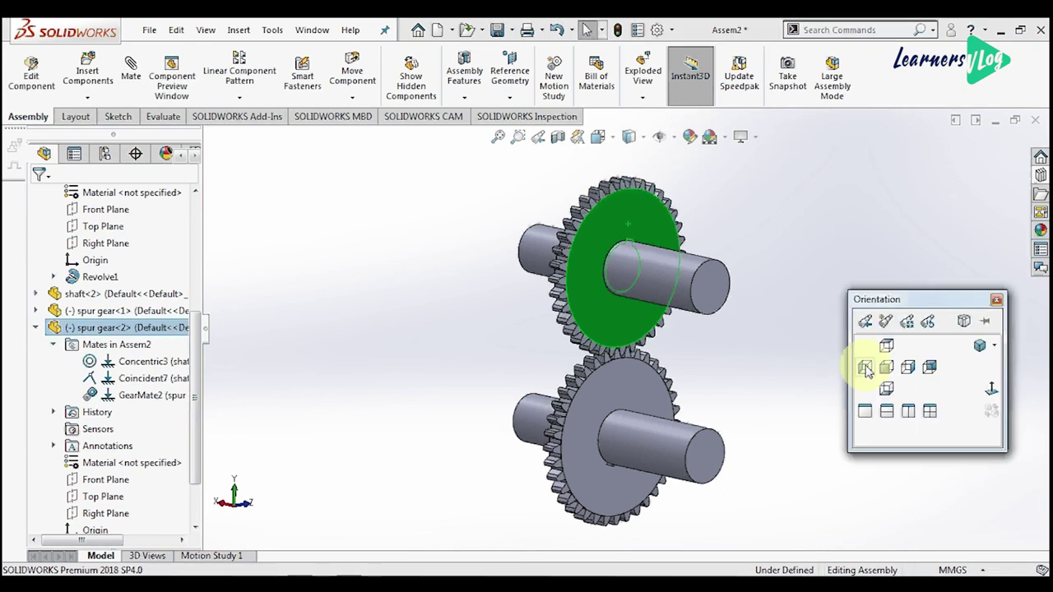
pyautogui.click(865, 368)
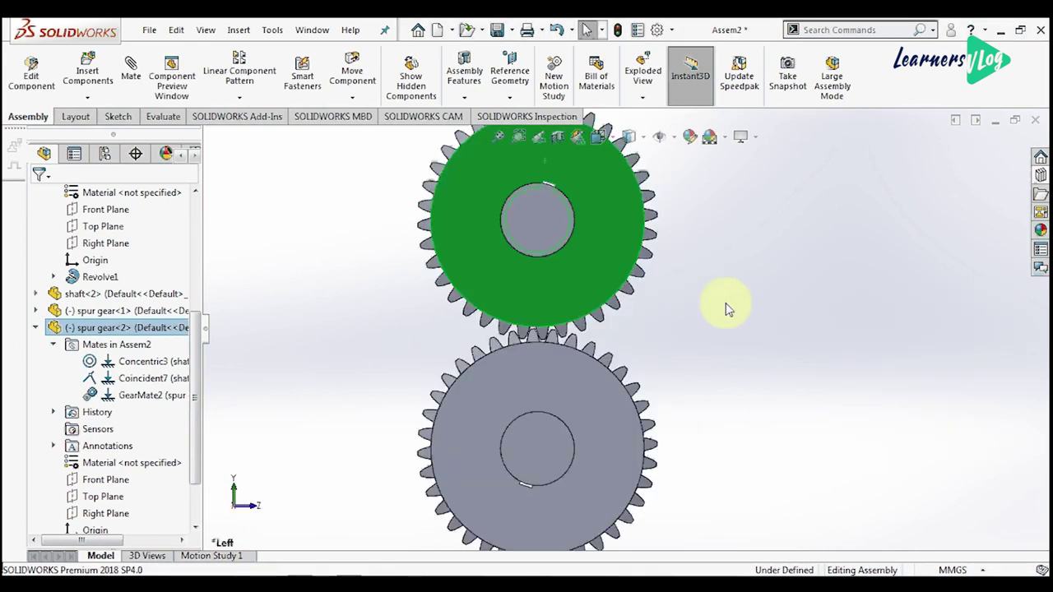
pyautogui.click(725, 310)
pyautogui.press('f')
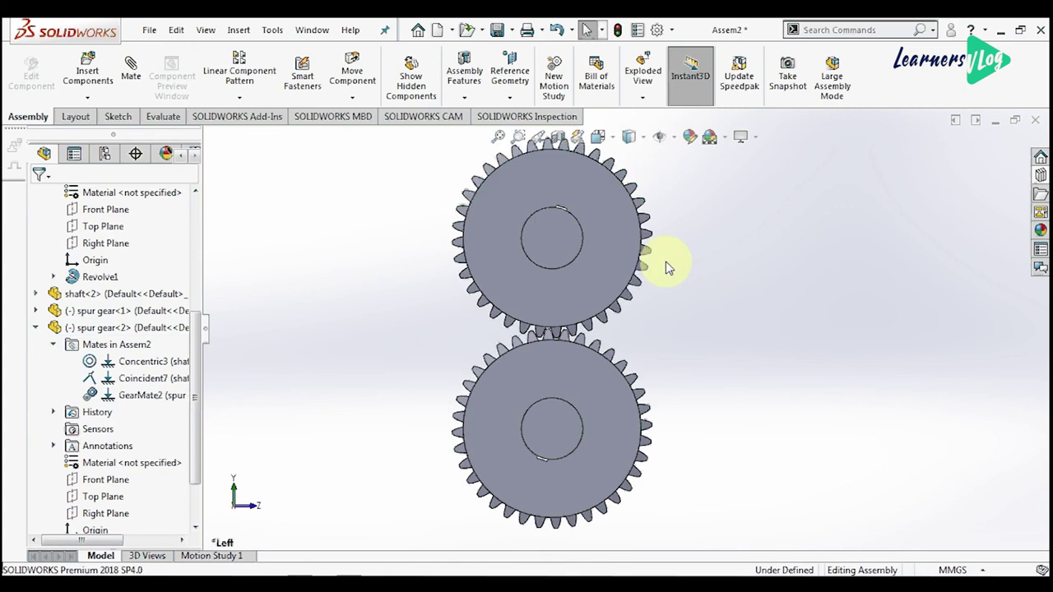
# Spin the upper gear so the lower gear follows, then return to Isometric view
pyautogui.scroll(-1, 666, 268)
pyautogui.click(552, 209)
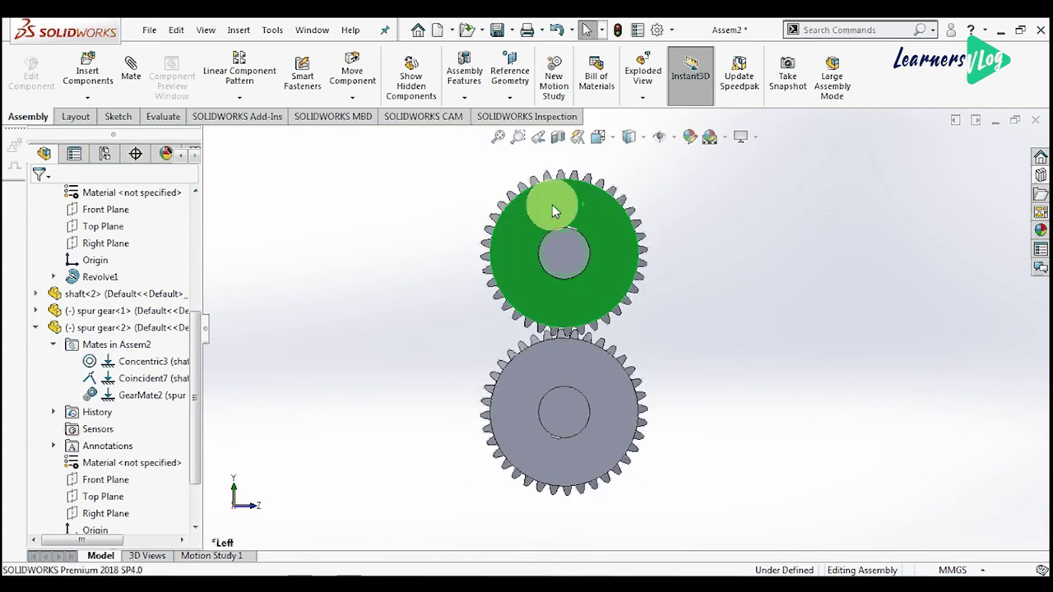
pyautogui.moveTo(552, 204)
pyautogui.mouseDown()
pyautogui.moveTo(517, 279)
pyautogui.moveTo(609, 302)
pyautogui.moveTo(581, 206)
pyautogui.moveTo(570, 306)
pyautogui.moveTo(577, 209)
pyautogui.moveTo(527, 234)
pyautogui.moveTo(556, 301)
pyautogui.moveTo(619, 210)
pyautogui.moveTo(638, 231)
pyautogui.mouseUp()
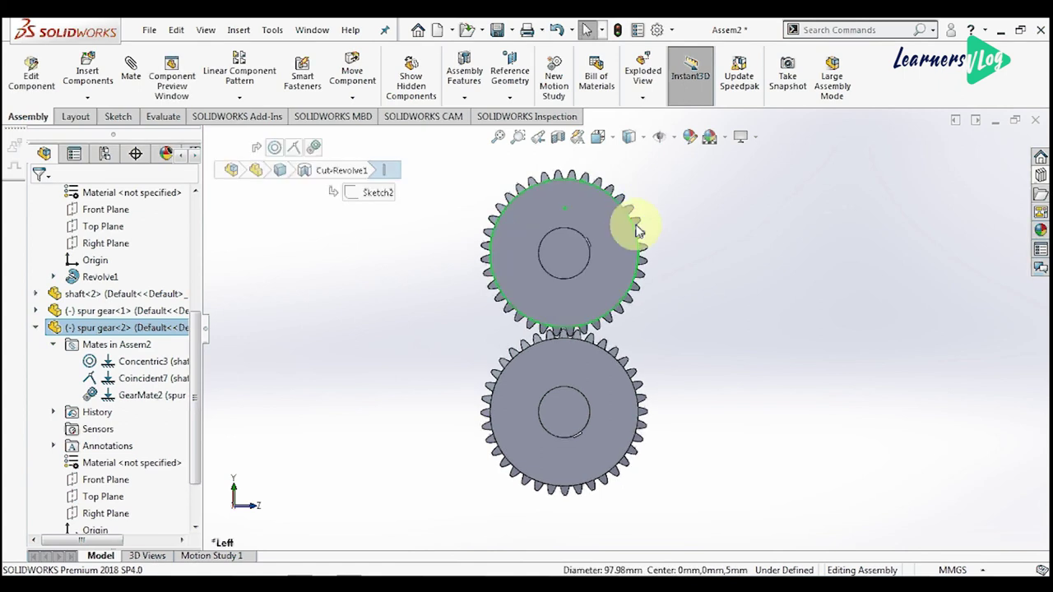
pyautogui.click(646, 258)
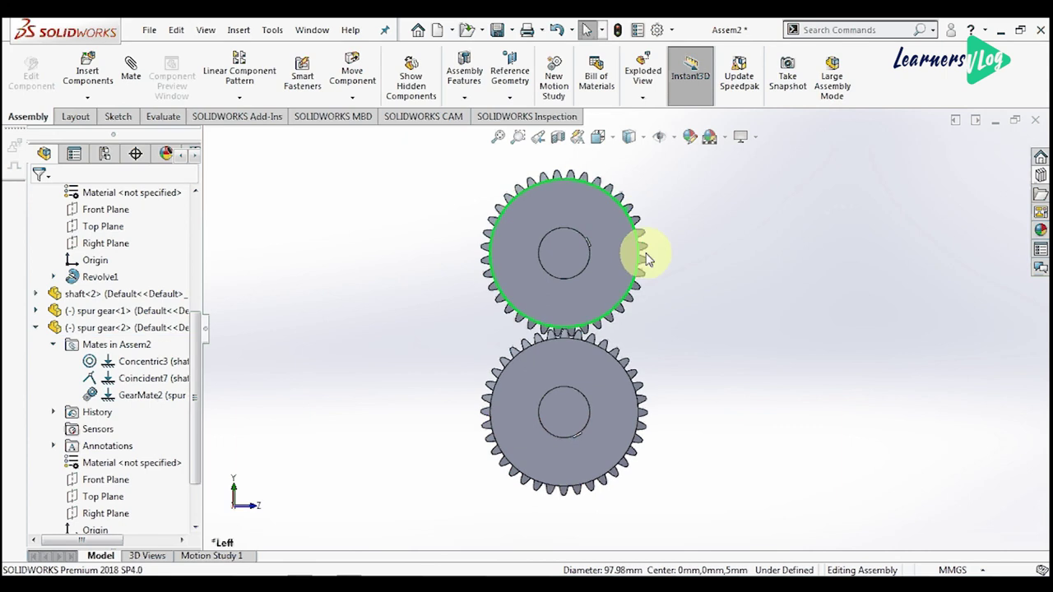
pyautogui.scroll(-2, 646, 258)
pyautogui.click(640, 255)
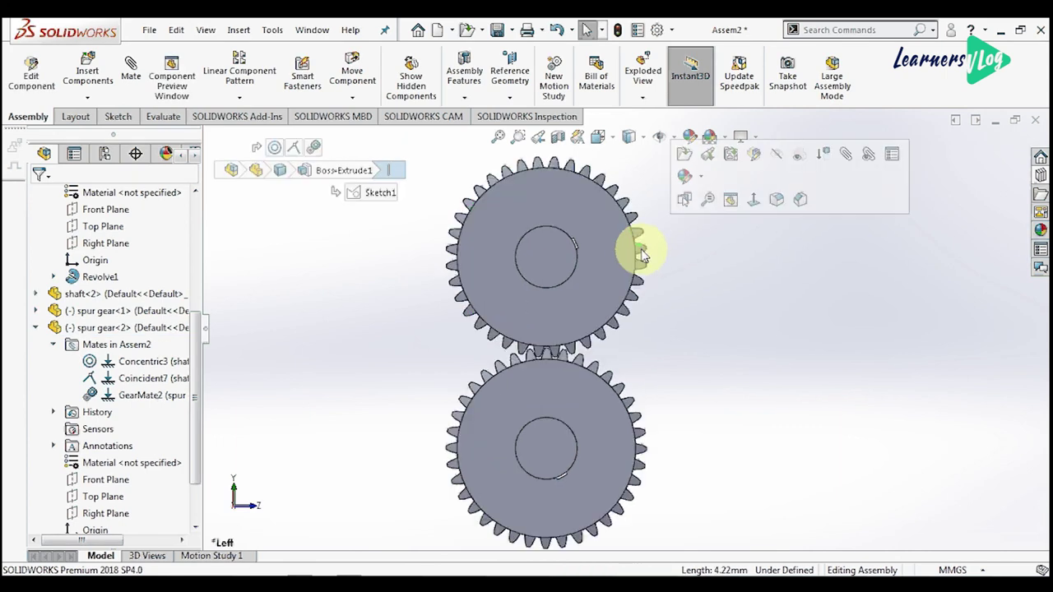
pyautogui.click(641, 255)
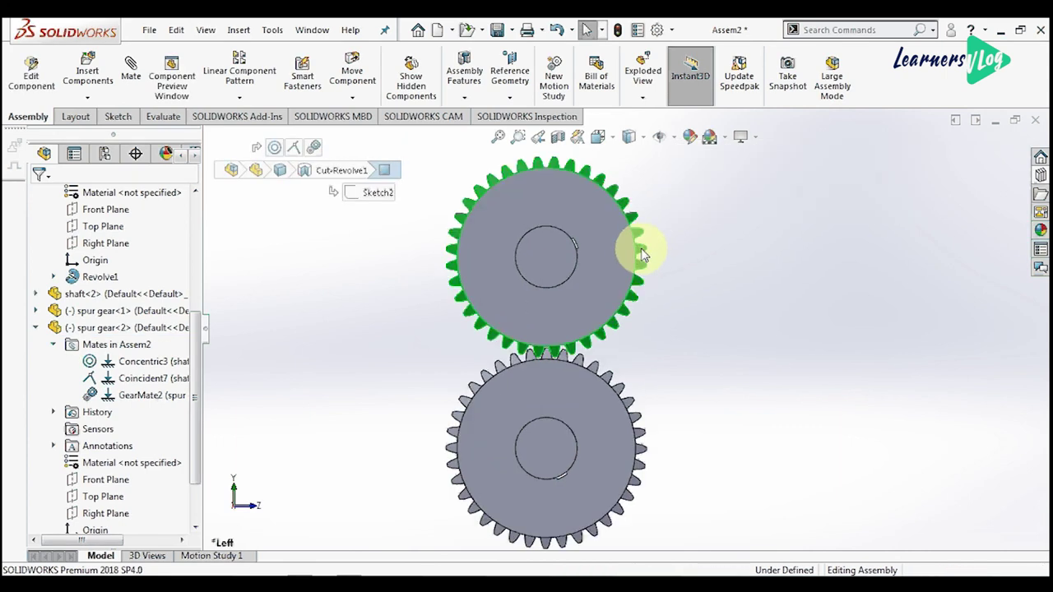
pyautogui.moveTo(641, 255)
pyautogui.mouseDown()
pyautogui.moveTo(616, 313)
pyautogui.moveTo(434, 213)
pyautogui.moveTo(509, 440)
pyautogui.mouseUp()
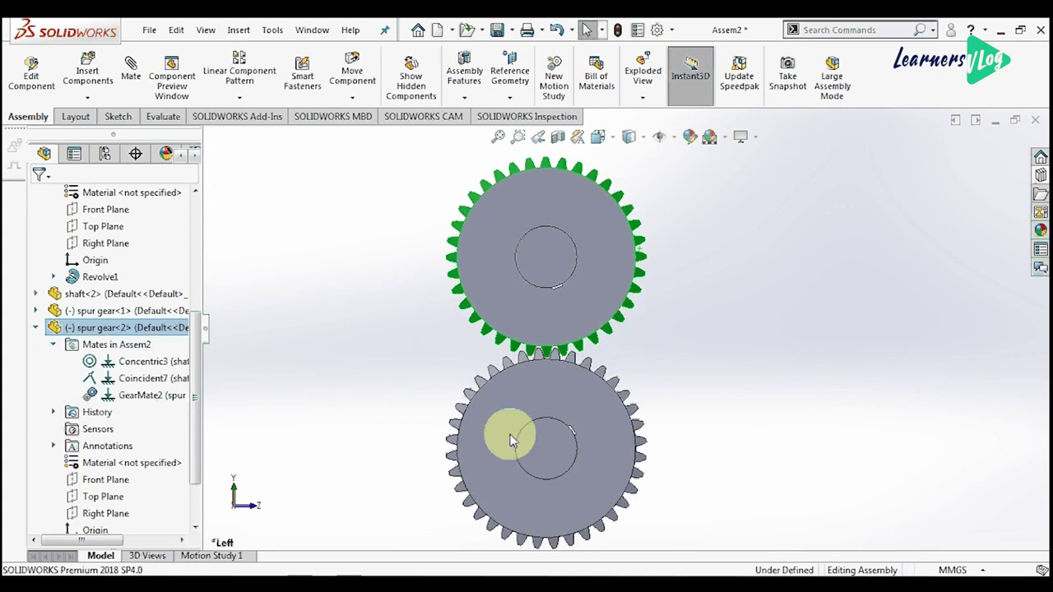
pyautogui.click(713, 321)
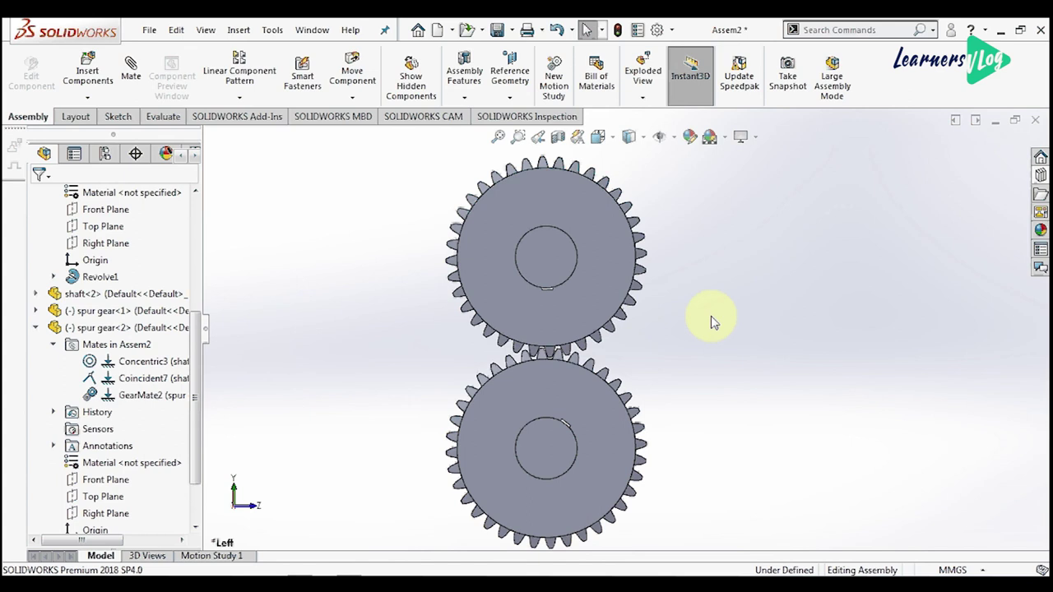
pyautogui.hotkey('ctrl', '7')
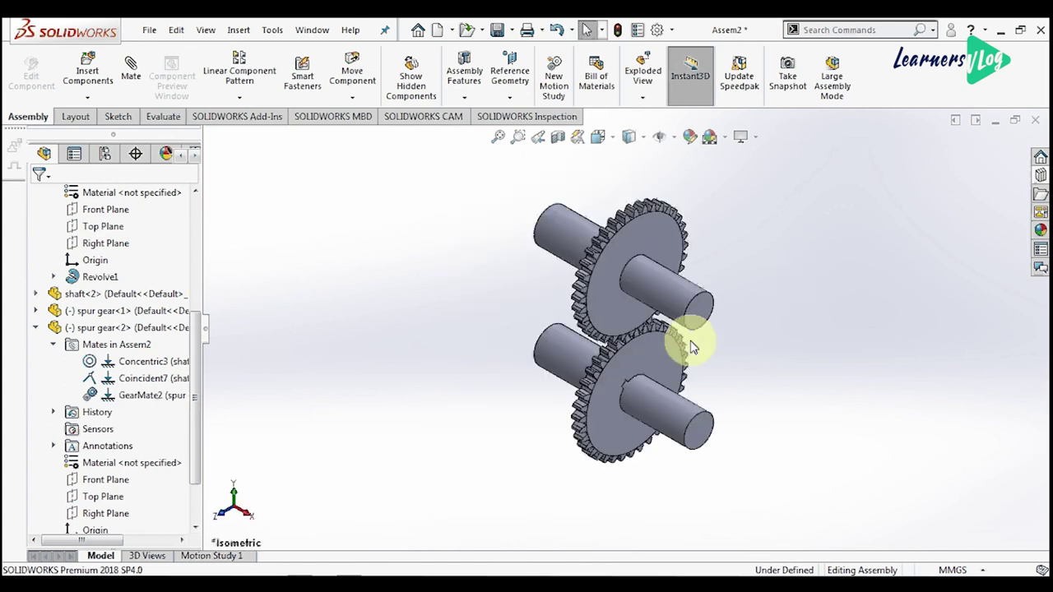
pyautogui.scroll(-2, 656, 448)
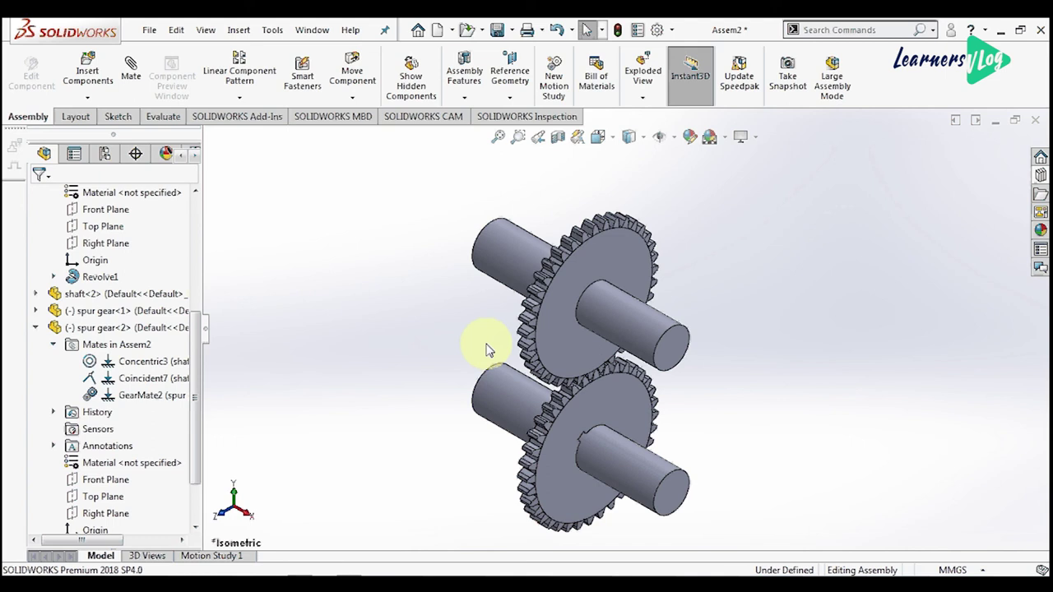
# Save the assembly to the Desktop as 'spur gear mating ass'
pyautogui.hotkey('ctrl', 's')
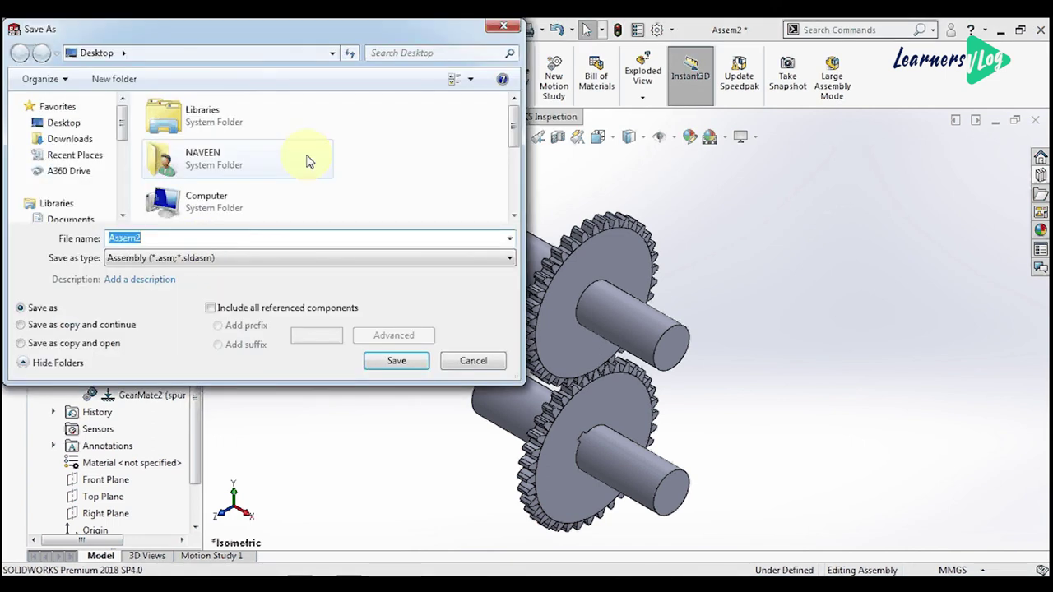
pyautogui.write('spur')
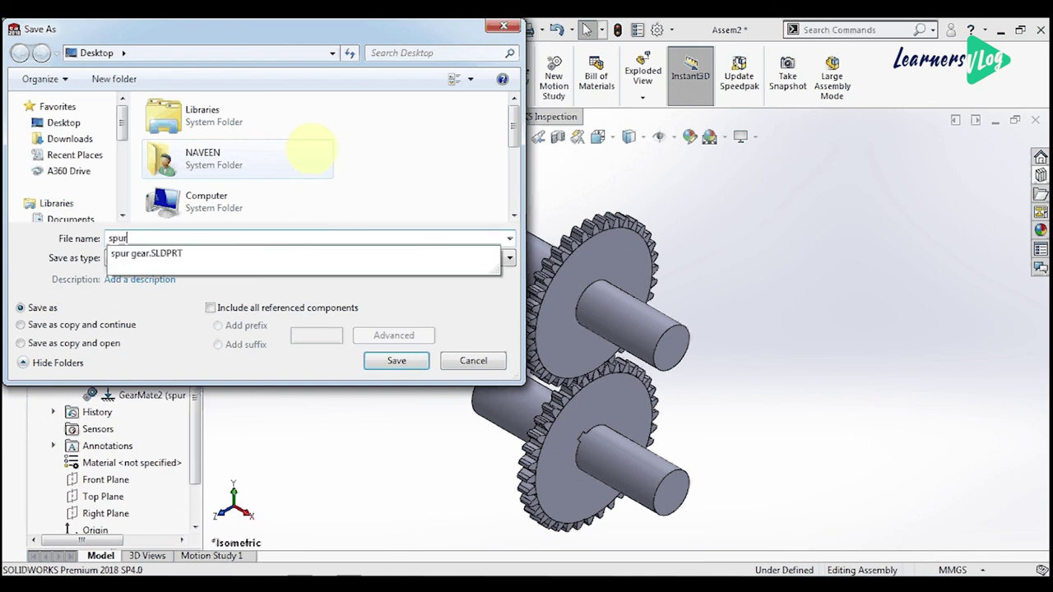
pyautogui.write(' gear')
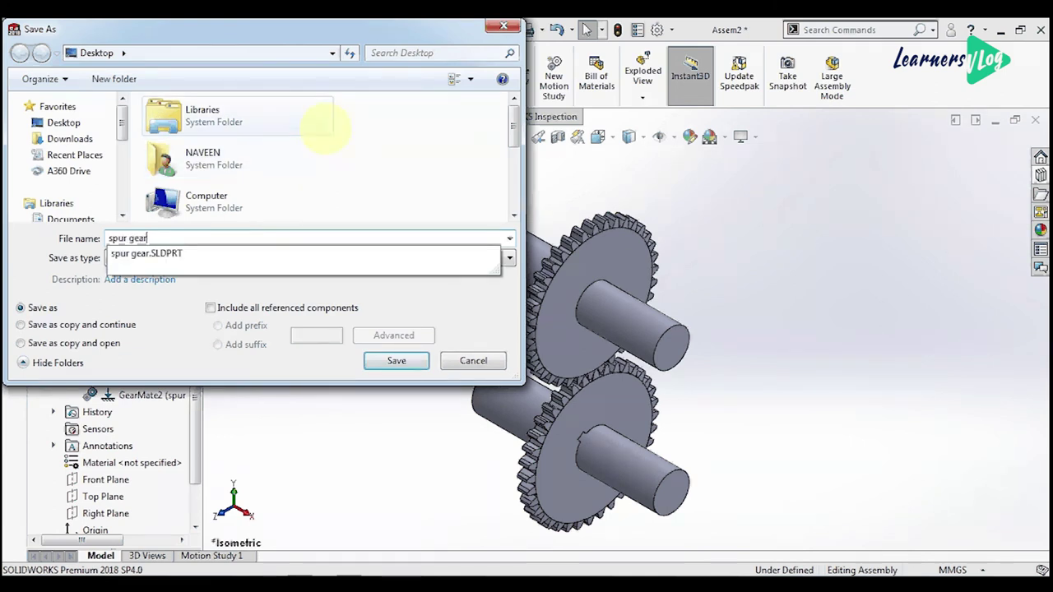
pyautogui.write(' mating ass')
pyautogui.click(399, 363)
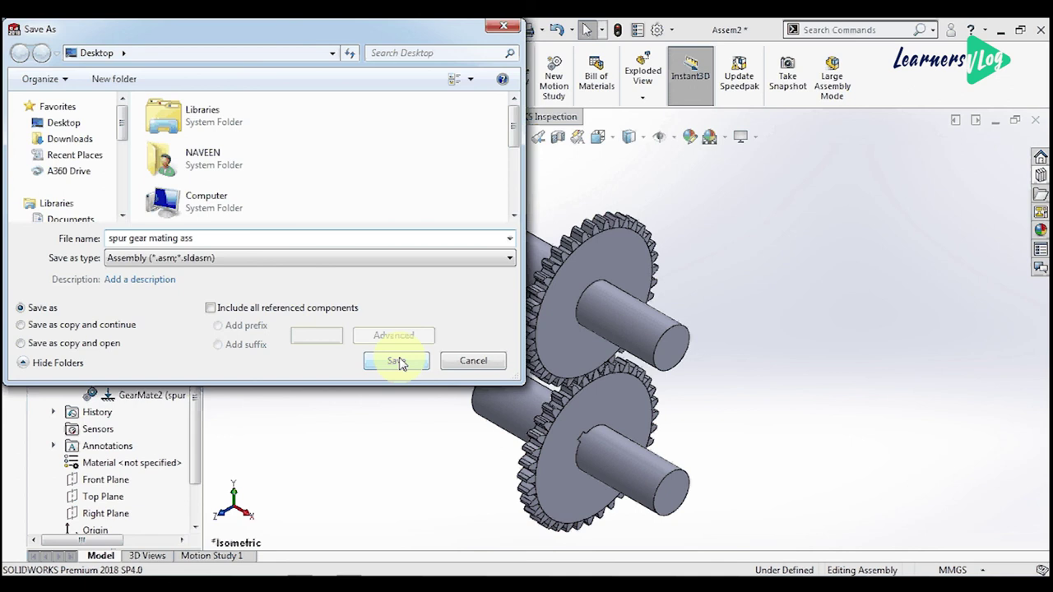